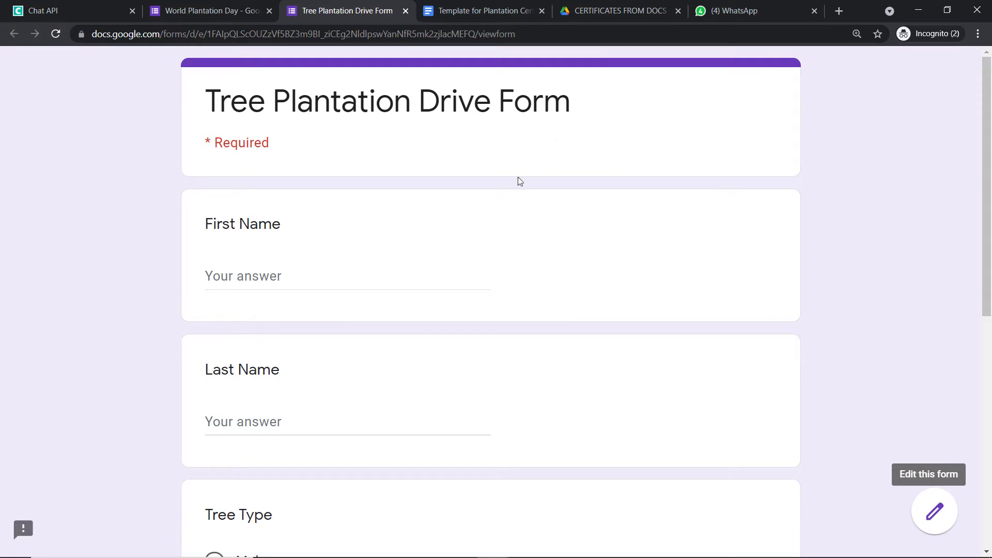
# Enter the respondent's first and last name in the Tree Plantation Drive Form.
pyautogui.scroll(-4, 517, 182)
pyautogui.scroll(-2, 419, 200)
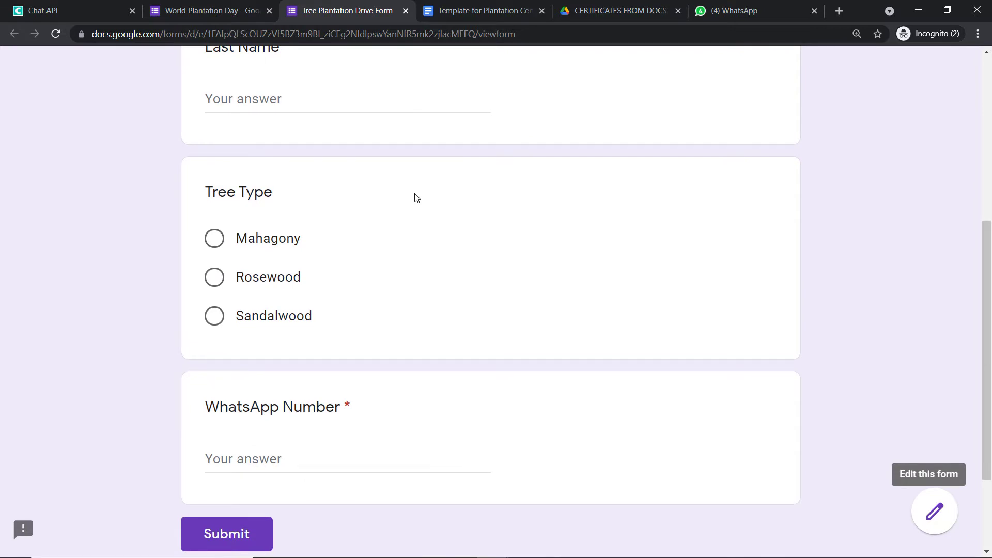
pyautogui.scroll(6, 417, 198)
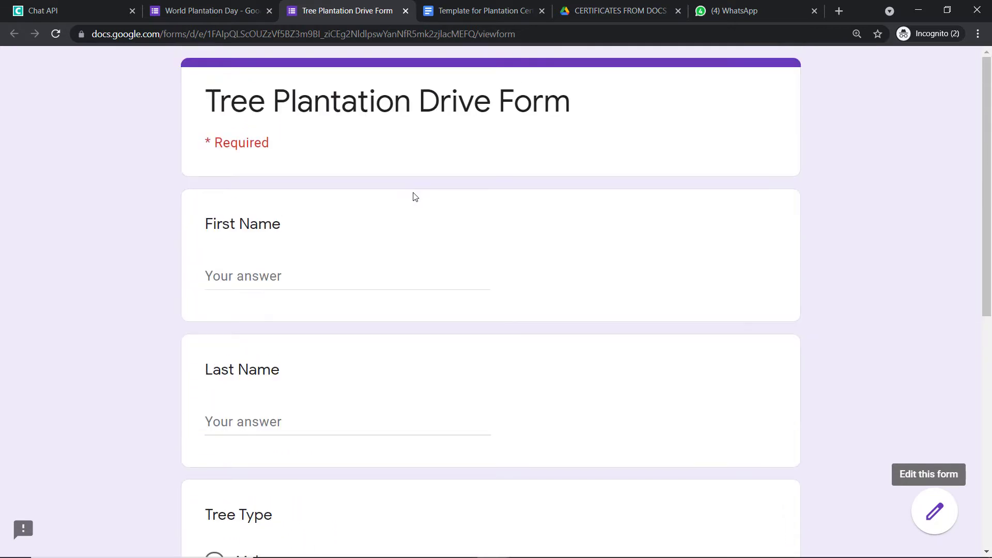
pyautogui.scroll(-1, 385, 212)
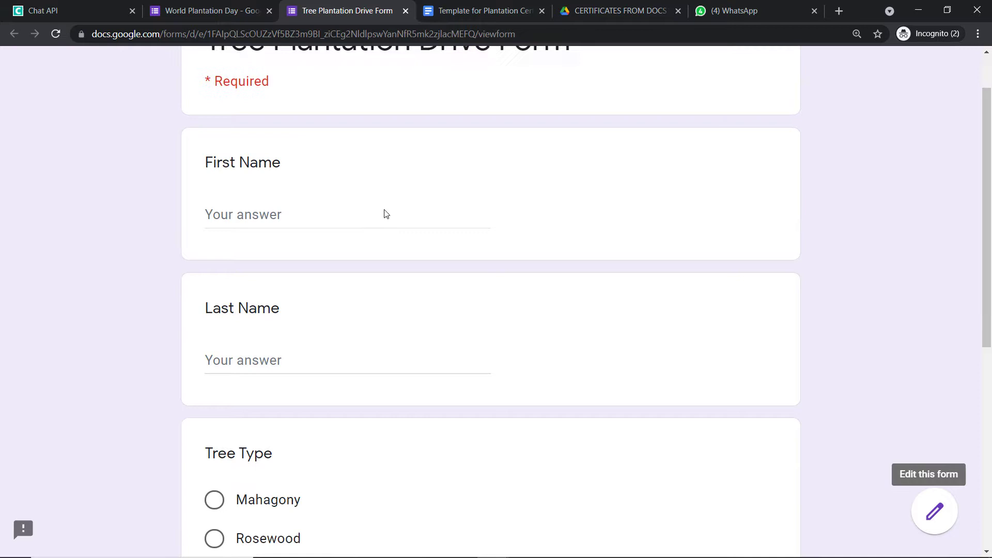
pyautogui.click(357, 212)
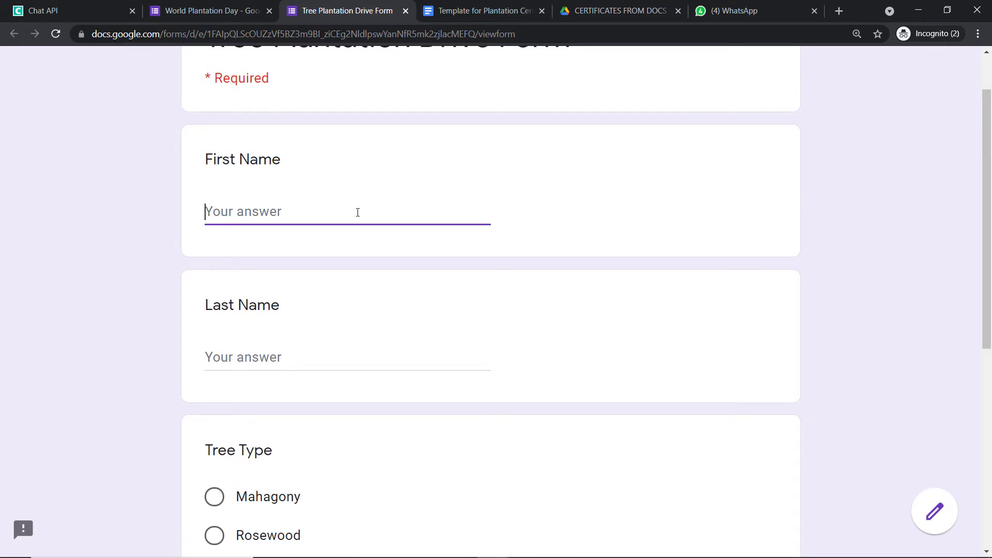
pyautogui.scroll(-2, 356, 226)
pyautogui.click(291, 236)
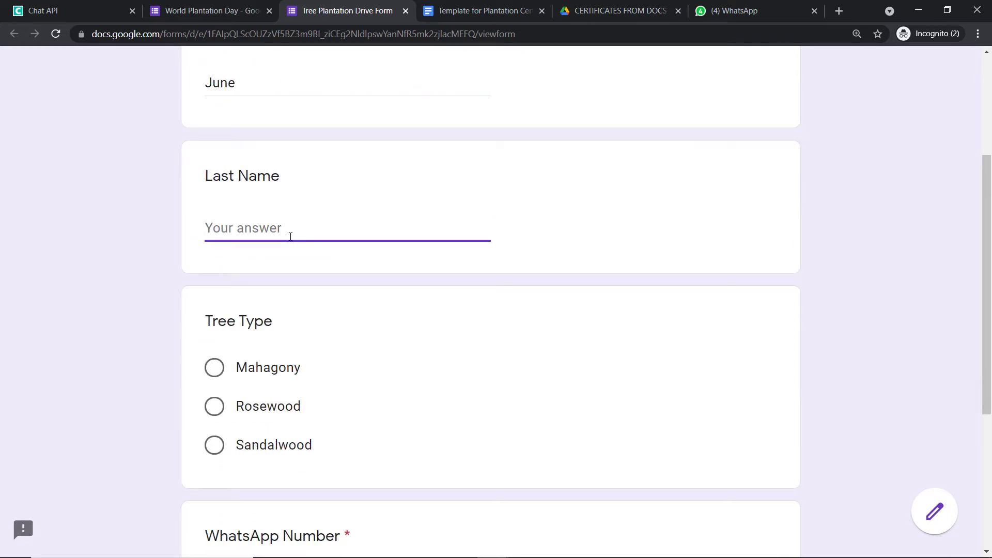
# Choose Sandalwood as the tree type, paste the WhatsApp number, and submit the form.
pyautogui.scroll(-1, 290, 236)
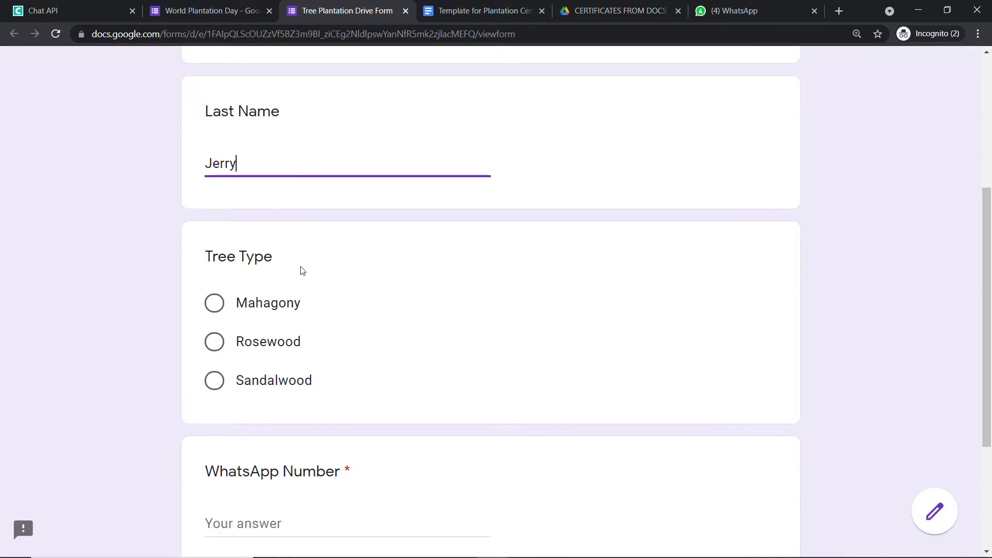
pyautogui.click(214, 380)
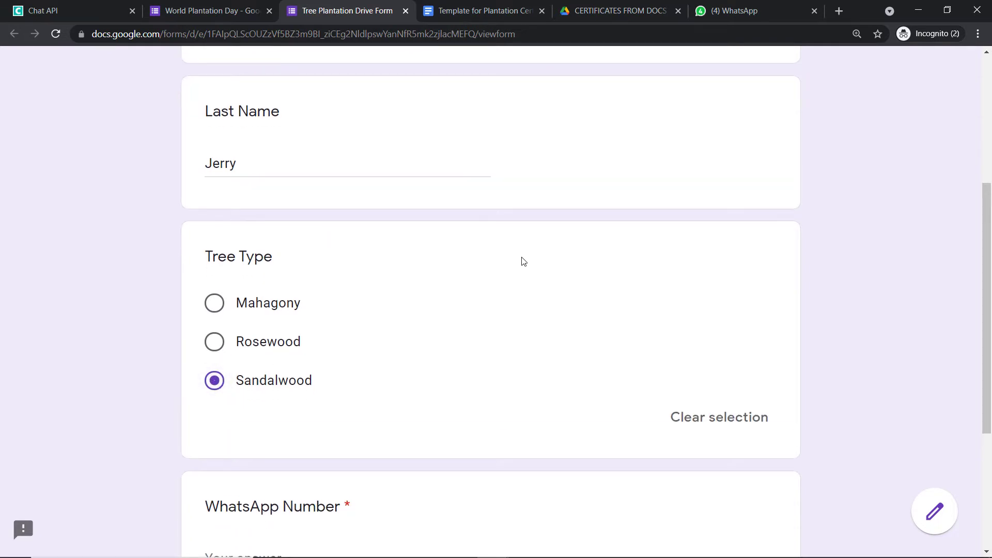
pyautogui.scroll(-1, 522, 261)
pyautogui.scroll(-2, 523, 261)
pyautogui.click(343, 364)
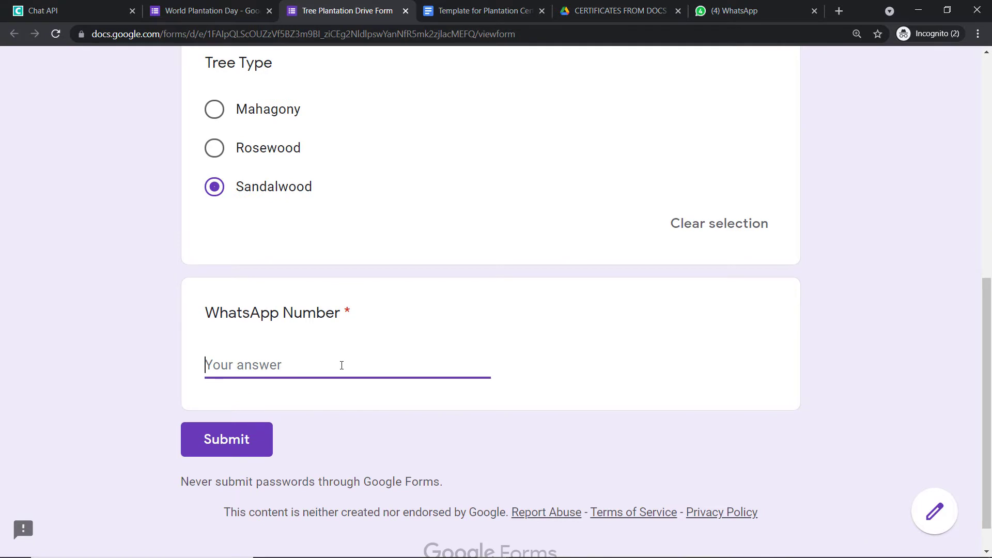
pyautogui.rightClick(342, 365)
pyautogui.click(387, 263)
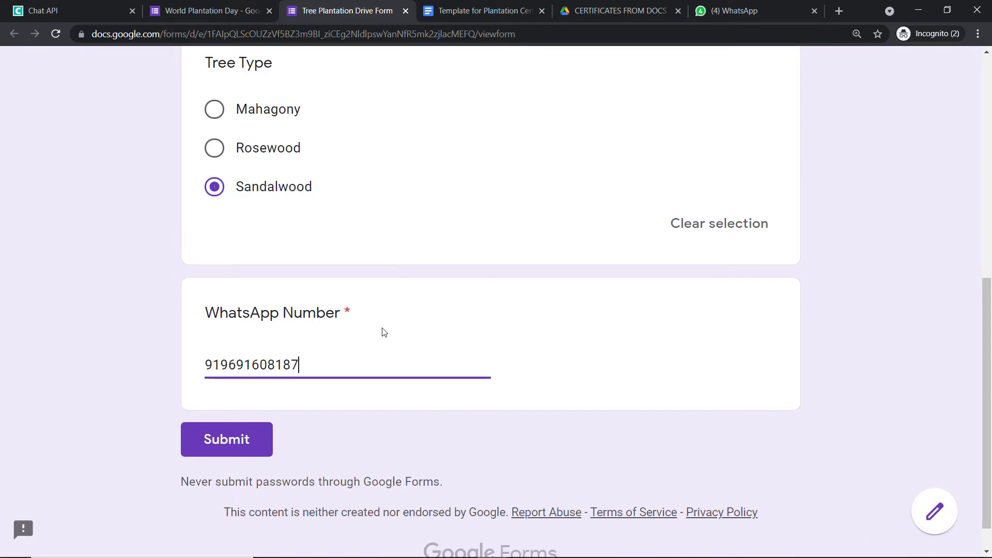
pyautogui.click(249, 451)
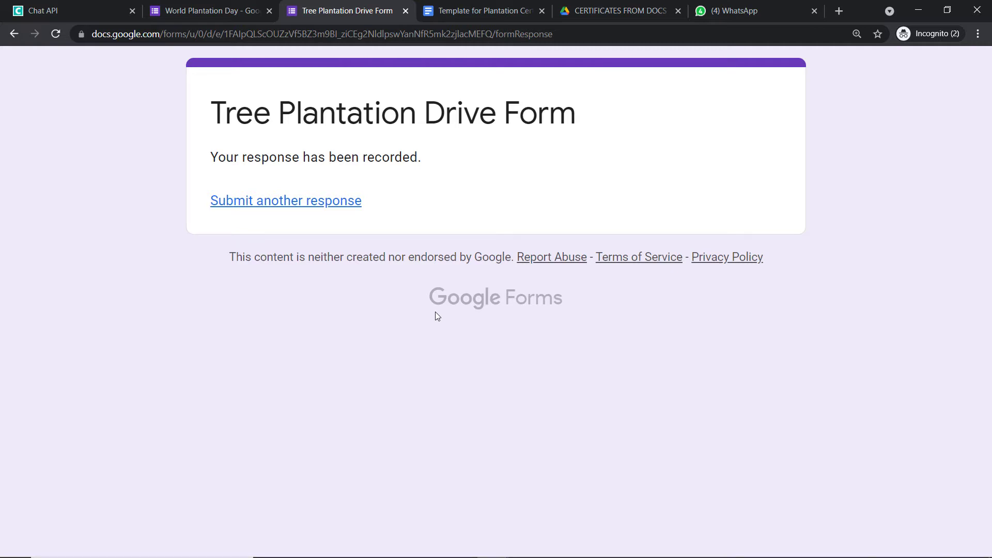
# Switch to the WhatsApp Web chat holding the greeting with the Google Docs link.
pyautogui.hotkey('ctrl', '6')
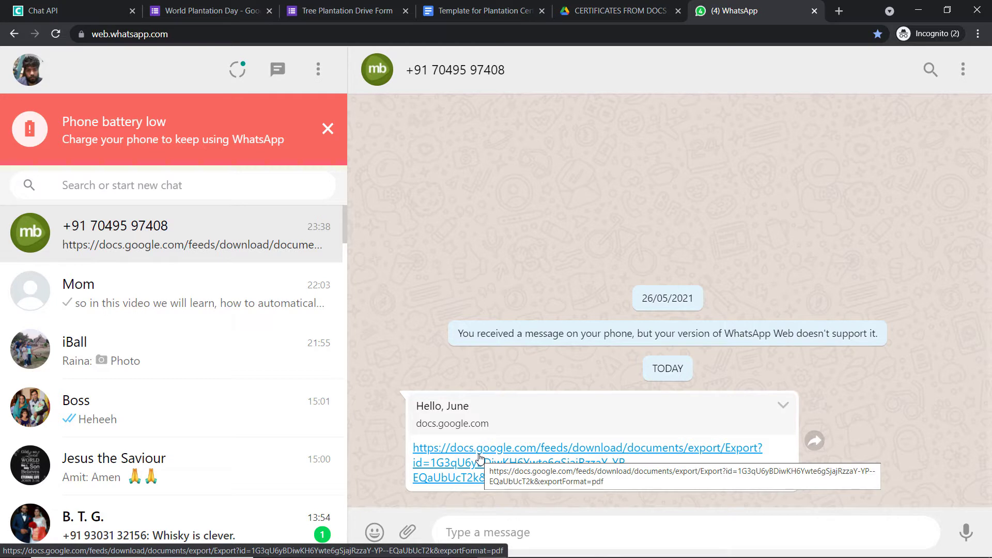
# Download the certificate PDF from the docs.google.com link in the chat and open it.
pyautogui.click(479, 457)
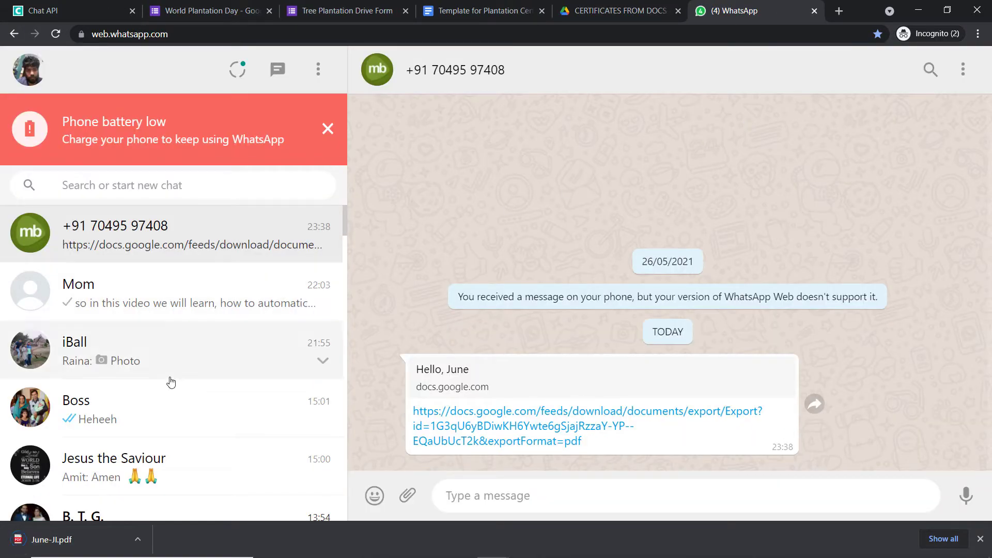
pyautogui.click(69, 540)
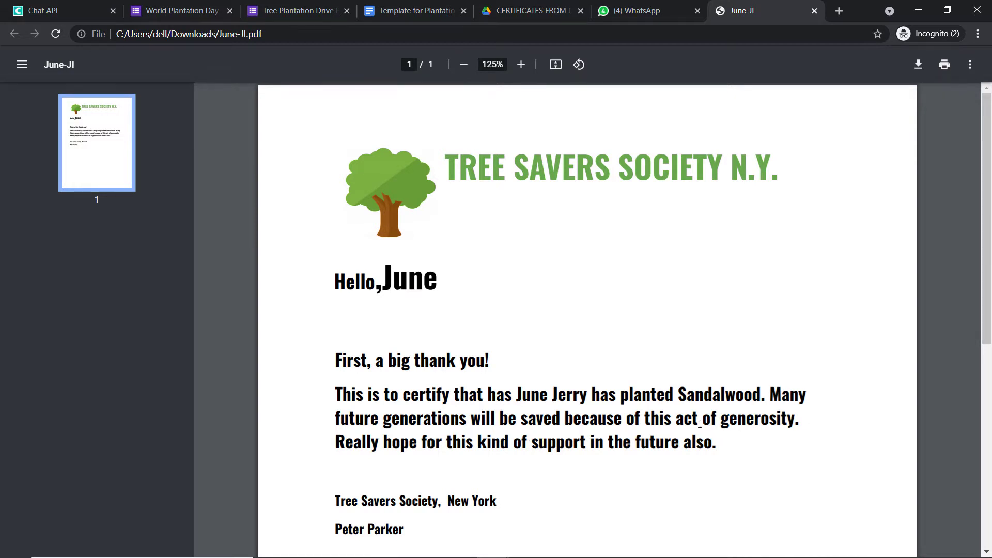
pyautogui.scroll(-3, 510, 452)
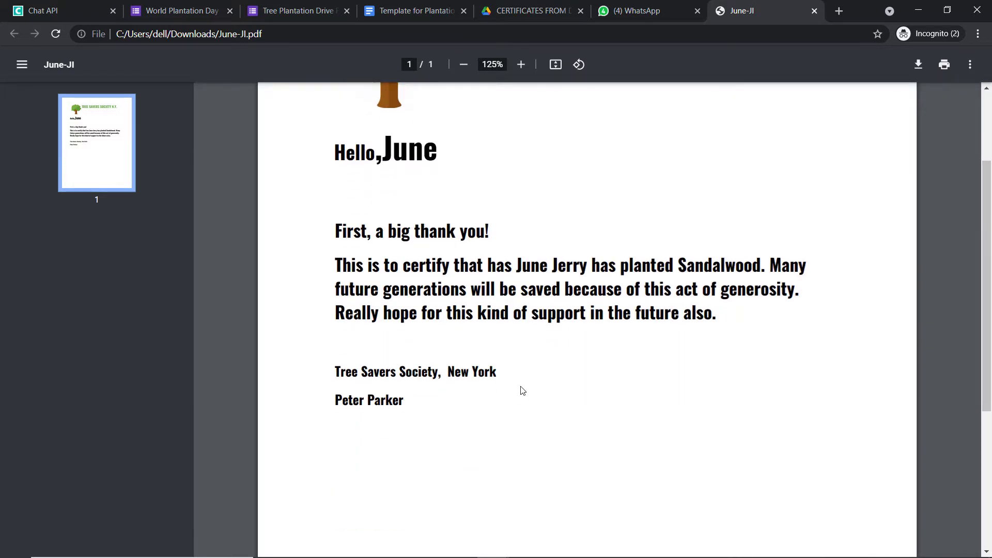
pyautogui.scroll(3, 440, 370)
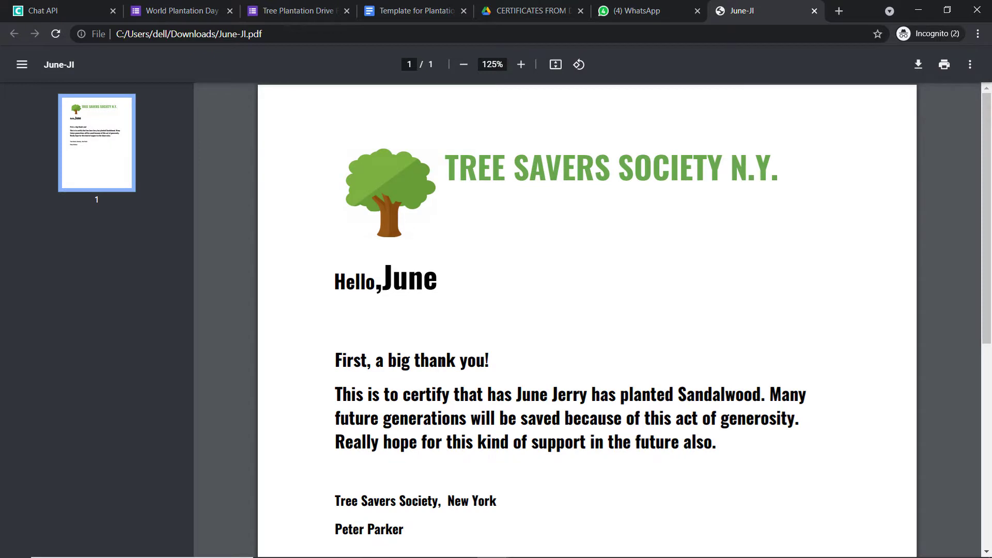
pyautogui.scroll(-1, 402, 392)
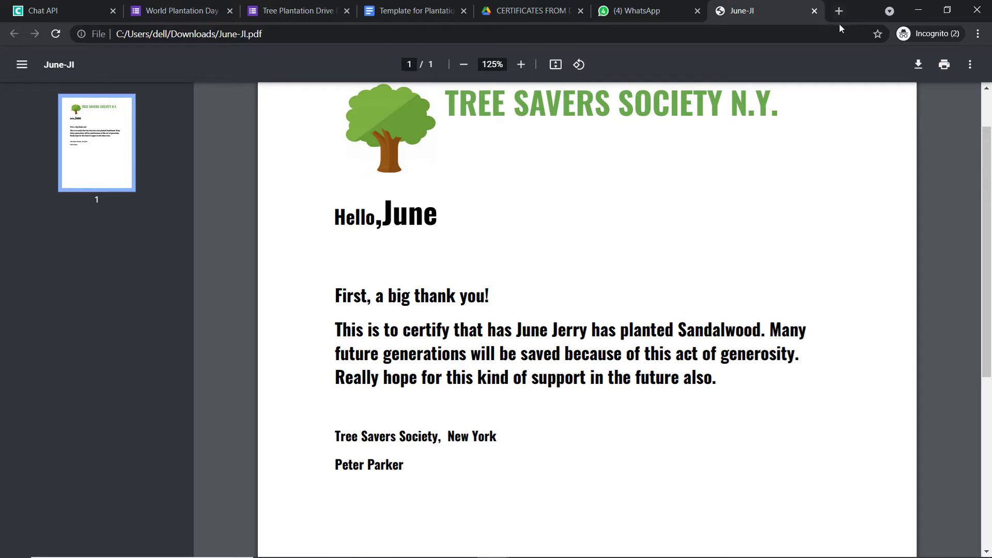
# Load pabbly.com in a new Chrome tab.
pyautogui.click(838, 10)
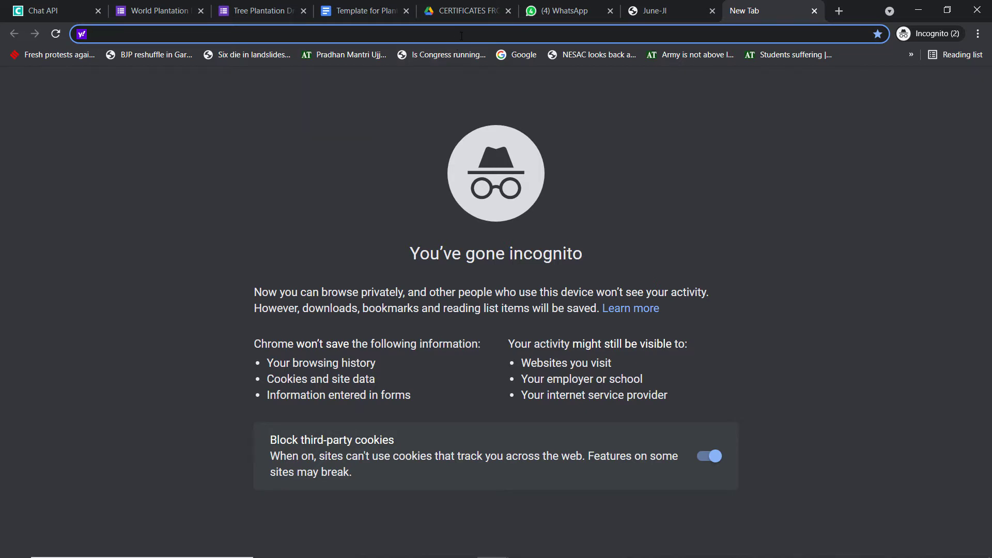
pyautogui.write('pabbly.com')
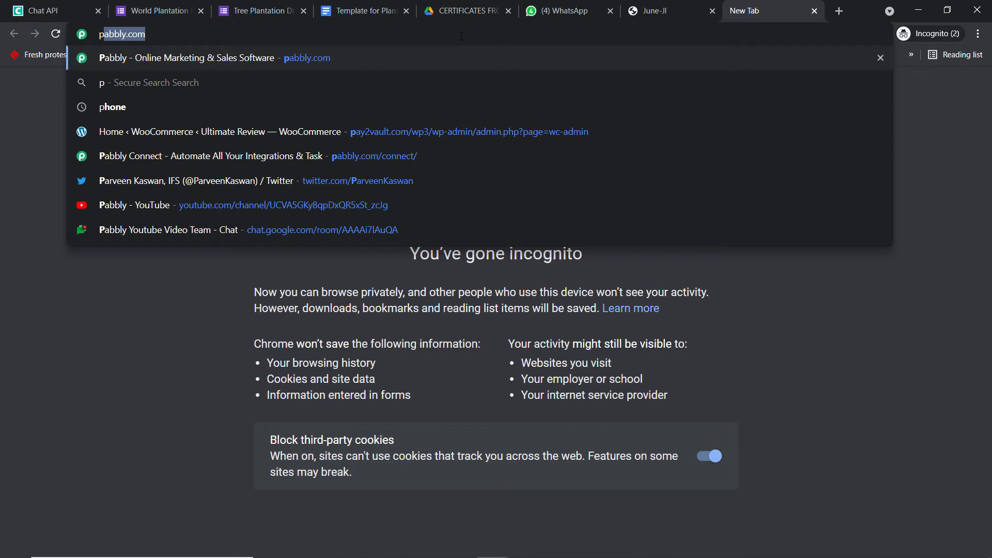
pyautogui.press('Return')
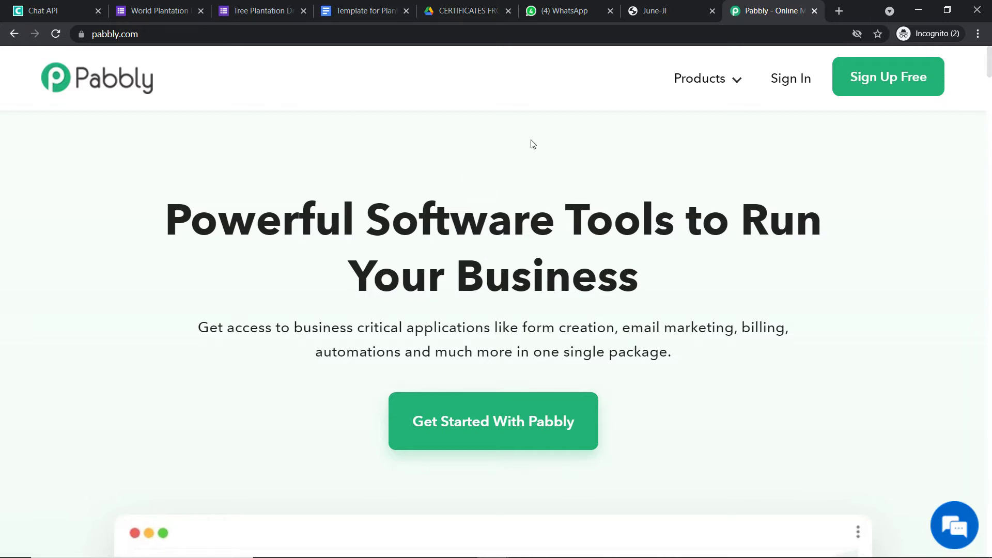
# Launch Pabbly Connect via Products > Connect, Get Started, and Access Now on All Apps.
pyautogui.moveTo(699, 91)
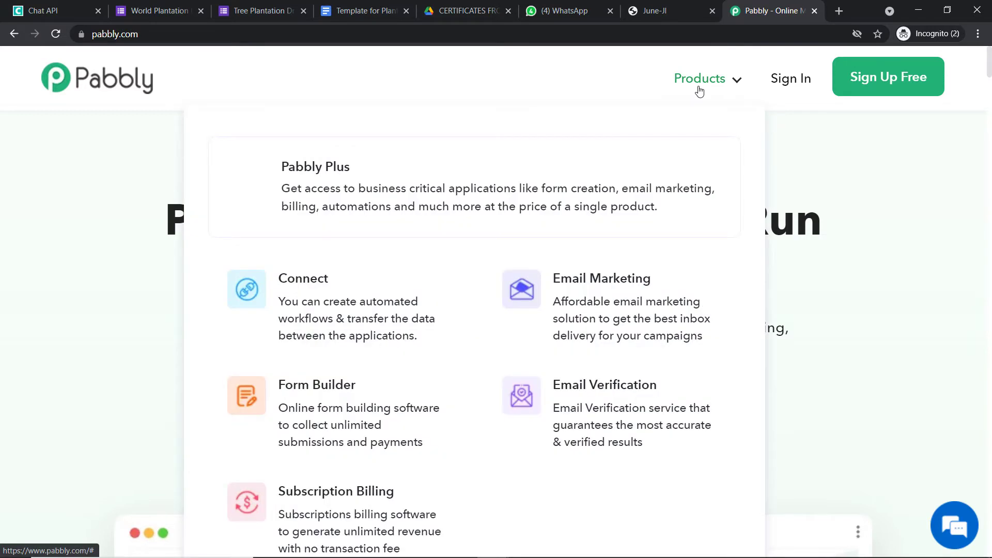
pyautogui.click(334, 347)
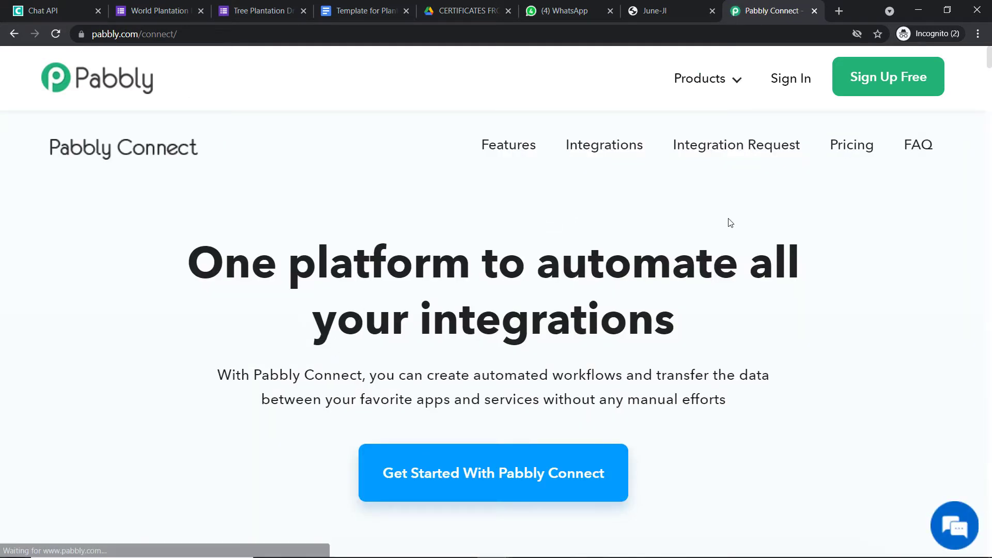
pyautogui.click(792, 80)
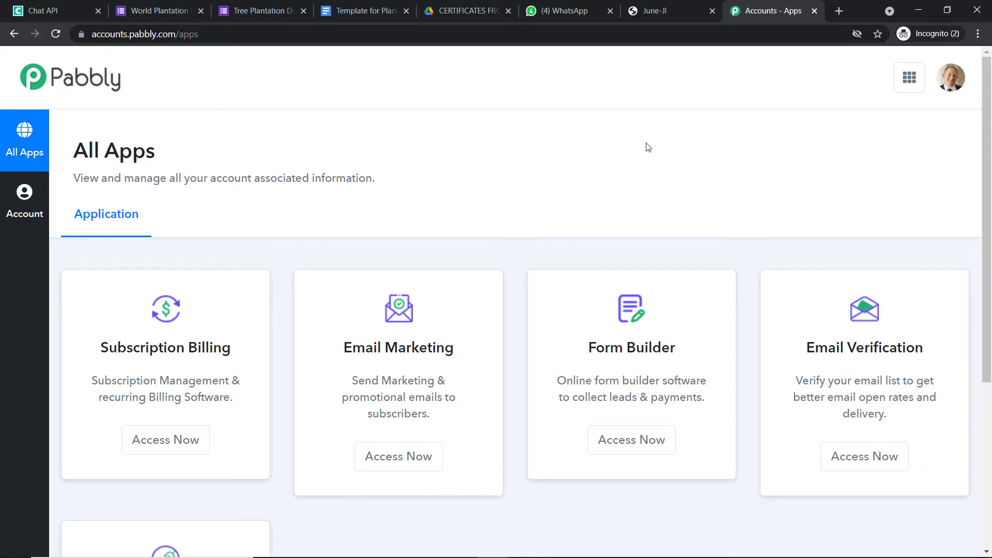
pyautogui.scroll(-5, 642, 148)
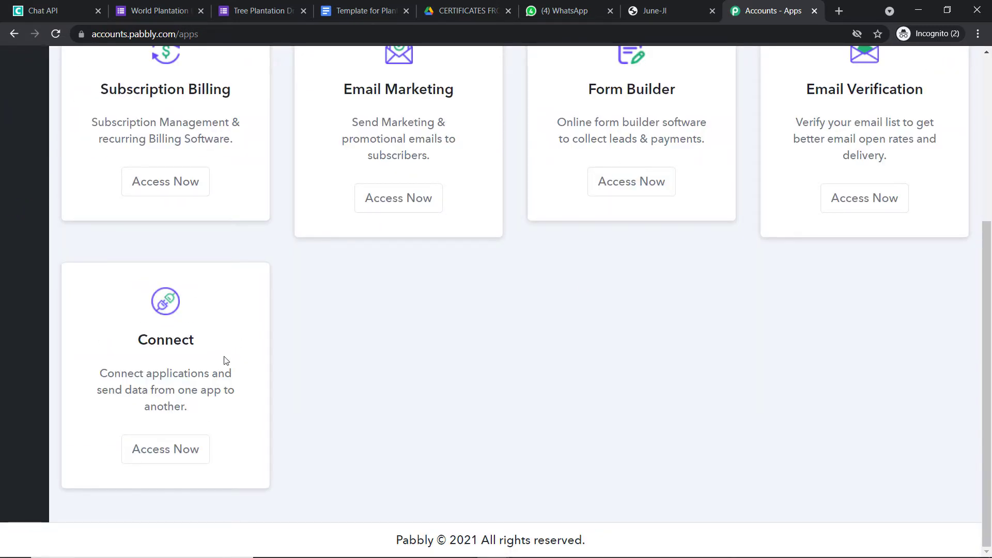
pyautogui.click(191, 445)
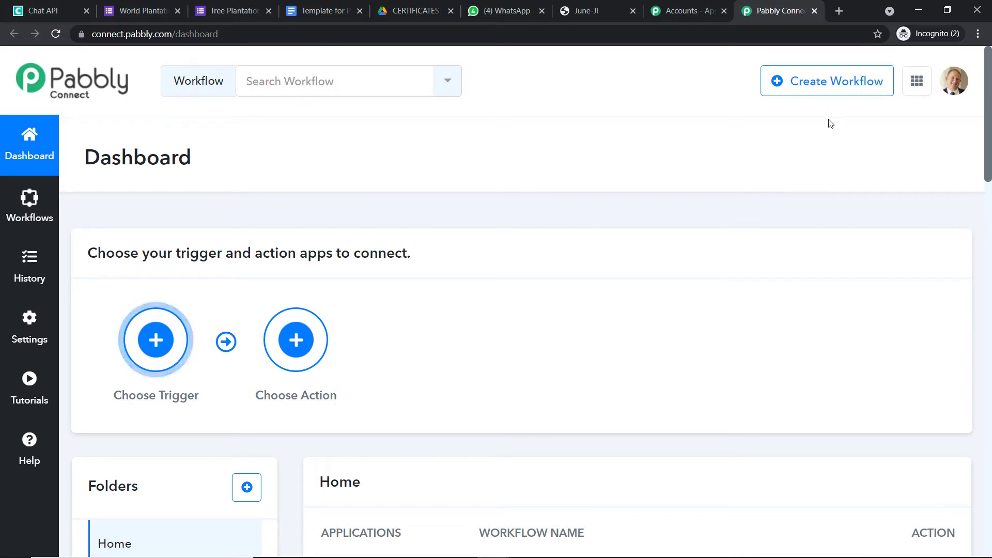
# Create a workflow named 'Google Forms to Google Docs to Google Drive to WhatsApp'.
pyautogui.click(813, 89)
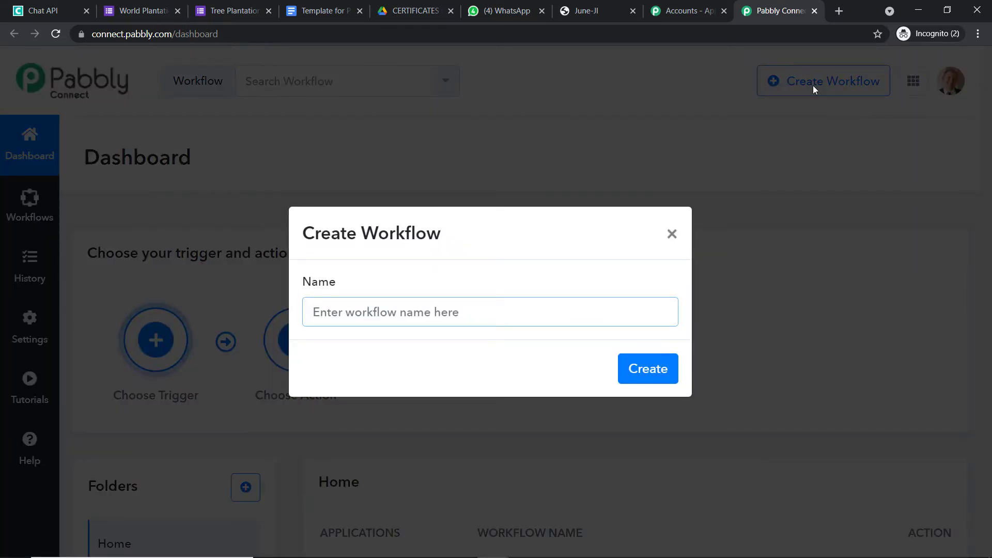
pyautogui.write('G')
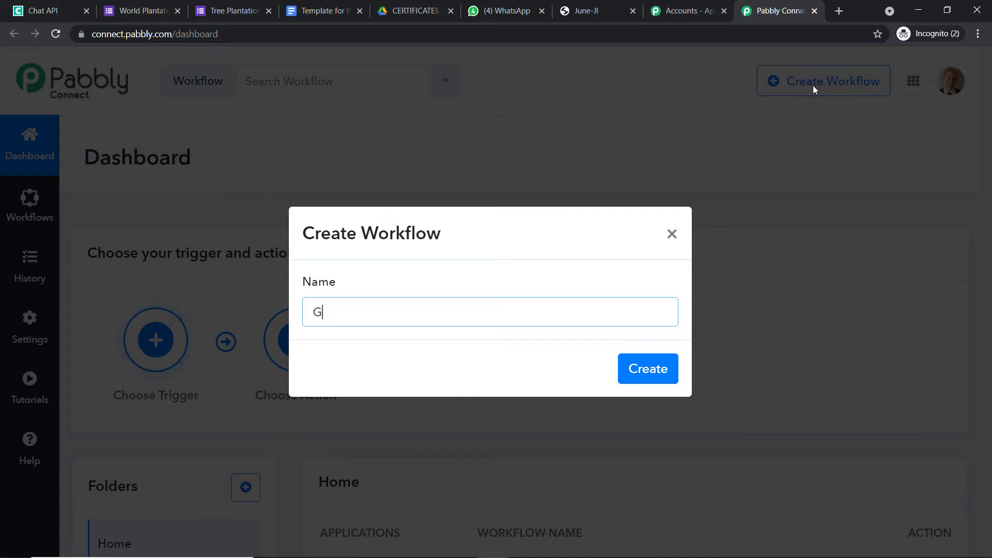
pyautogui.write('oogle F')
pyautogui.write('orms')
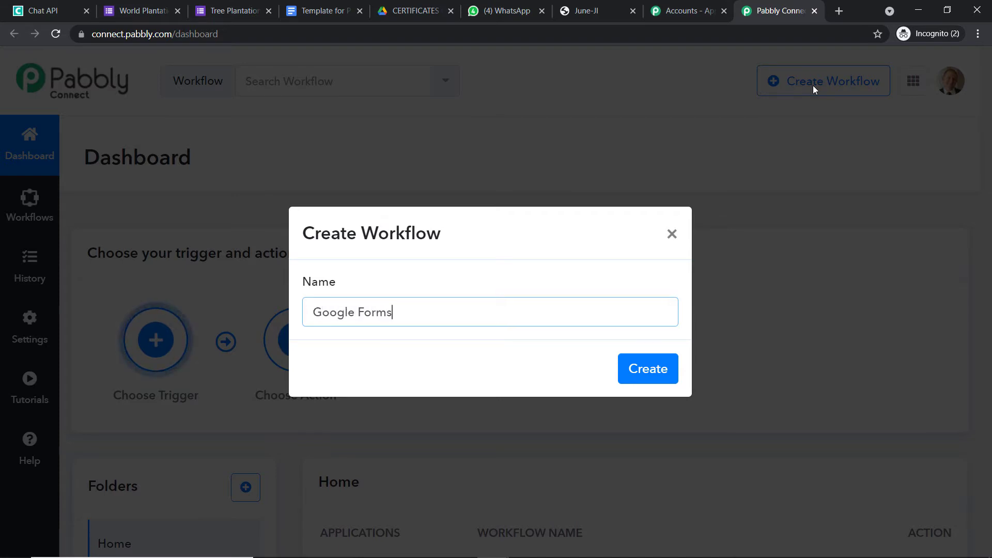
pyautogui.write(' to G')
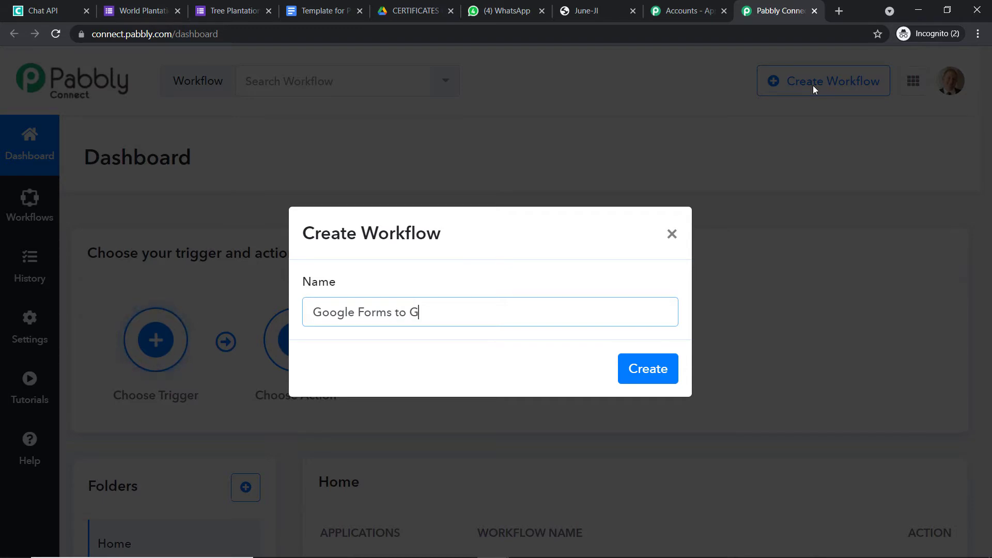
pyautogui.write('oogle Docs ')
pyautogui.write('to ')
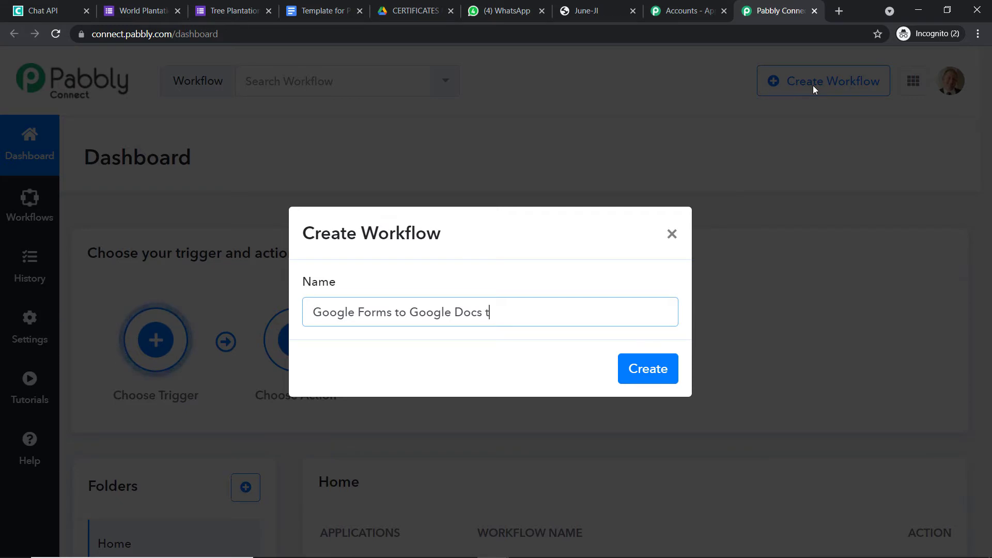
pyautogui.write('Google D')
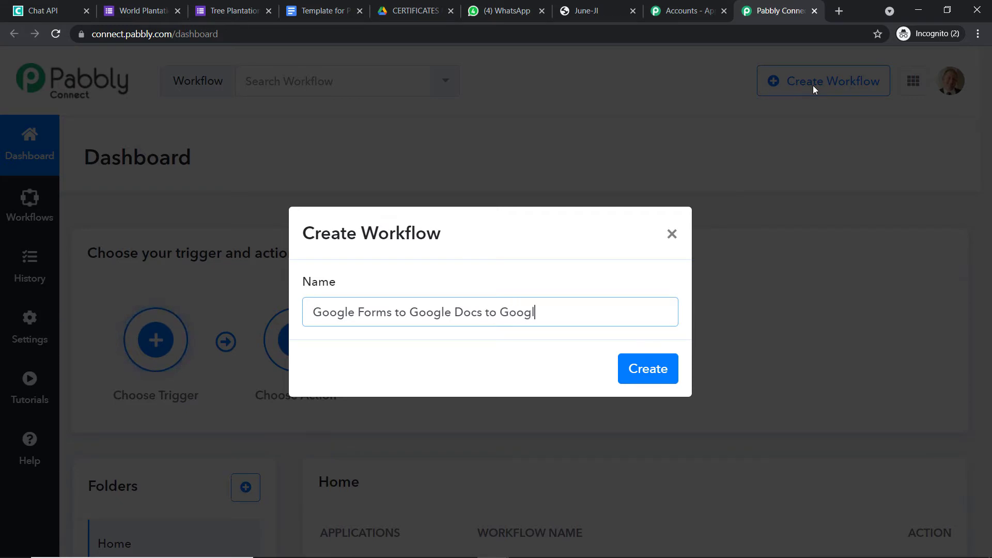
pyautogui.write('rive to What')
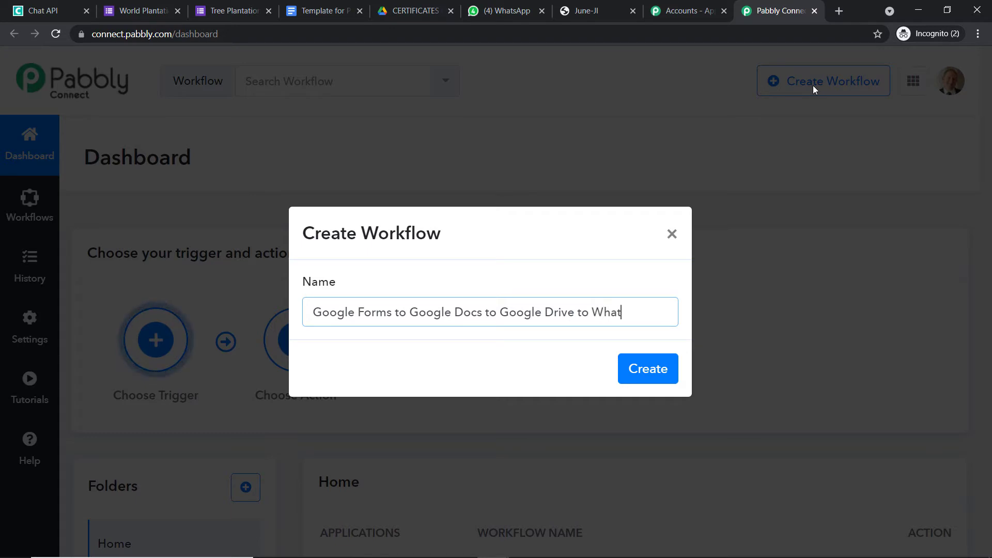
pyautogui.write('sApp')
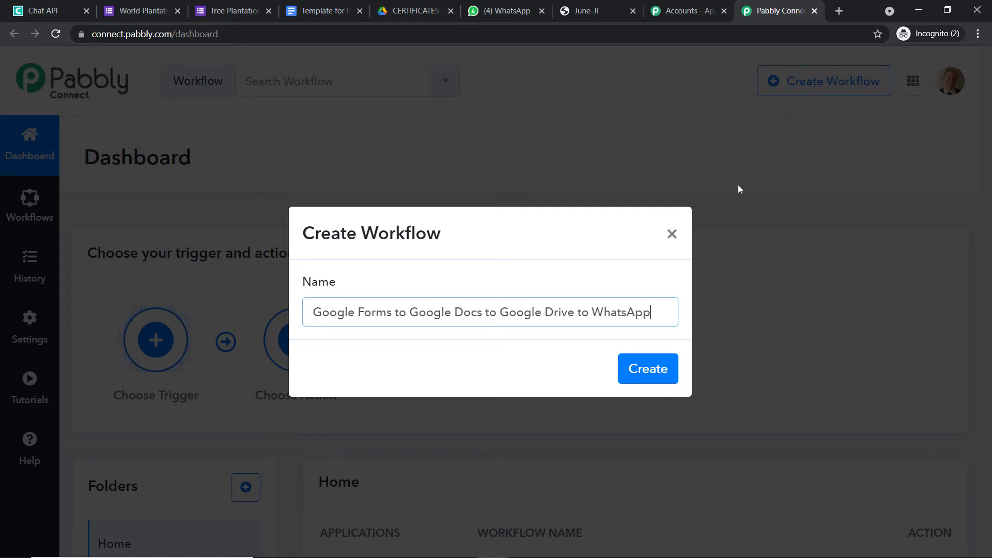
pyautogui.click(662, 367)
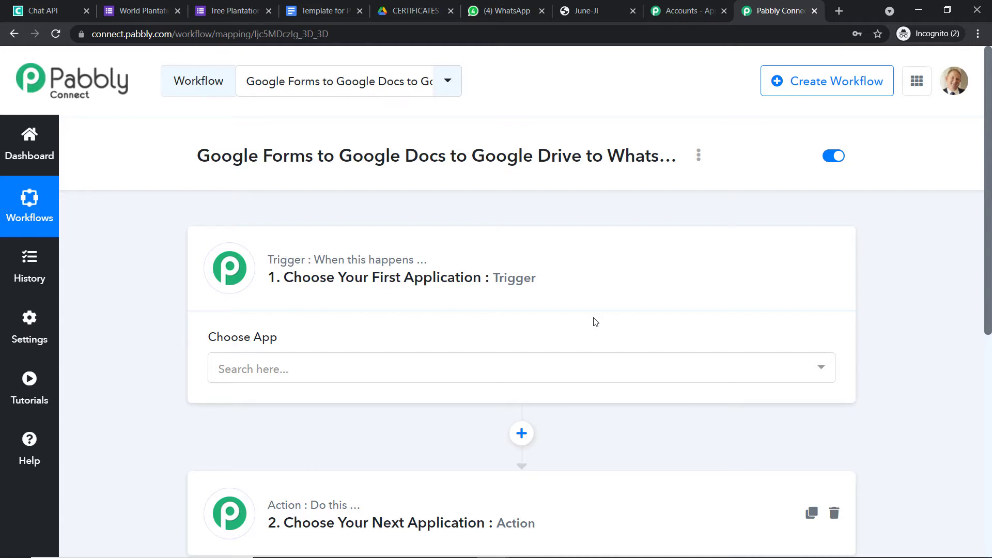
# Set the trigger app to Google Forms with the New Response in Spreadsheet event.
pyautogui.scroll(-1, 379, 250)
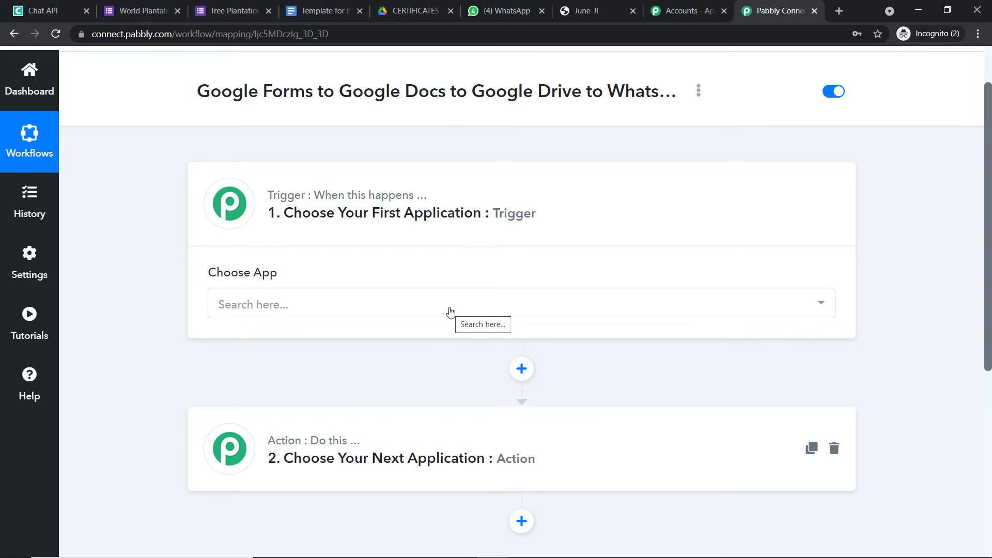
pyautogui.click(449, 312)
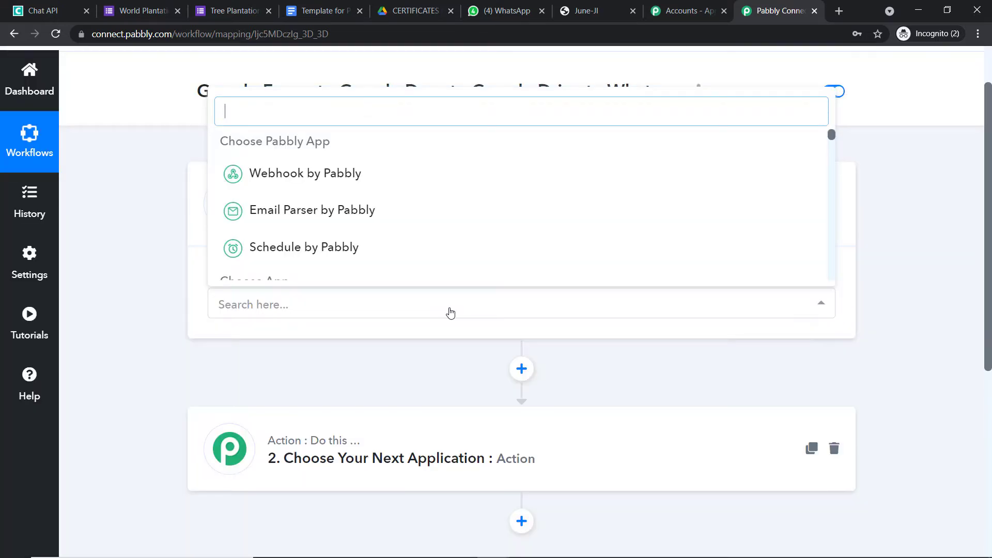
pyautogui.write('go')
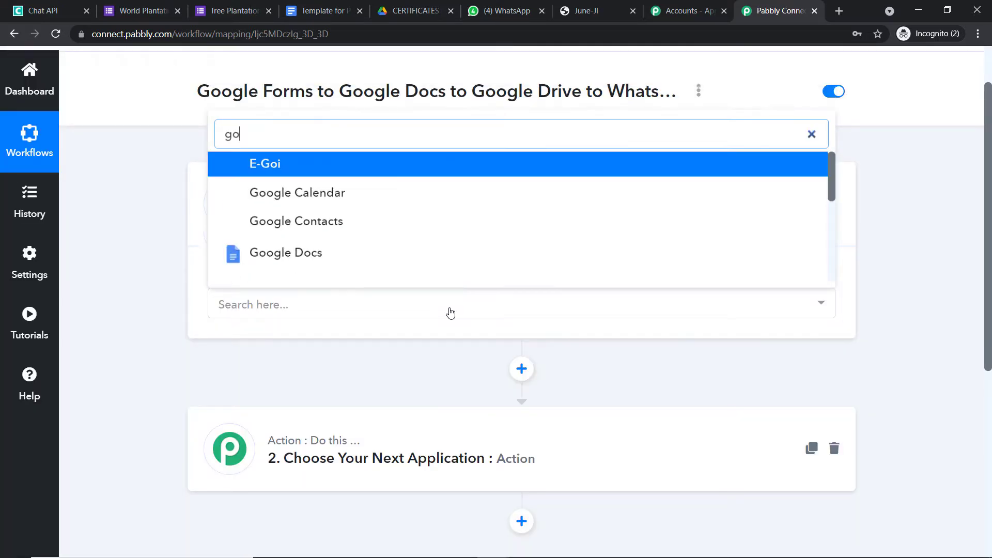
pyautogui.write('ogle')
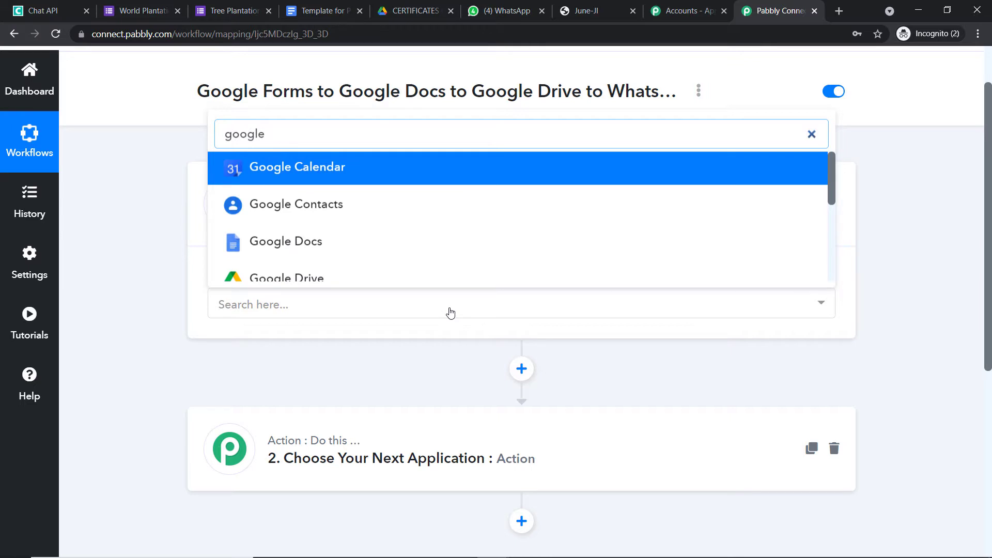
pyautogui.write(' for')
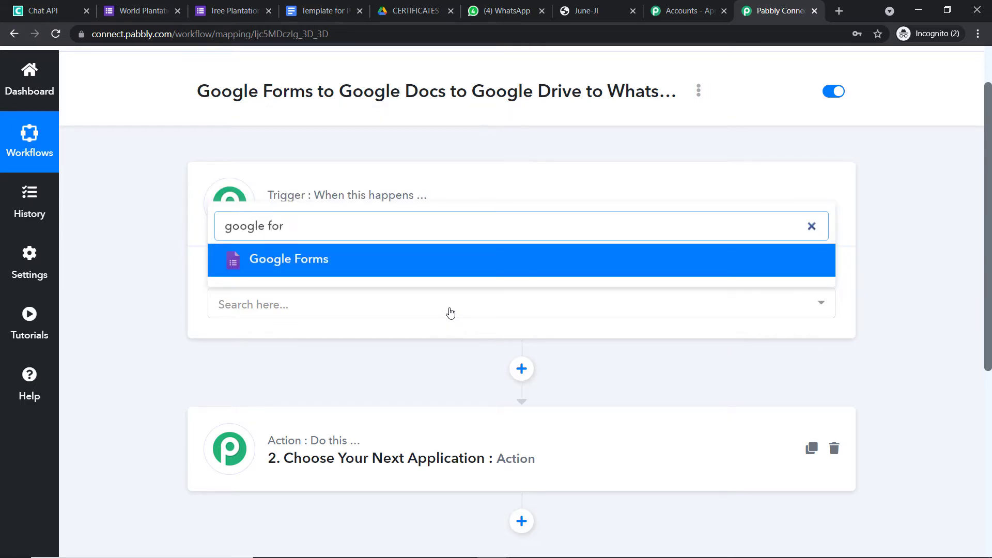
pyautogui.click(440, 265)
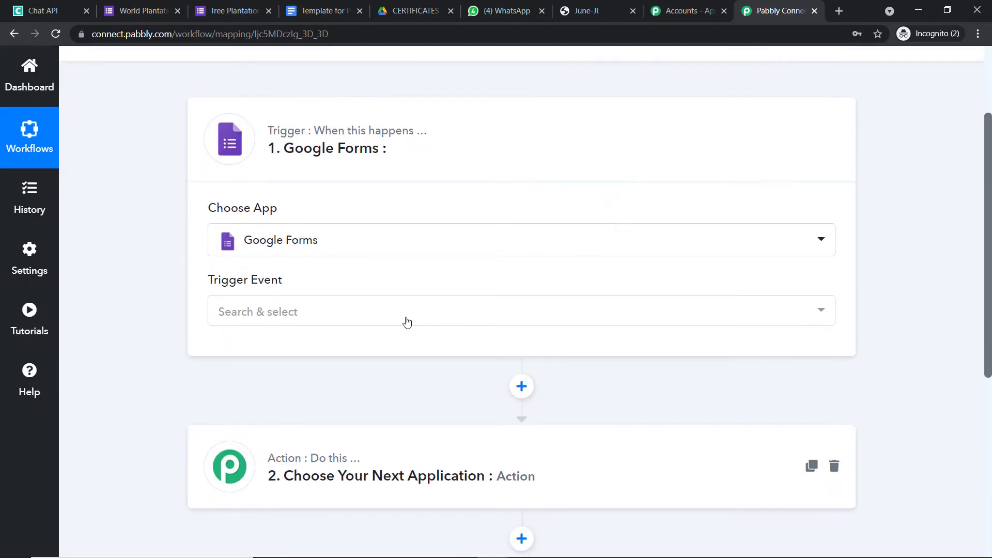
pyautogui.click(407, 321)
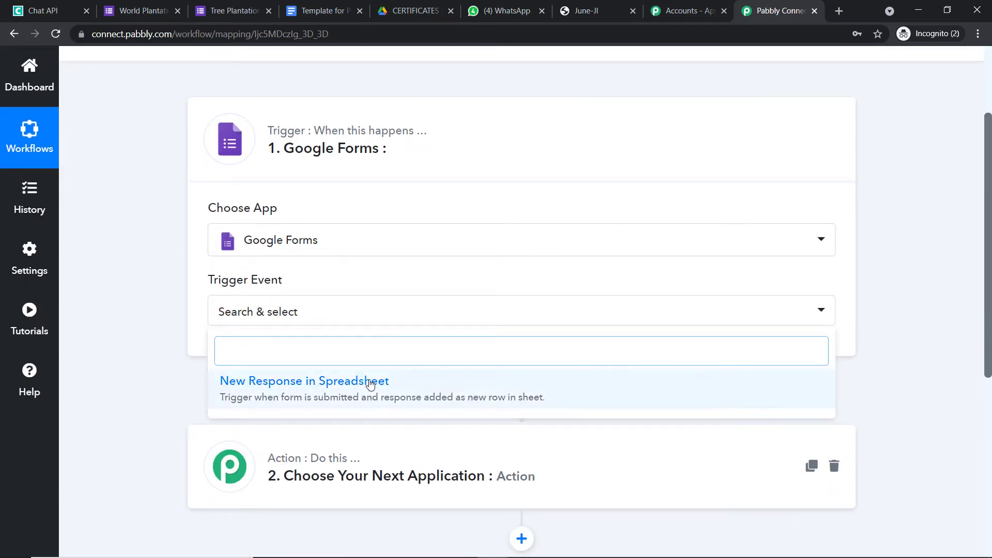
pyautogui.click(371, 382)
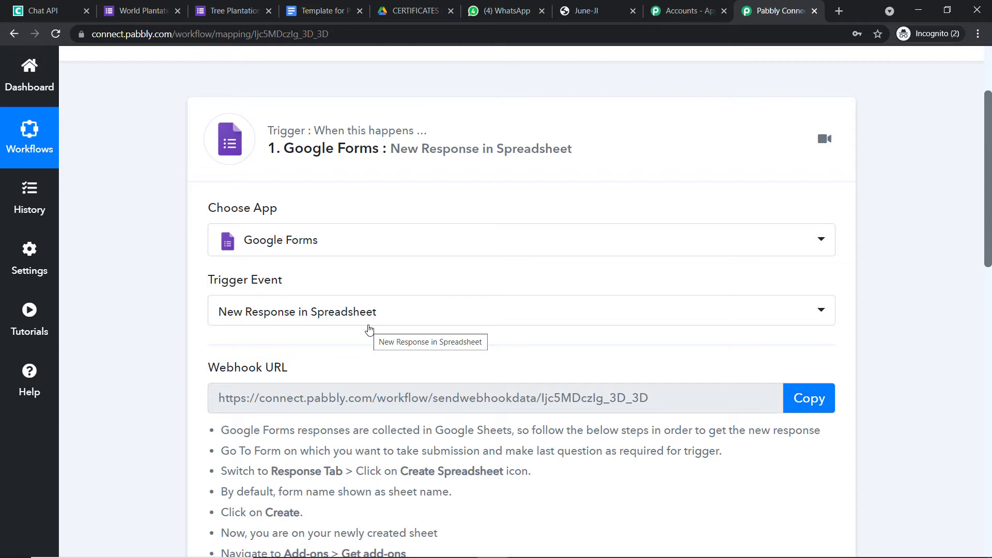
# Turn on Required for the WhatsApp Number question in the World Plantation Day form.
pyautogui.click(162, 6)
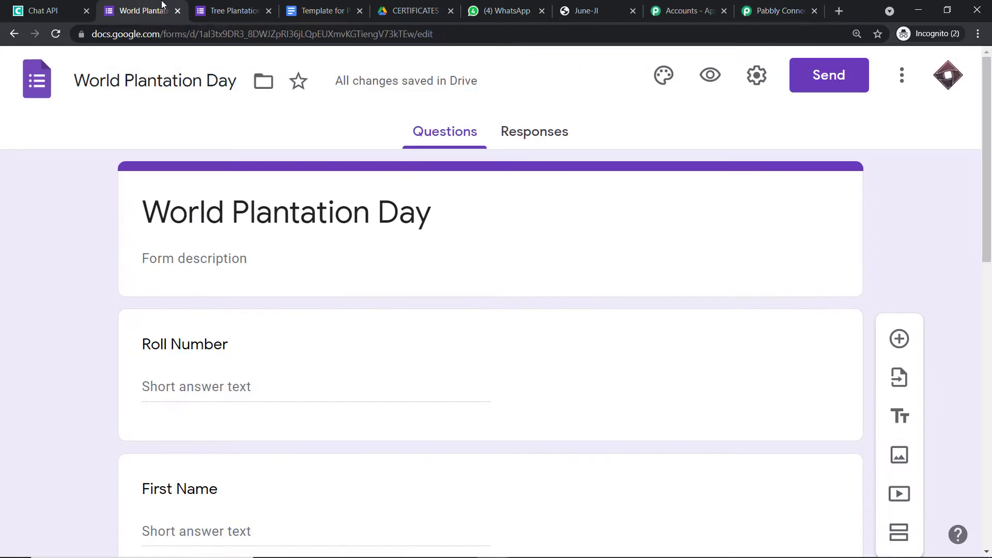
pyautogui.scroll(-1, 511, 174)
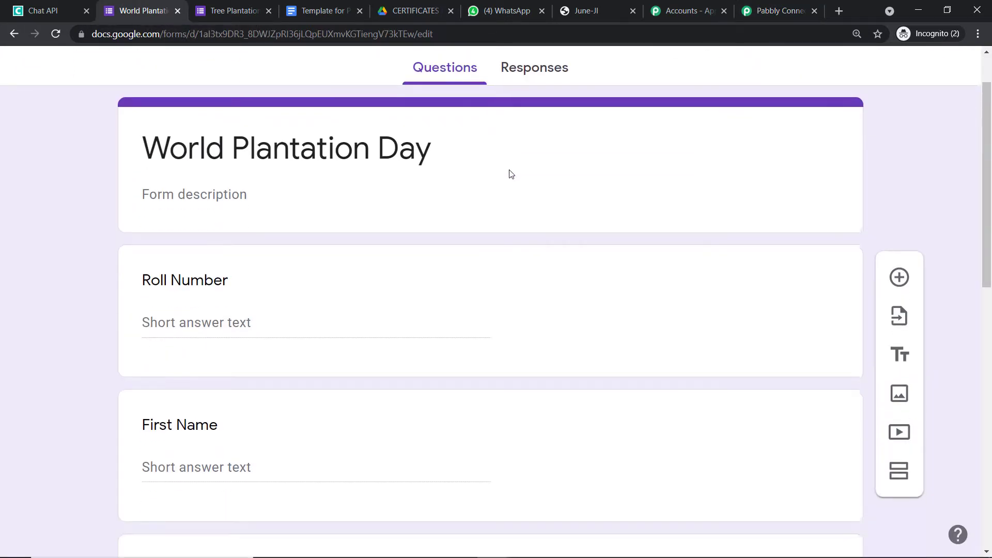
pyautogui.scroll(-1, 456, 182)
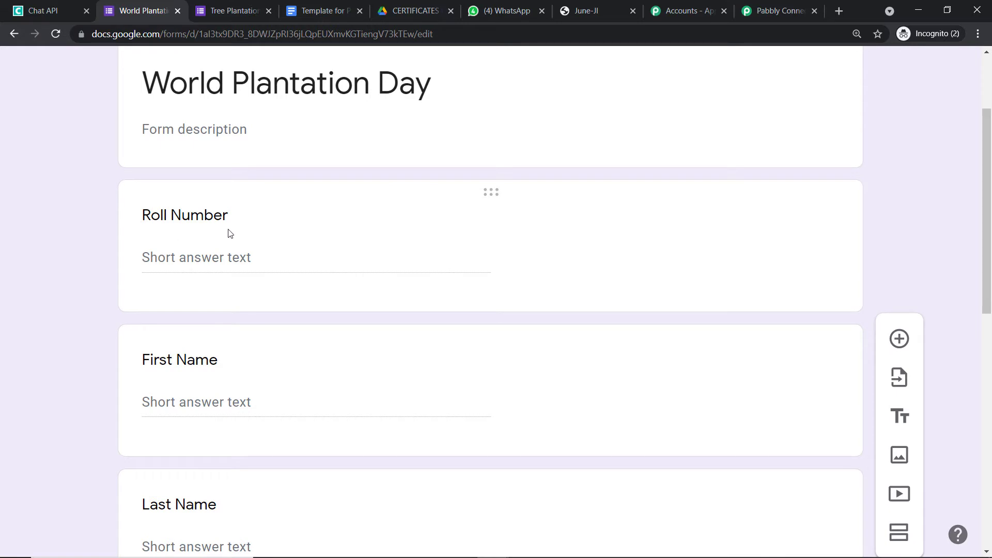
pyautogui.scroll(-2, 230, 233)
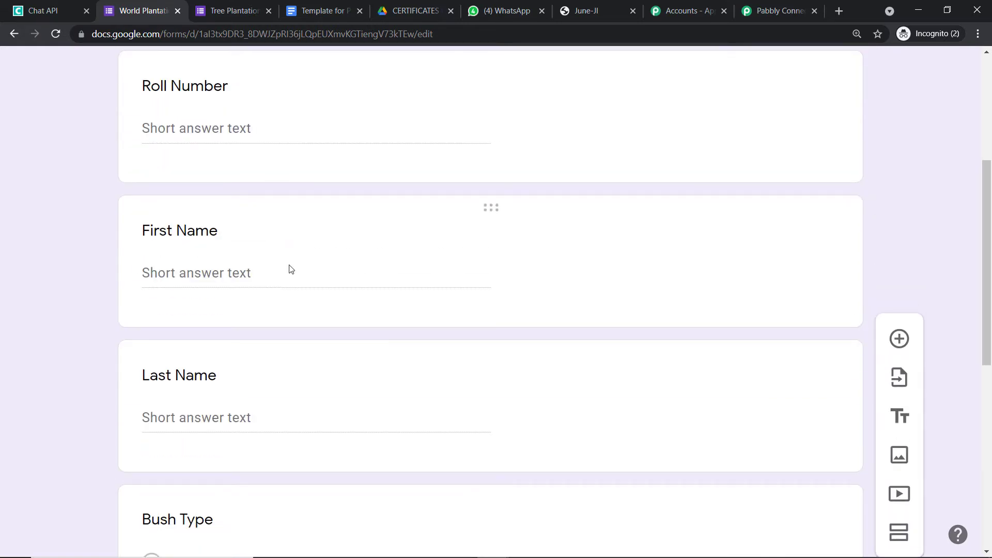
pyautogui.scroll(-4, 289, 269)
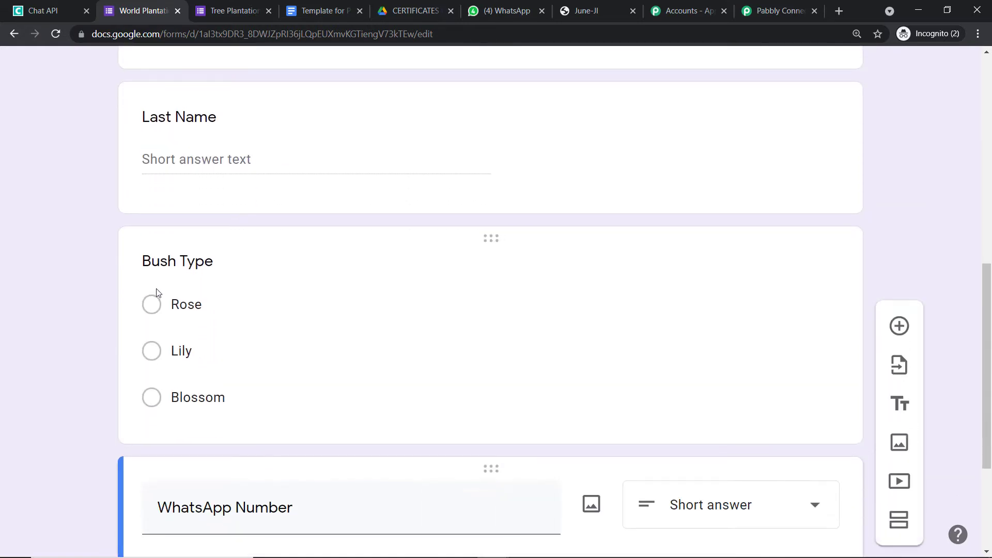
pyautogui.scroll(-2, 217, 286)
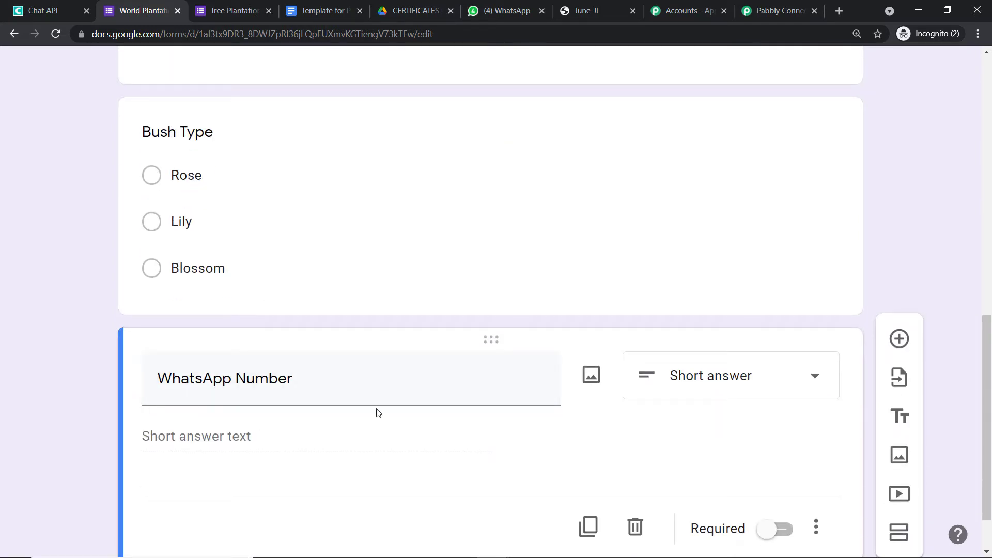
pyautogui.scroll(6, 378, 412)
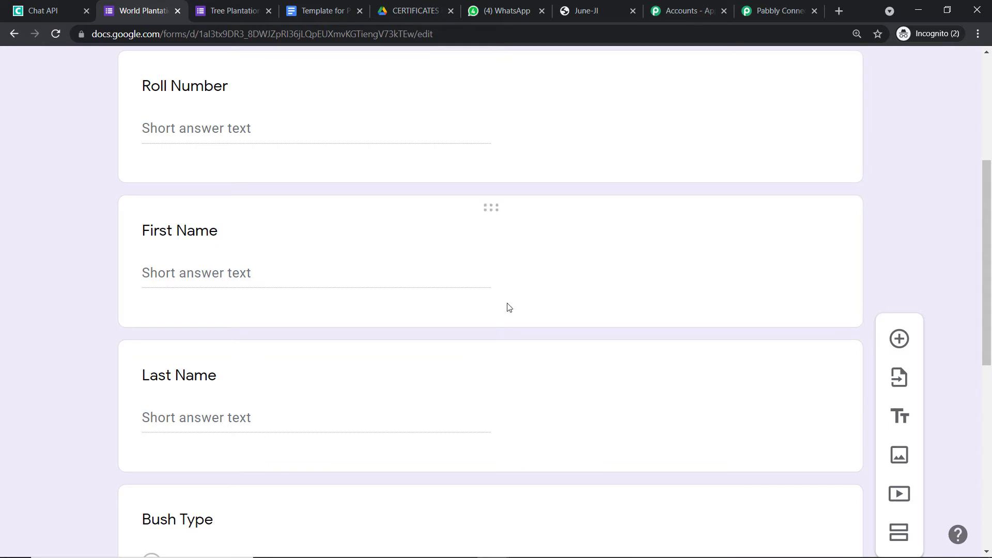
pyautogui.scroll(5, 372, 259)
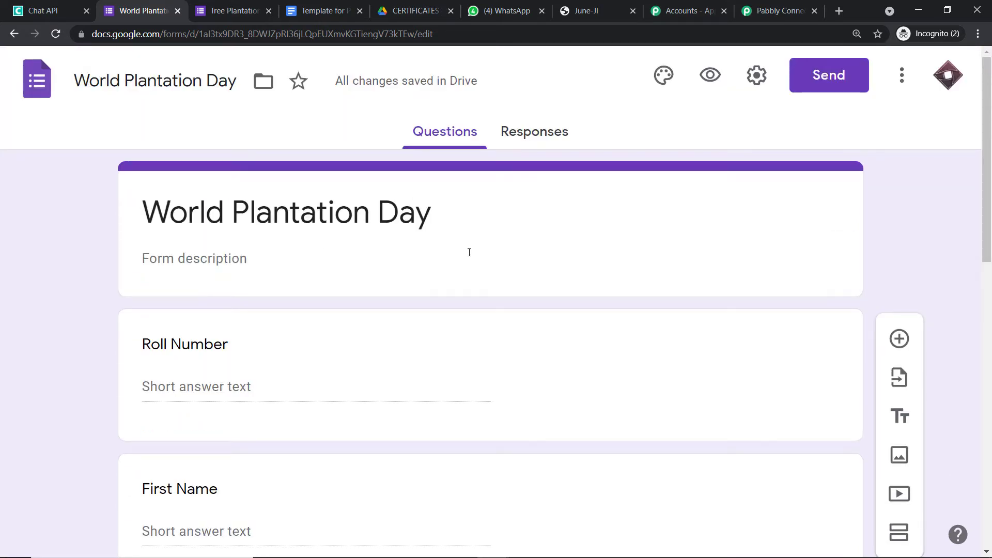
pyautogui.scroll(-14, 541, 253)
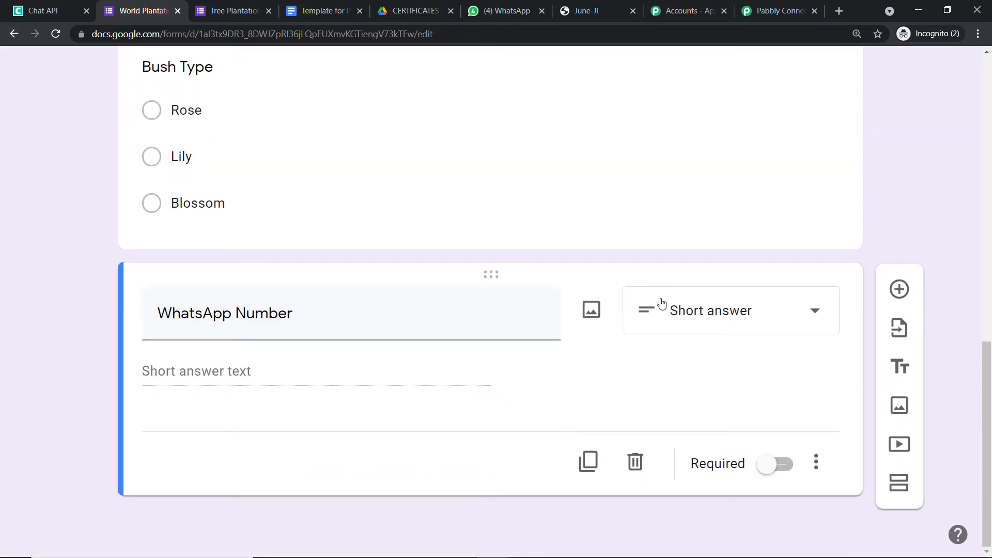
pyautogui.click(788, 471)
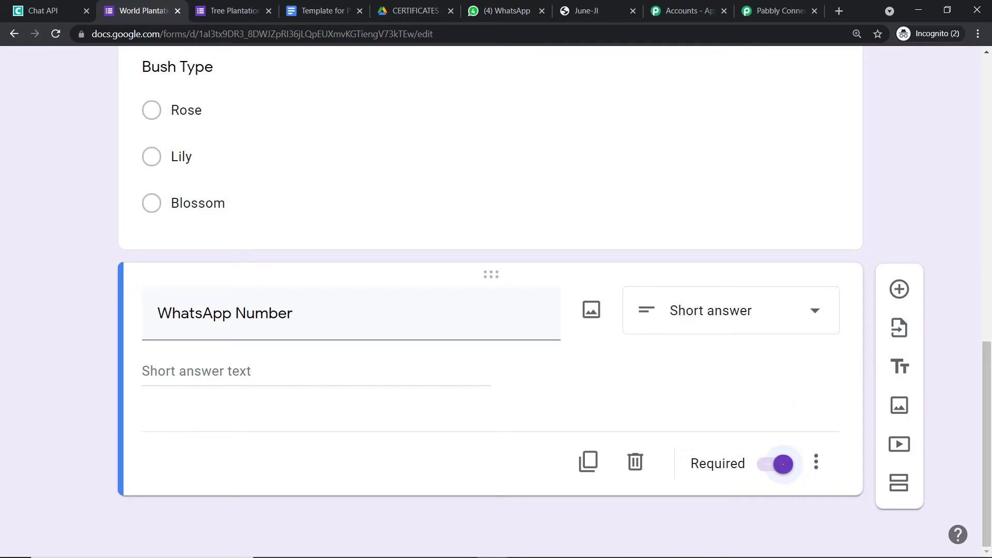
pyautogui.scroll(15, 948, 166)
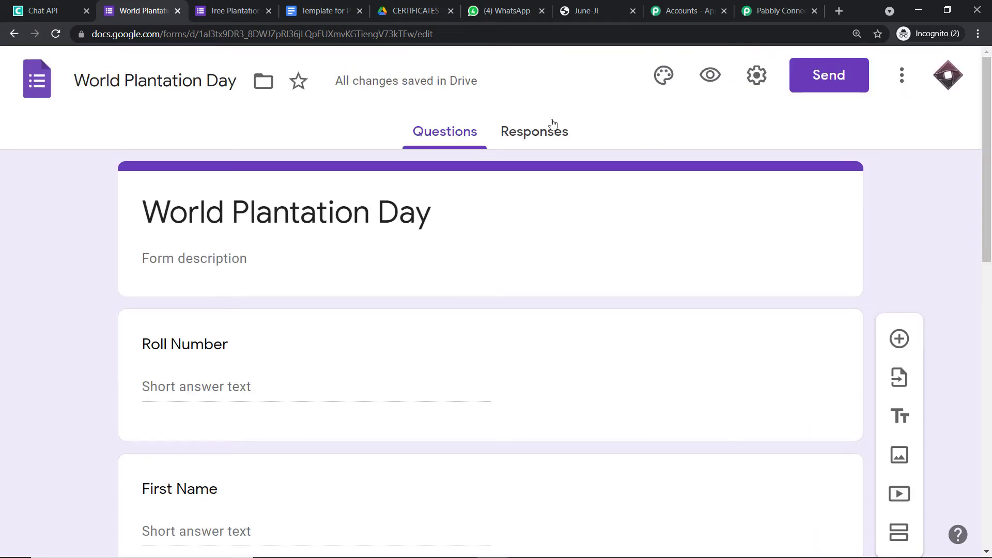
# Link the form's responses to a newly created responses spreadsheet.
pyautogui.click(542, 134)
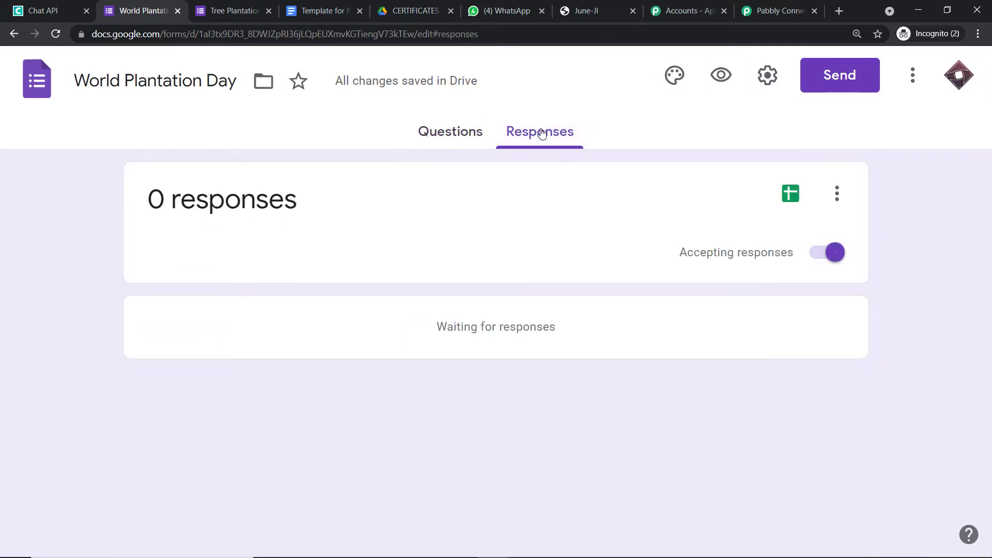
pyautogui.click(788, 199)
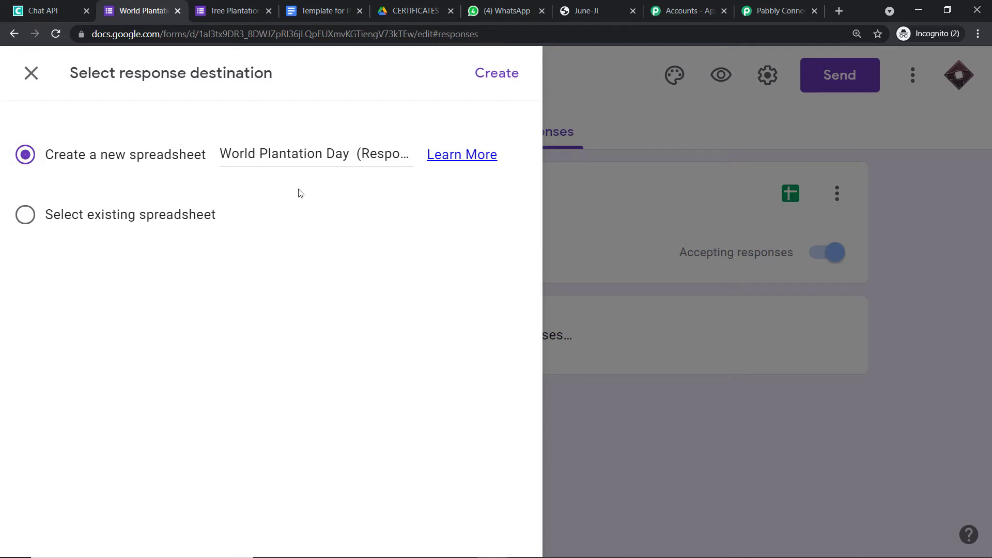
pyautogui.click(493, 86)
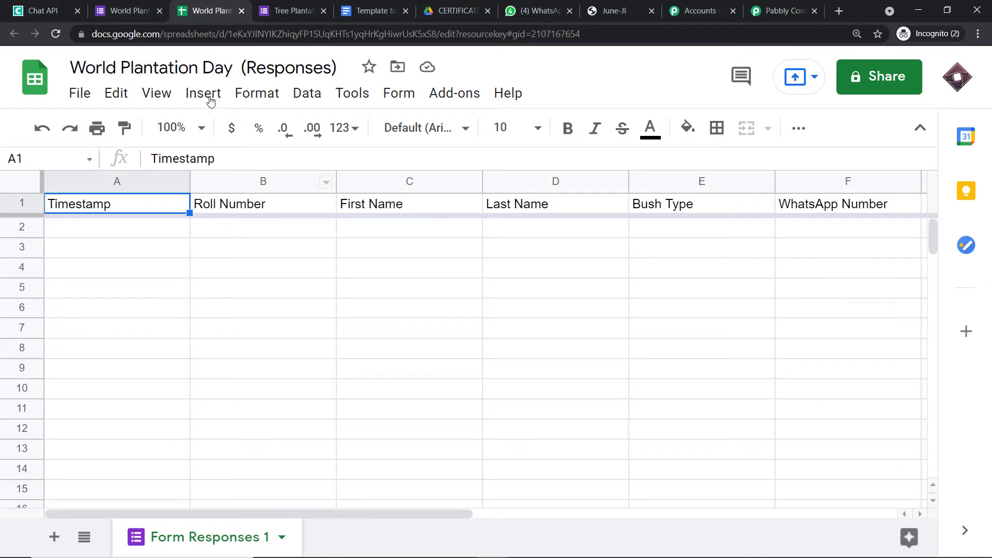
# Review the World Plantation Day form's questions.
pyautogui.click(134, 9)
pyautogui.click(469, 132)
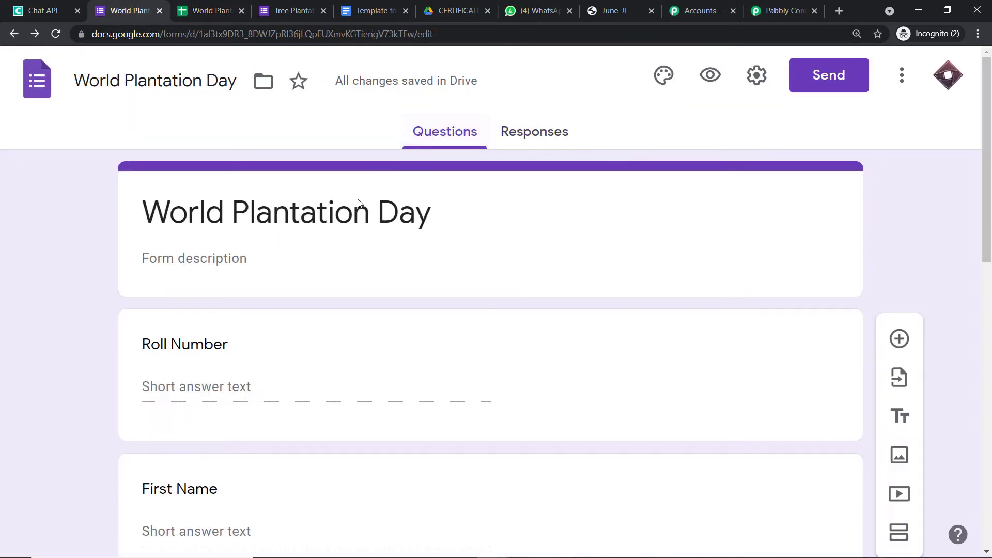
pyautogui.scroll(-3, 310, 285)
pyautogui.scroll(-5, 310, 285)
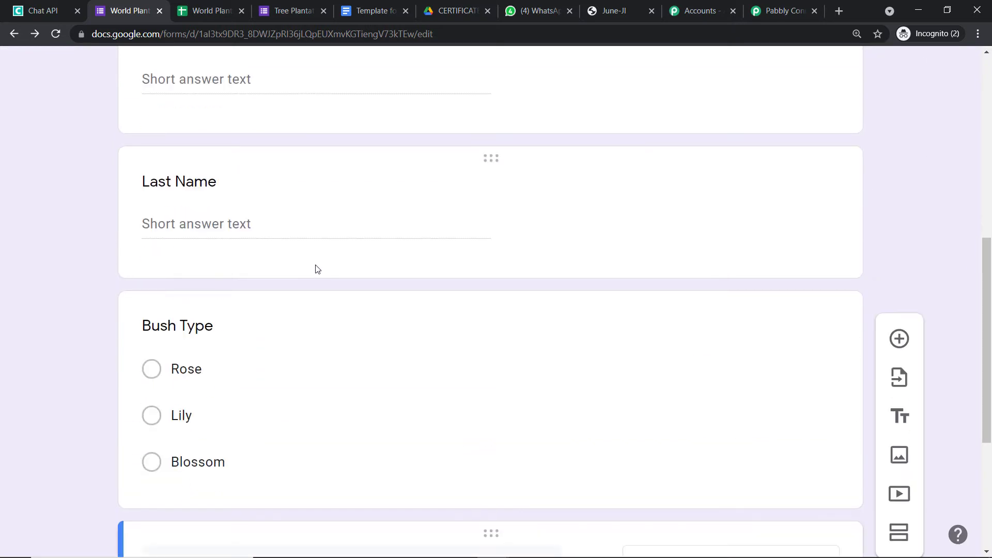
pyautogui.scroll(-5, 315, 269)
pyautogui.scroll(5, 320, 267)
pyautogui.scroll(-4, 321, 272)
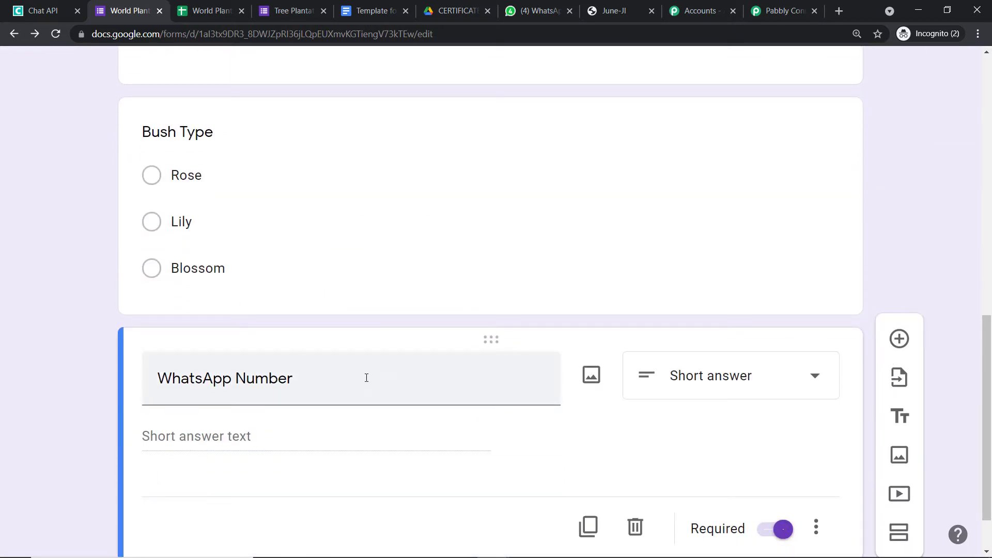
# Open the World Plantation Day (Responses) sheet and scroll right to the WhatsApp Number column.
pyautogui.click(238, 8)
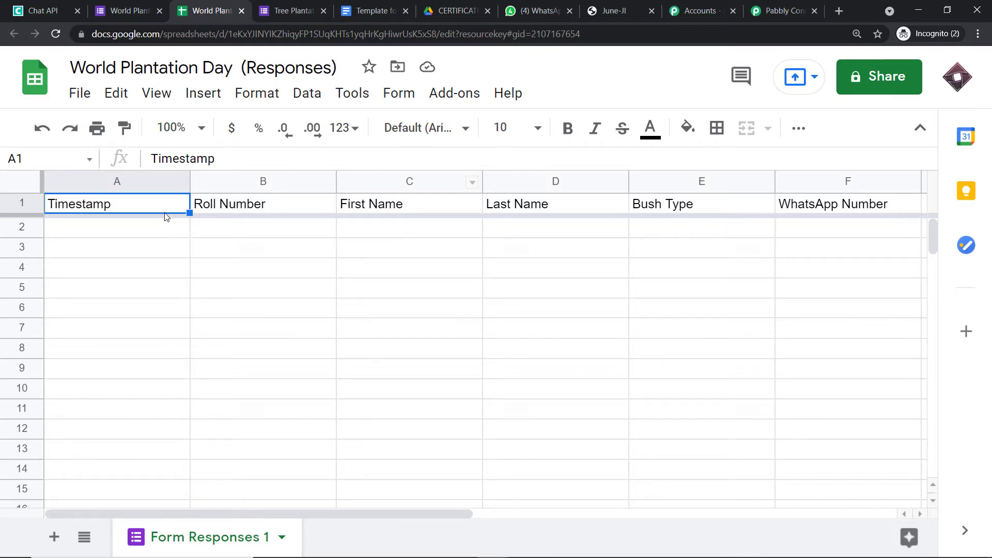
pyautogui.click(129, 9)
pyautogui.scroll(5, 405, 232)
pyautogui.scroll(6, 405, 232)
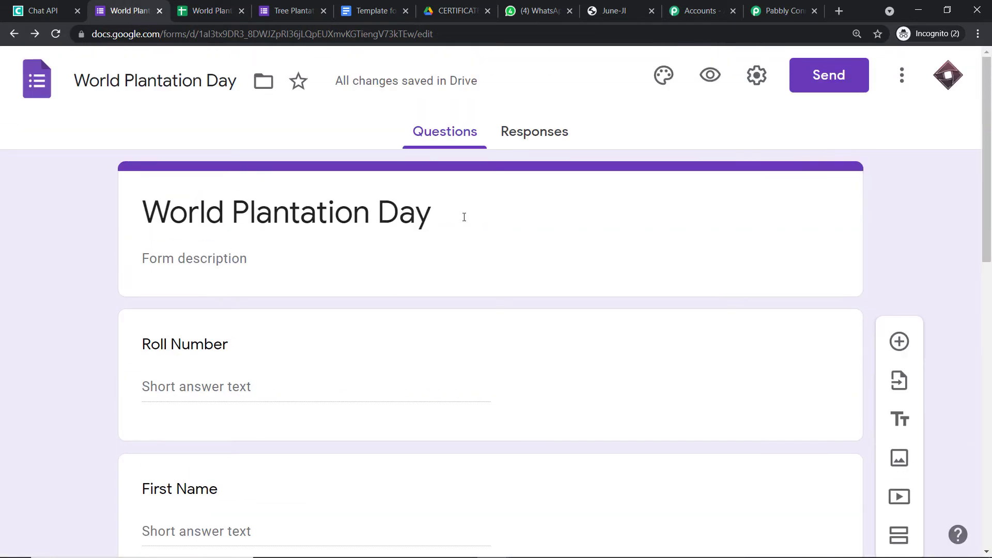
pyautogui.click(216, 9)
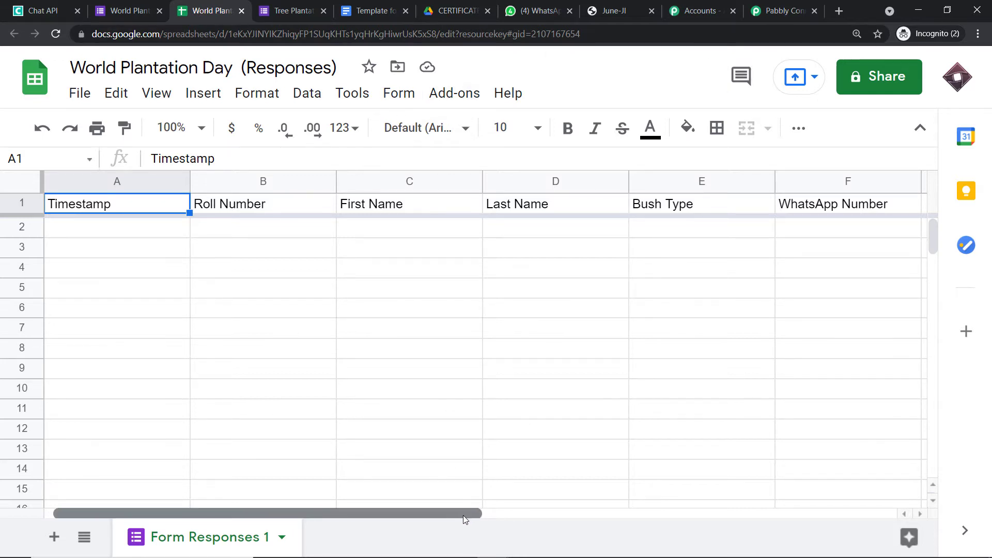
pyautogui.moveTo(463, 515); pyautogui.dragTo(566, 516)
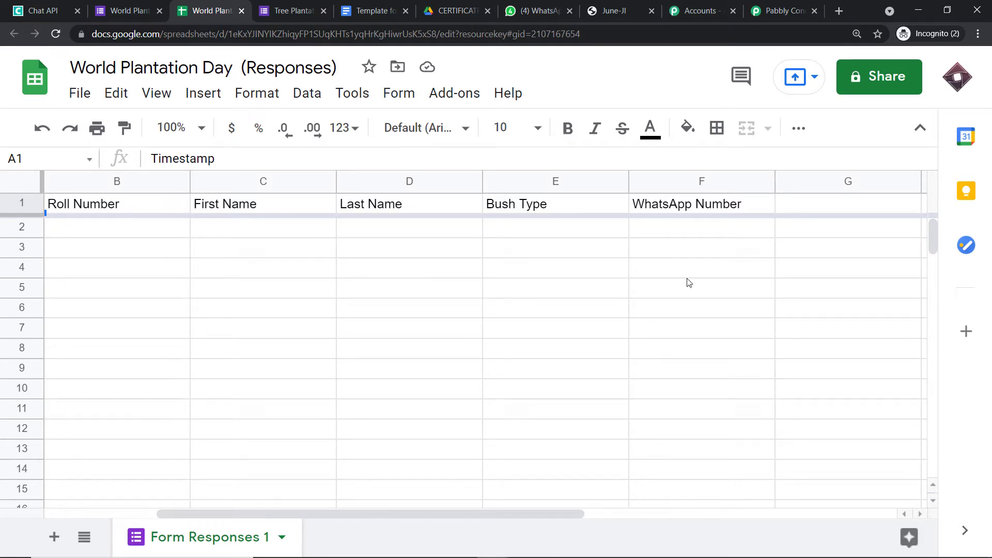
pyautogui.click(467, 93)
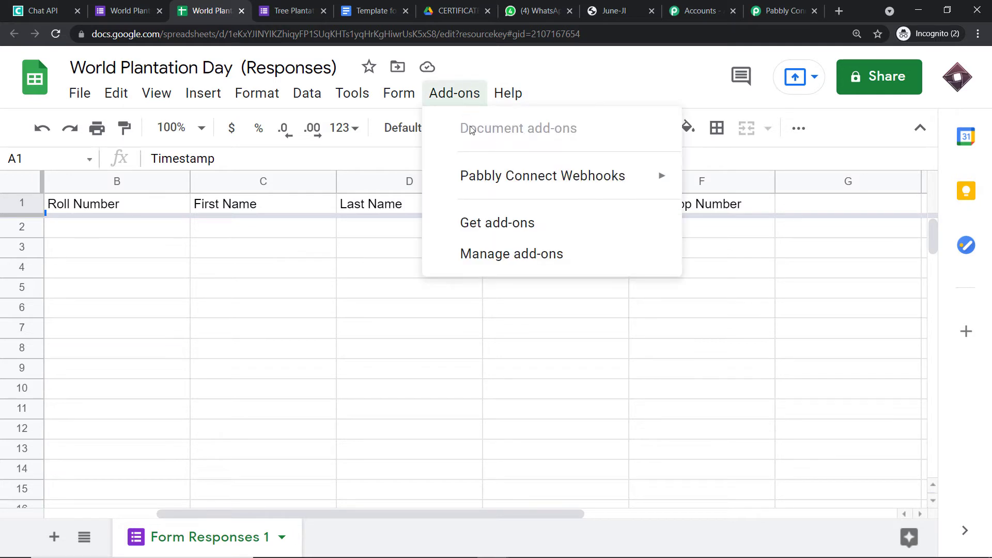
pyautogui.moveTo(488, 185)
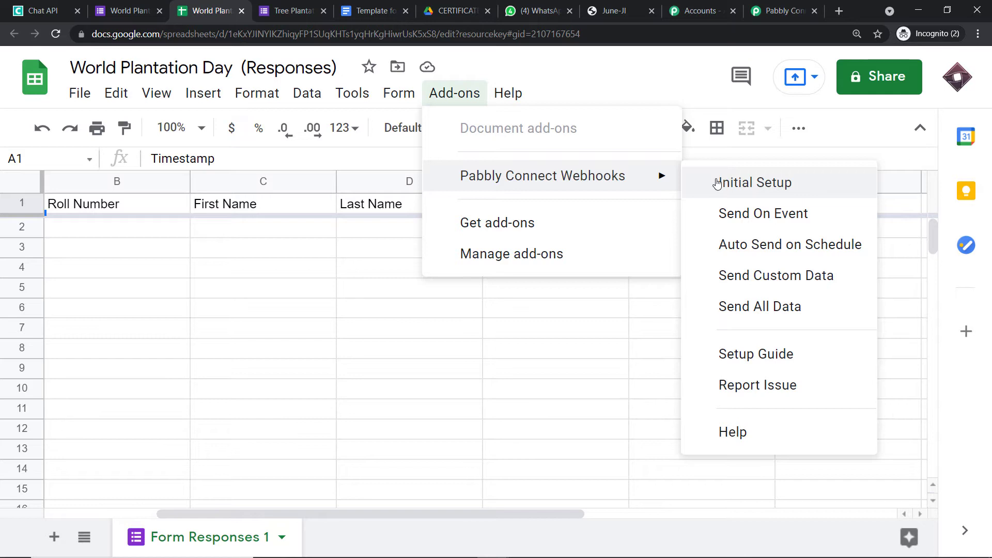
pyautogui.click(480, 240)
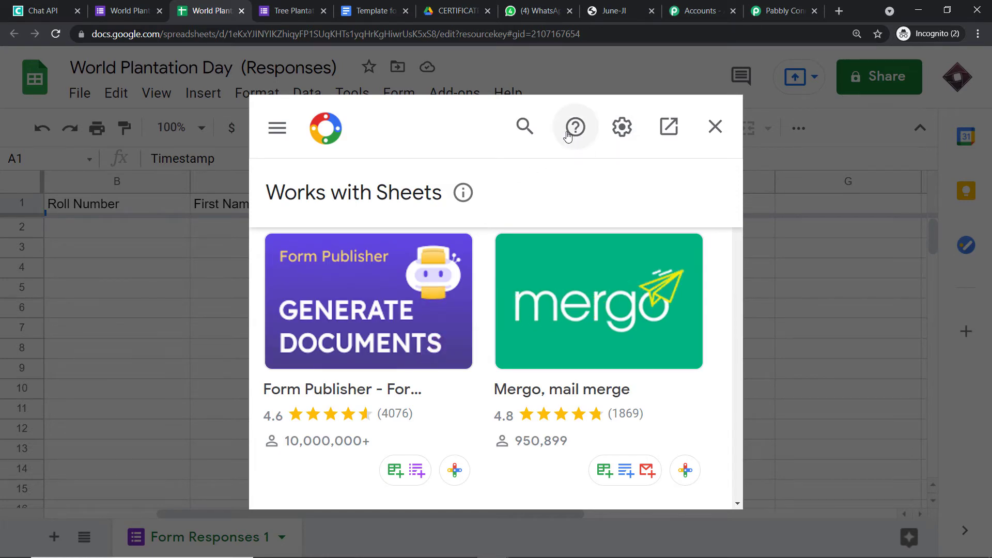
pyautogui.click(525, 126)
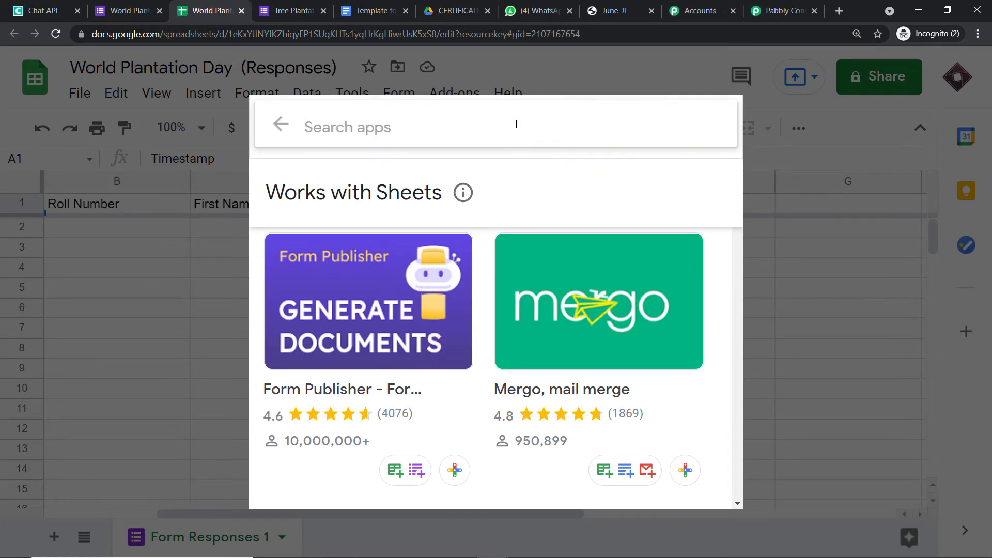
pyautogui.write('p')
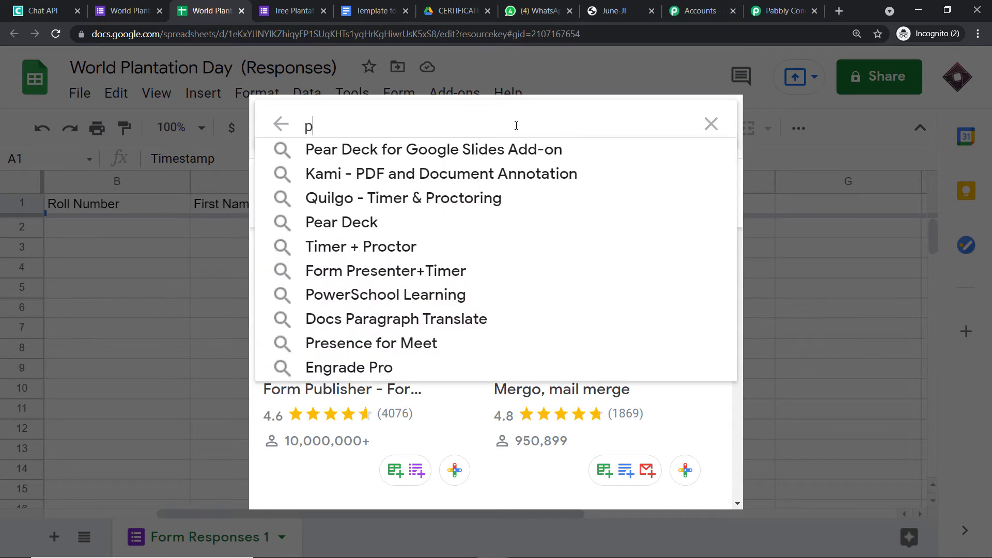
pyautogui.write('a')
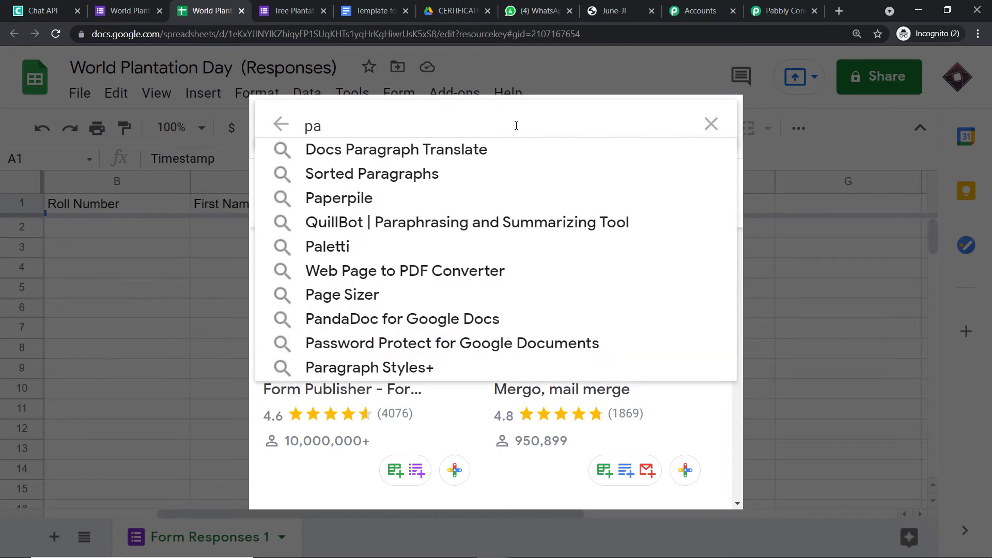
pyautogui.write('bbly')
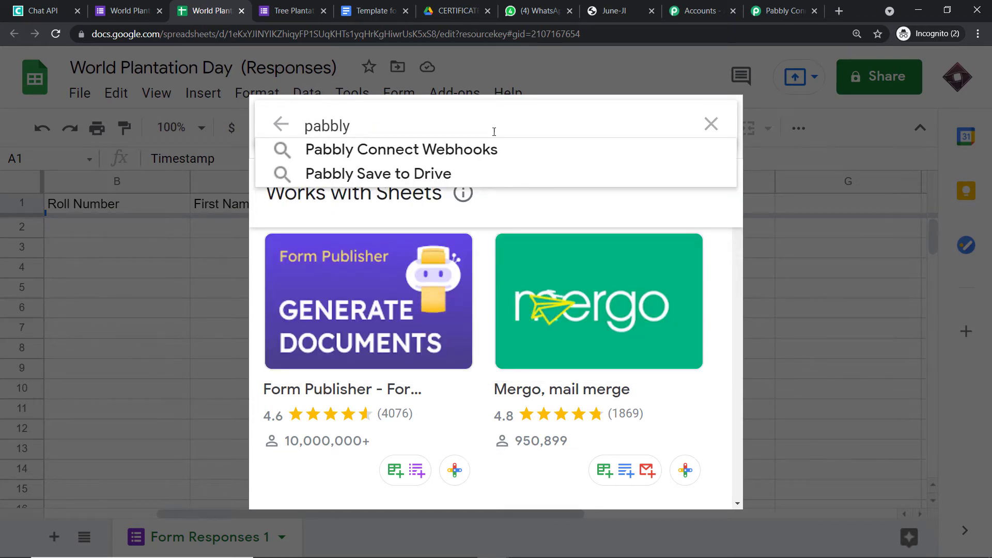
pyautogui.click(470, 154)
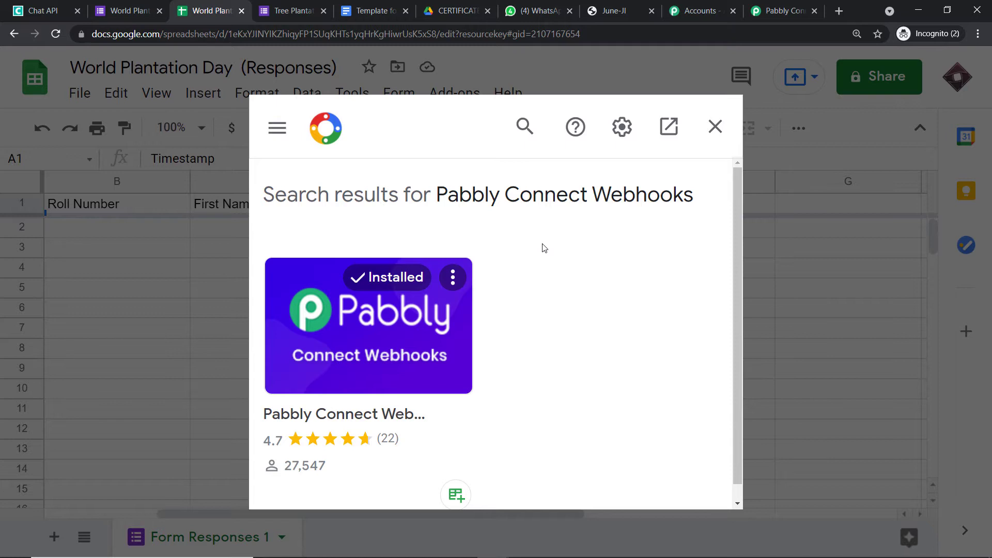
pyautogui.click(714, 126)
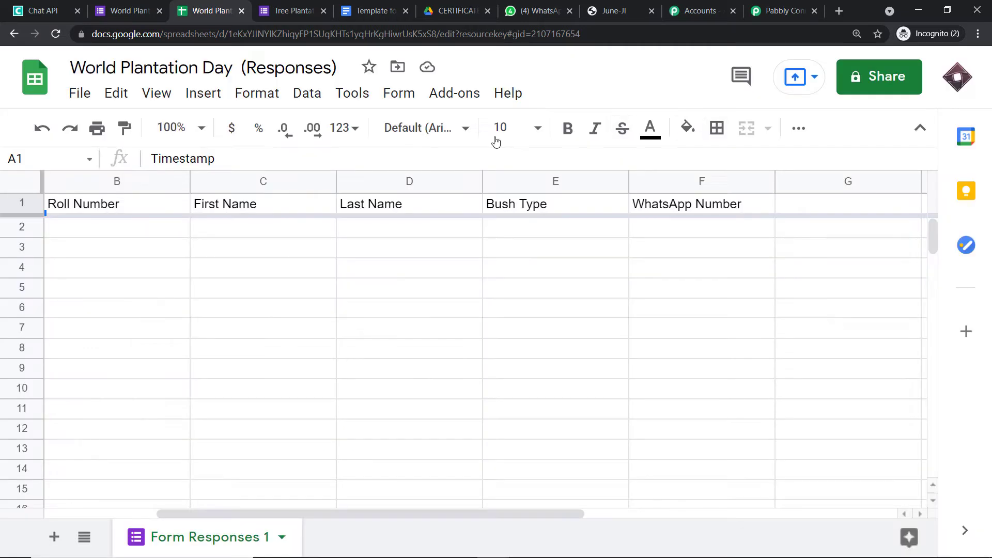
# Enter F as the trigger column in the Pabbly Connect Webhooks add-on's Initial Setup.
pyautogui.click(454, 93)
pyautogui.moveTo(471, 178)
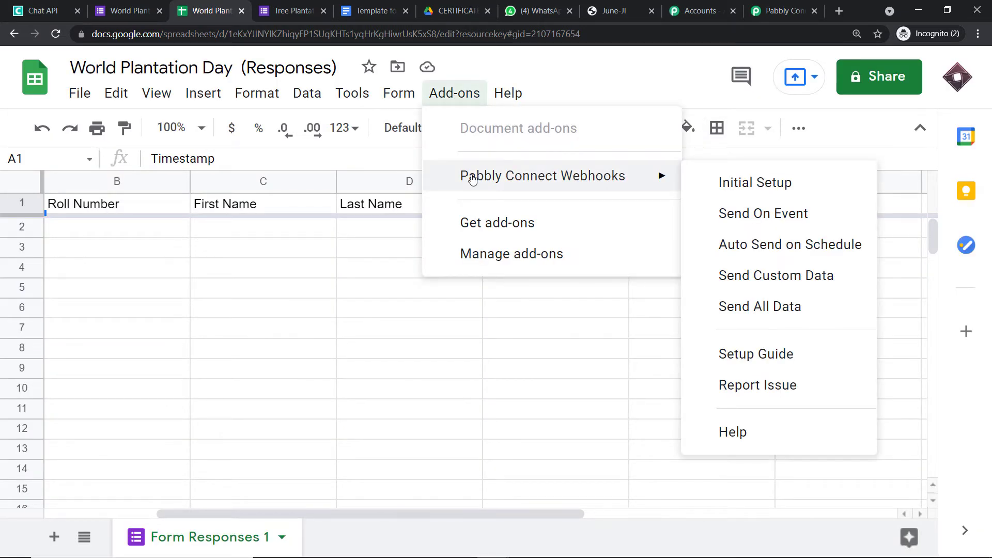
pyautogui.click(736, 185)
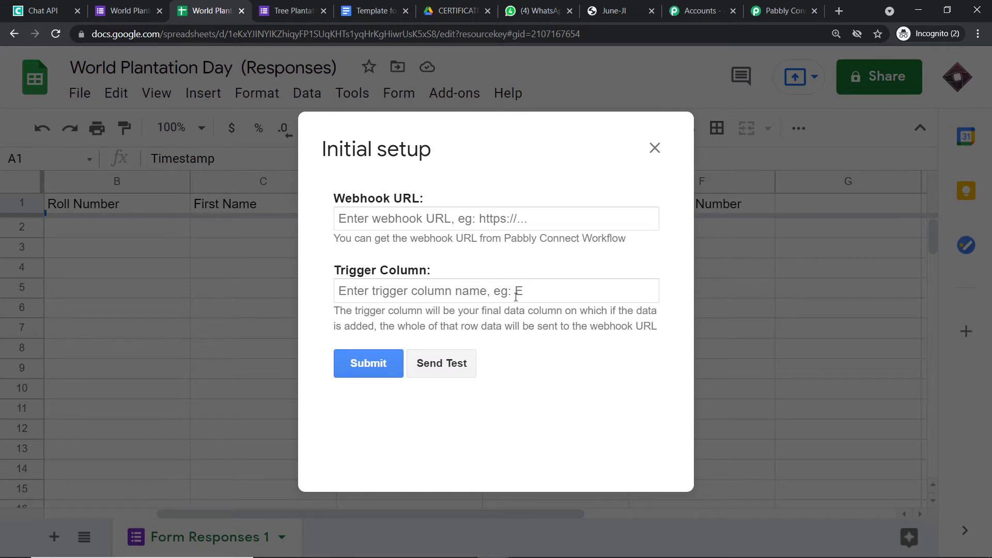
pyautogui.click(395, 287)
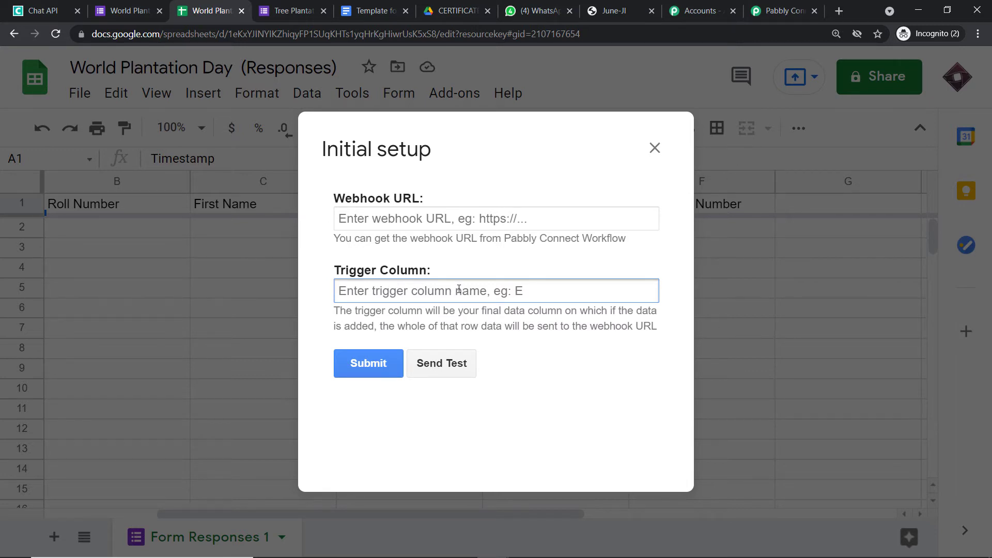
pyautogui.write('F')
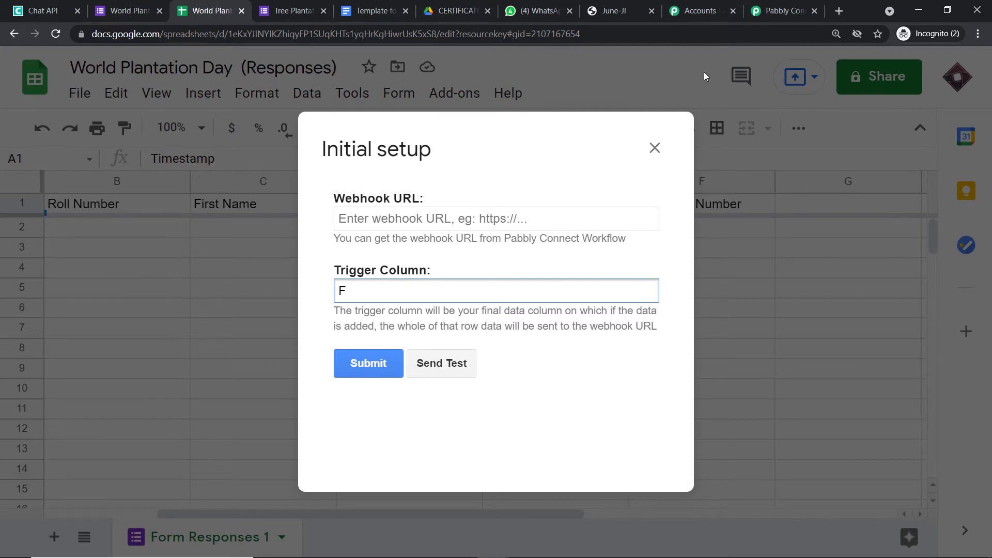
pyautogui.click(754, 15)
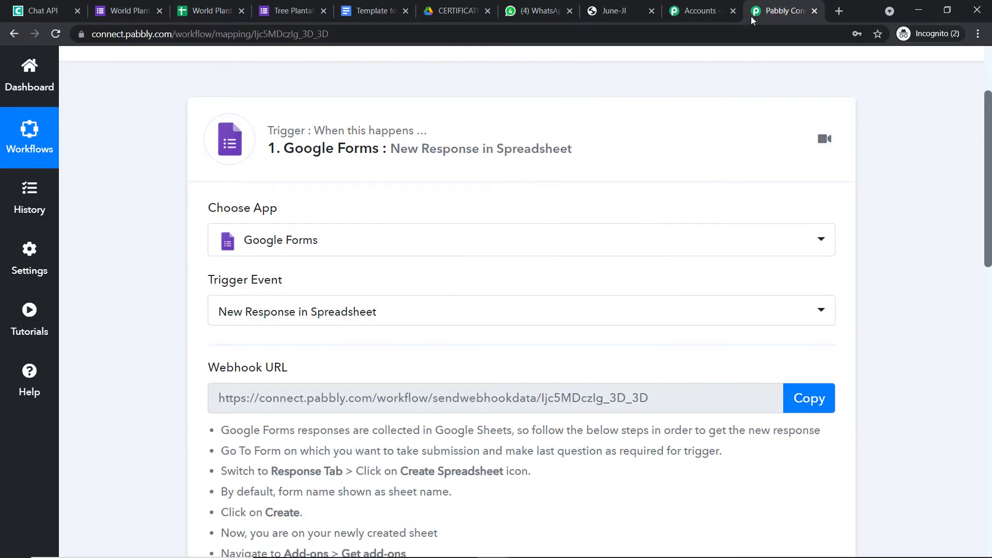
# Paste the Pabbly workflow's webhook URL into the sheet's webhook setup and submit it.
pyautogui.click(815, 398)
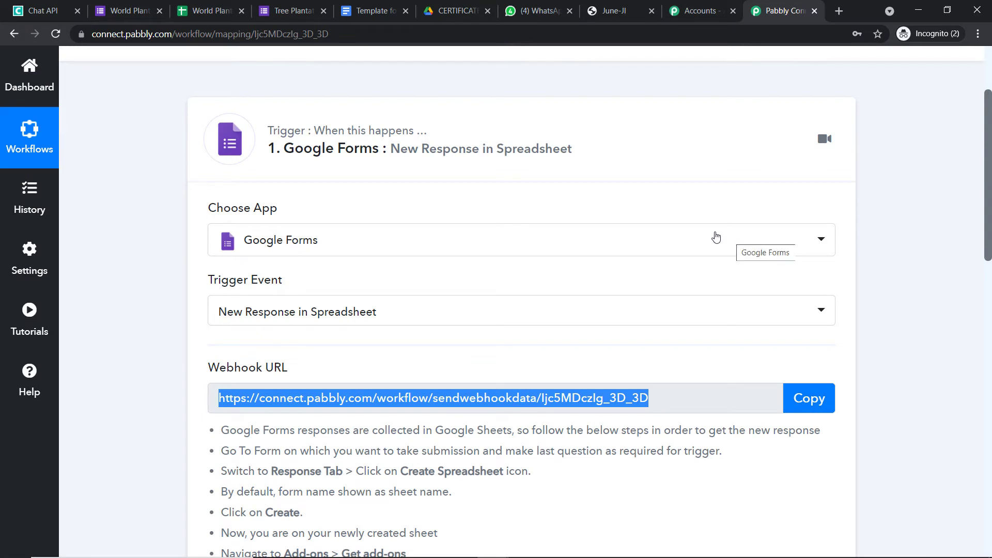
pyautogui.click(191, 6)
pyautogui.click(415, 220)
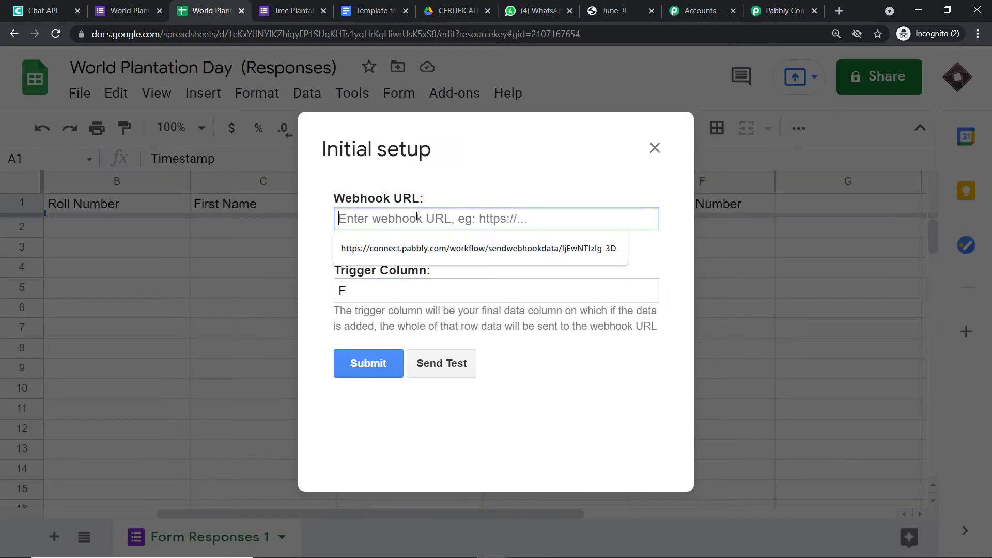
pyautogui.rightClick(414, 220)
pyautogui.click(479, 321)
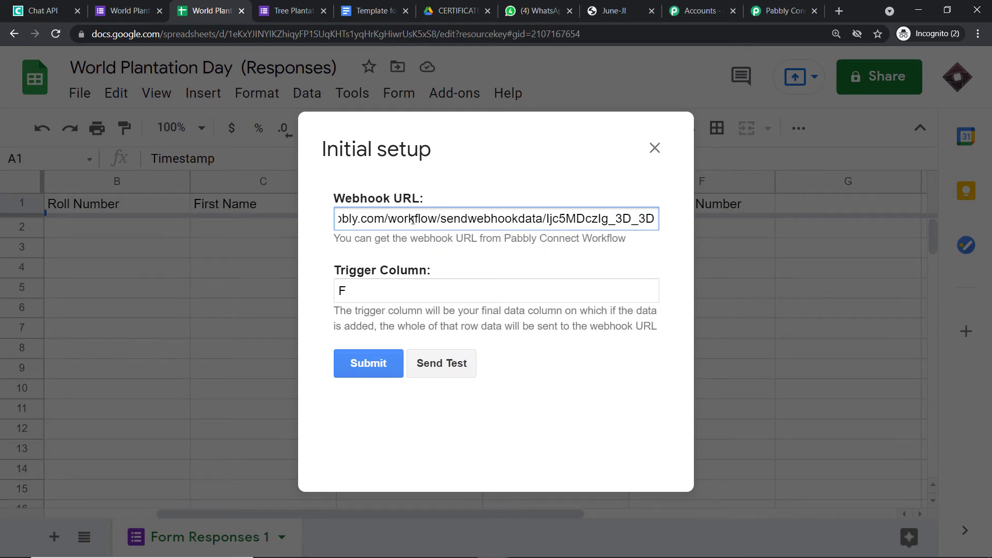
pyautogui.click(380, 376)
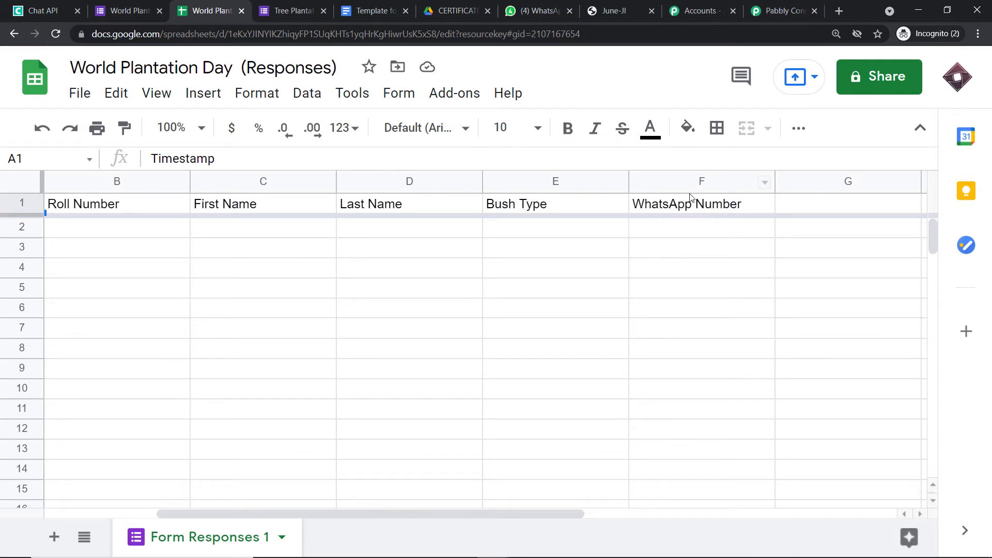
# Turn on Send On Event in the Pabbly Connect Webhooks add-on.
pyautogui.click(471, 95)
pyautogui.moveTo(494, 181)
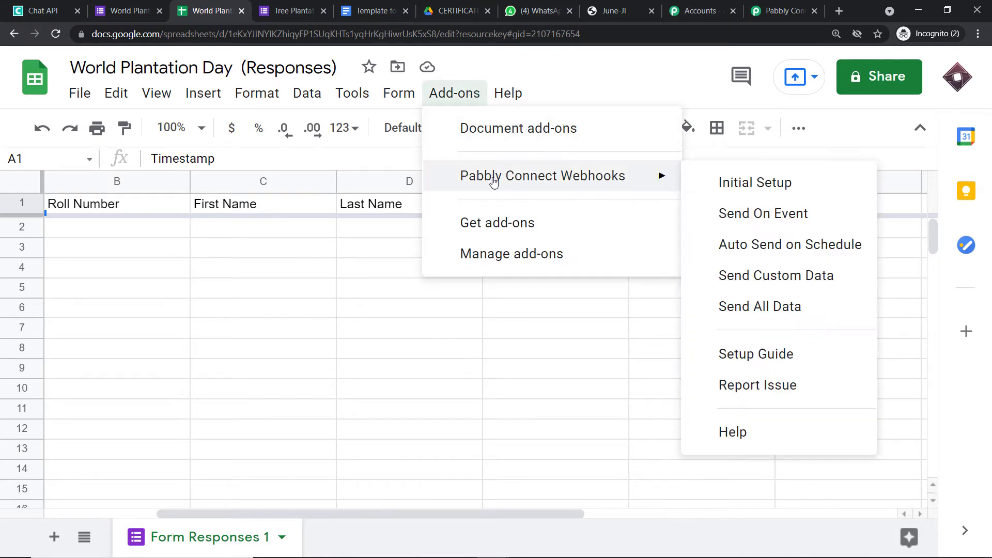
pyautogui.click(737, 222)
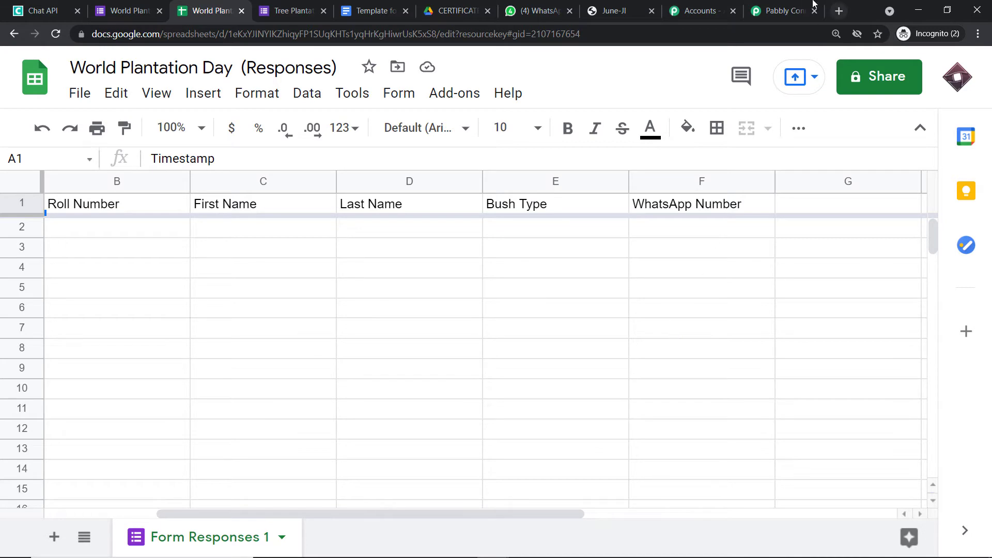
pyautogui.click(788, 6)
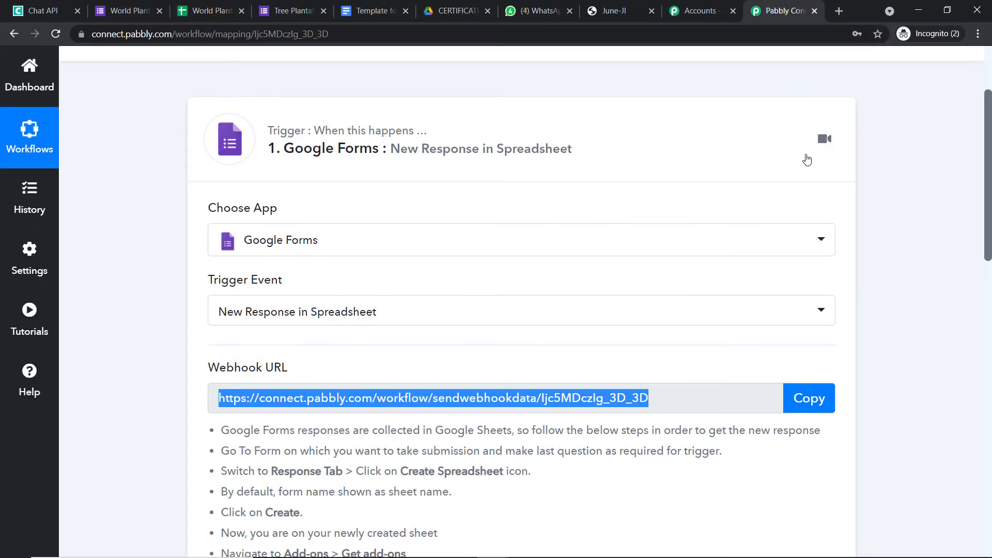
# With Pabbly waiting for a webhook response, go to the World Plantation Day form editor.
pyautogui.scroll(-8, 764, 253)
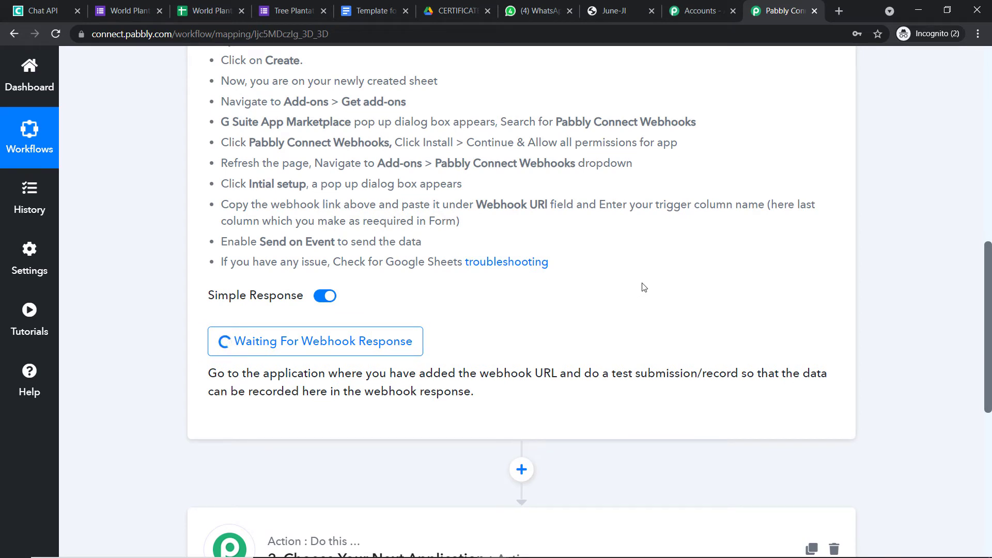
pyautogui.click(146, 5)
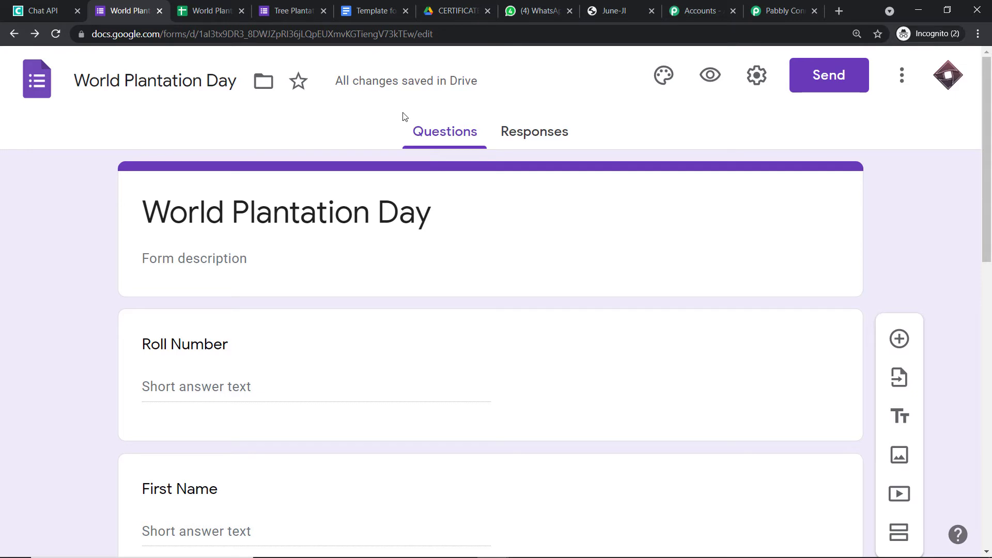
# In the form's preview, enter roll number 23 and the student's first and last name.
pyautogui.click(708, 78)
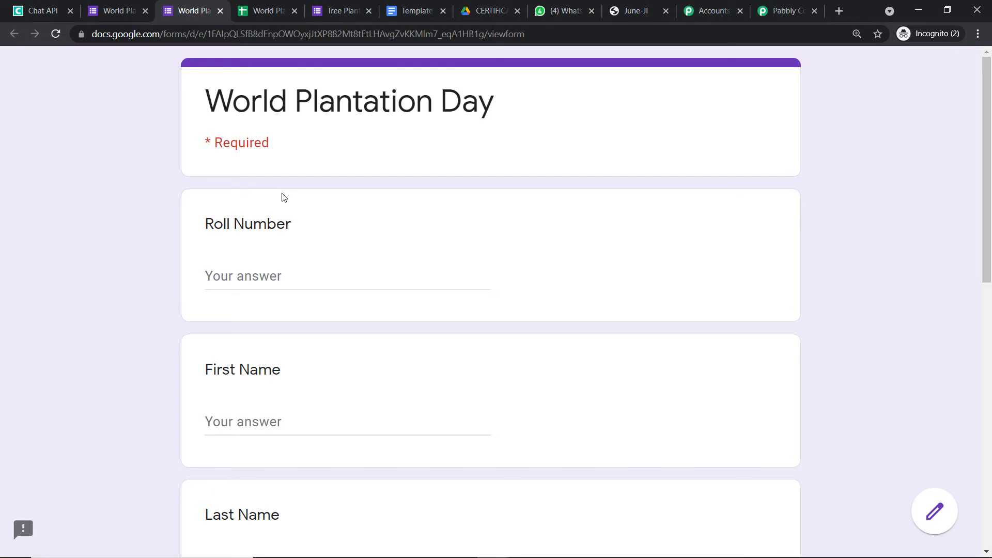
pyautogui.click(301, 279)
pyautogui.write('23')
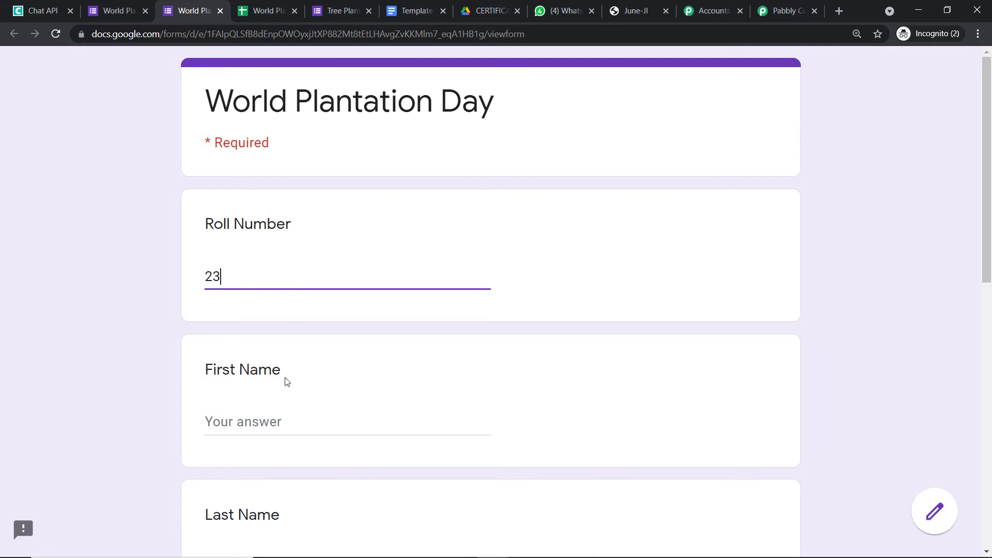
pyautogui.click(277, 416)
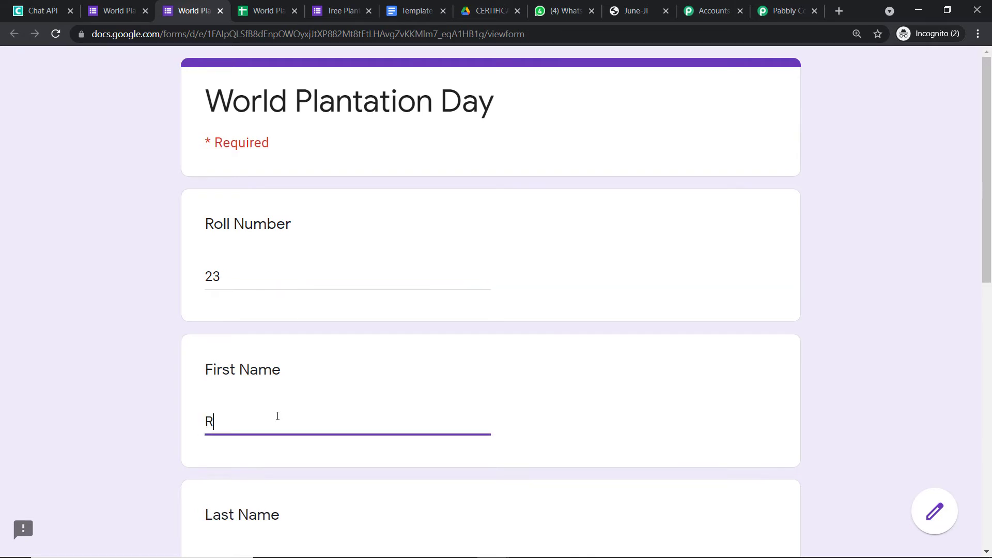
pyautogui.scroll(-3, 278, 411)
pyautogui.click(270, 373)
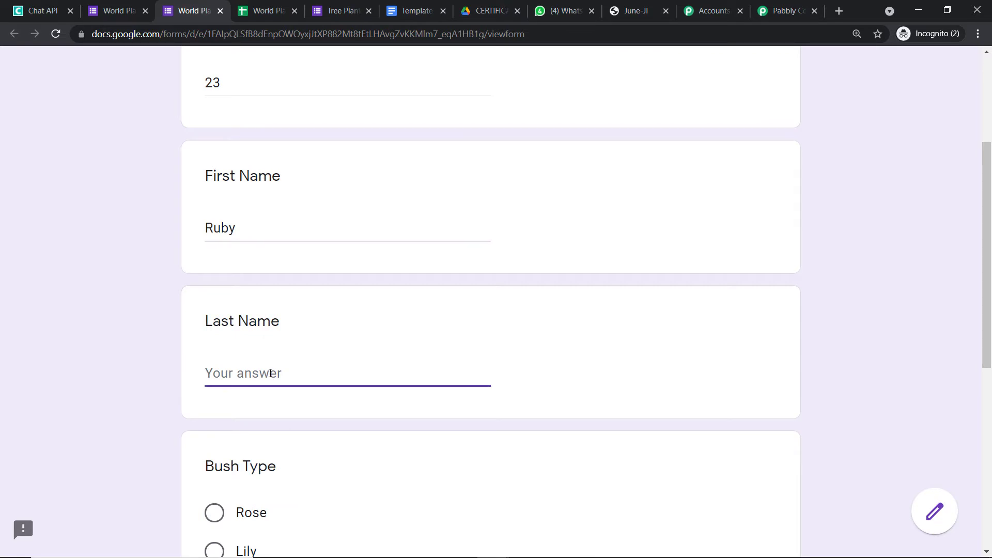
# Choose Lily as the bush type, paste the WhatsApp number, and submit the response.
pyautogui.scroll(-3, 270, 373)
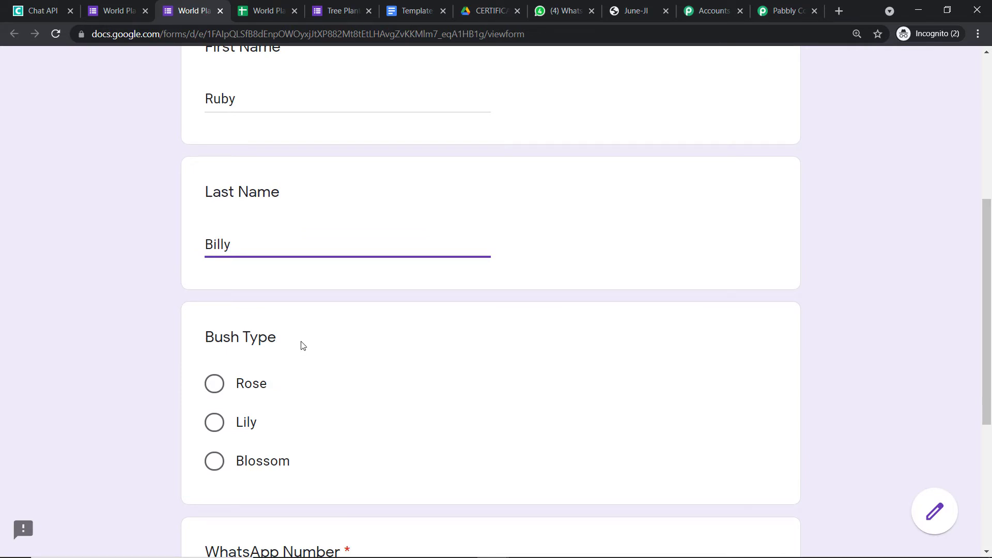
pyautogui.click(214, 422)
pyautogui.scroll(-3, 378, 382)
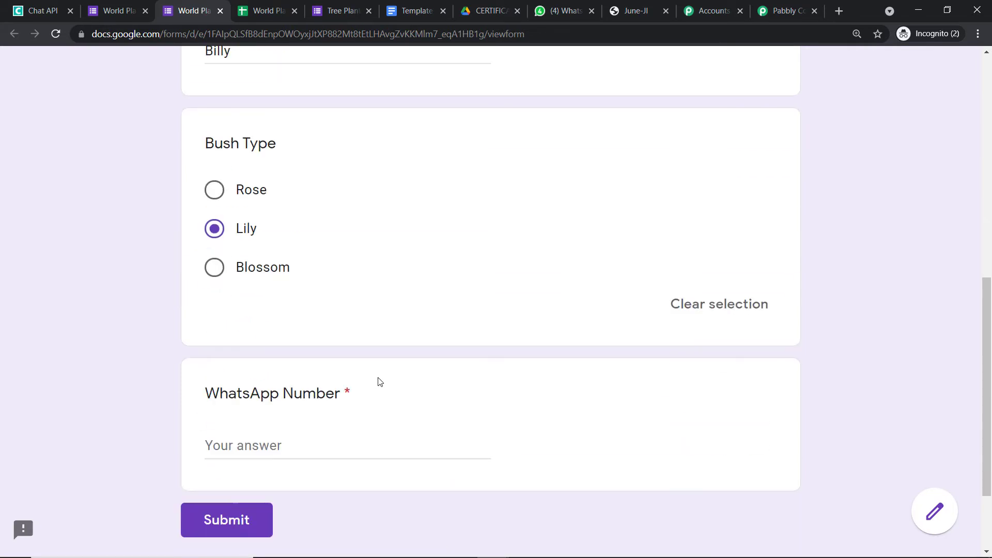
pyautogui.click(262, 451)
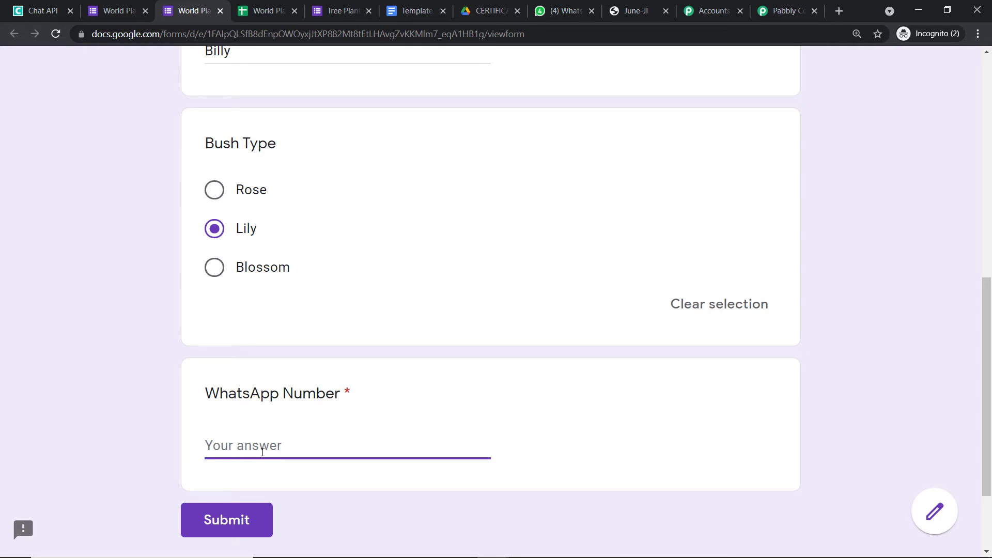
pyautogui.hotkey('ctrl', 'v')
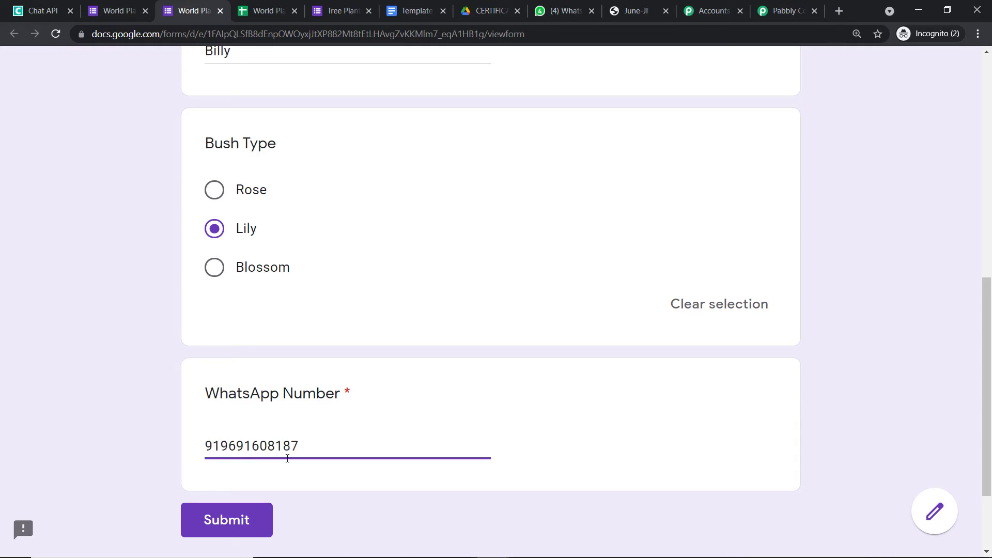
pyautogui.click(227, 520)
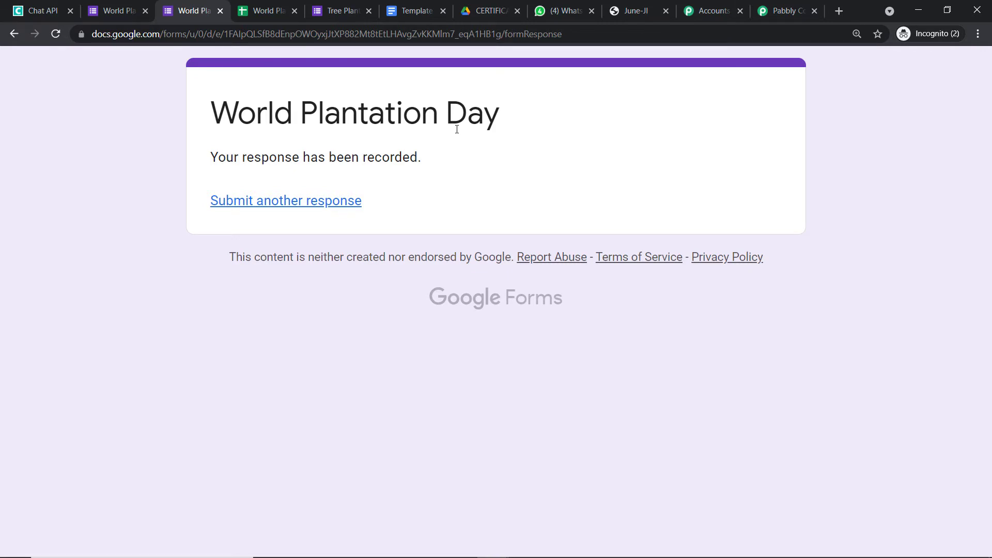
# Check row 2 of the World Plantation Day (Responses) sheet for roll number 23 and Lily.
pyautogui.click(253, 13)
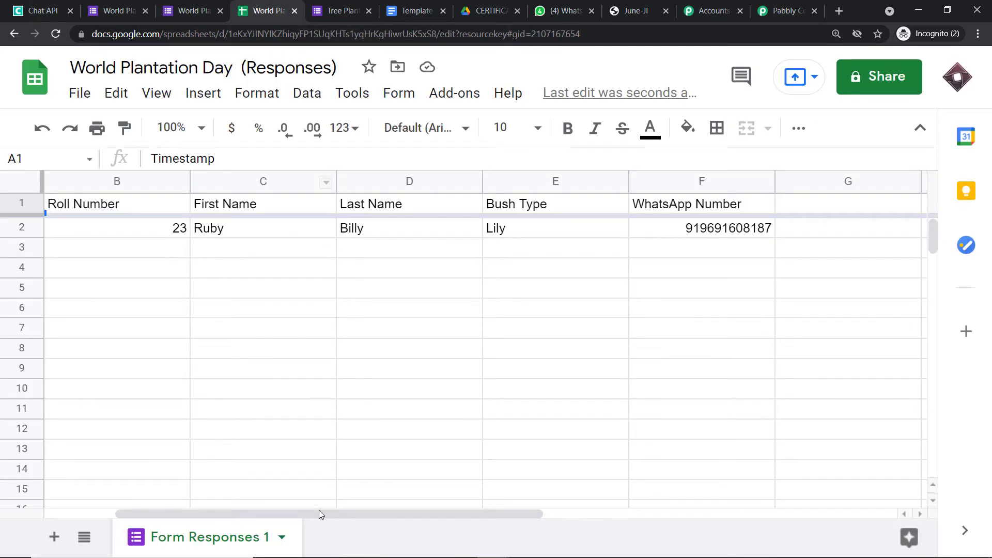
pyautogui.moveTo(319, 511); pyautogui.dragTo(202, 521)
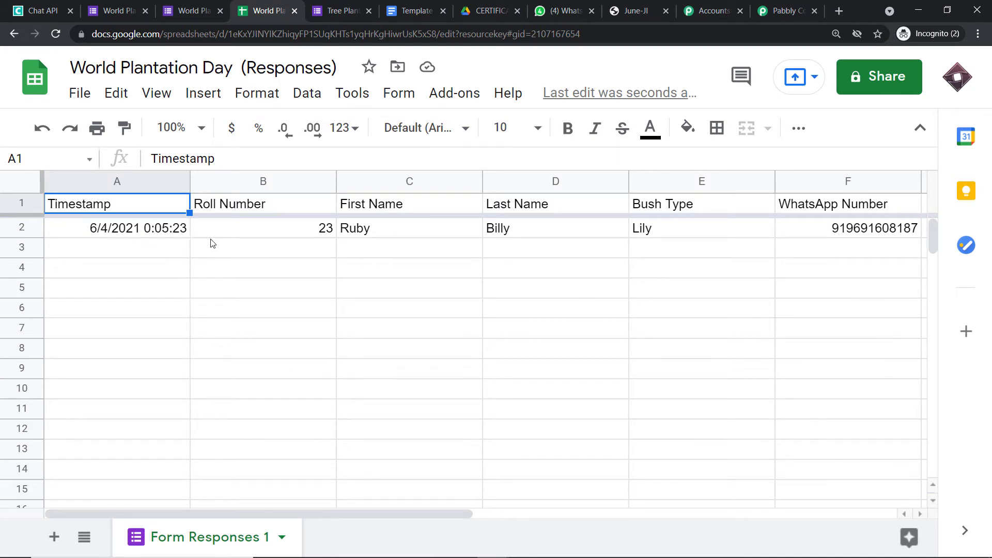
pyautogui.click(306, 232)
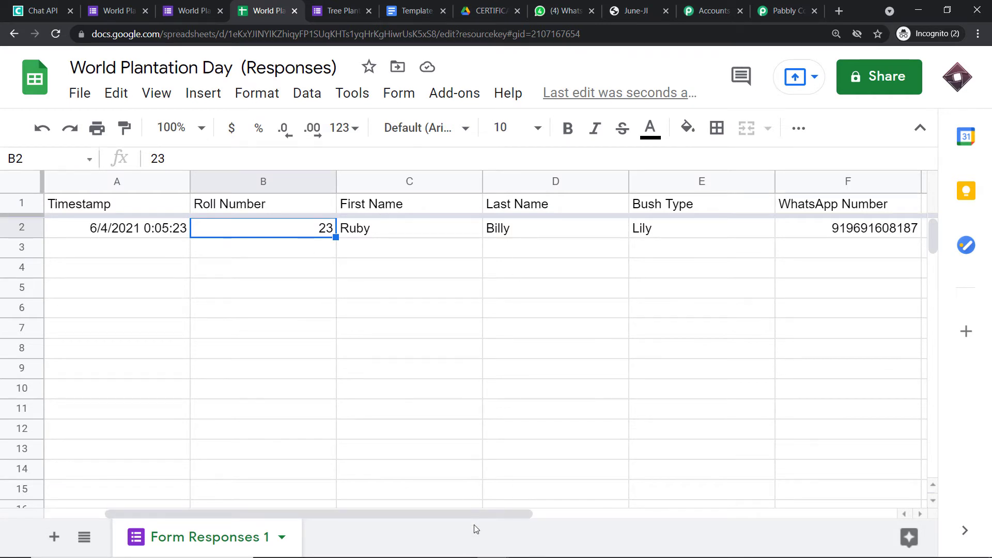
pyautogui.moveTo(494, 512); pyautogui.dragTo(547, 513)
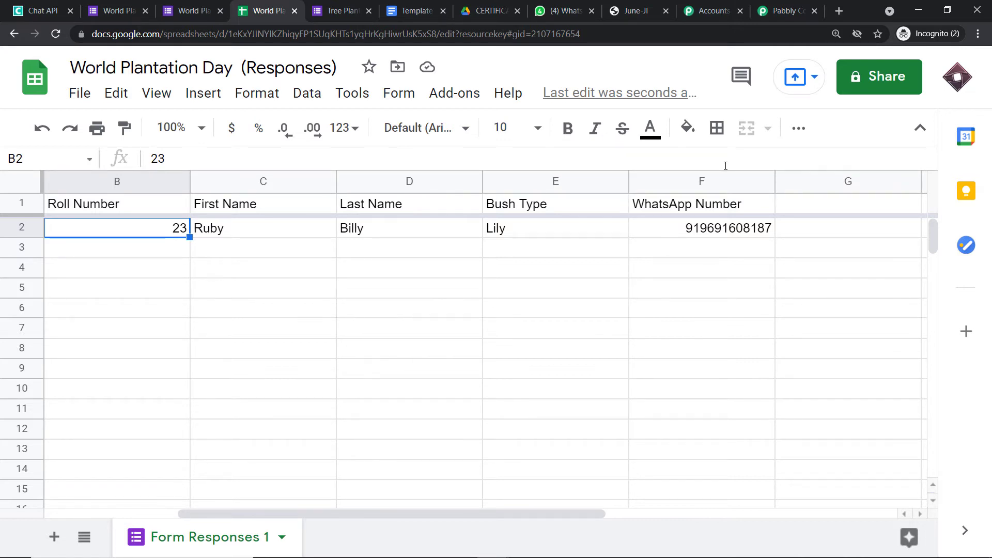
# Review the received response values in Pabbly, from Roll Number 23 to RowIndex 2.
pyautogui.click(786, 7)
pyautogui.moveTo(990, 291); pyautogui.dragTo(990, 382)
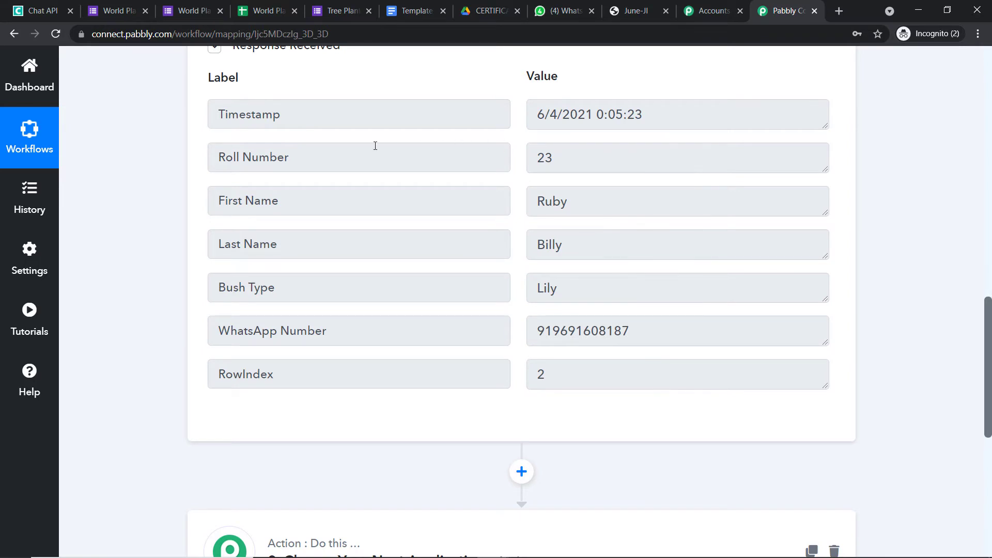
pyautogui.doubleClick(558, 157)
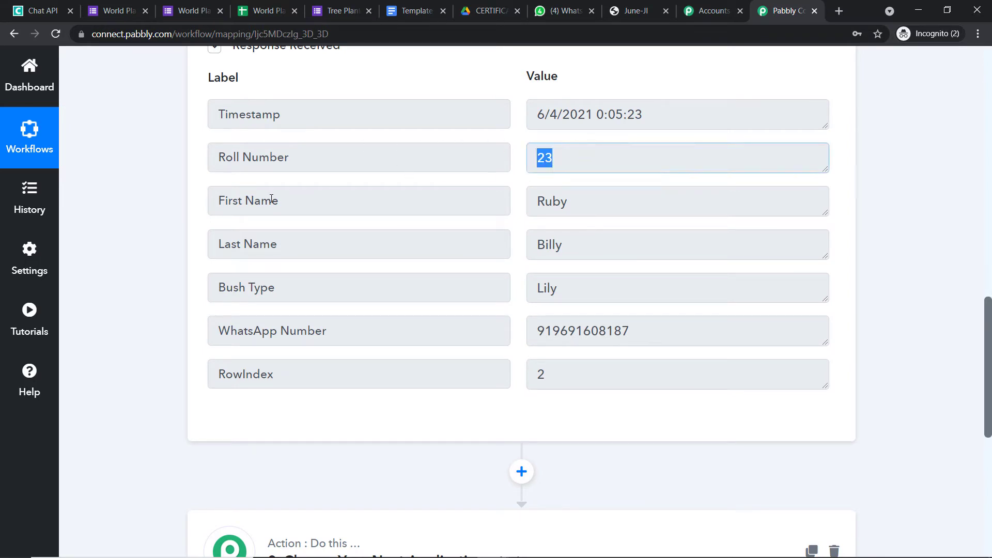
pyautogui.press('Tab')
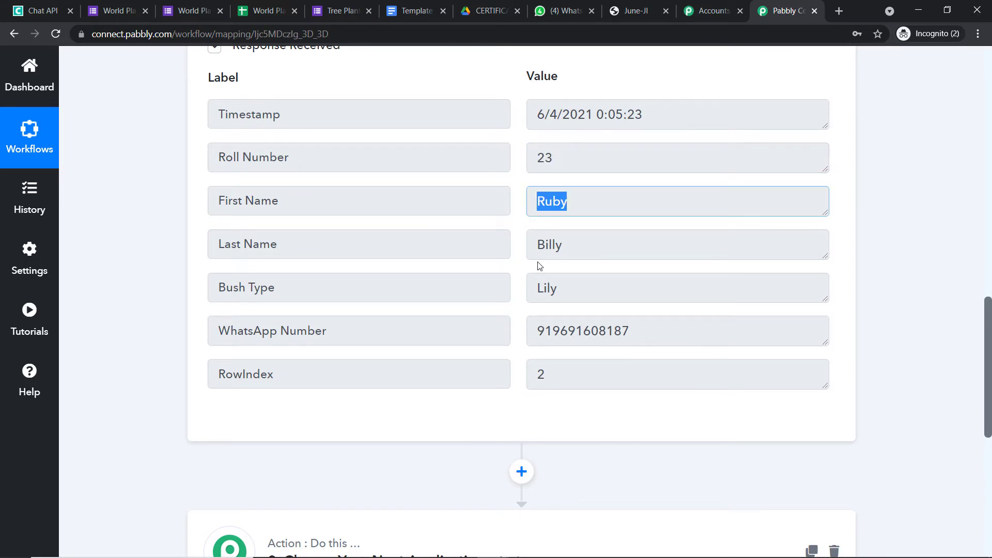
pyautogui.press('Tab')
pyautogui.press('Tab')
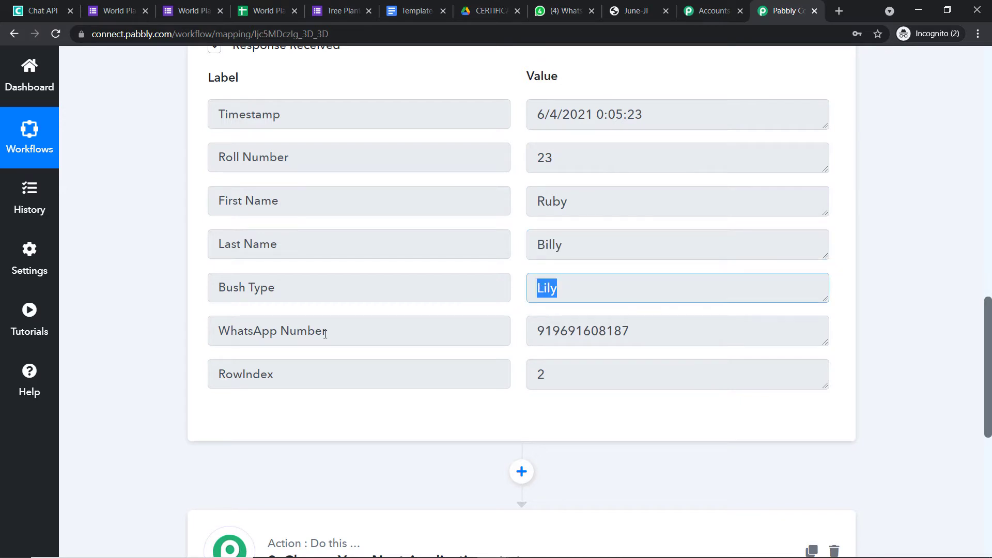
pyautogui.moveTo(649, 332); pyautogui.dragTo(512, 332)
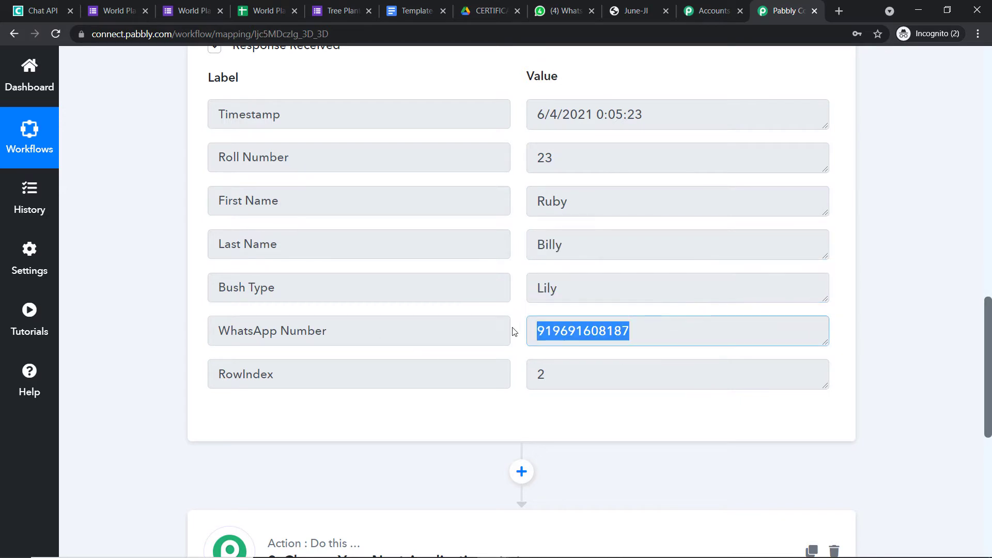
pyautogui.click(545, 372)
pyautogui.hotkey('ctrl', 'a')
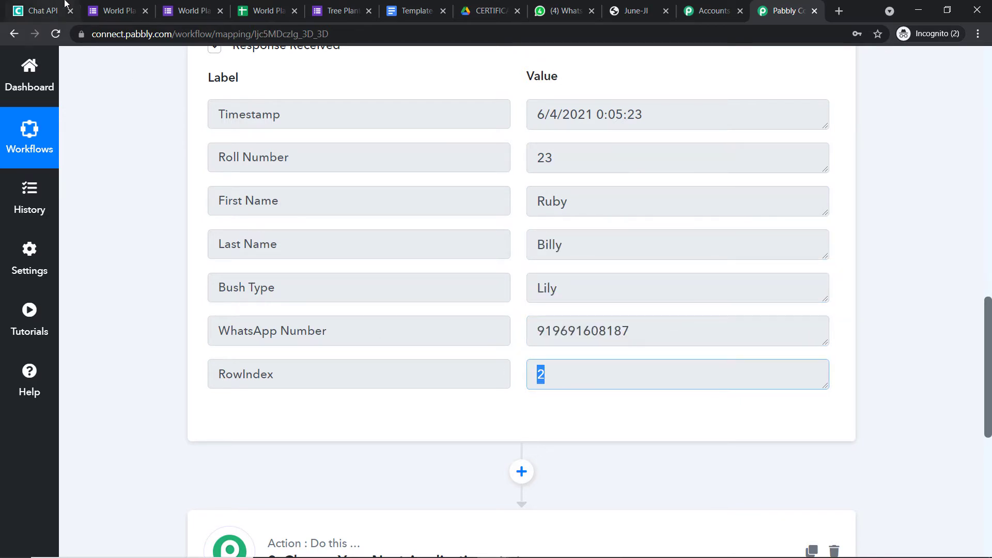
# Compare against the responses sheet, then bring up the certificate template document.
pyautogui.click(275, 4)
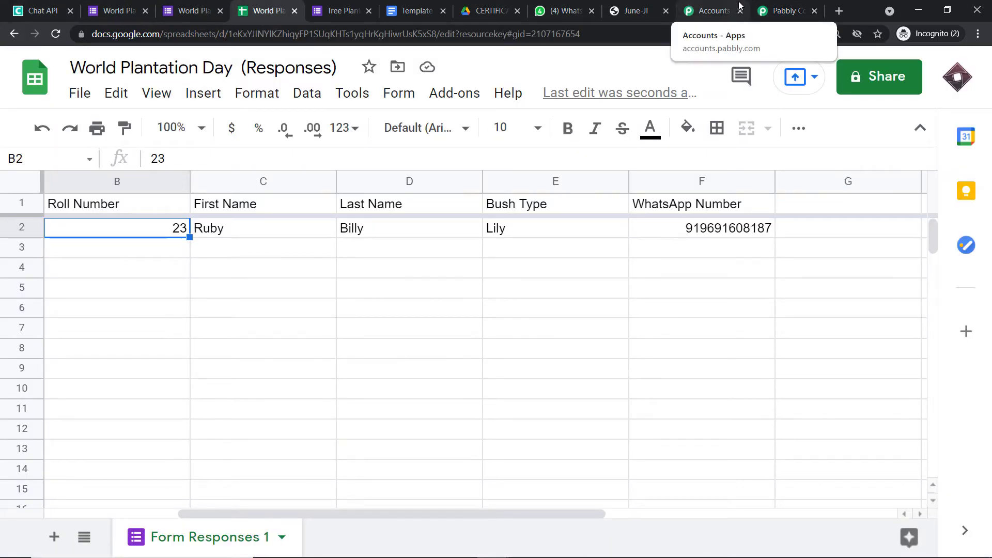
pyautogui.click(765, 6)
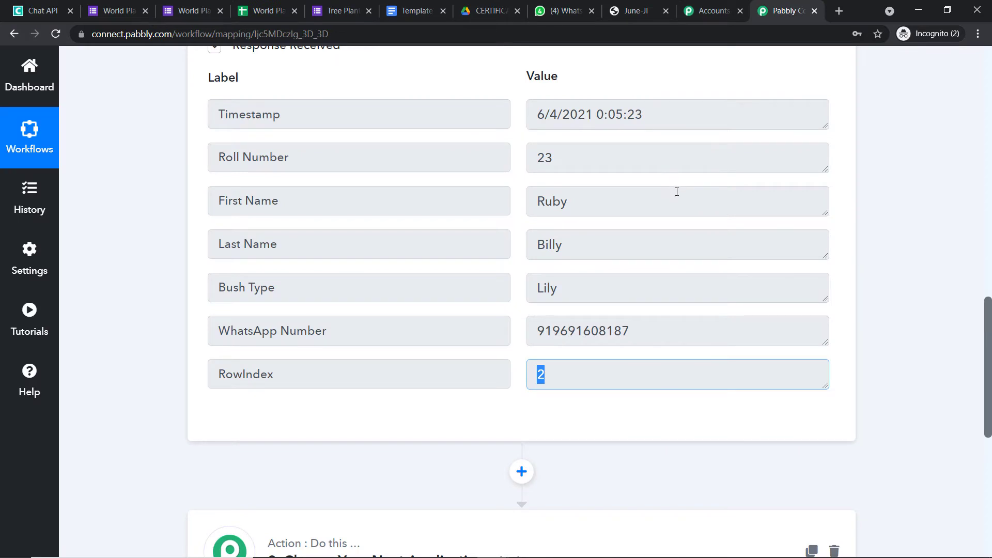
pyautogui.scroll(-3, 677, 201)
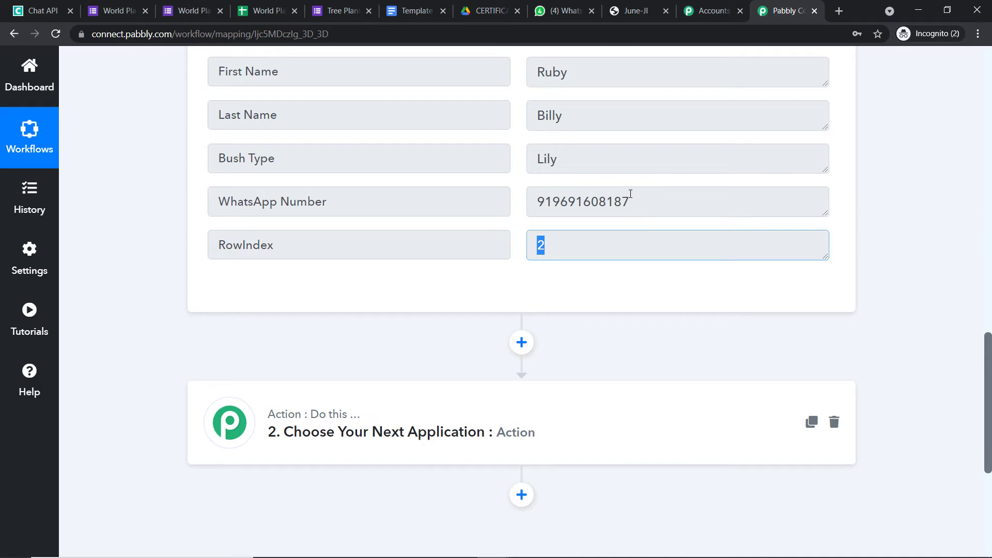
pyautogui.hotkey('ctrl', '6')
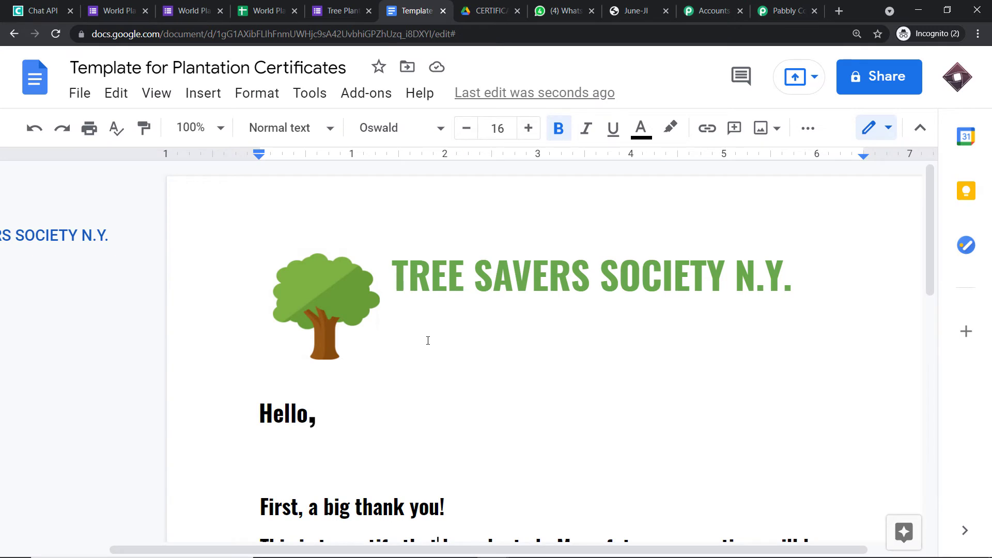
# Read through the Template for Plantation Certificates wording, placing the cursor after 'Hello,'.
pyautogui.scroll(-1, 480, 274)
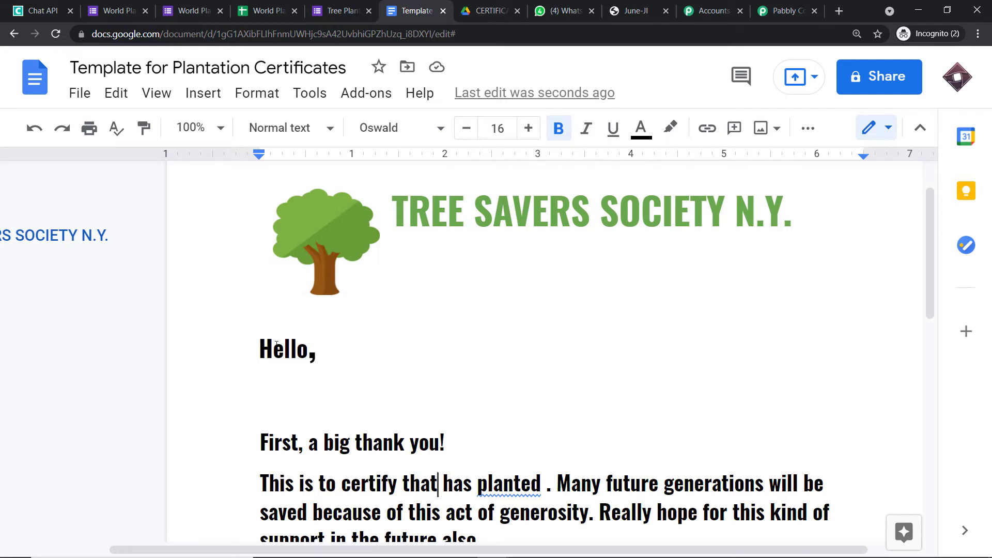
pyautogui.scroll(-3, 327, 342)
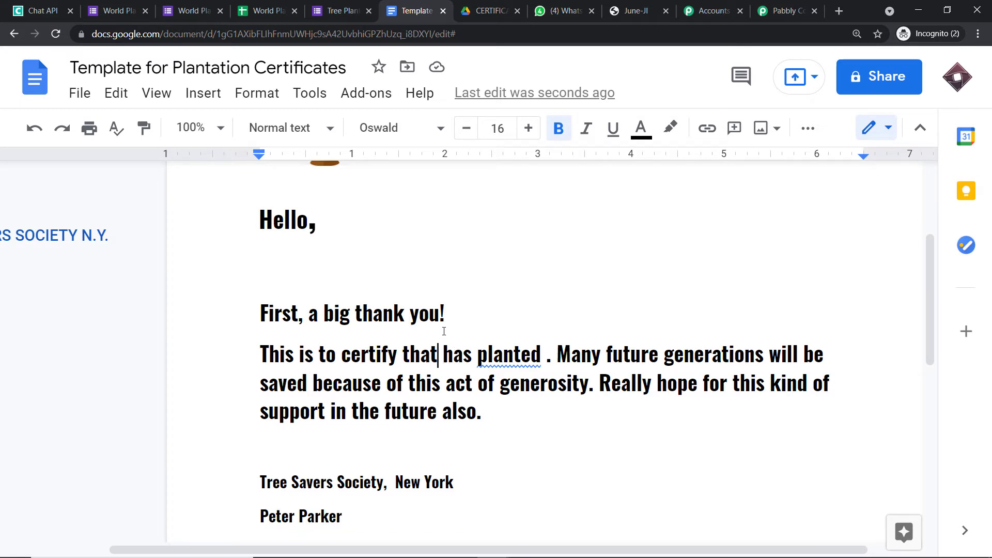
pyautogui.scroll(3, 444, 331)
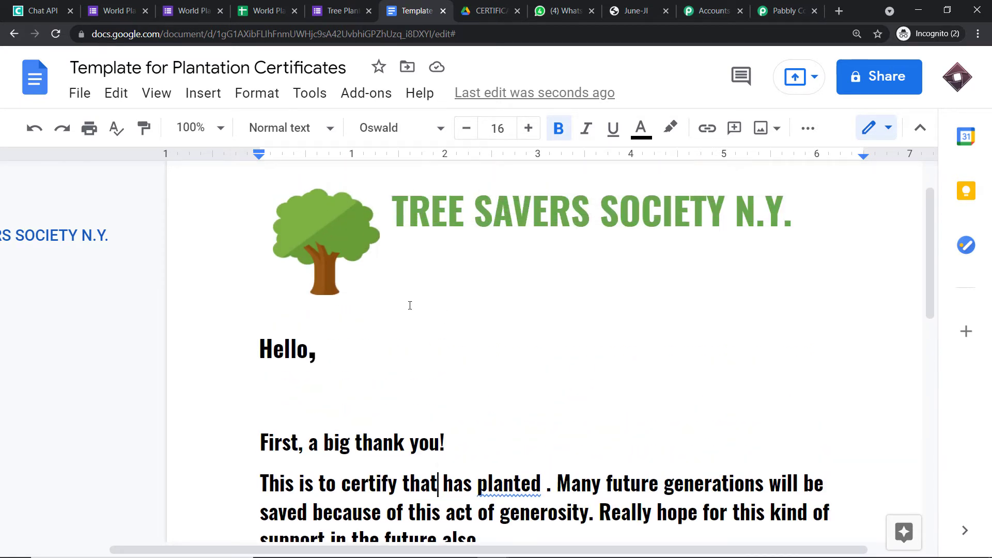
pyautogui.click(338, 345)
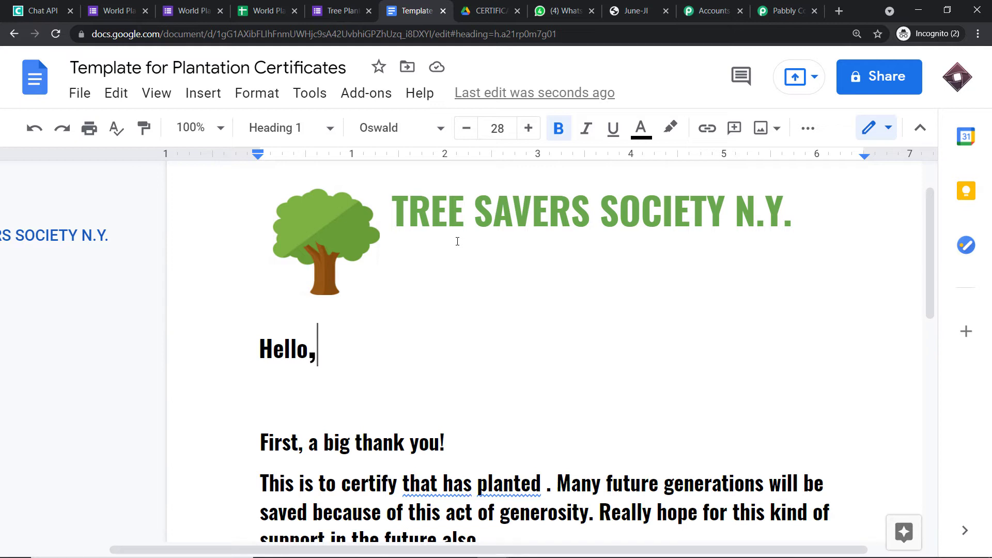
pyautogui.click(786, 10)
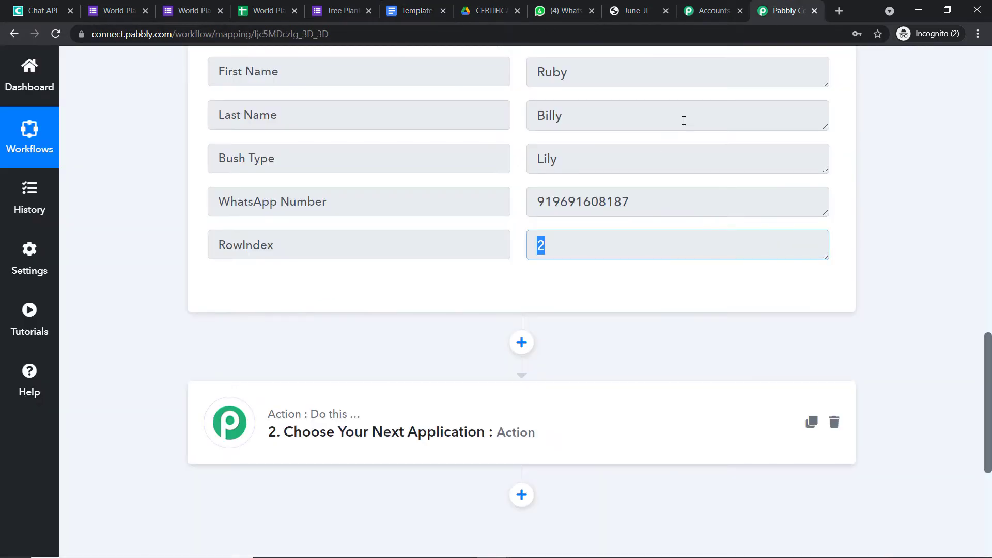
# Set the second action step to Google Docs with the Create Document from Template event.
pyautogui.scroll(-3, 580, 320)
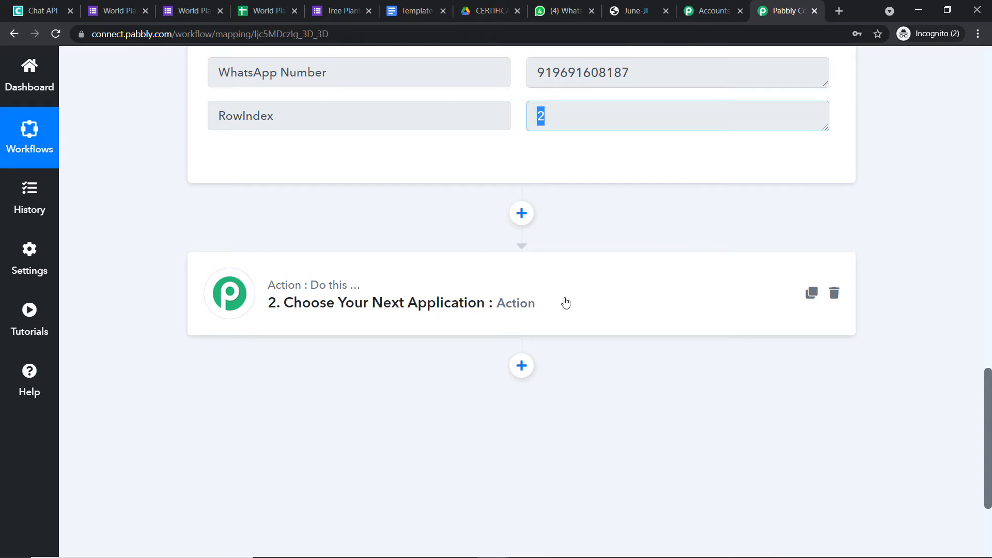
pyautogui.click(565, 303)
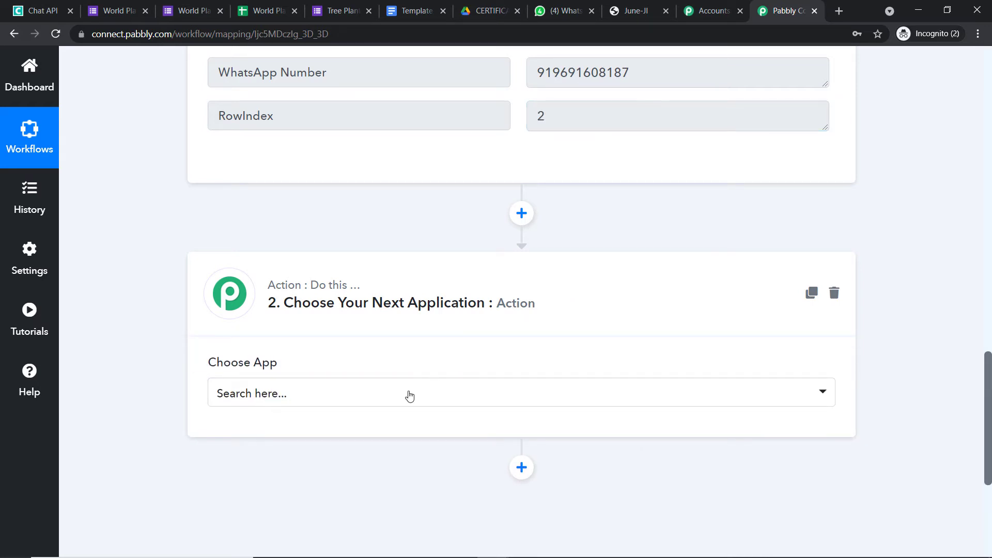
pyautogui.click(410, 395)
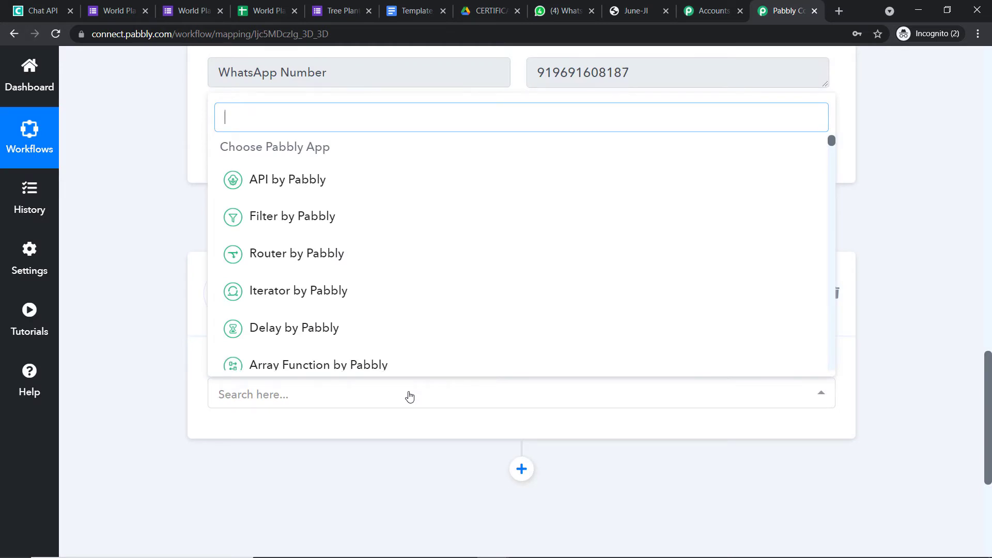
pyautogui.write('google d')
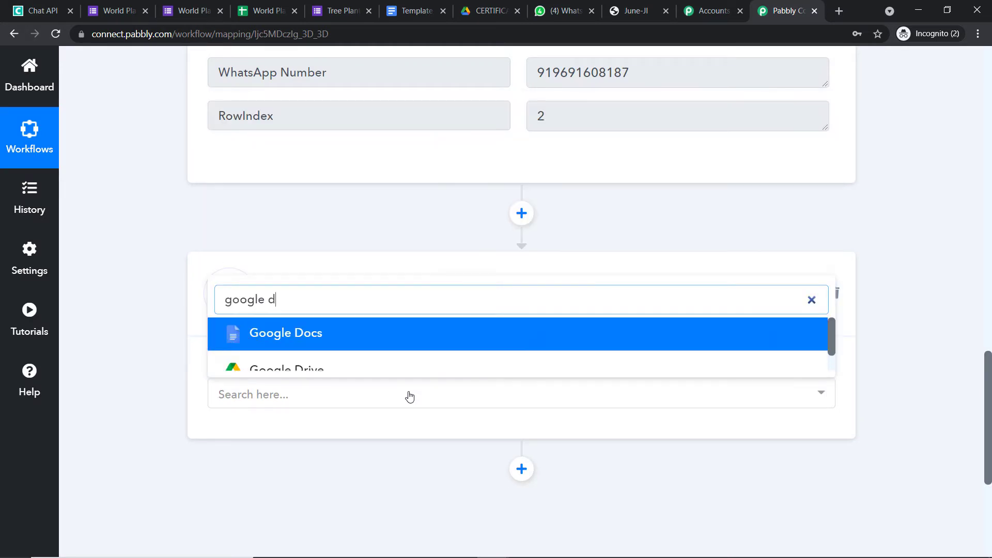
pyautogui.click(409, 337)
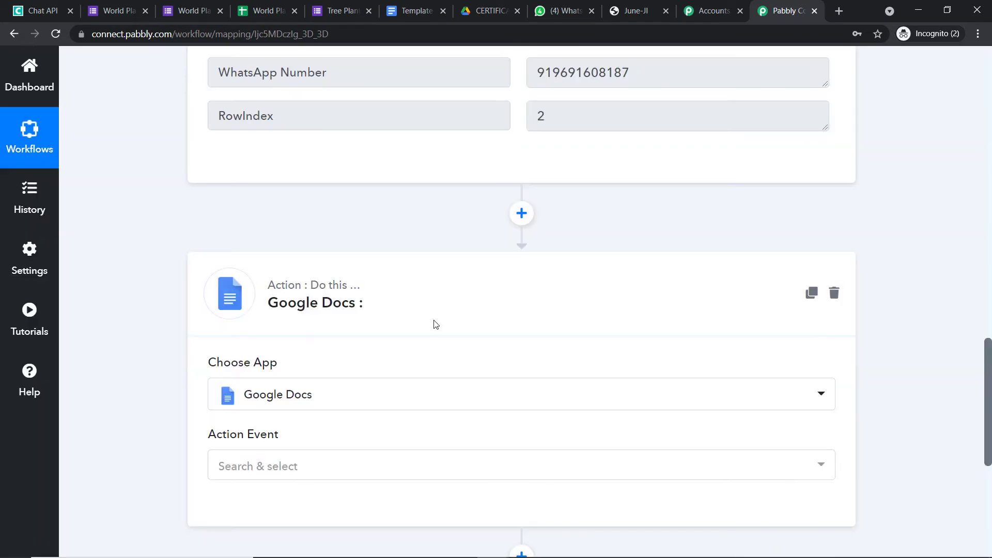
pyautogui.scroll(-4, 432, 341)
pyautogui.click(373, 272)
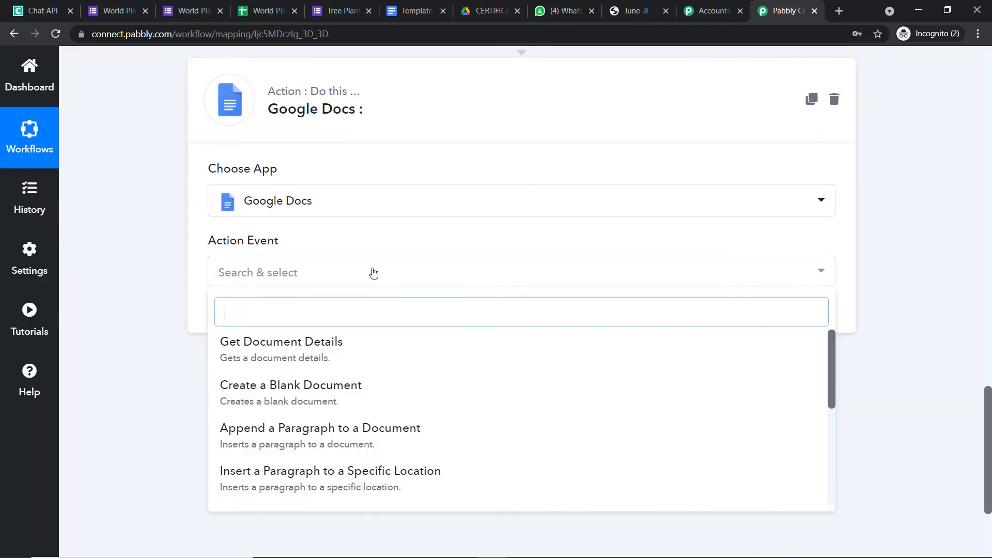
pyautogui.scroll(-5, 420, 340)
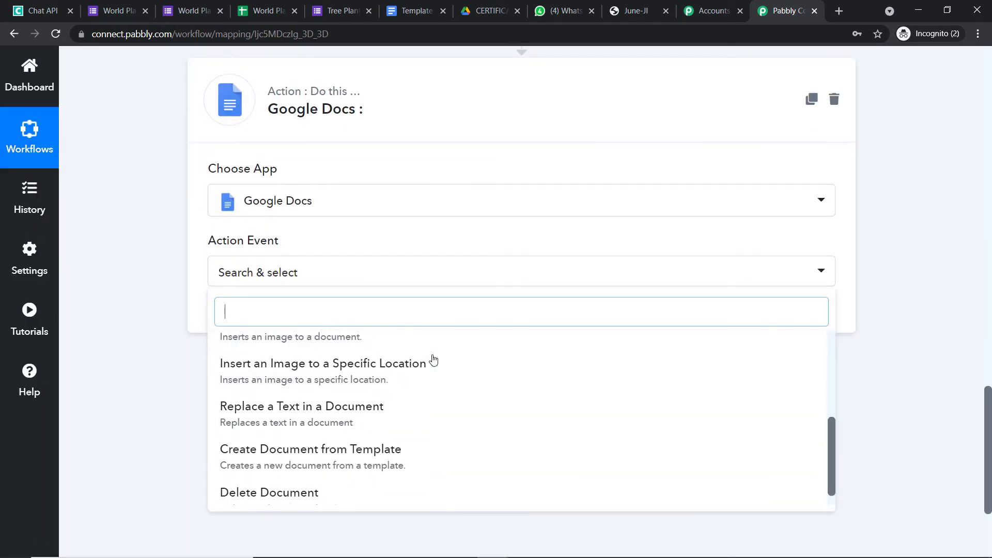
pyautogui.click(398, 451)
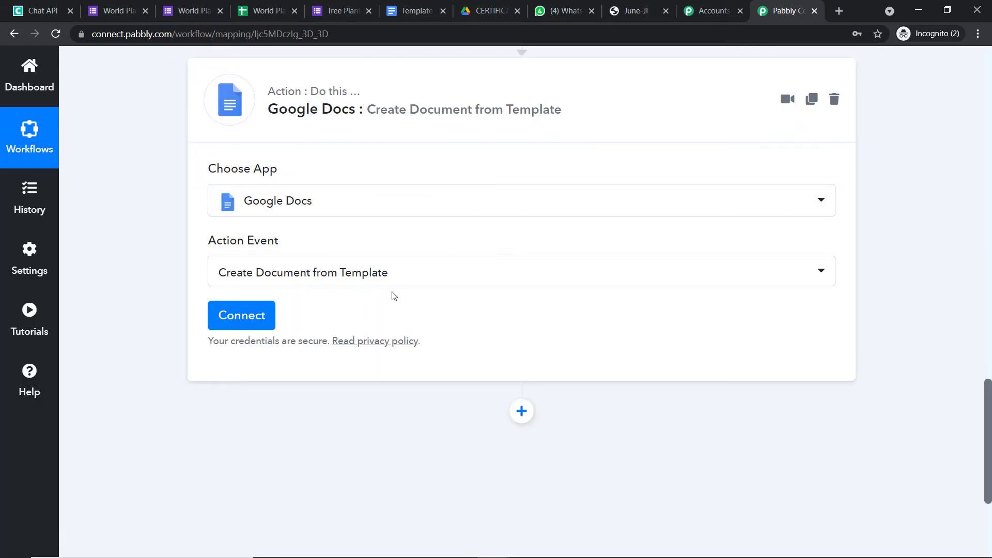
# Connect a Google account to the Google Docs action, allowing access to Drive files.
pyautogui.click(413, 11)
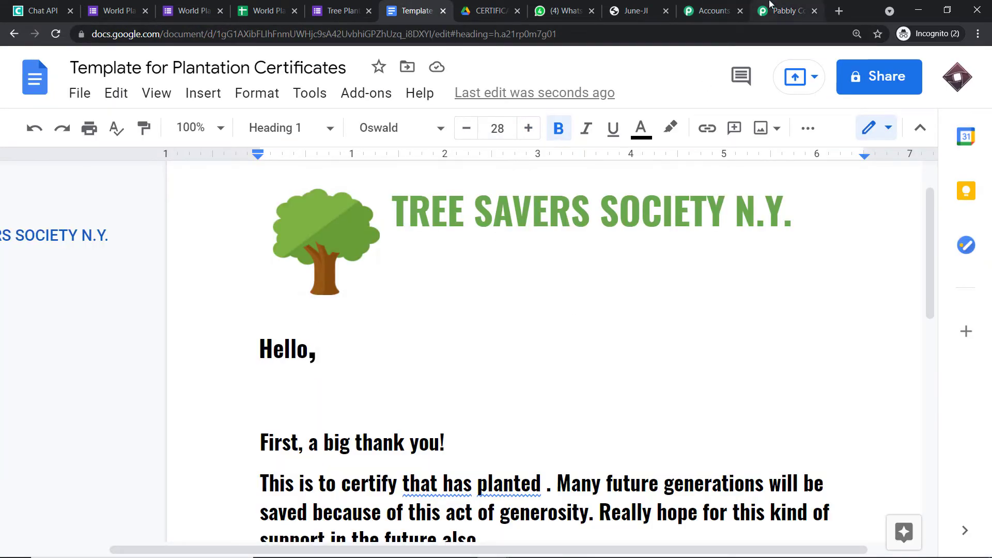
pyautogui.click(768, 8)
pyautogui.click(260, 321)
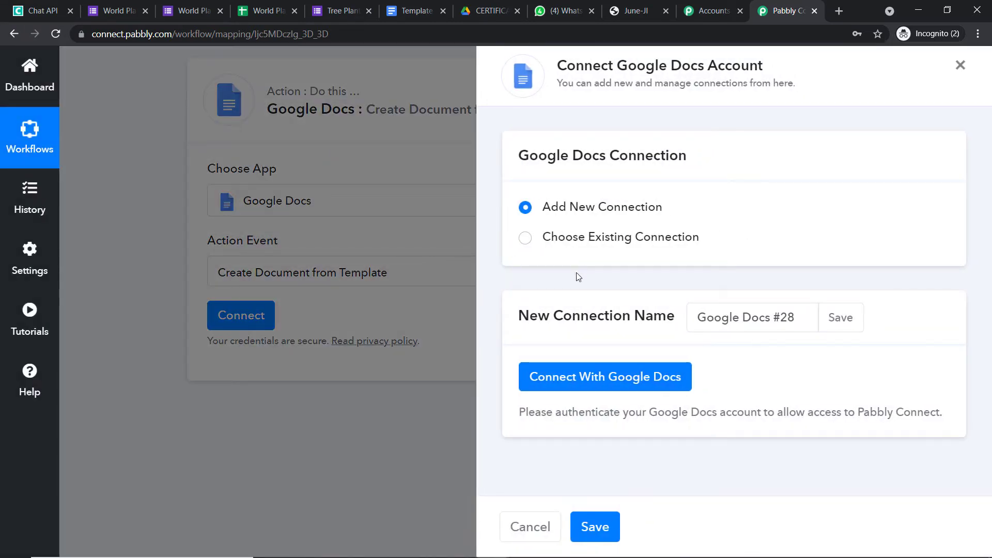
pyautogui.click(588, 378)
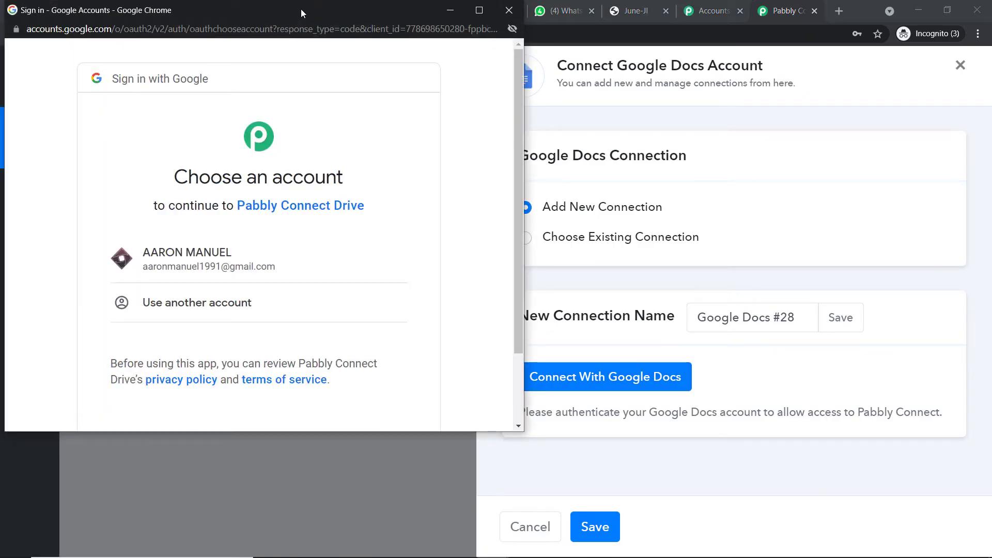
pyautogui.moveTo(301, 9); pyautogui.dragTo(789, 87)
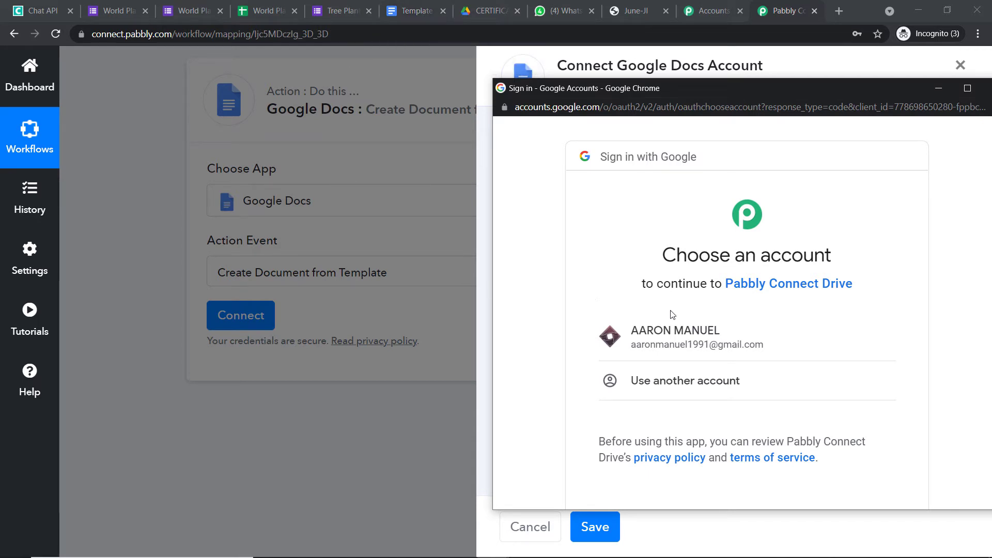
pyautogui.click(704, 332)
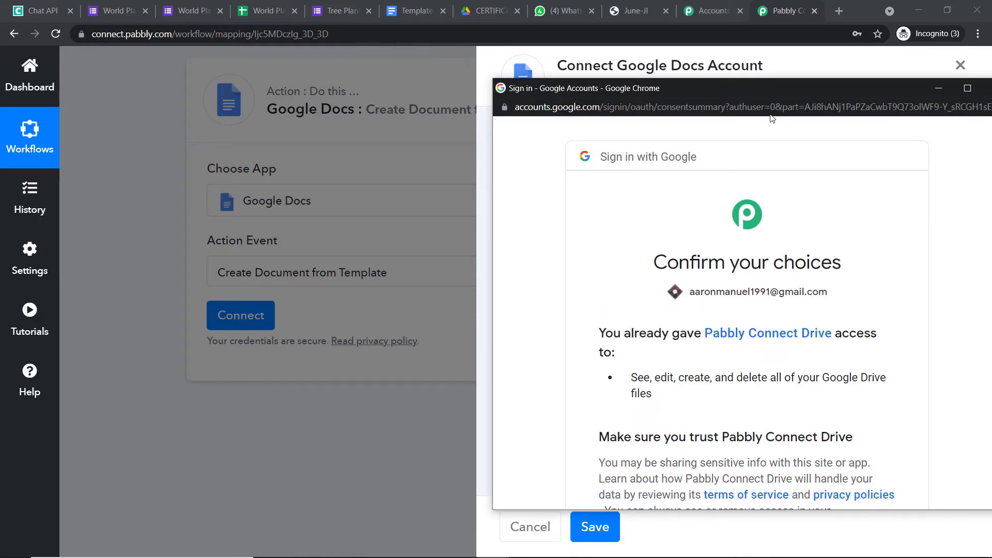
pyautogui.moveTo(774, 89); pyautogui.dragTo(648, 39)
pyautogui.scroll(-5, 749, 243)
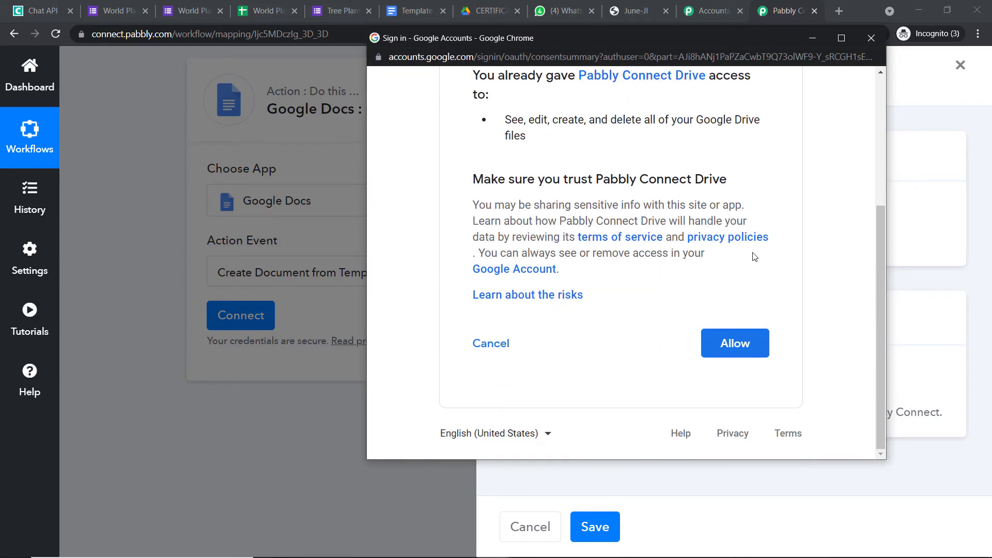
pyautogui.click(739, 344)
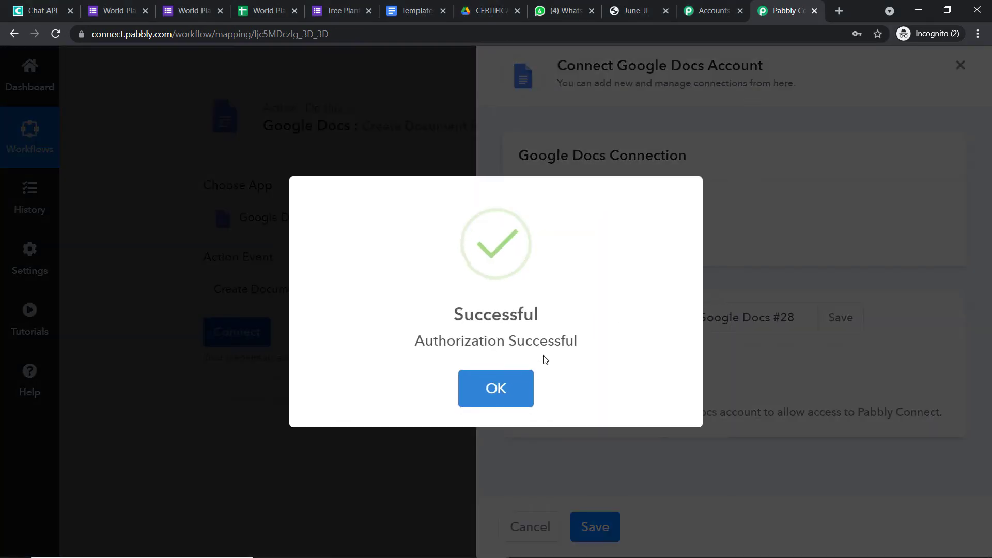
pyautogui.click(518, 380)
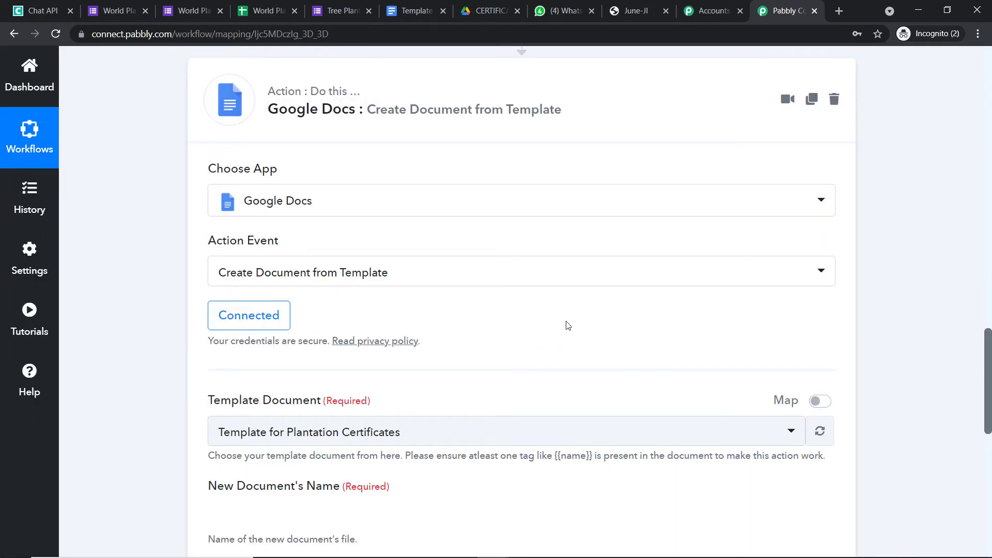
# Select Template for Plantation Certificates as the Template Document, then view it in Google Docs.
pyautogui.scroll(-5, 564, 259)
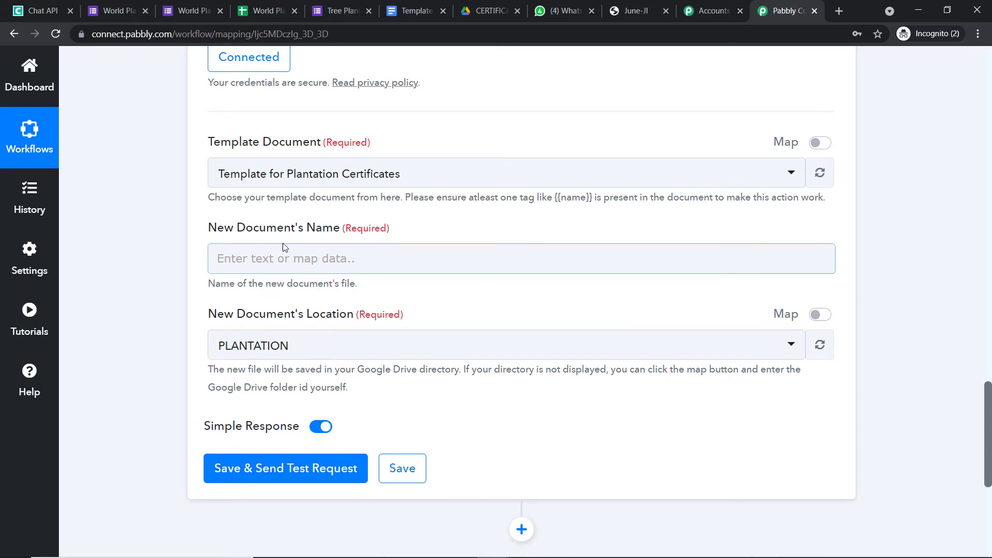
pyautogui.scroll(1, 242, 177)
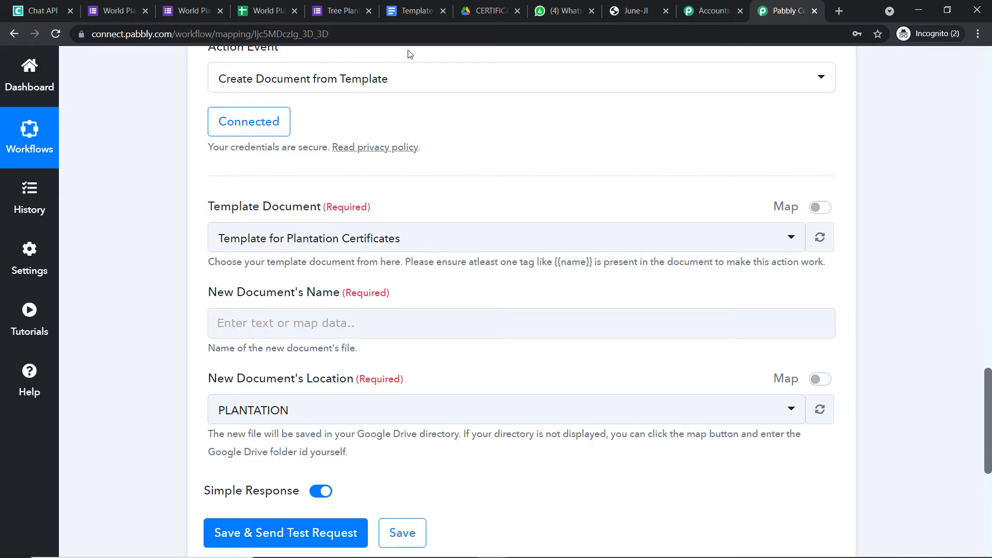
pyautogui.click(414, 11)
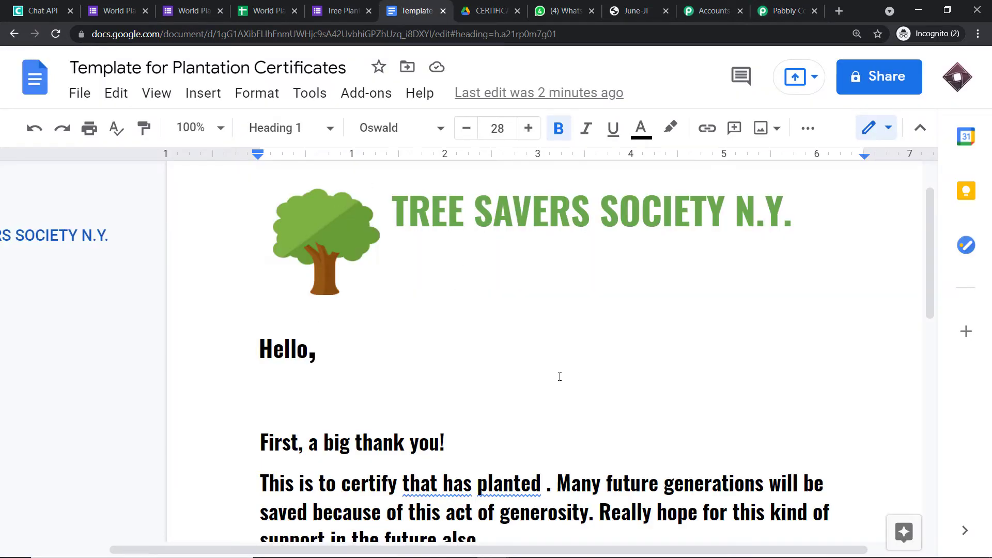
pyautogui.click(785, 11)
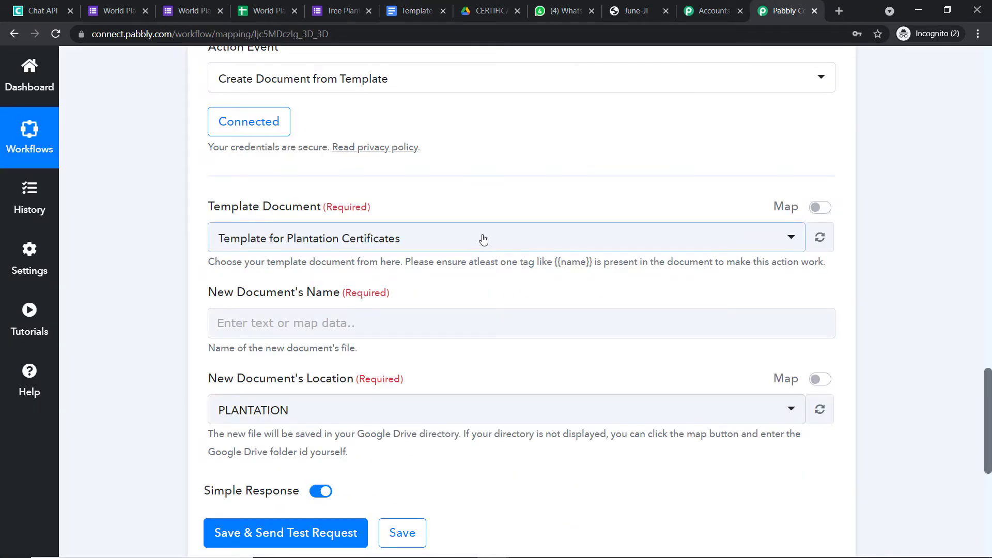
pyautogui.click(480, 238)
pyautogui.scroll(-3, 470, 402)
pyautogui.scroll(-5, 476, 424)
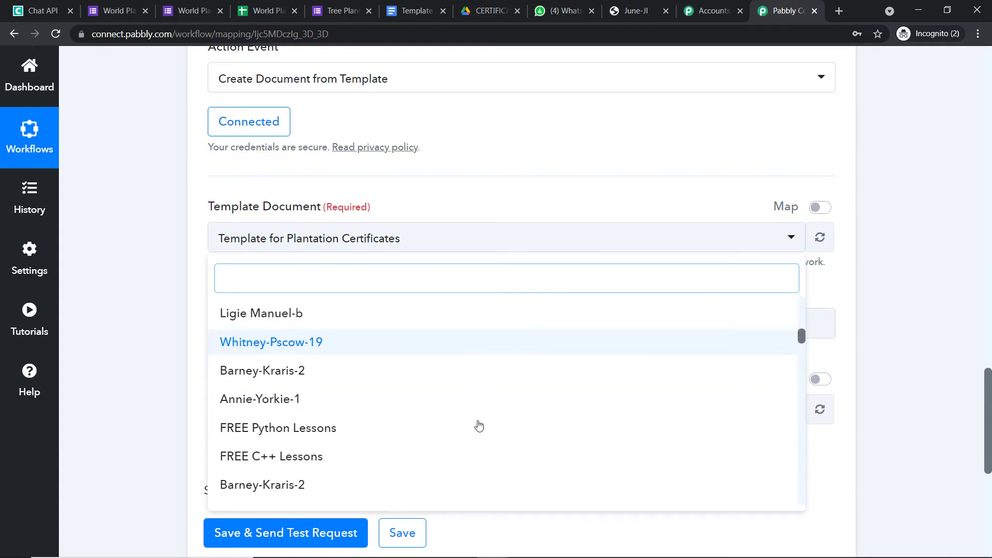
pyautogui.scroll(10, 476, 423)
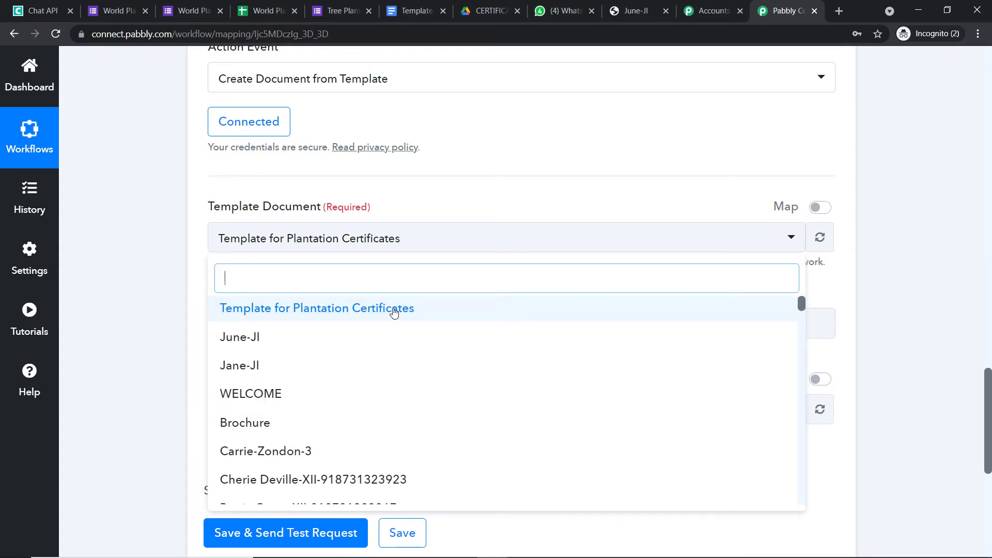
pyautogui.click(394, 310)
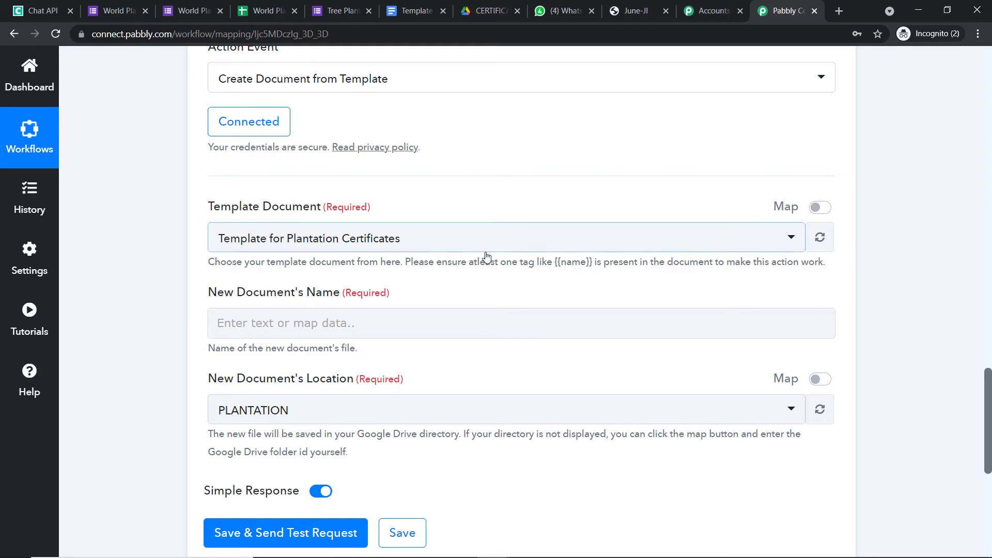
pyautogui.scroll(-1, 483, 257)
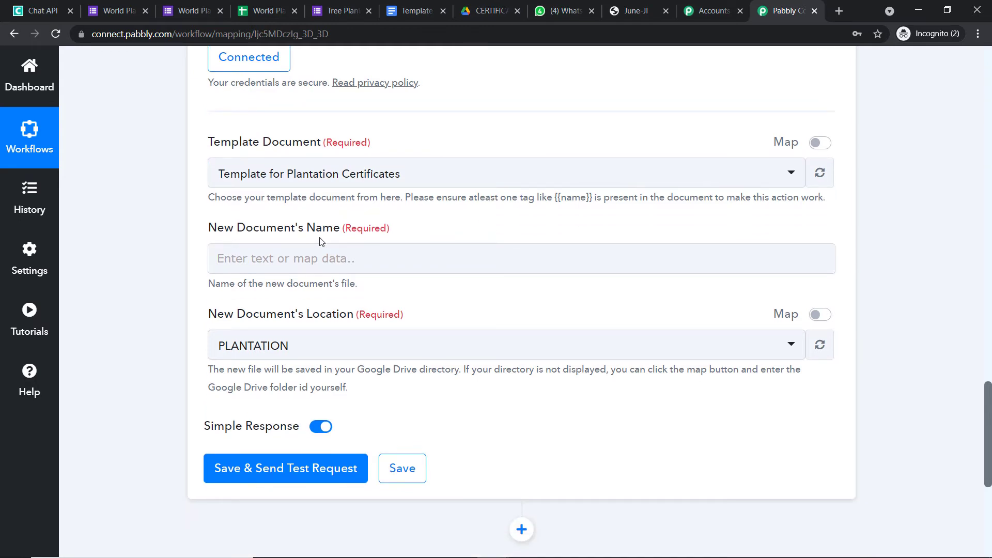
pyautogui.click(413, 10)
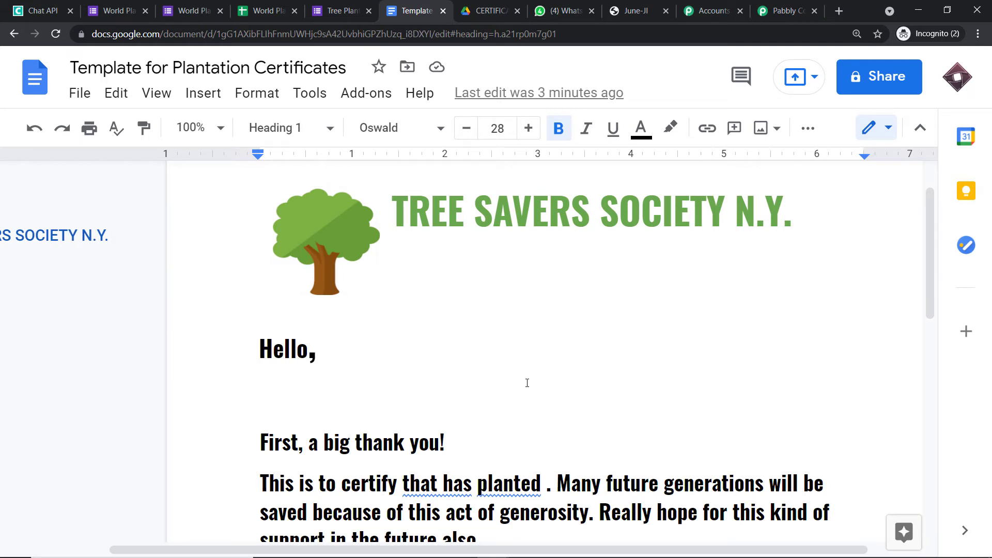
# Insert a {{name}} placeholder after 'Hello,' in the certificate template, then return to Pabbly Connect.
pyautogui.click(786, 11)
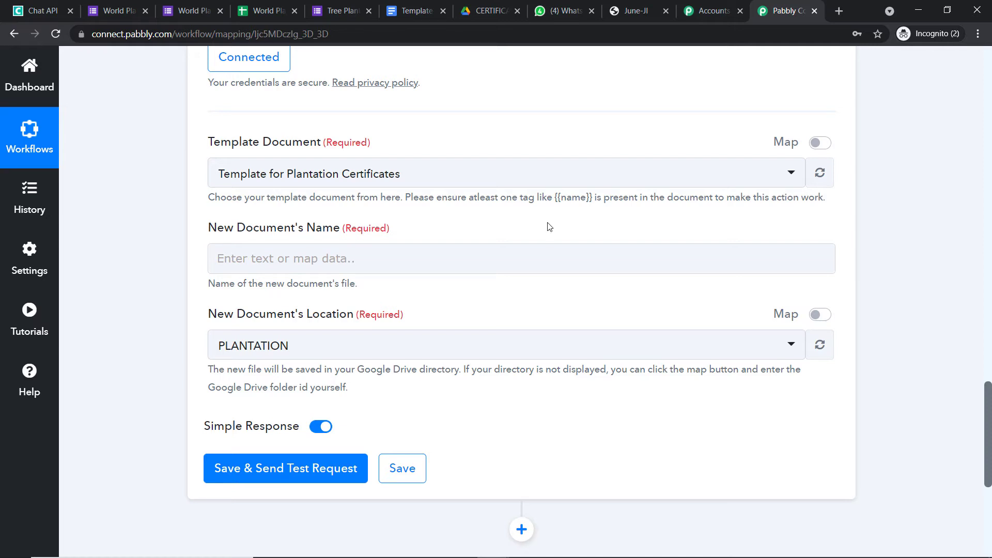
pyautogui.click(417, 11)
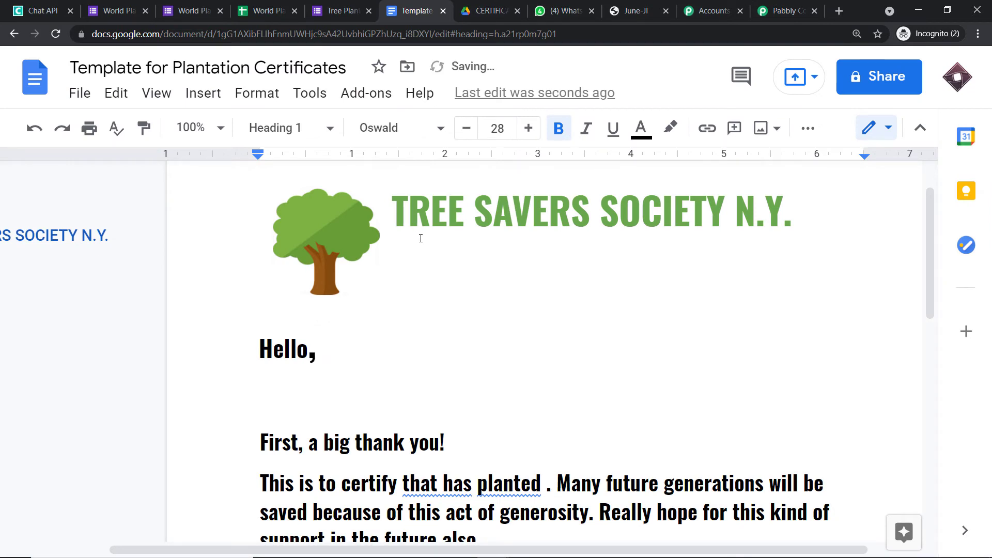
pyautogui.write('{{}}')
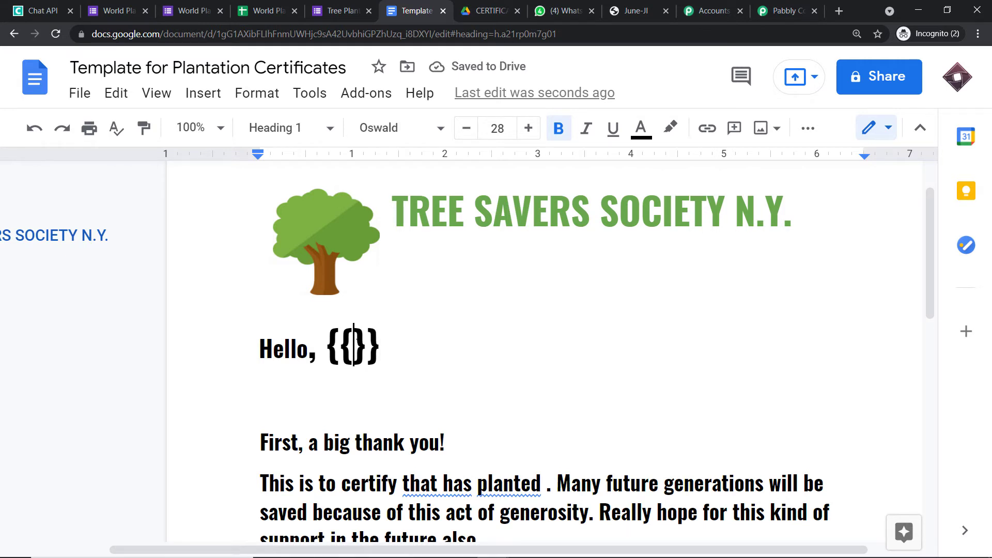
pyautogui.press('Left')
pyautogui.press('Left')
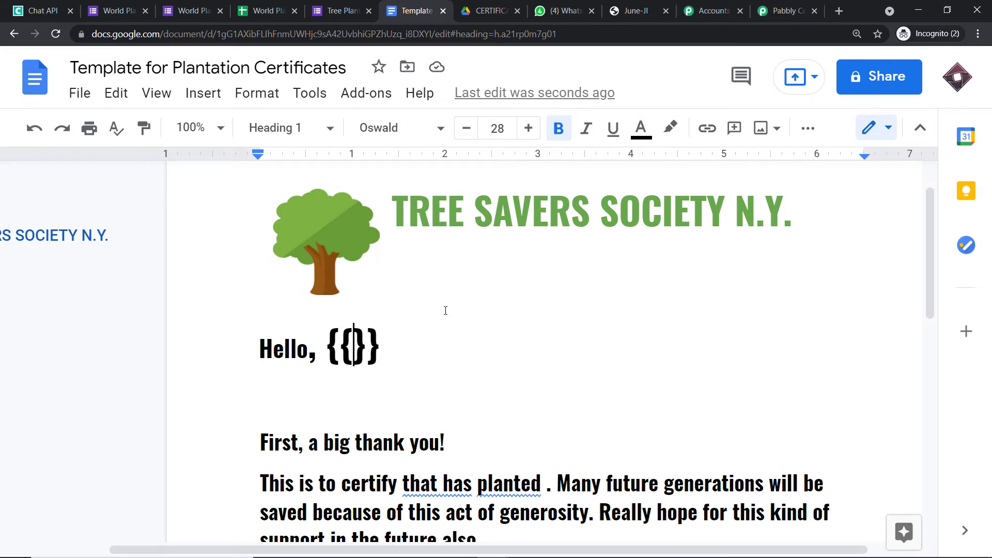
pyautogui.write('name')
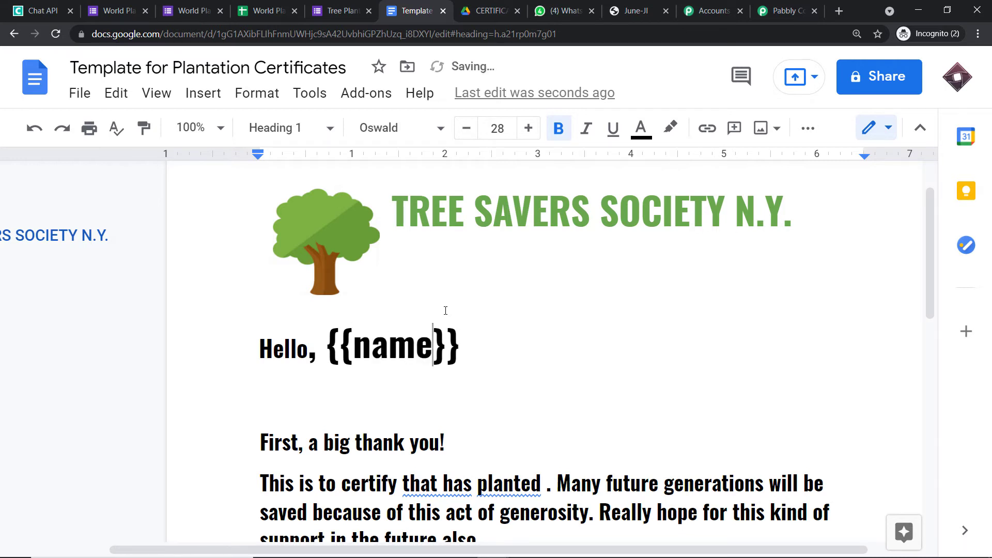
pyautogui.press('End')
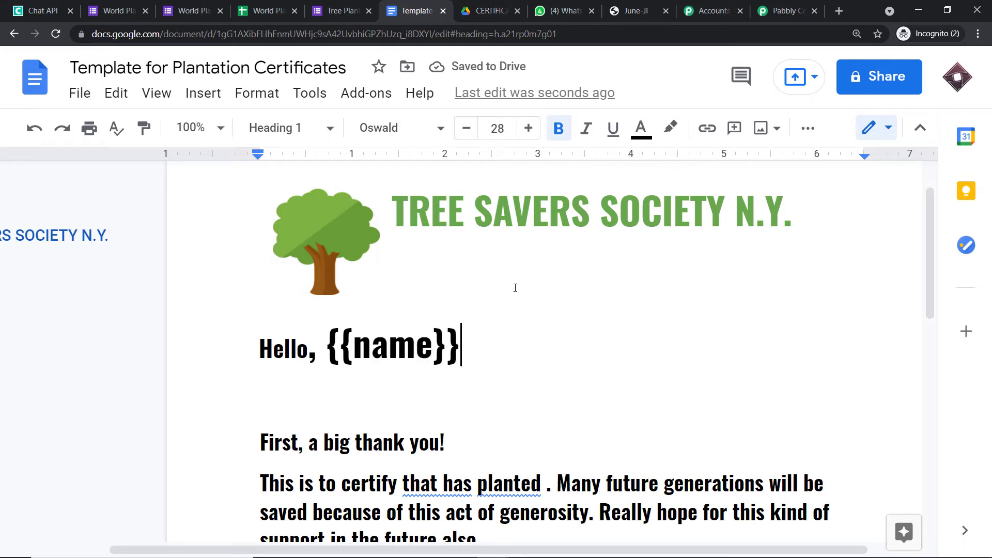
pyautogui.click(783, 10)
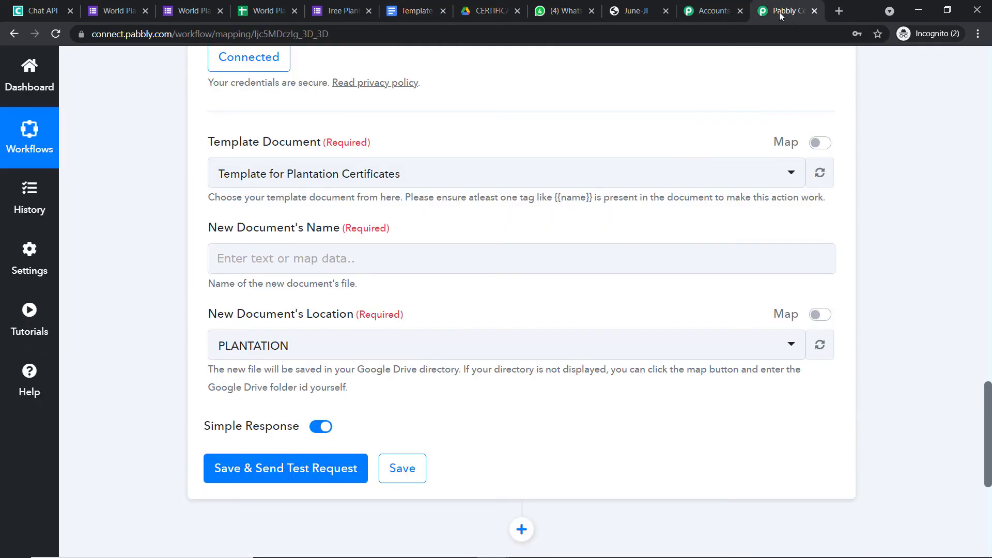
# Refresh the Template Document so a Name field for {{name}} appears, and recheck the template.
pyautogui.click(821, 174)
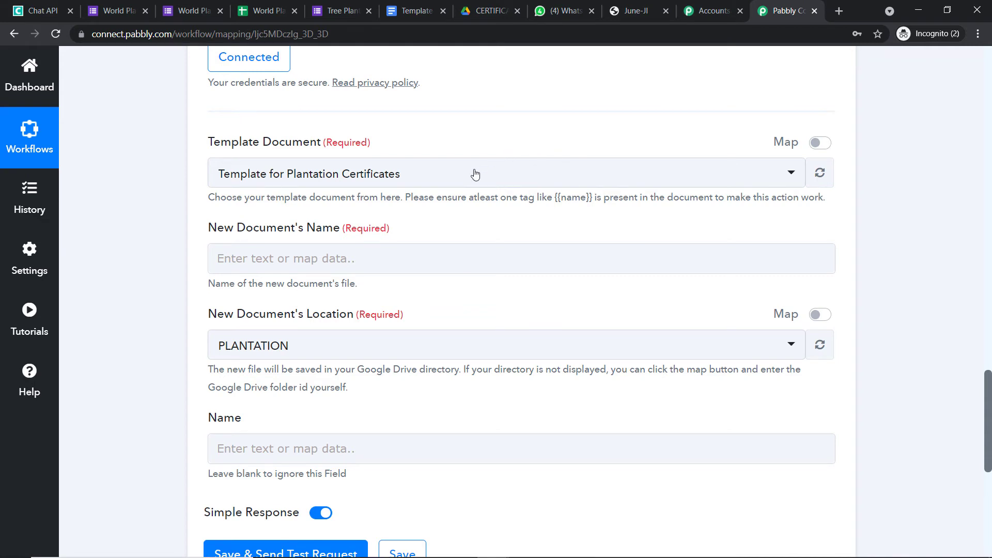
pyautogui.click(413, 11)
pyautogui.moveTo(468, 341); pyautogui.dragTo(329, 336)
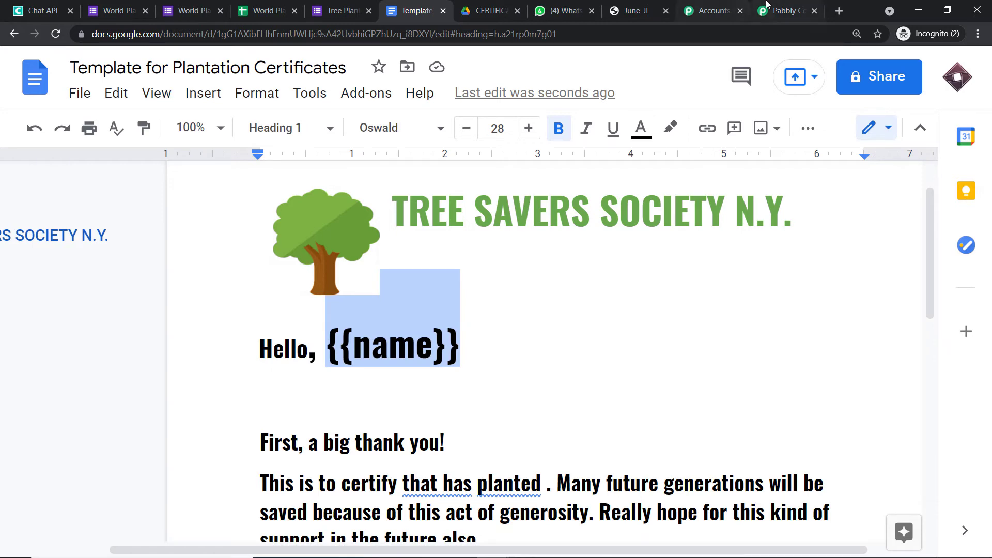
pyautogui.click(782, 10)
pyautogui.click(269, 442)
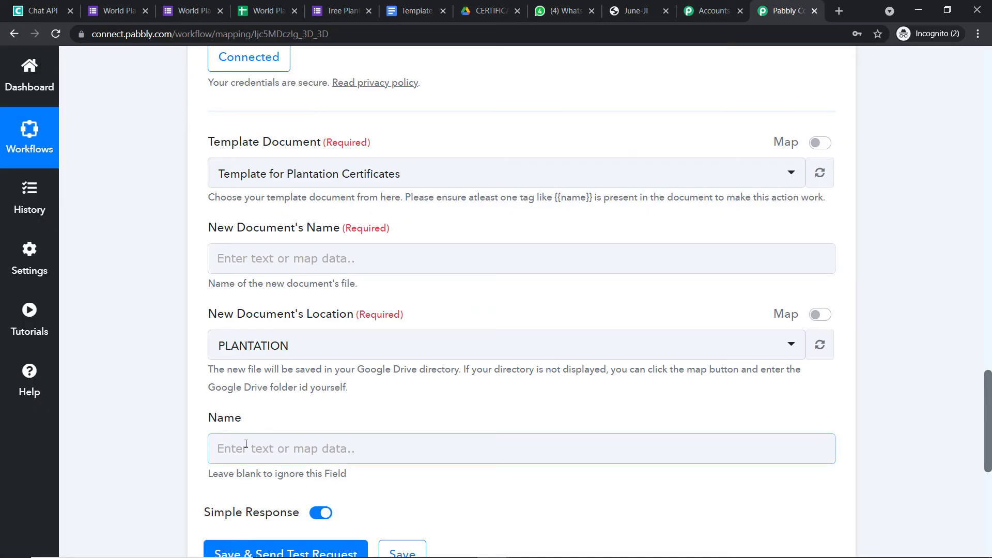
pyautogui.click(410, 16)
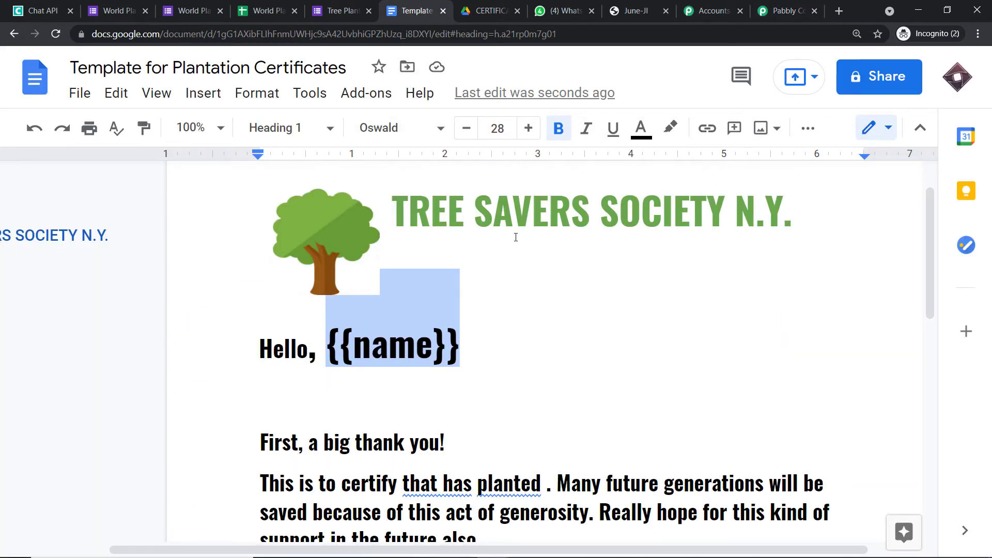
pyautogui.scroll(-3, 515, 237)
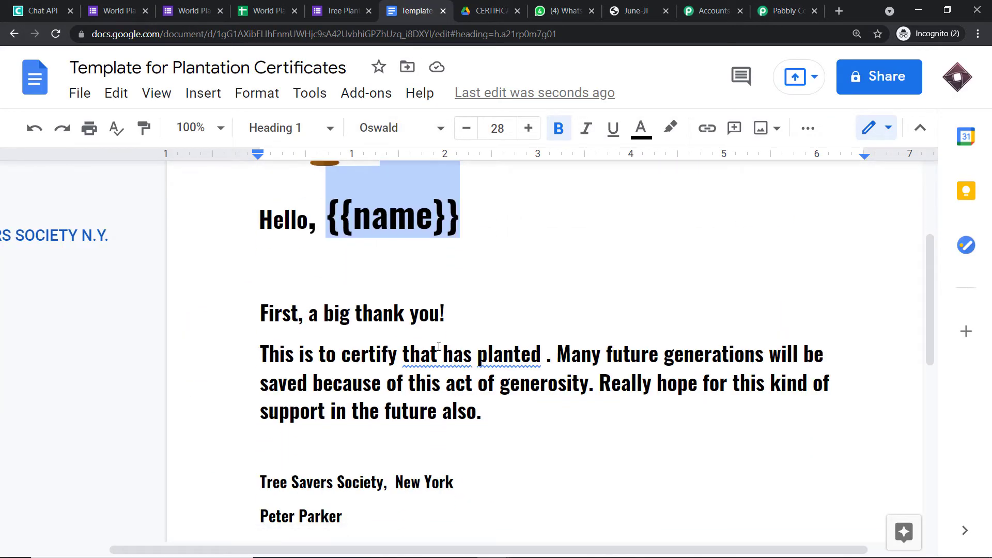
# Insert a {{fname}} placeholder after 'This is to certify that' in the template.
pyautogui.click(444, 354)
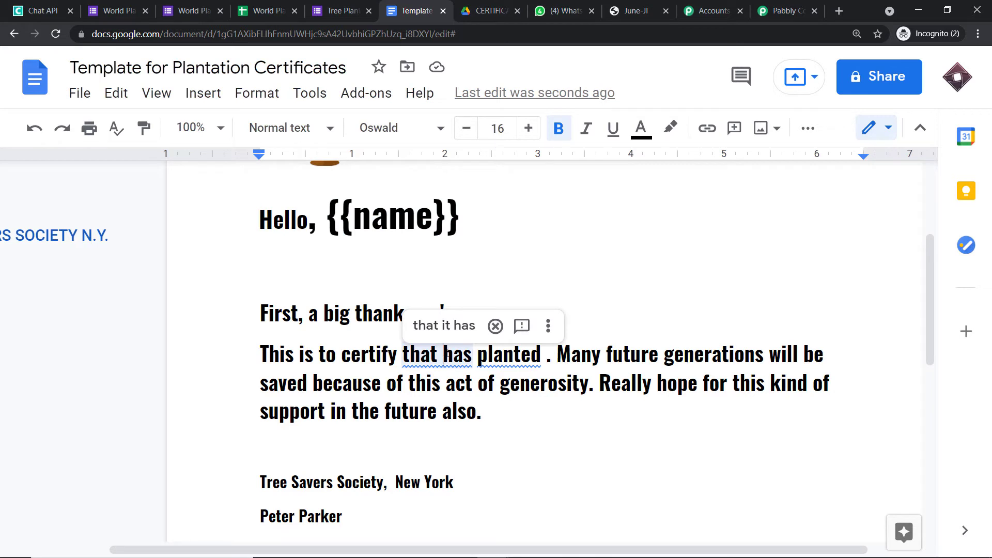
pyautogui.write('{{}}')
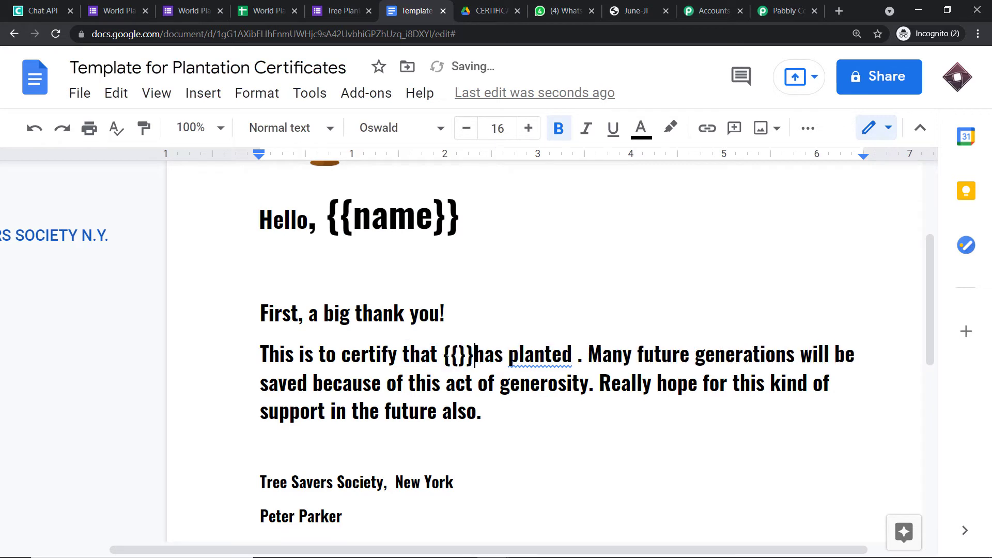
pyautogui.click(458, 357)
pyautogui.write('fname')
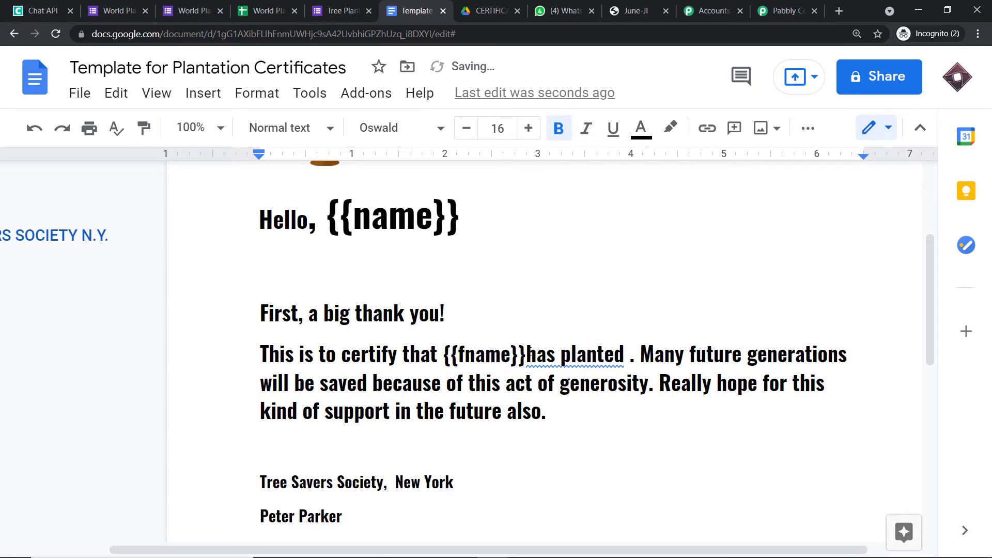
pyautogui.press('Right')
pyautogui.press('Right')
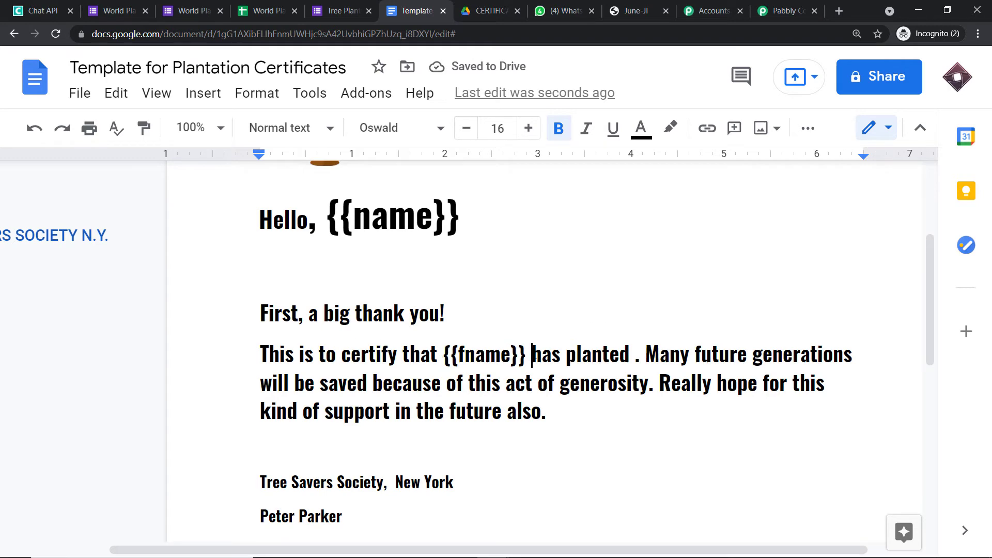
pyautogui.click(783, 14)
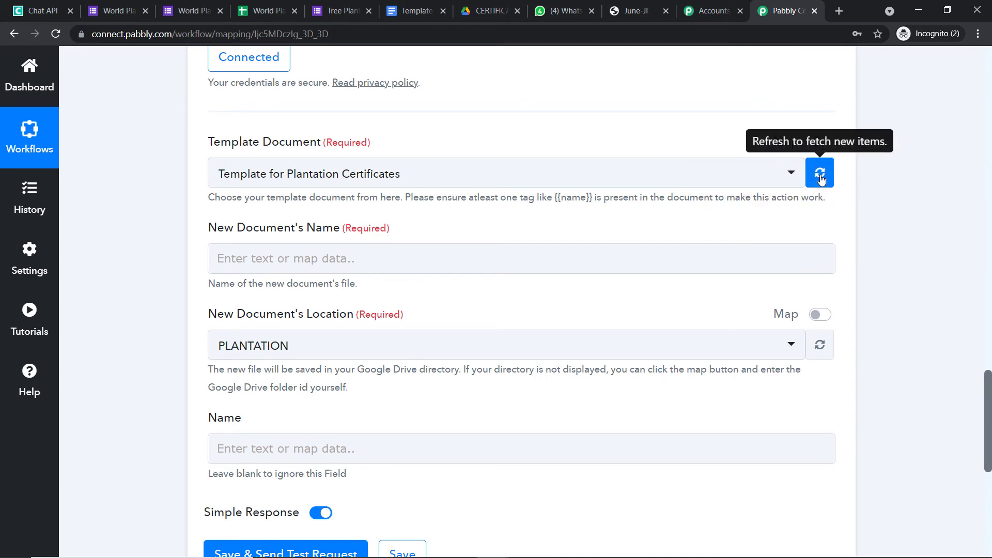
# Reload the template's fields so an Fname field appears beside Name.
pyautogui.click(819, 173)
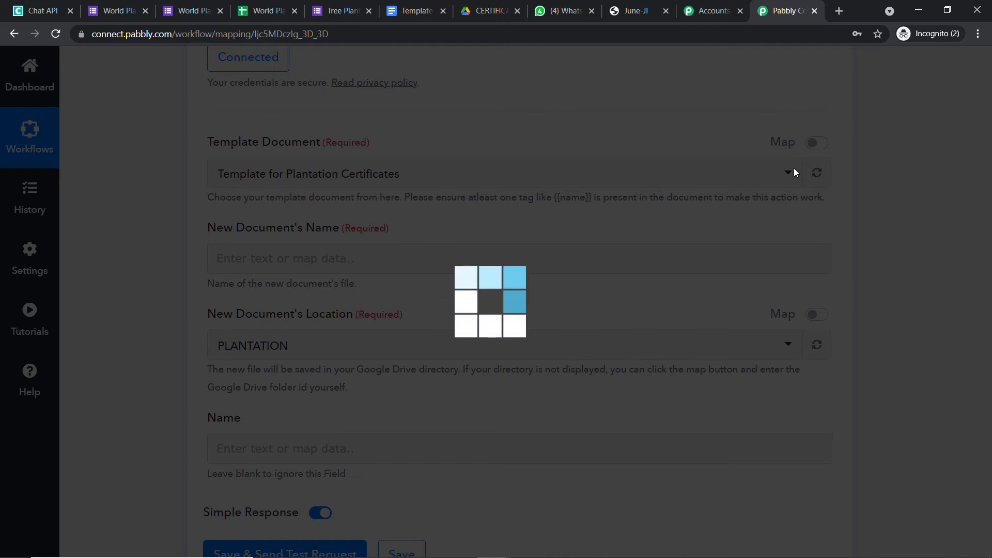
pyautogui.scroll(-2, 754, 201)
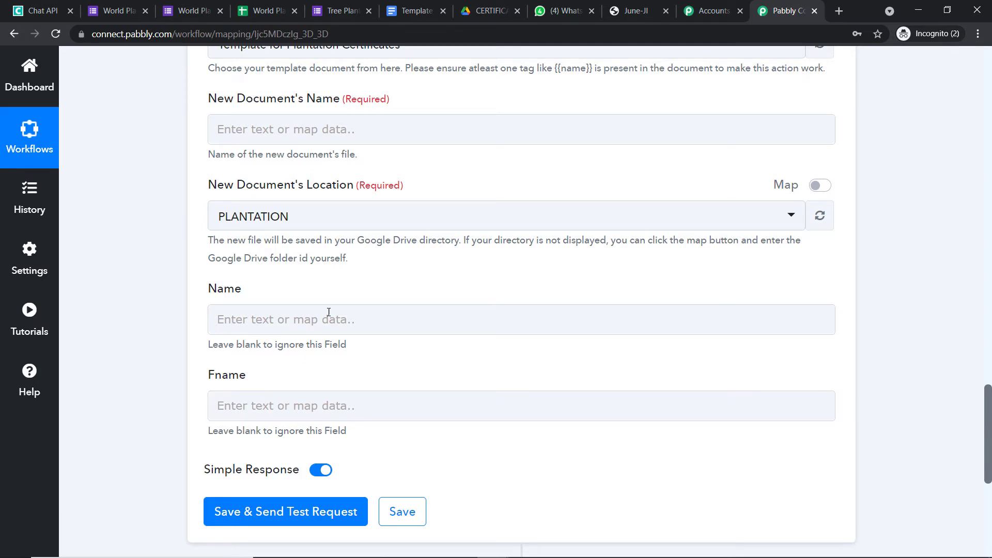
pyautogui.click(497, 6)
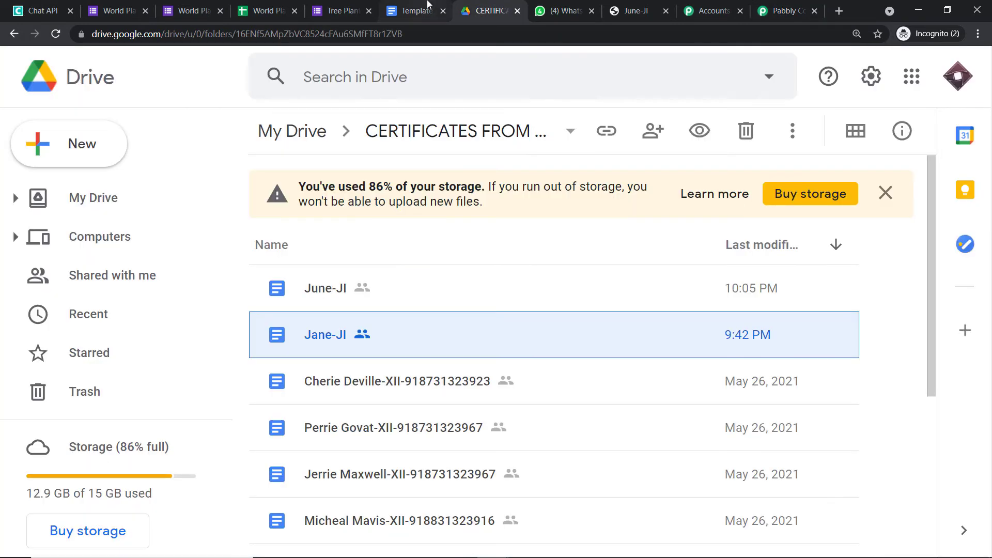
pyautogui.click(412, 11)
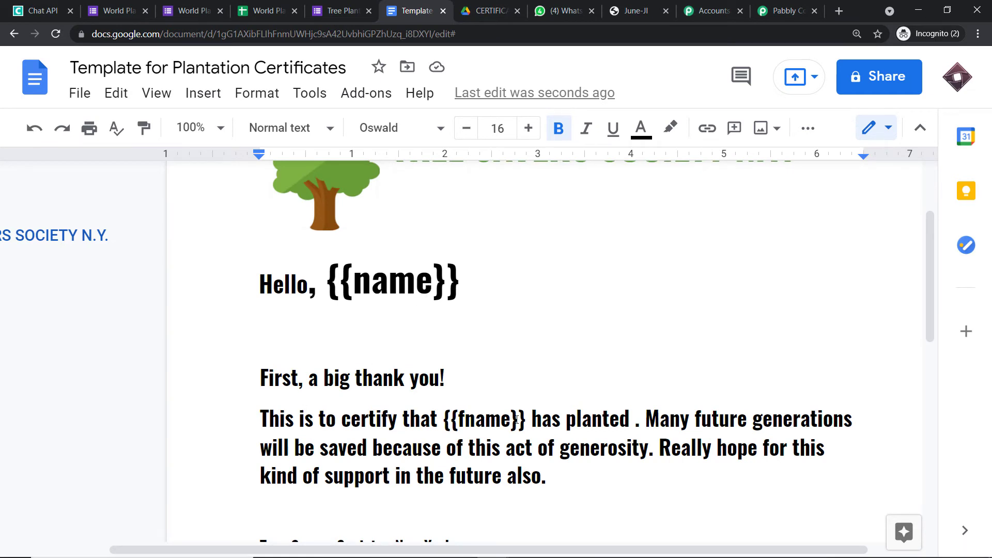
# Insert a {{tree}} placeholder after 'has planted' in the certificate template.
pyautogui.click(633, 425)
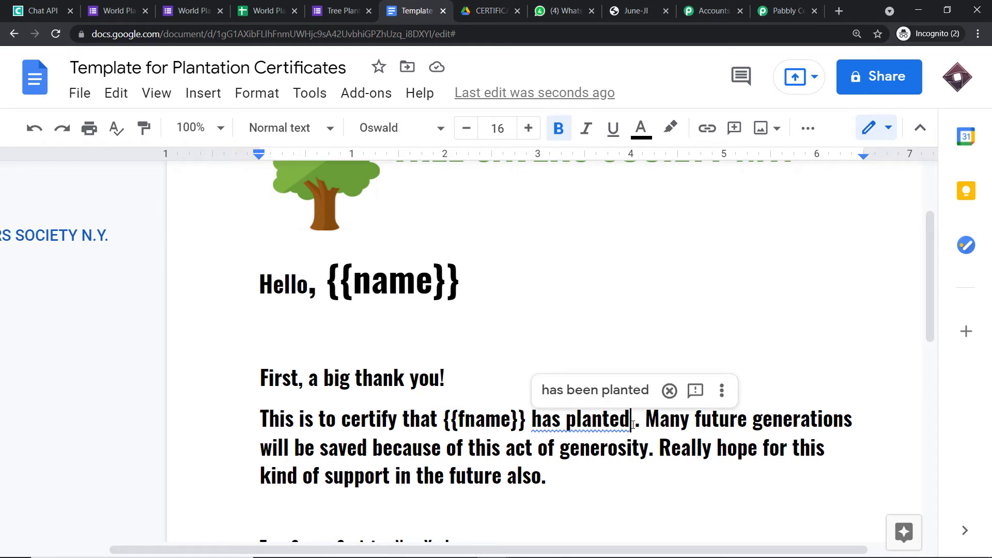
pyautogui.write('{ ')
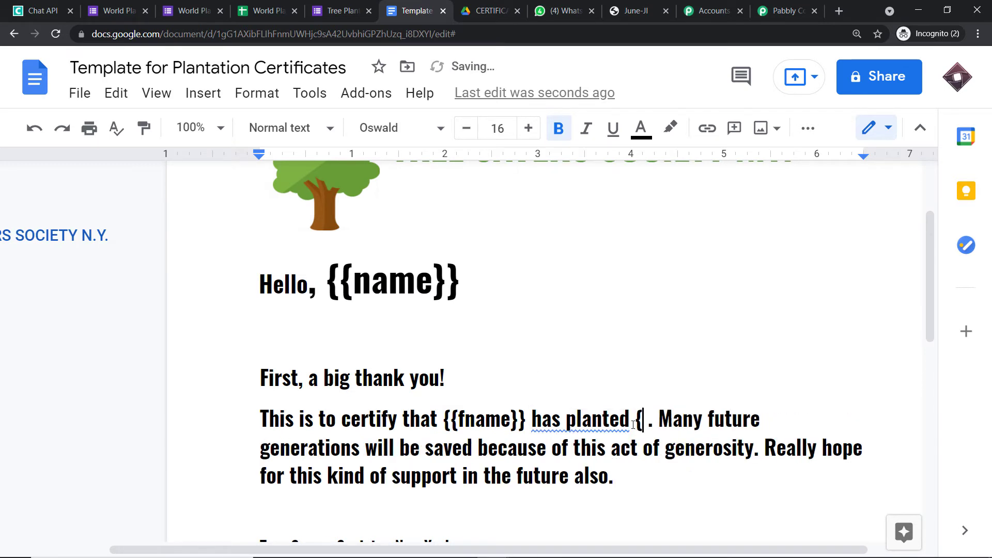
pyautogui.write('{}}')
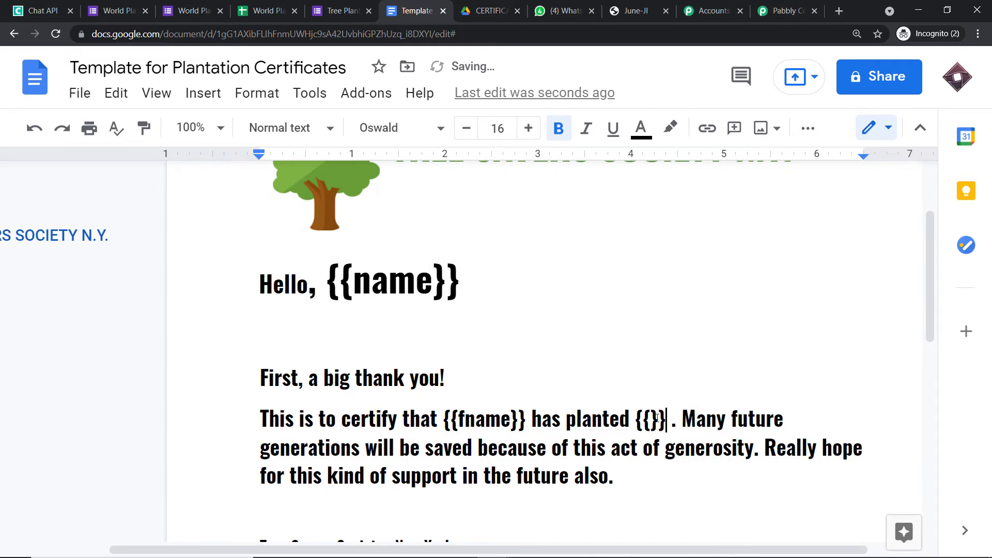
pyautogui.click(651, 418)
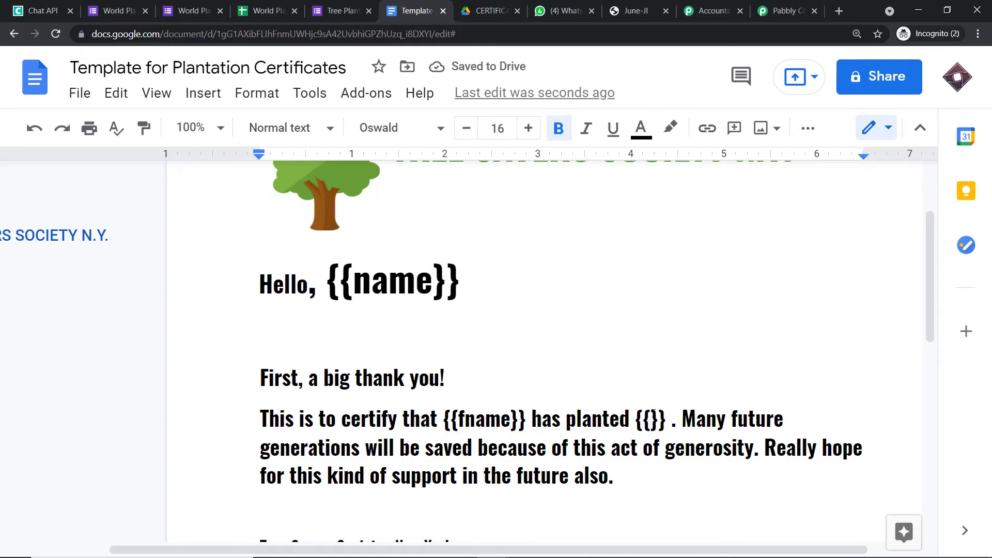
pyautogui.write('tree')
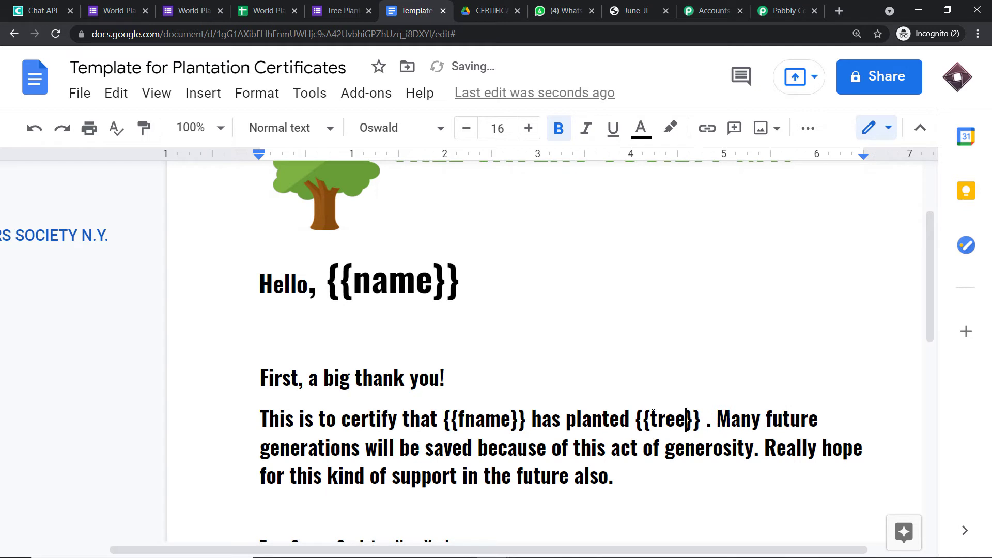
pyautogui.click(703, 419)
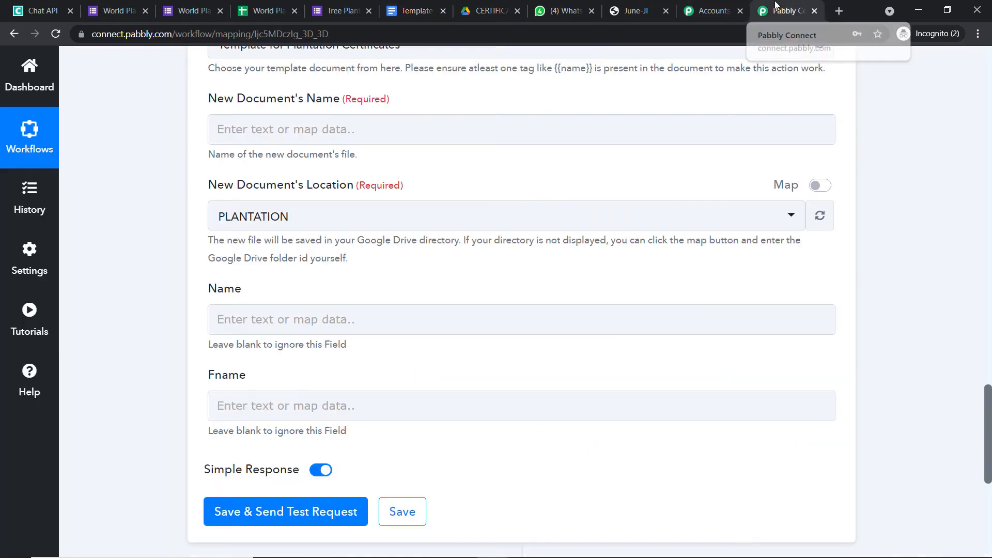
pyautogui.click(783, 11)
pyautogui.scroll(20, 747, 269)
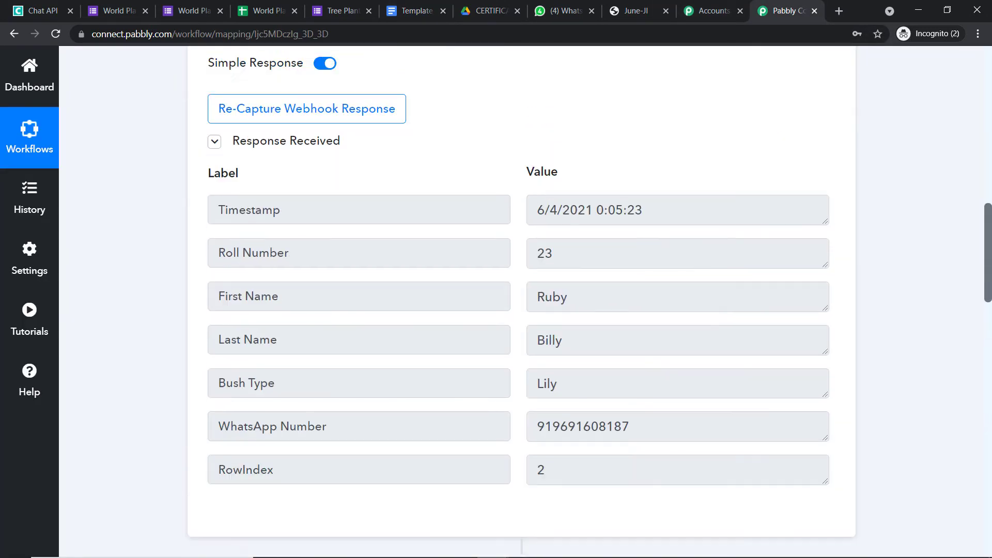
# Check the Roll Number value 23 in the trigger's Response Received data.
pyautogui.scroll(-3, 748, 269)
pyautogui.moveTo(568, 209); pyautogui.dragTo(520, 208)
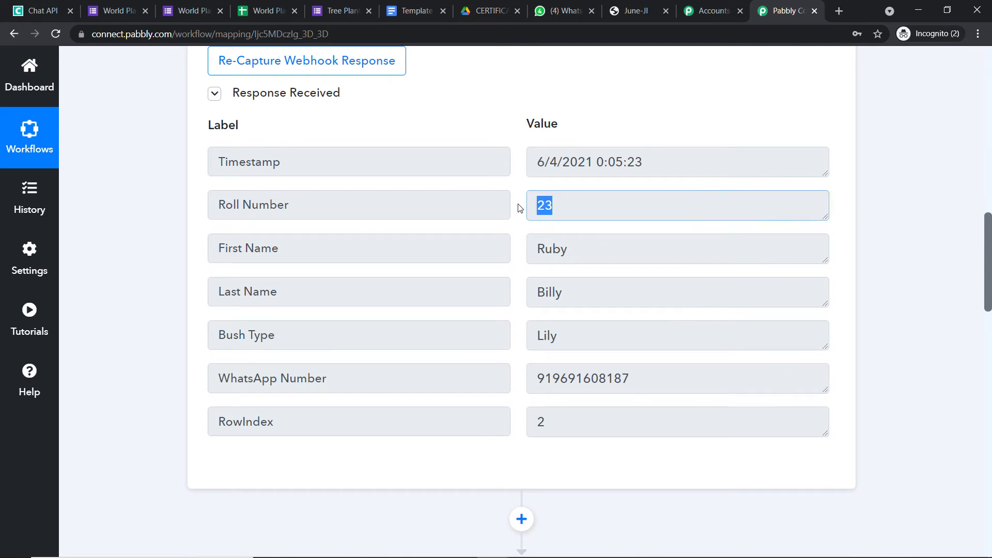
pyautogui.click(434, 6)
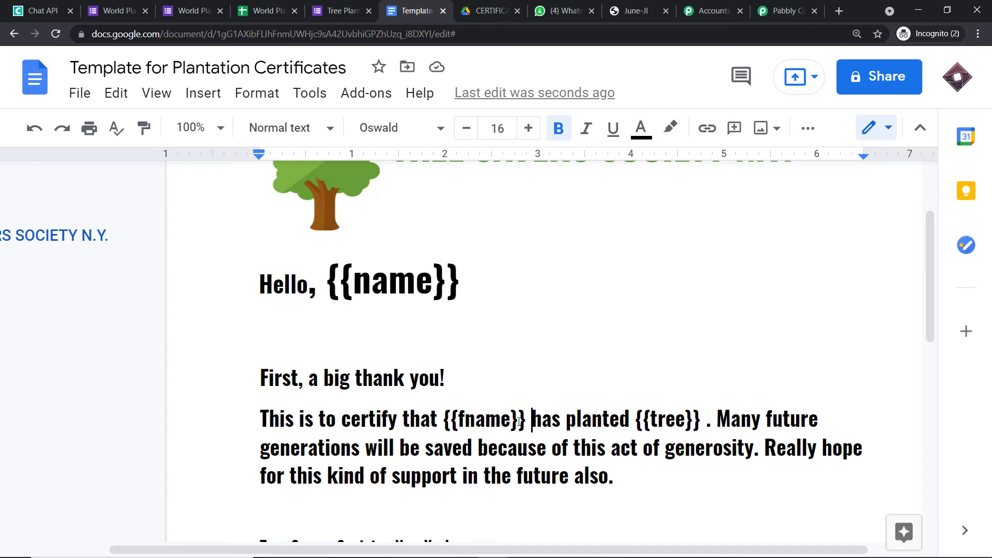
# Insert 'with {{number}} roll number' before 'has planted' in the template sentence.
pyautogui.click(704, 422)
pyautogui.scroll(-3, 704, 422)
pyautogui.scroll(1, 703, 421)
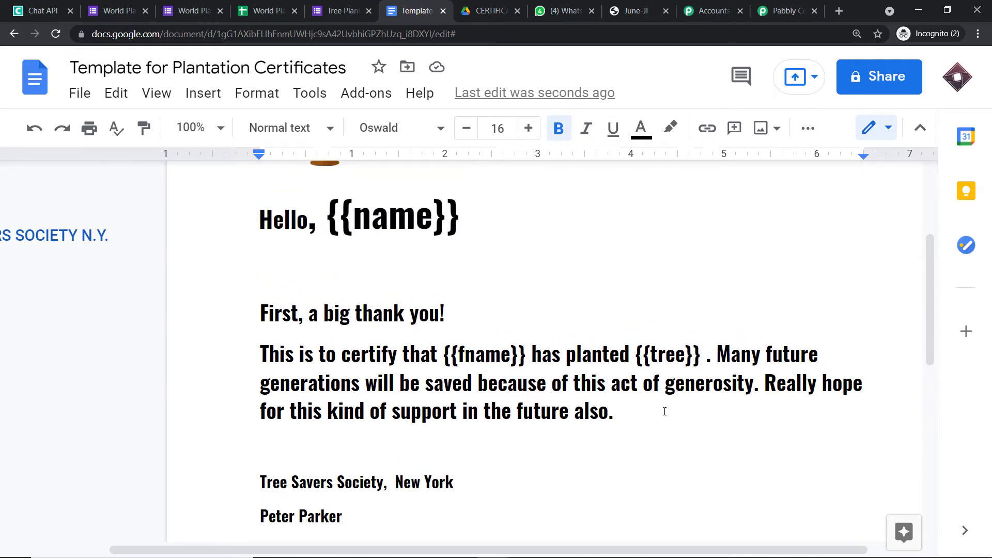
pyautogui.click(533, 353)
pyautogui.write('with ')
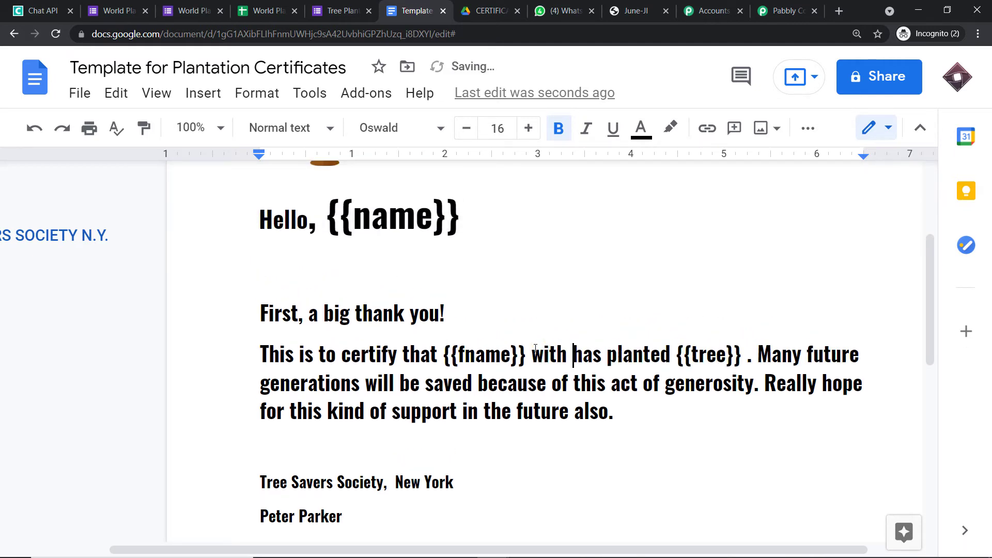
pyautogui.write('{{}}')
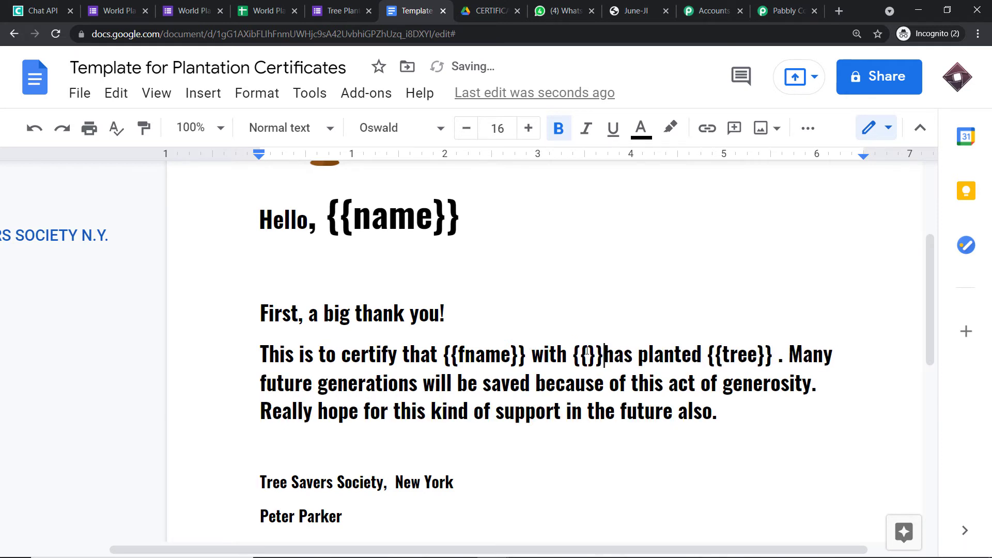
pyautogui.click(588, 353)
pyautogui.write('rnum')
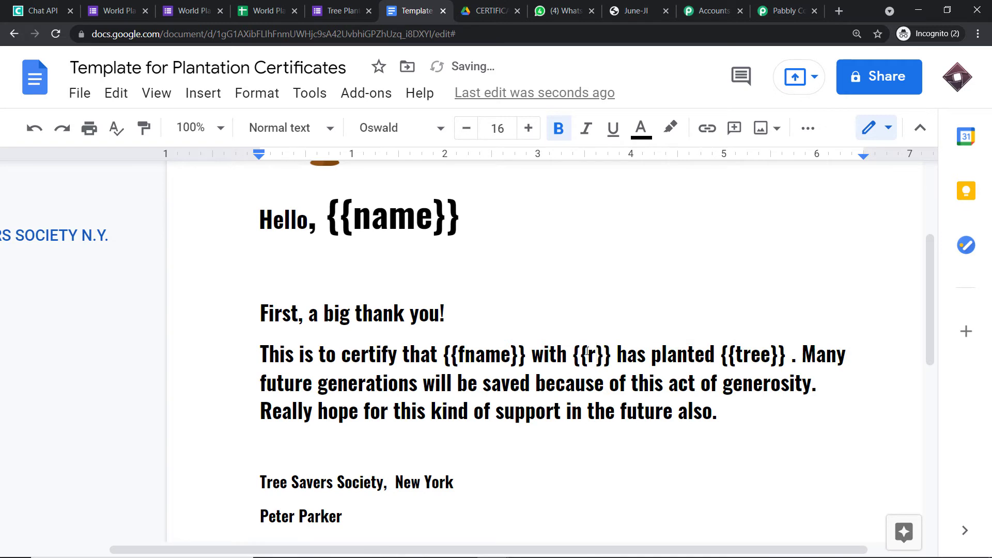
pyautogui.press('BackSpace')
pyautogui.press('BackSpace')
pyautogui.press('BackSpace')
pyautogui.press('BackSpace')
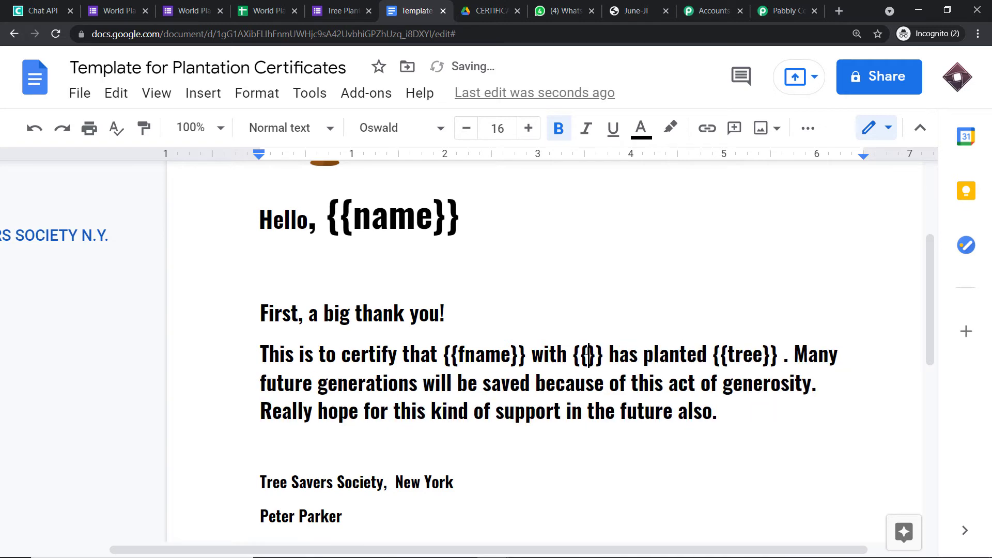
pyautogui.write('number')
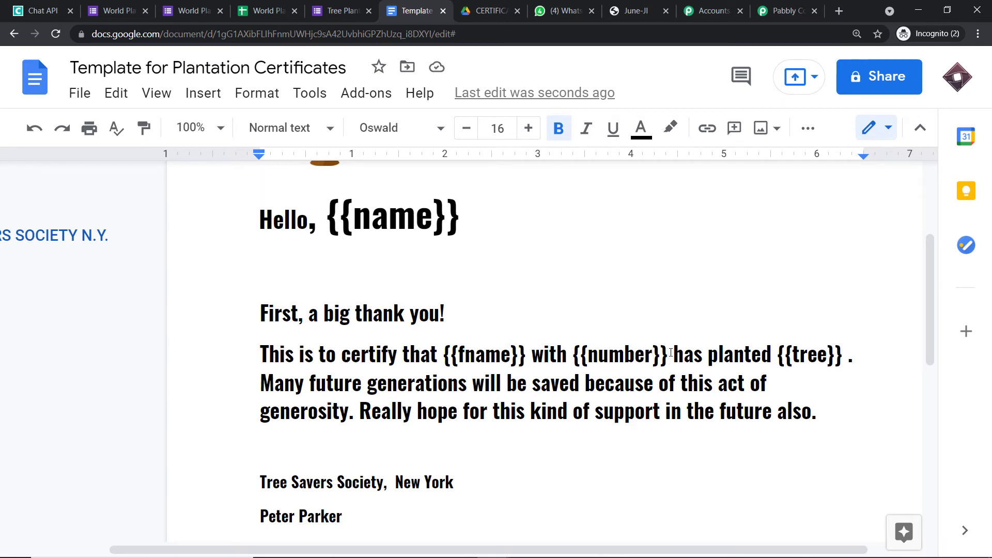
pyautogui.write('roll')
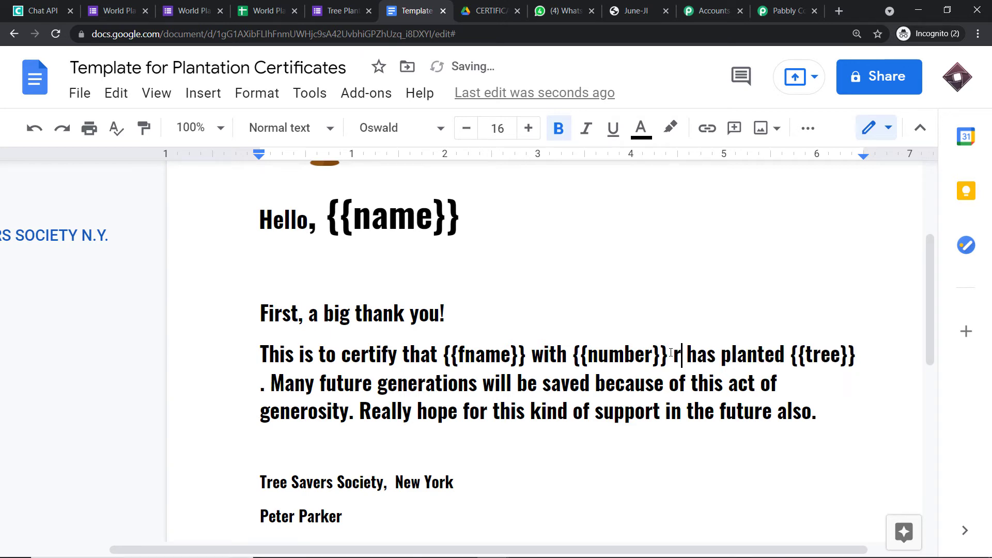
pyautogui.write(' number')
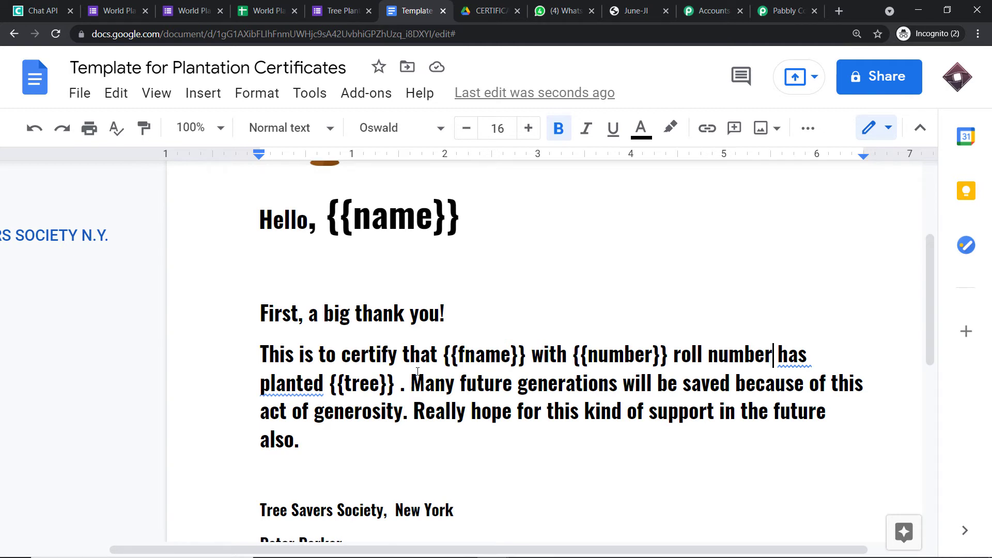
pyautogui.click(785, 11)
pyautogui.scroll(-12, 747, 212)
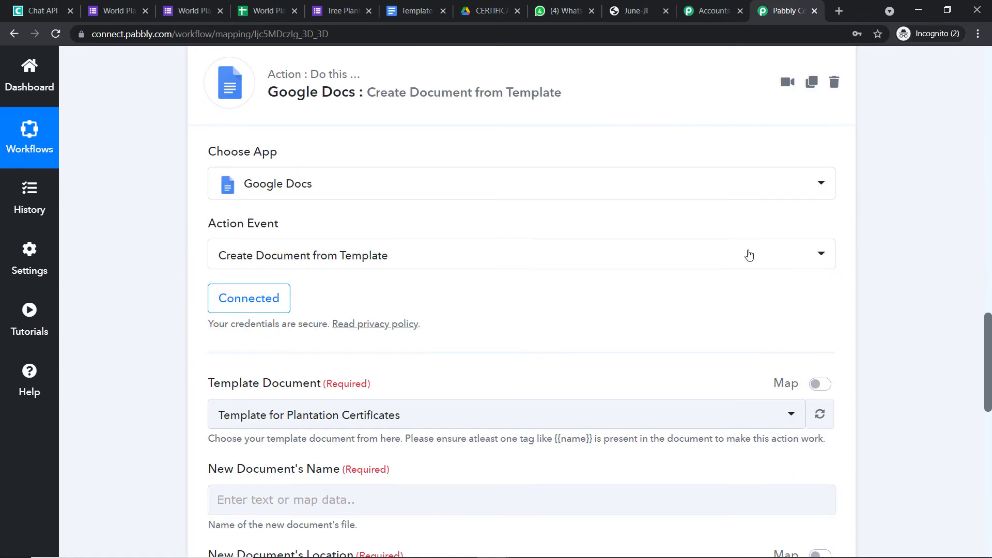
# Reload the template fields so Number and Tree fields appear in the action form.
pyautogui.click(817, 285)
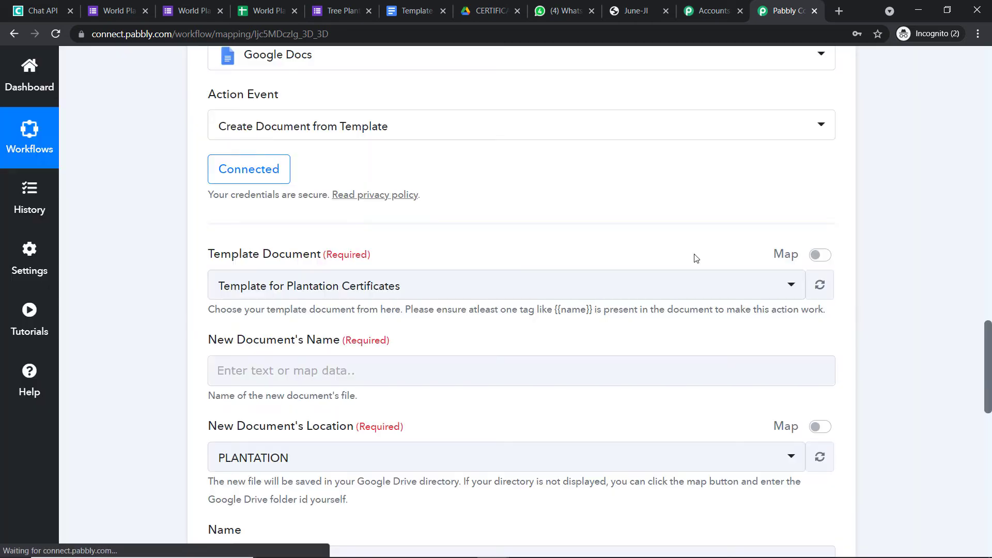
pyautogui.scroll(-6, 694, 261)
pyautogui.scroll(-1, 699, 257)
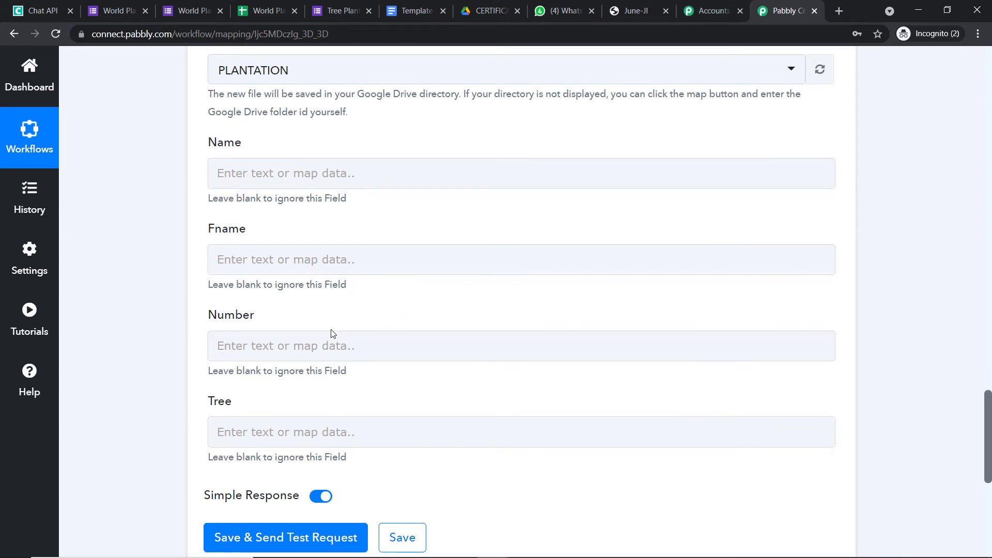
pyautogui.scroll(1, 422, 310)
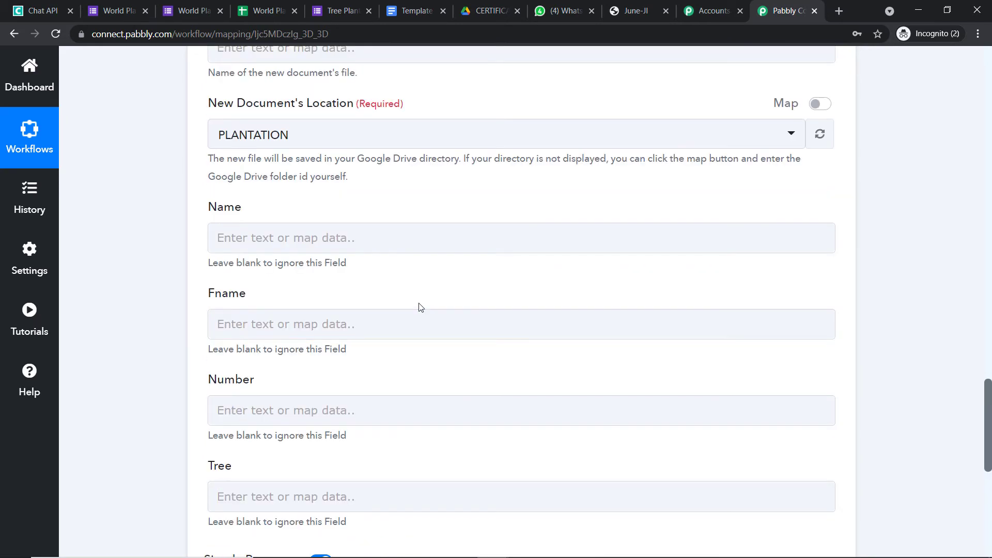
pyautogui.scroll(4, 379, 298)
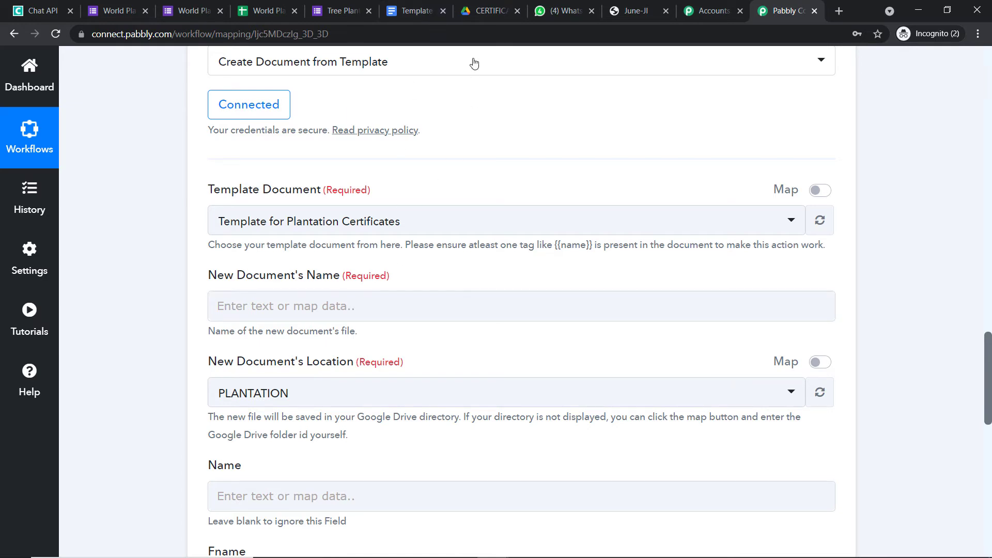
pyautogui.click(479, 12)
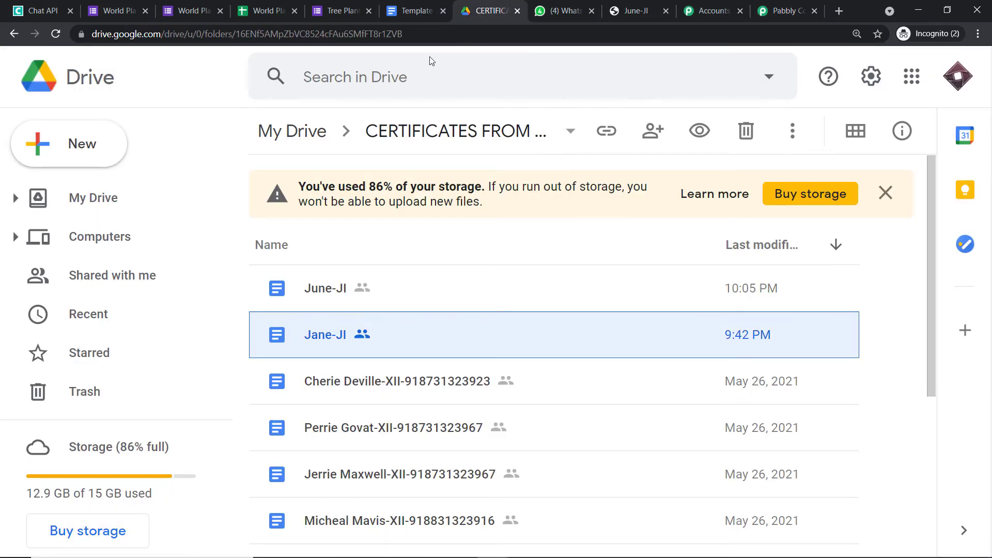
# Create a new My Drive folder named 'PLATATION DAY CERTIFICATES'.
pyautogui.click(66, 81)
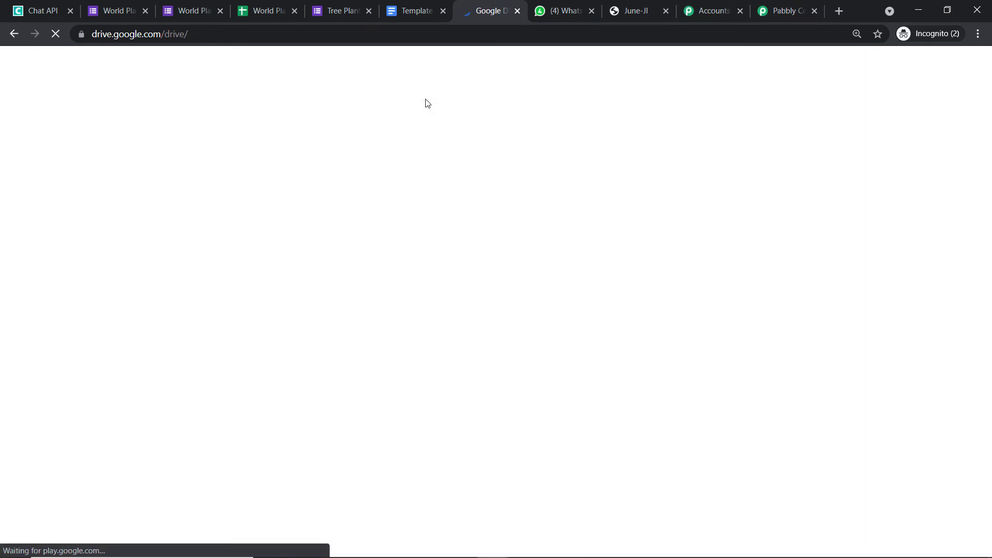
pyautogui.click(93, 147)
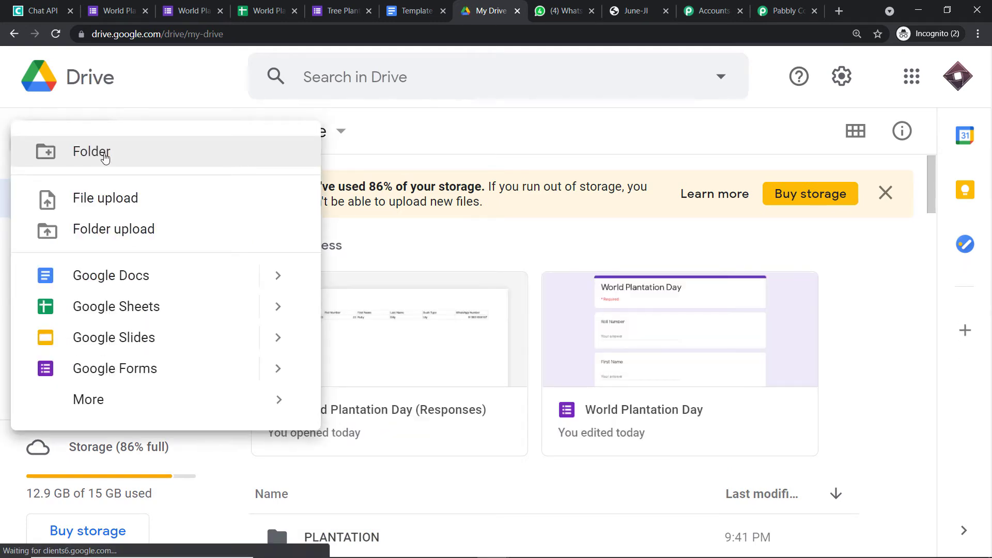
pyautogui.click(104, 155)
pyautogui.press('BackSpace')
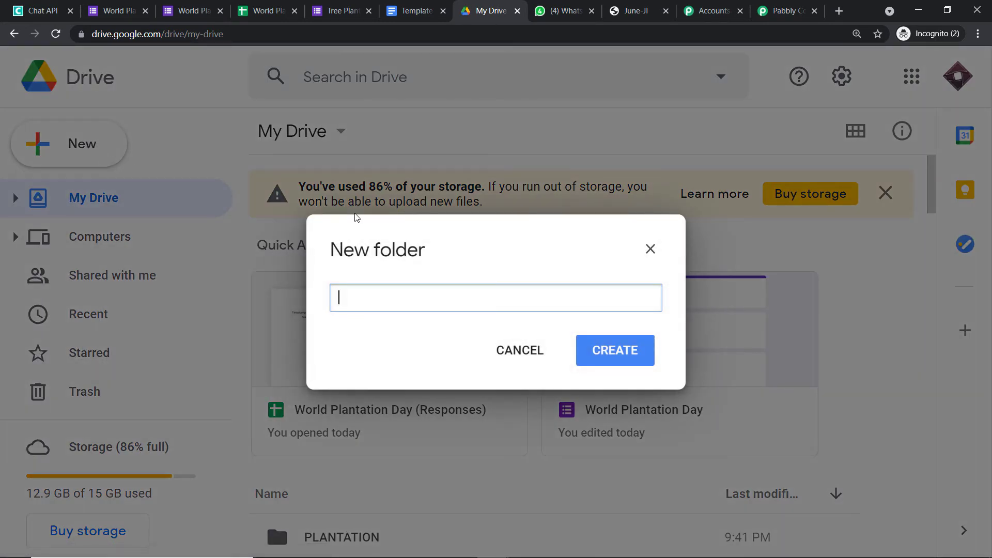
pyautogui.write('CERTIFICATES')
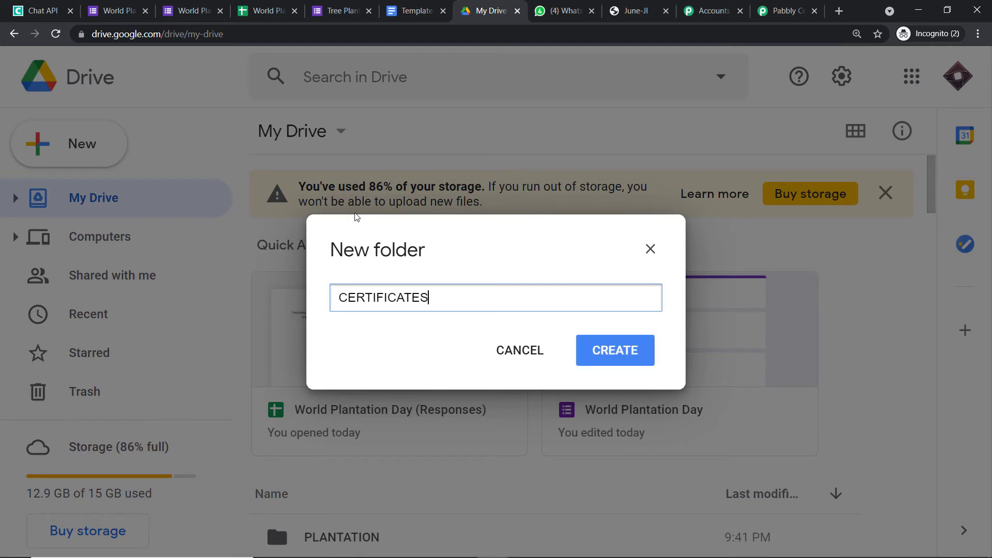
pyautogui.write('PLATAT')
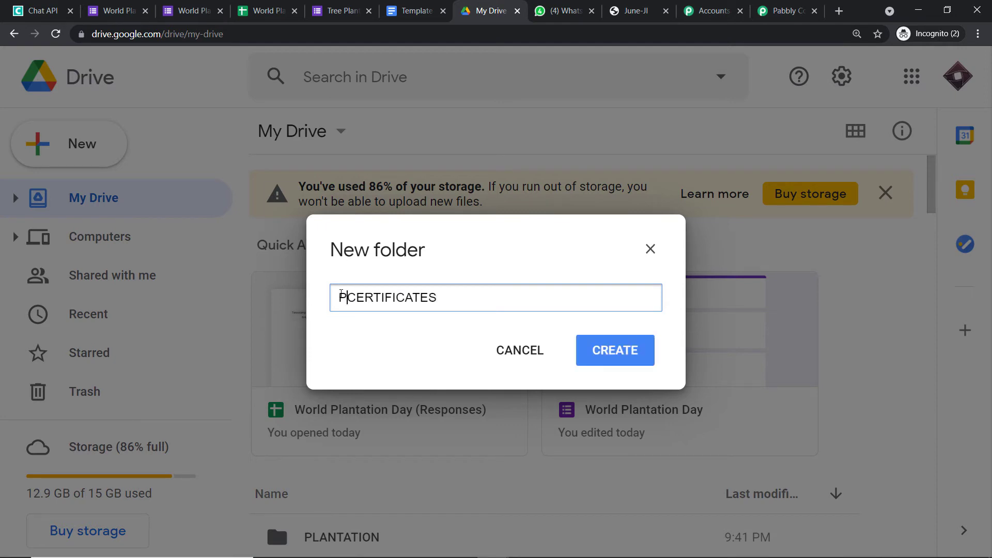
pyautogui.write('ION DAY')
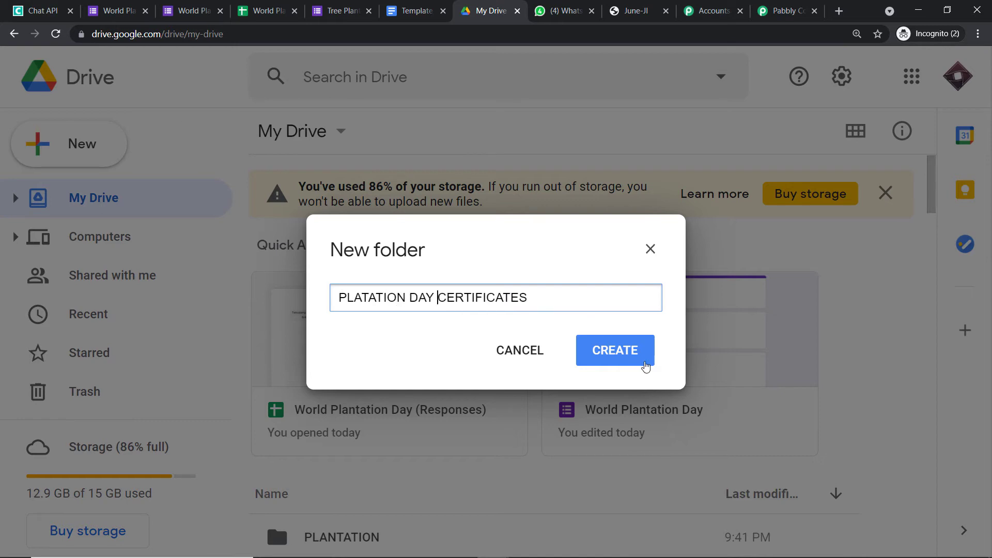
pyautogui.click(642, 355)
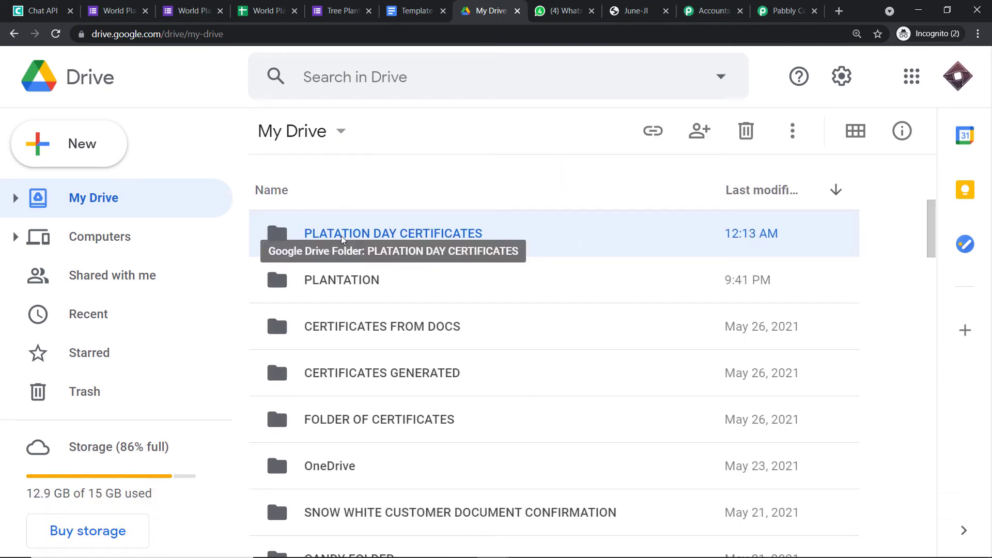
# Rename the folder to 'PLANTATION DAY CERTIFICATES' by adding the missing N.
pyautogui.rightClick(341, 239)
pyautogui.click(317, 237)
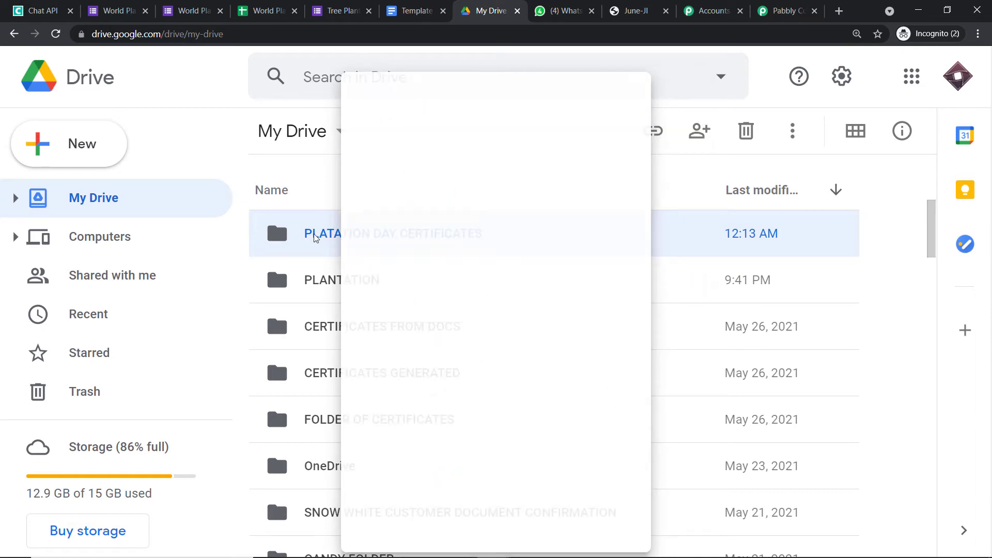
pyautogui.scroll(3, 362, 238)
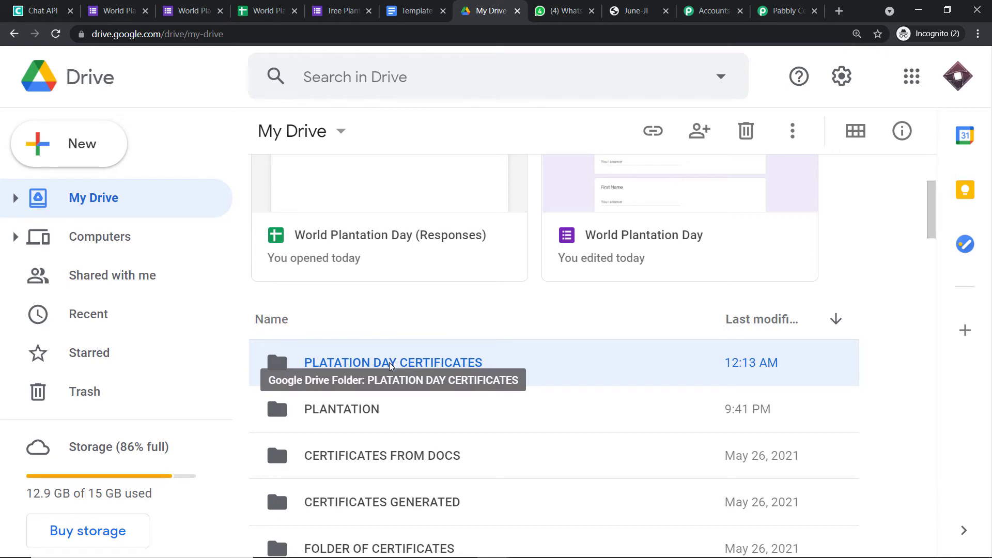
pyautogui.rightClick(393, 362)
pyautogui.moveTo(433, 363)
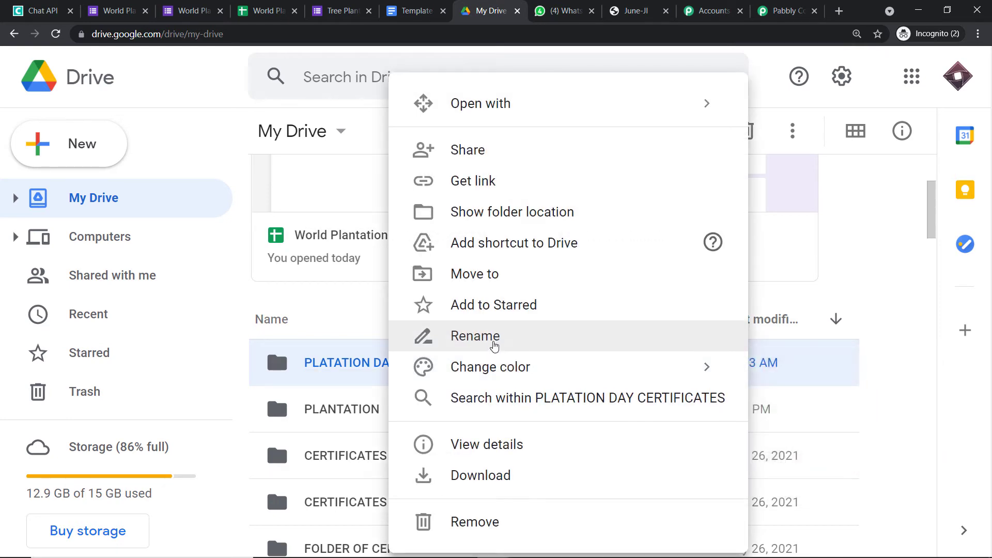
pyautogui.click(459, 337)
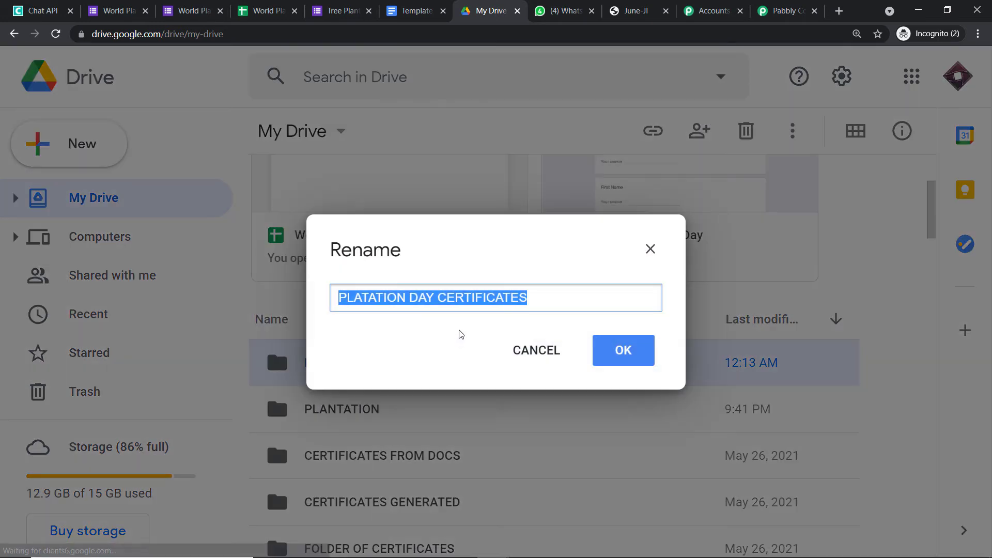
pyautogui.click(368, 297)
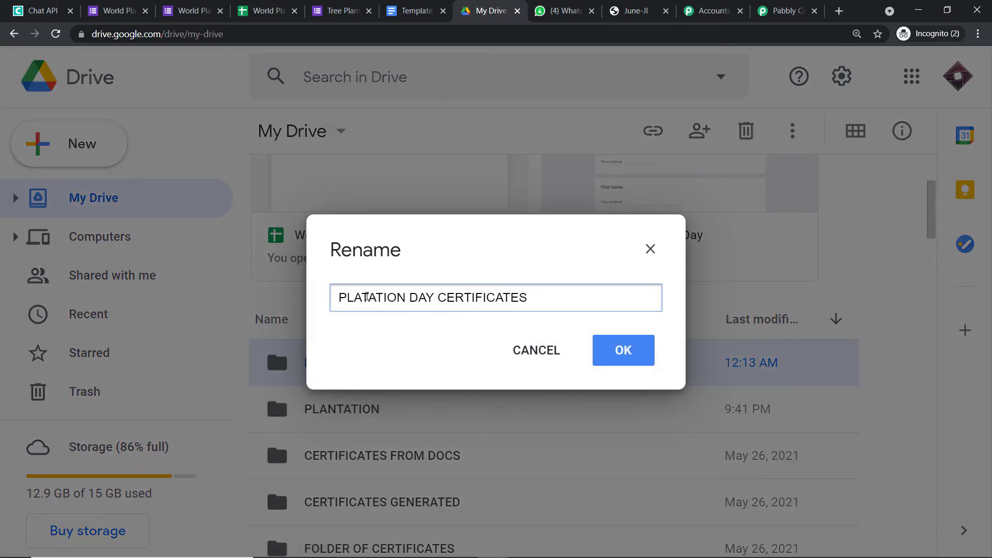
pyautogui.write('N')
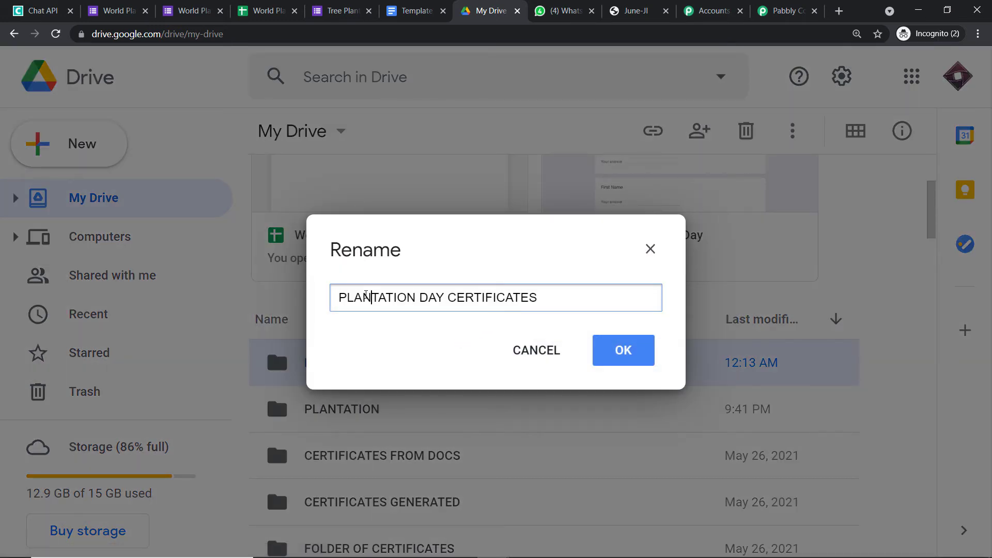
pyautogui.click(623, 350)
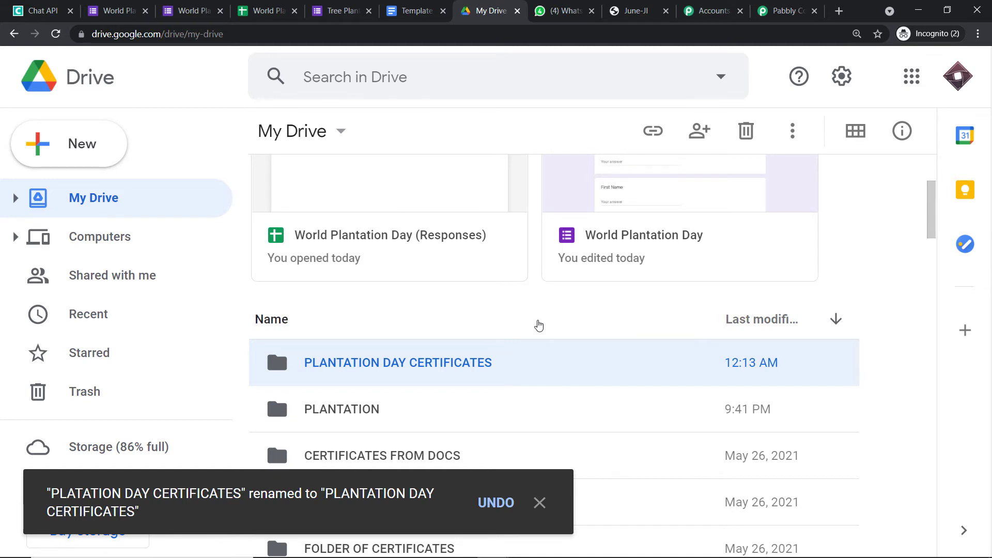
# Refresh the Drive folders and set New Document's Location to PLANTATION DAY CERTIFICATES.
pyautogui.click(762, 6)
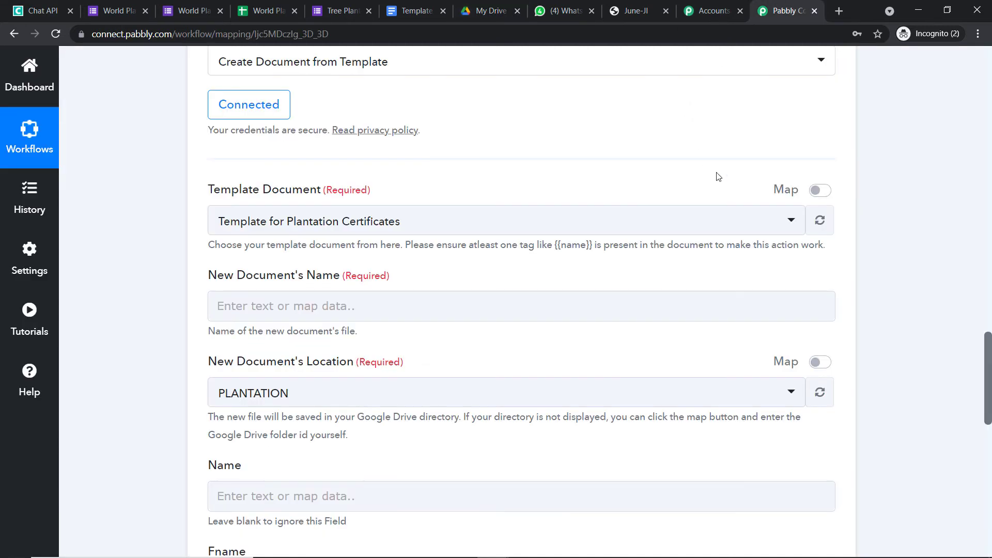
pyautogui.click(820, 396)
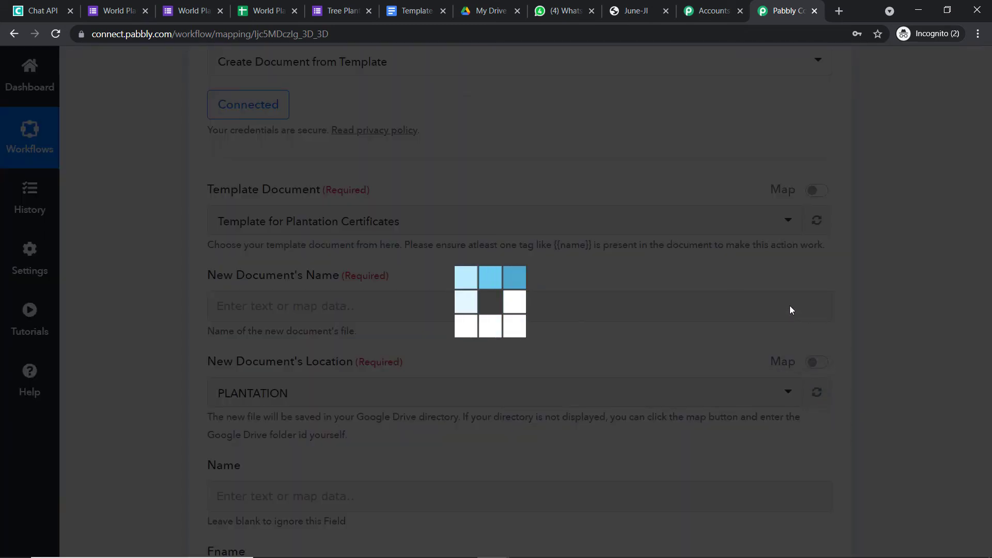
pyautogui.scroll(-3, 695, 281)
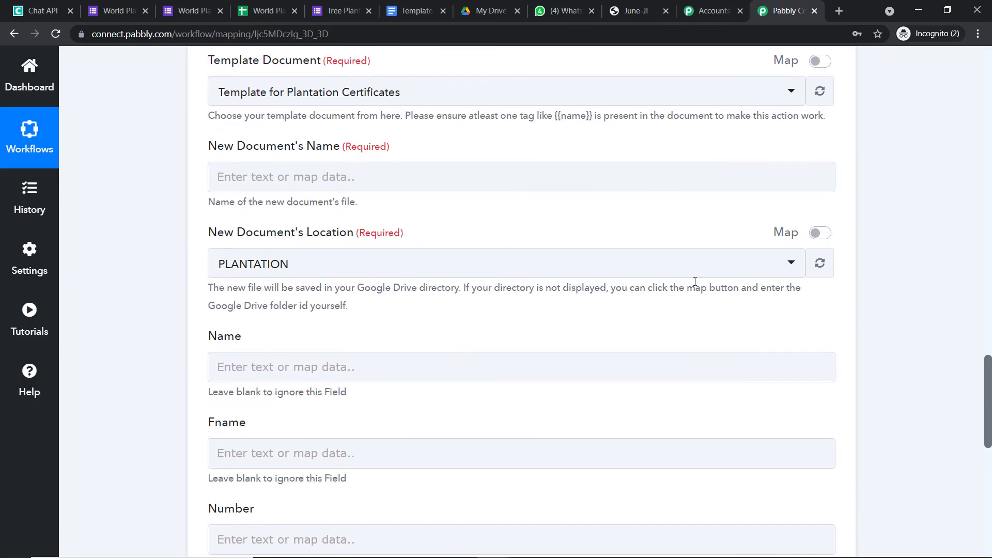
pyautogui.click(686, 273)
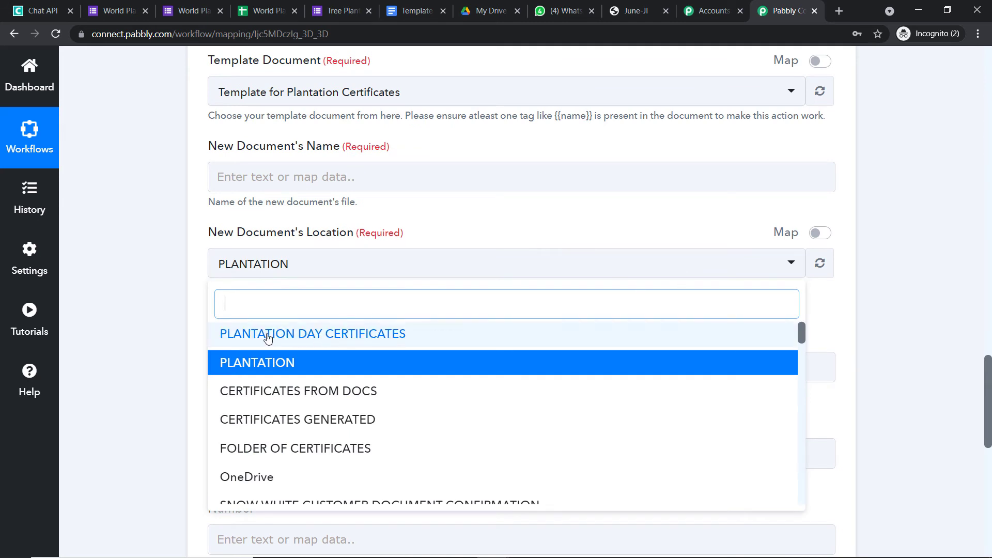
pyautogui.click(373, 341)
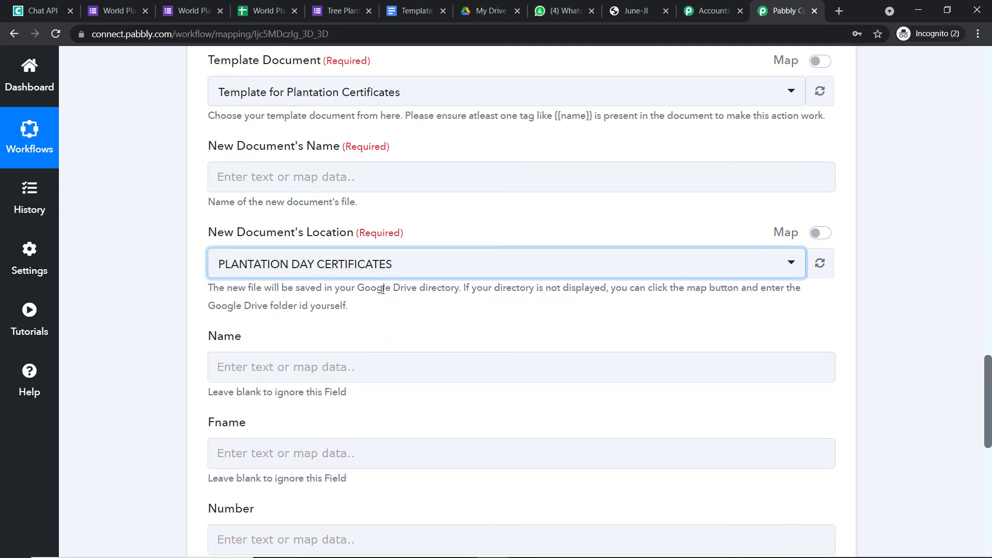
pyautogui.scroll(1, 395, 255)
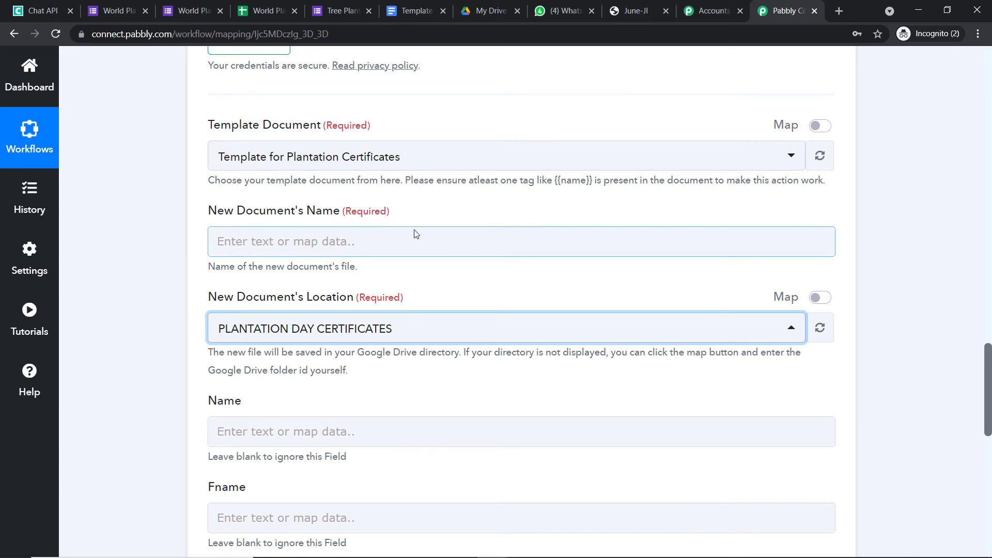
pyautogui.click(418, 10)
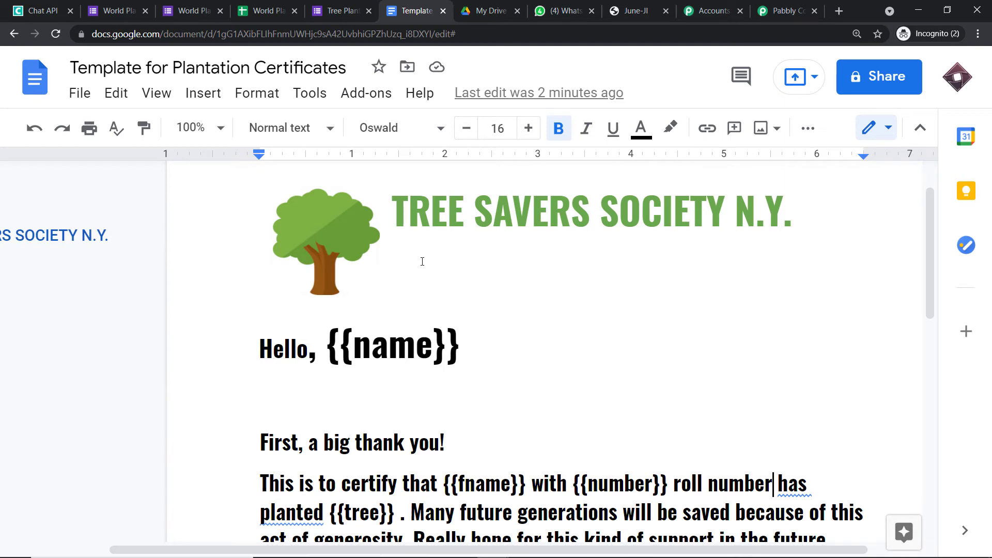
# Check the CERTIFICATES FROM DOCS folder in Google Drive, then return to the Pabbly workflow.
pyautogui.click(495, 5)
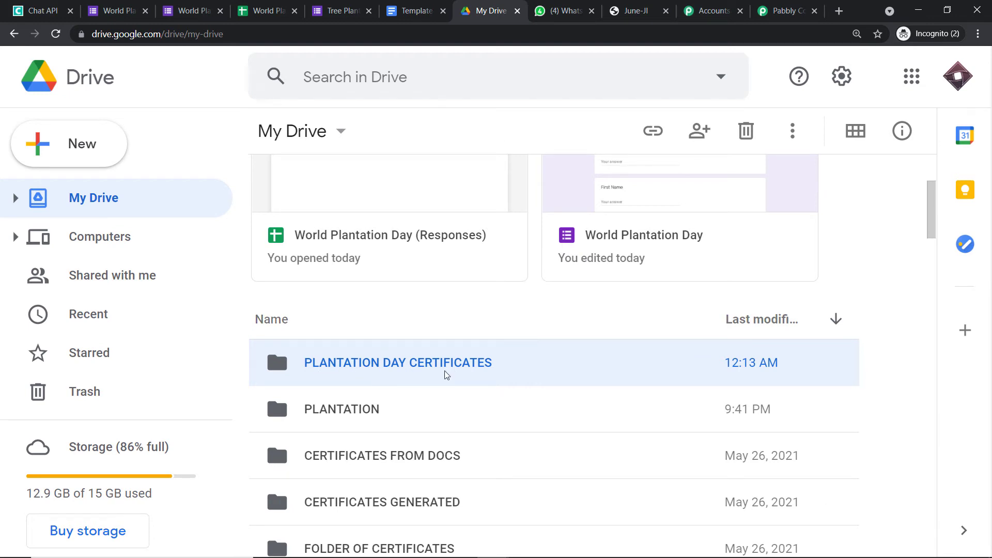
pyautogui.click(779, 5)
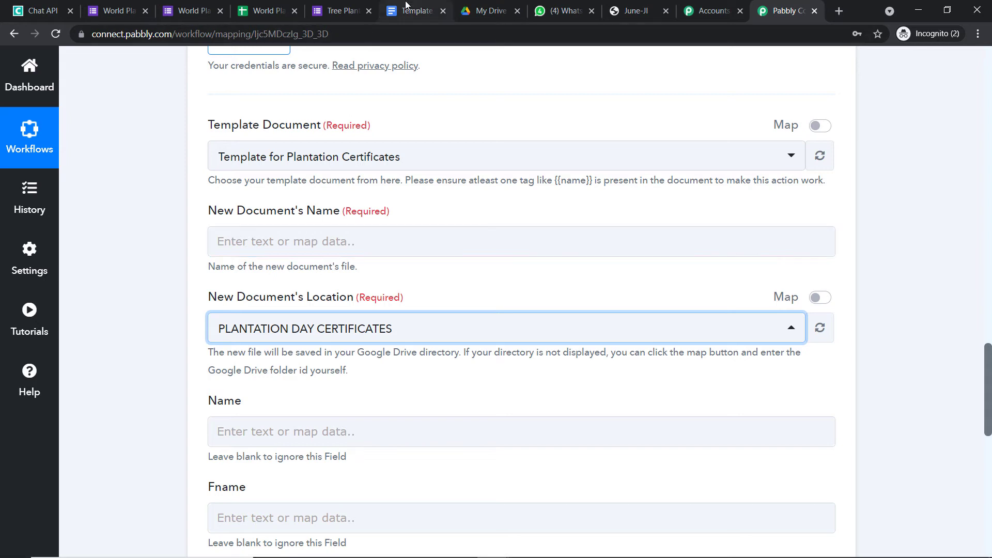
pyautogui.click(485, 11)
pyautogui.scroll(-1, 393, 254)
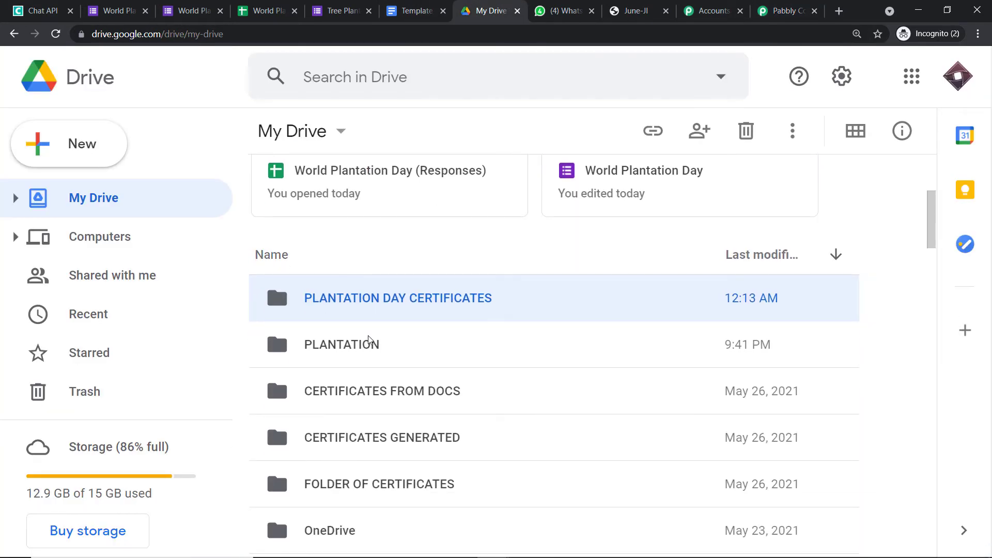
pyautogui.doubleClick(366, 389)
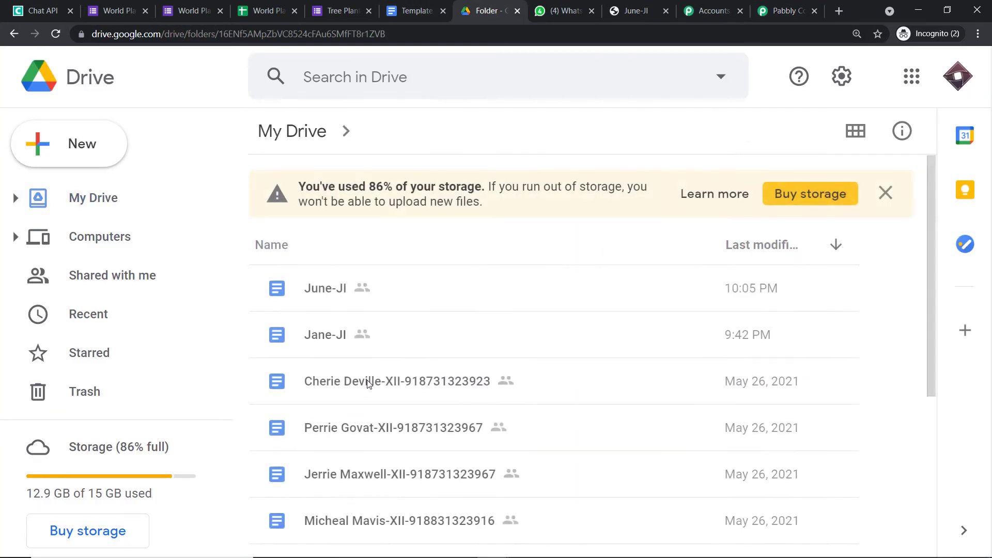
pyautogui.scroll(-1, 351, 392)
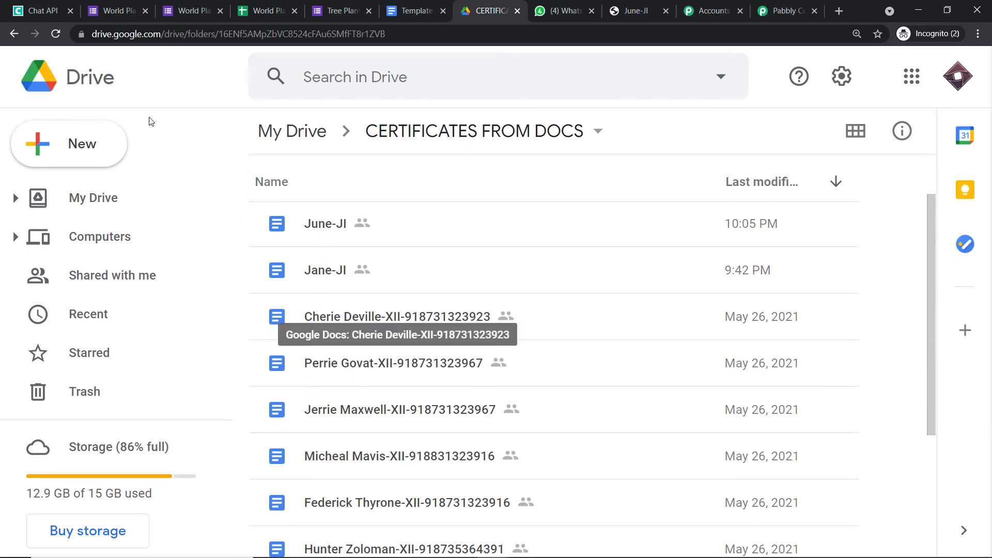
pyautogui.click(13, 33)
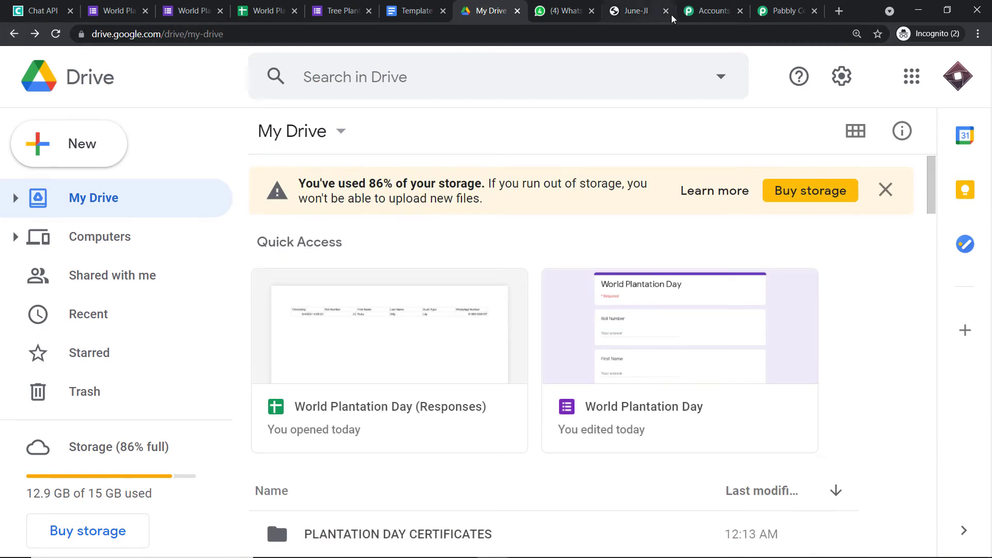
pyautogui.click(785, 11)
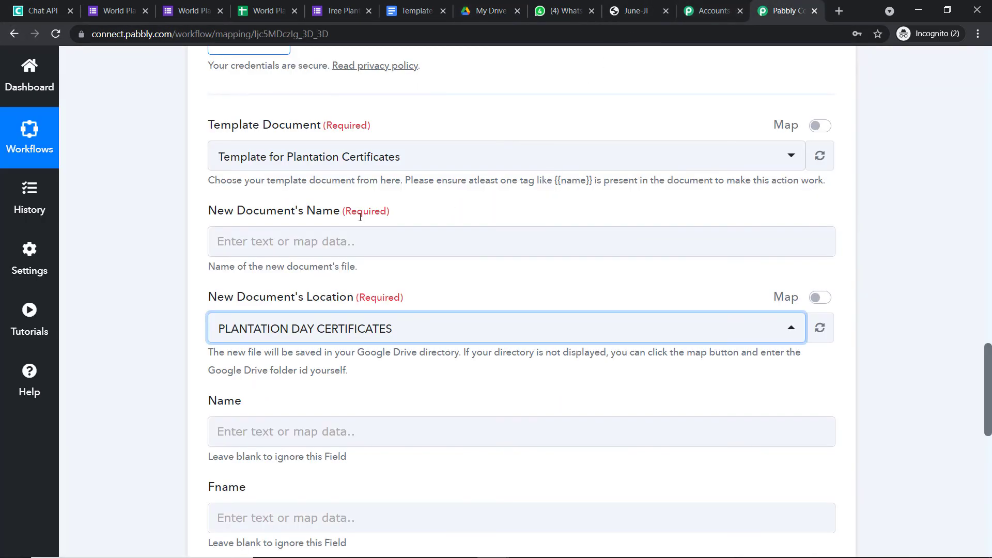
# Set the new document's name to First Name, '-', Roll Number from the Google Forms response.
pyautogui.click(309, 240)
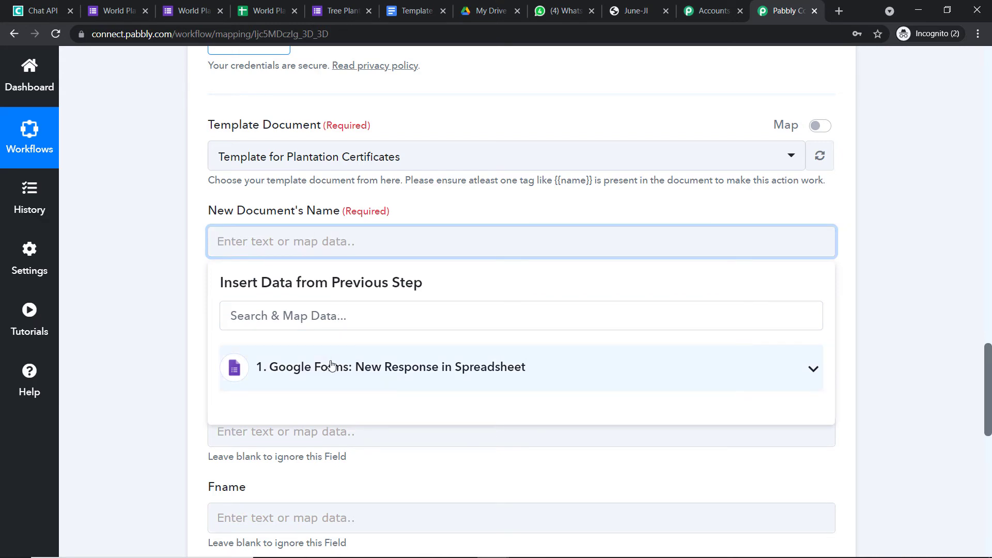
pyautogui.click(519, 358)
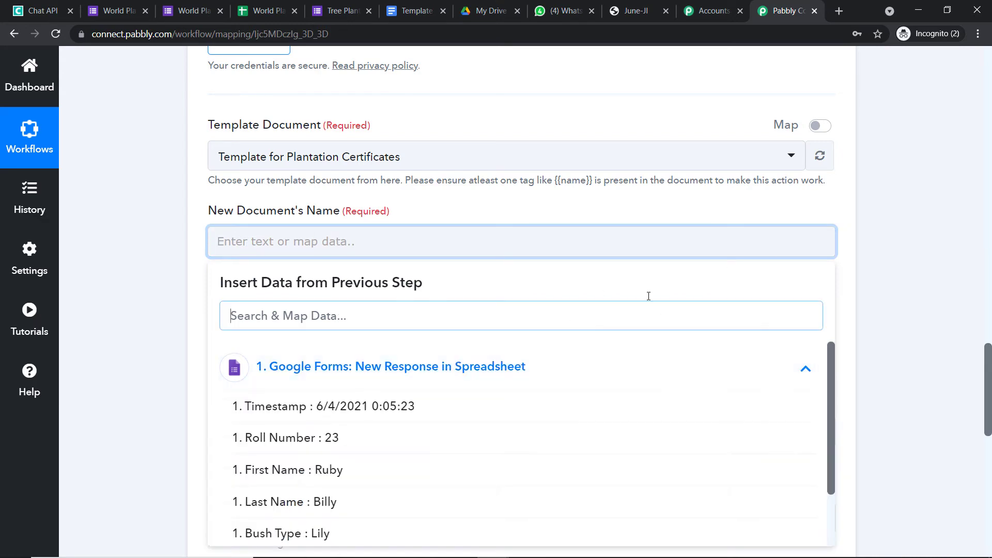
pyautogui.moveTo(987, 352); pyautogui.dragTo(988, 269)
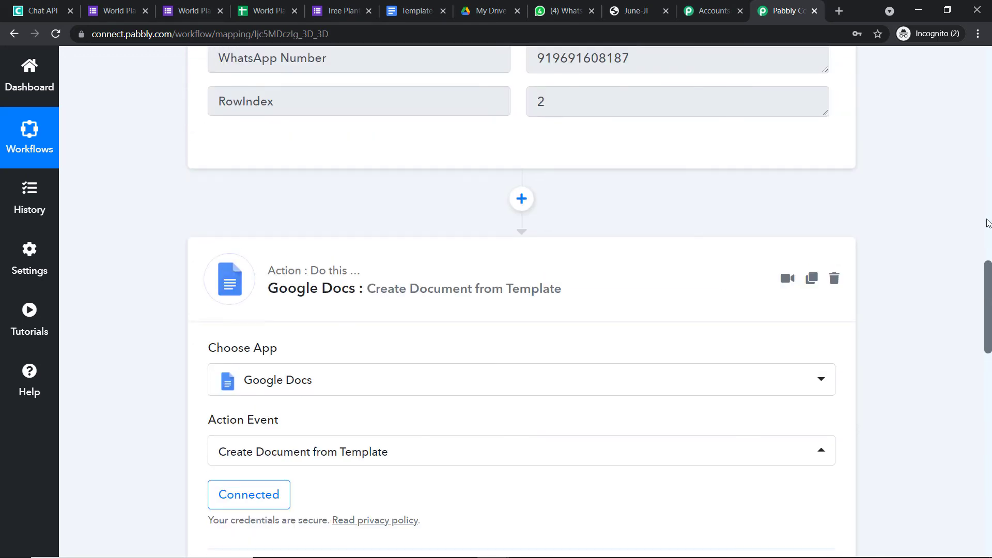
pyautogui.scroll(5, 658, 129)
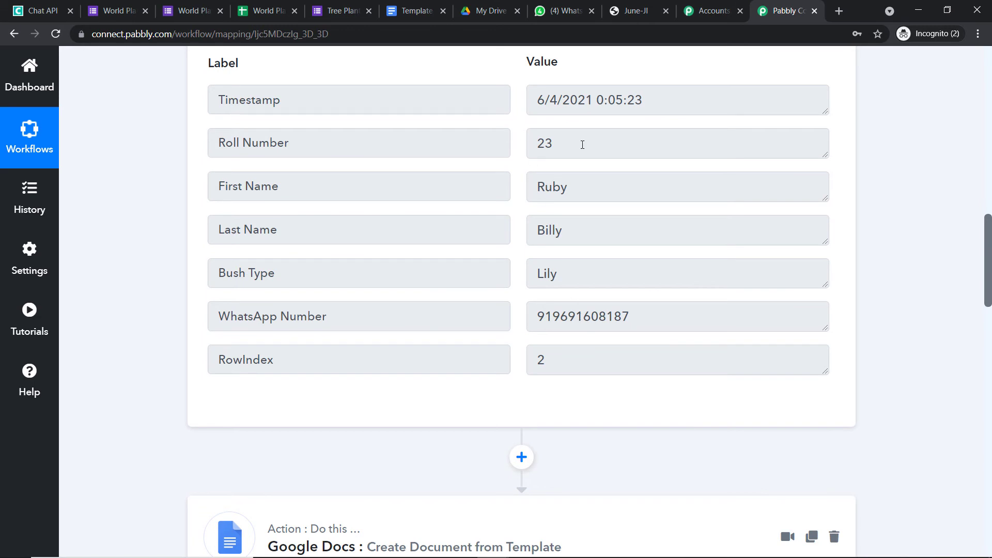
pyautogui.scroll(-12, 582, 145)
pyautogui.click(261, 304)
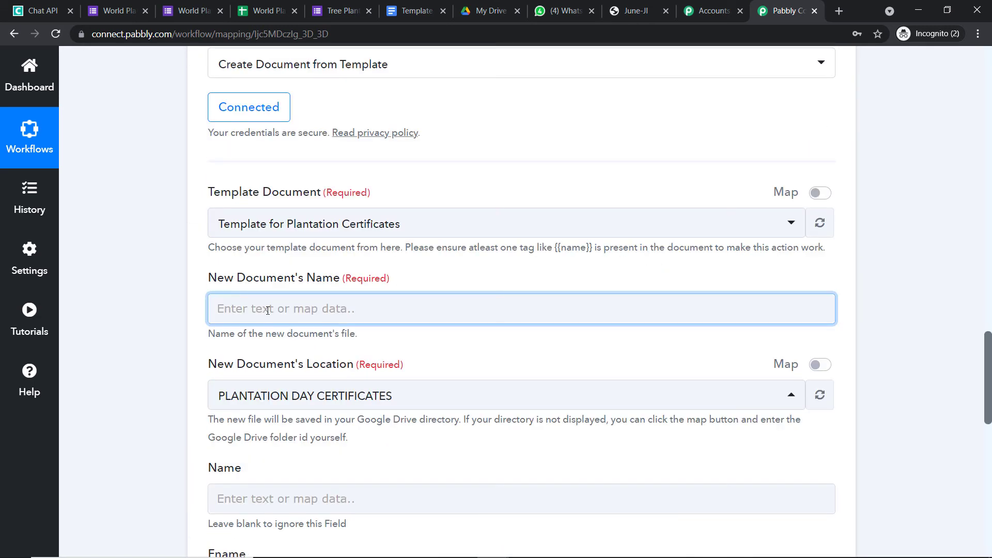
pyautogui.scroll(-2, 357, 471)
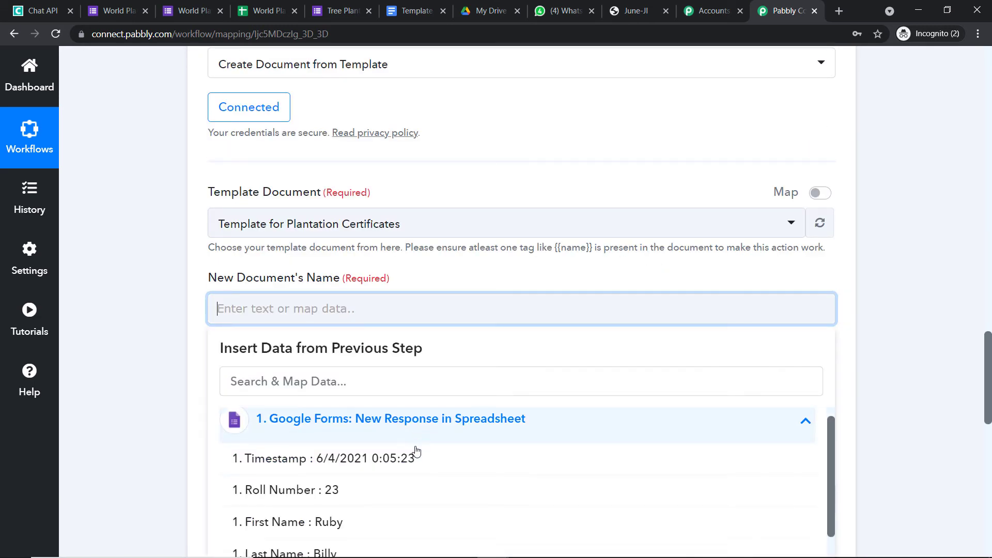
pyautogui.click(369, 477)
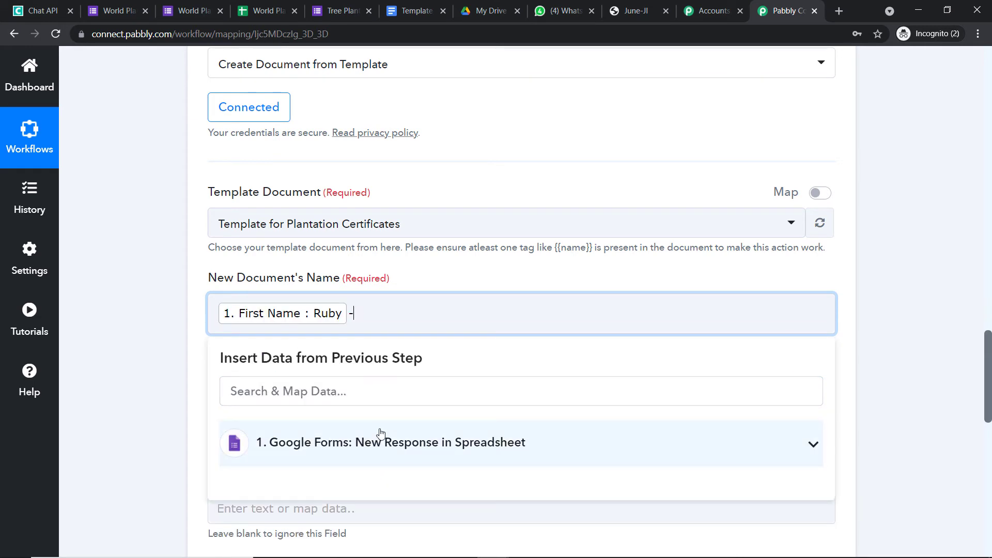
pyautogui.click(346, 454)
pyautogui.click(327, 513)
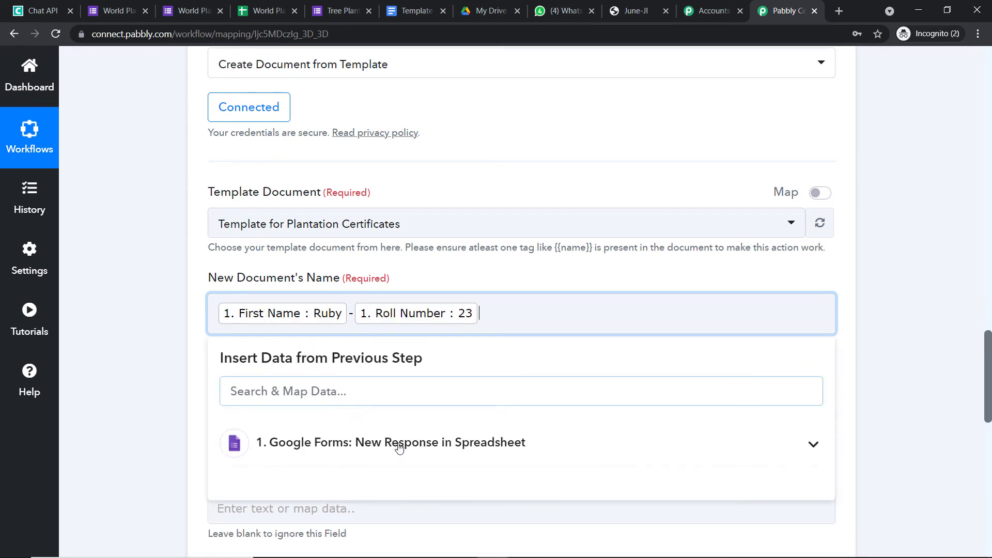
pyautogui.click(549, 129)
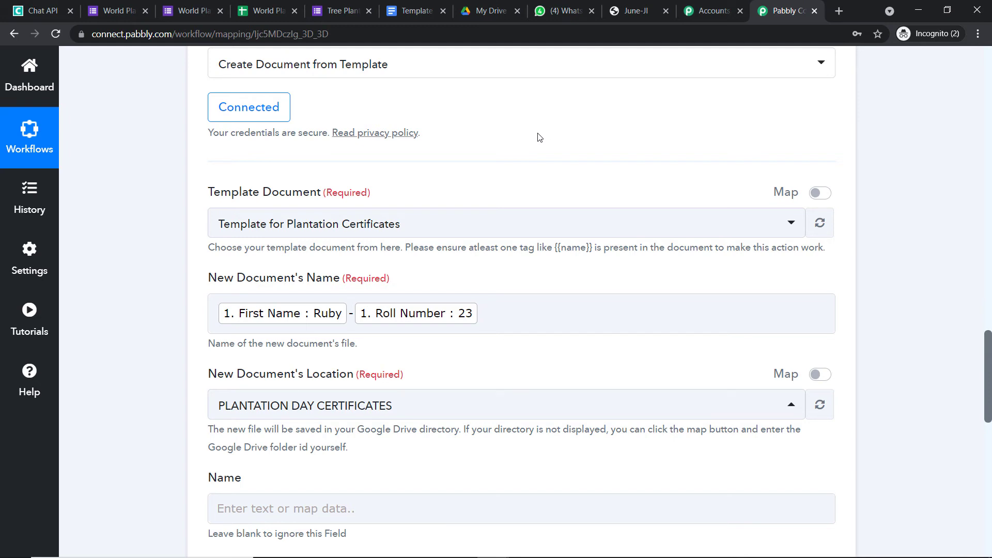
pyautogui.scroll(-4, 547, 184)
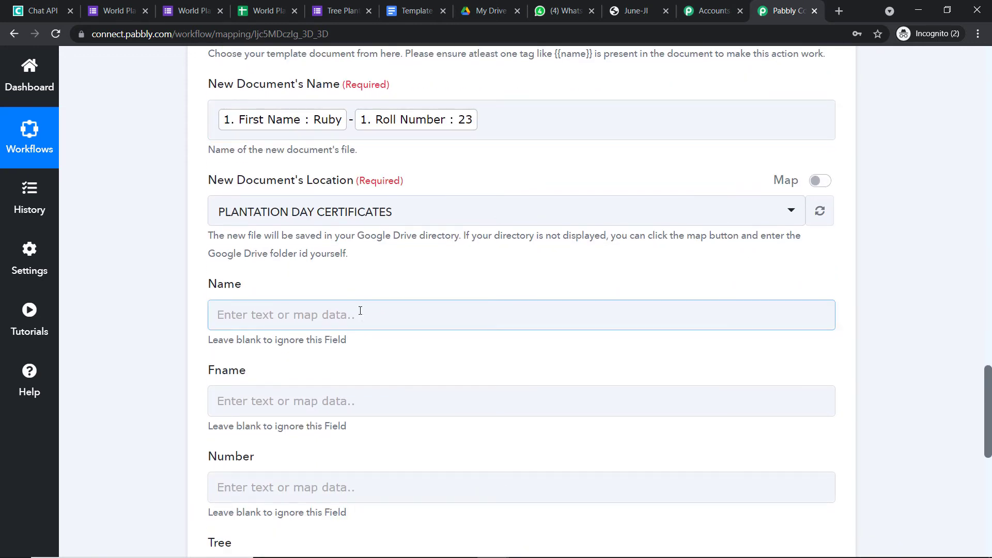
# Map the template's Name field to the form response's First Name.
pyautogui.click(343, 314)
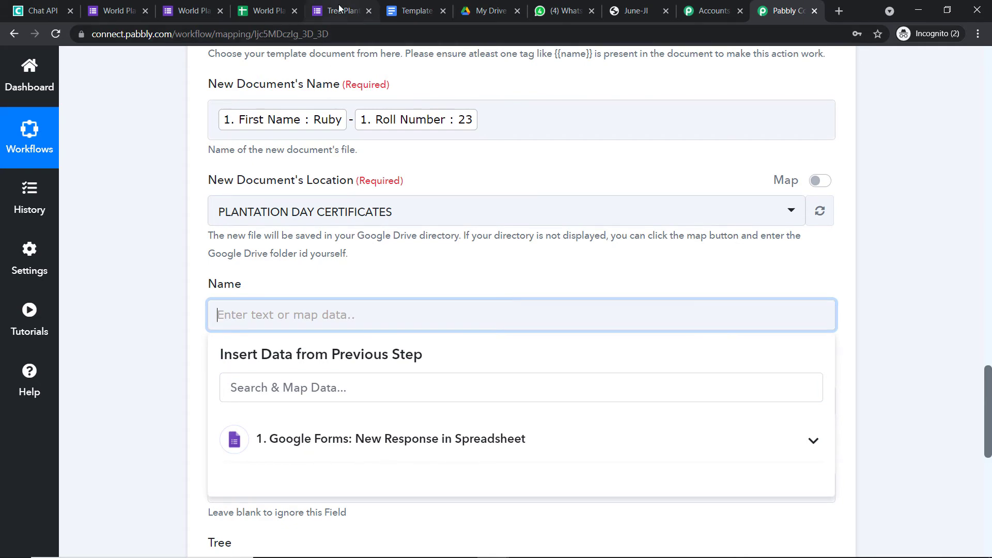
pyautogui.click(410, 11)
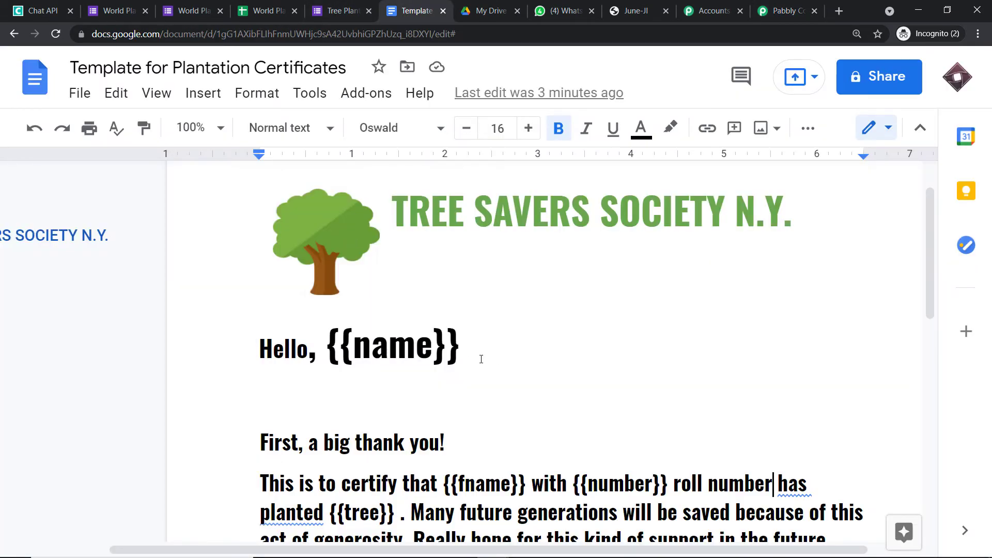
pyautogui.click(709, 5)
pyautogui.click(767, 6)
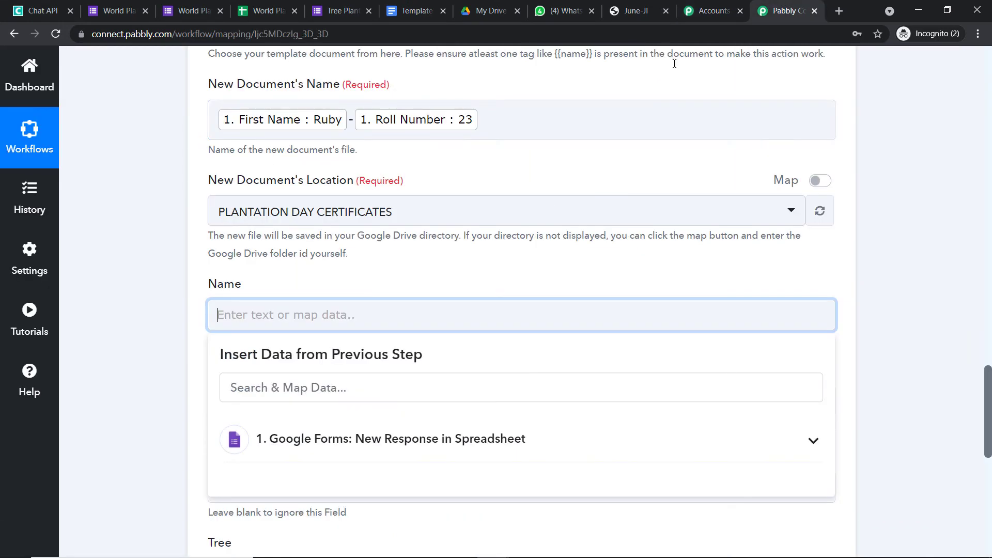
pyautogui.click(434, 439)
pyautogui.scroll(-1, 365, 483)
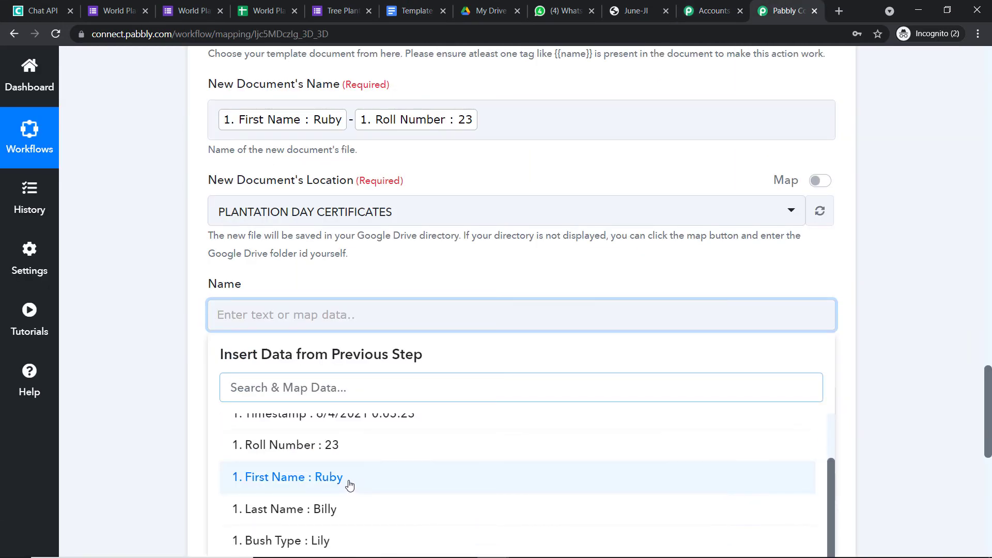
pyautogui.click(348, 482)
pyautogui.click(444, 257)
pyautogui.scroll(-2, 453, 286)
pyautogui.scroll(-1, 453, 286)
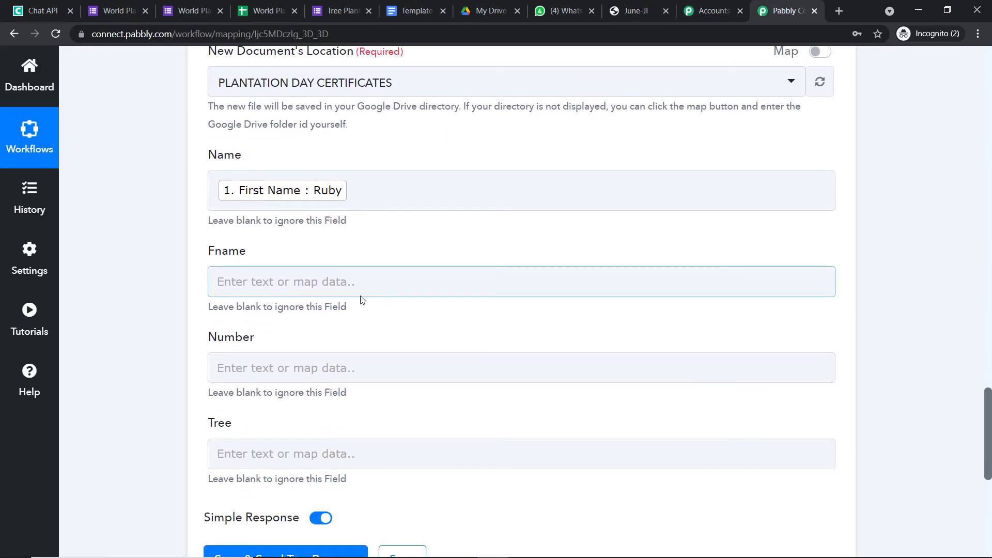
# Map the Fname field to the response's First Name followed by Last Name.
pyautogui.click(363, 300)
pyautogui.click(379, 408)
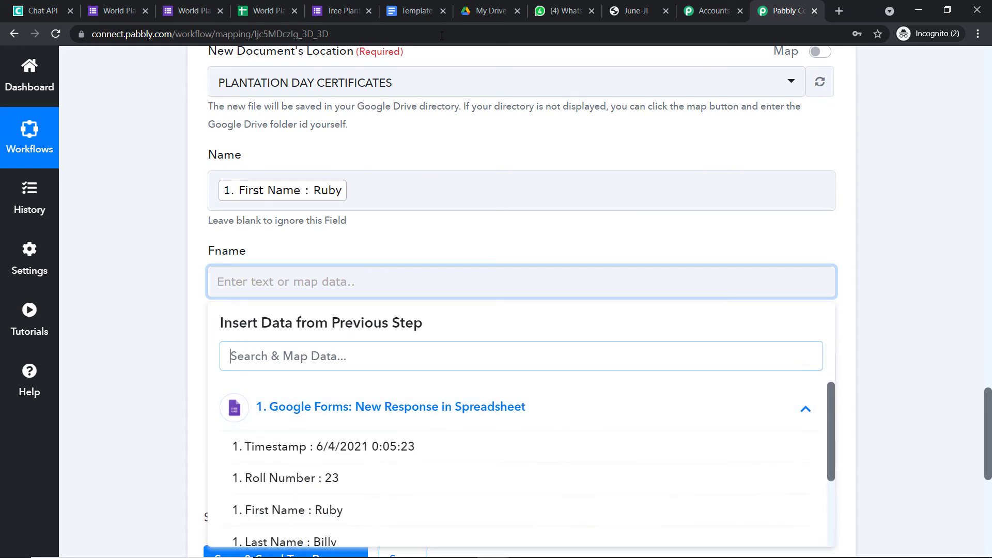
pyautogui.click(424, 11)
pyautogui.scroll(-1, 467, 376)
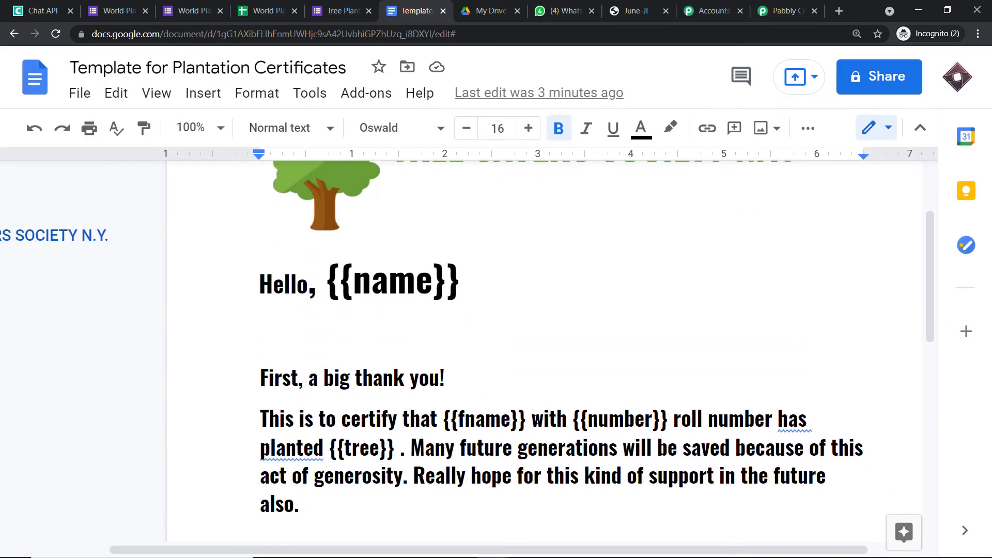
pyautogui.click(784, 11)
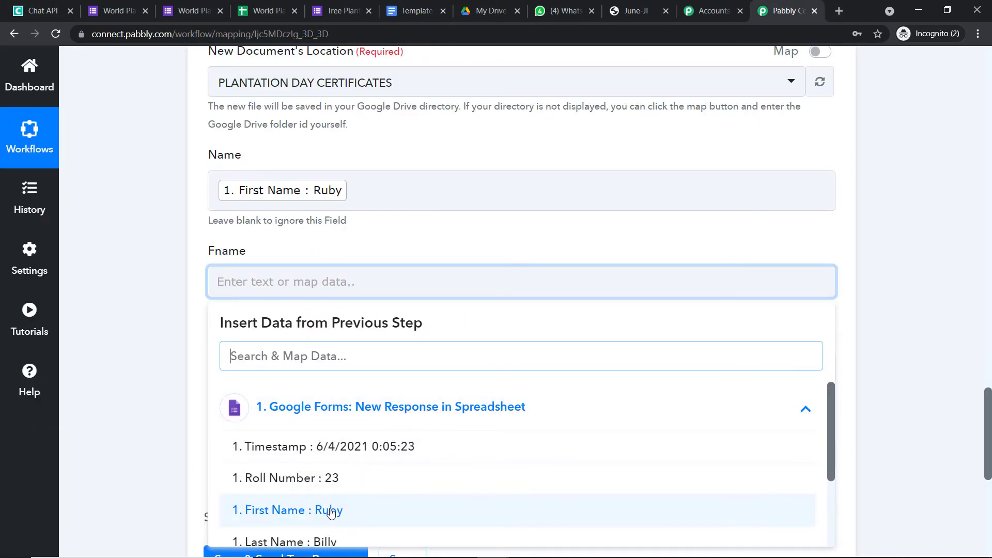
pyautogui.click(331, 512)
pyautogui.click(381, 421)
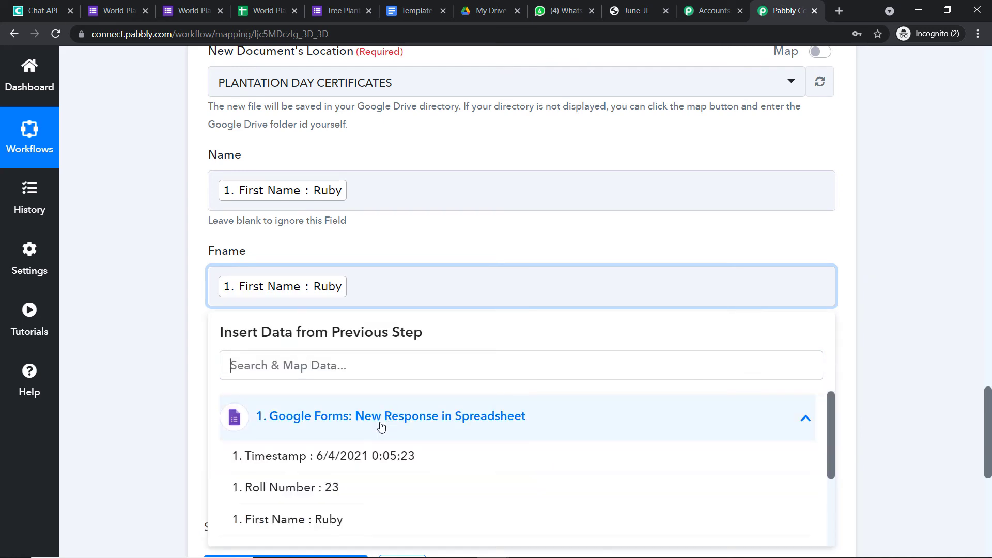
pyautogui.scroll(-1, 374, 496)
pyautogui.click(374, 496)
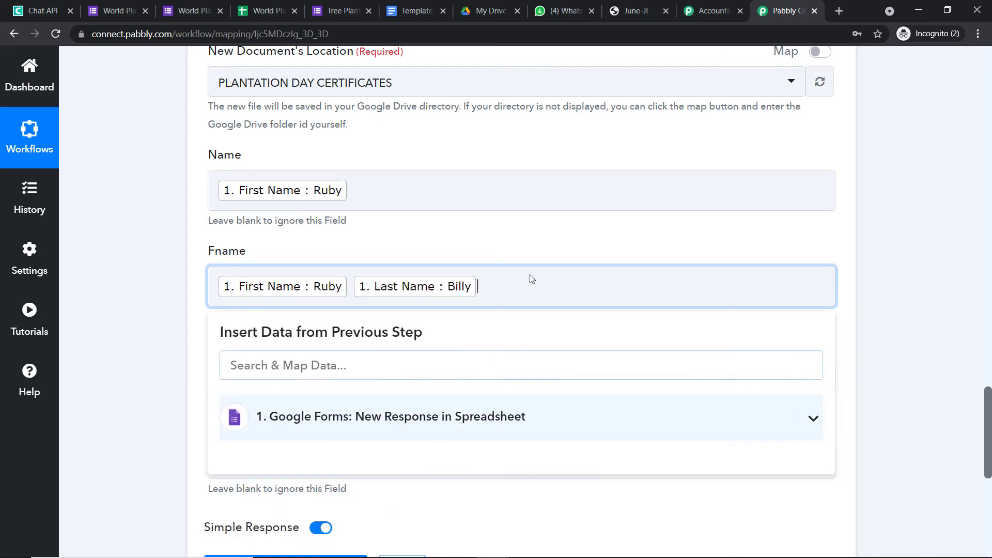
pyautogui.click(561, 246)
pyautogui.scroll(-1, 476, 260)
# Map the Number field to the response's Roll Number.
pyautogui.click(363, 311)
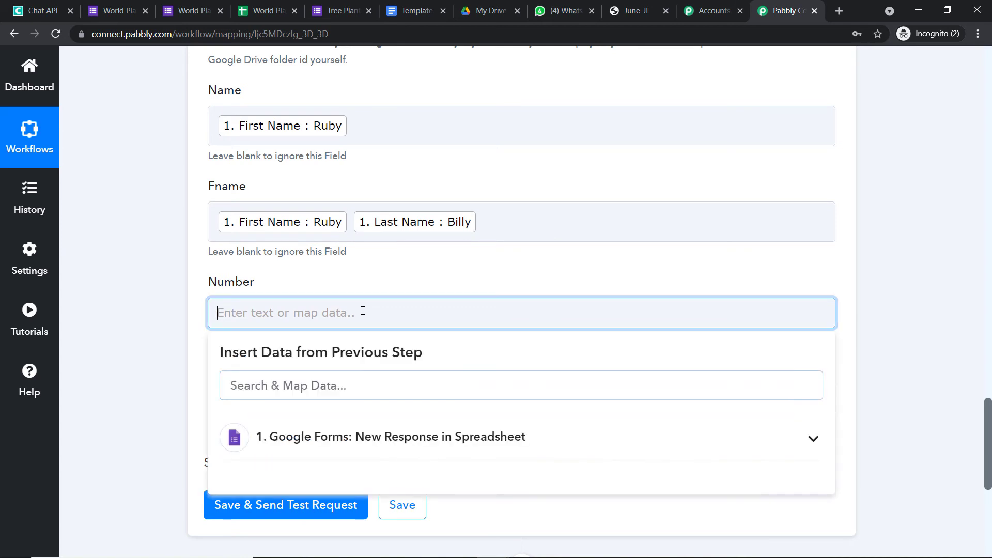
pyautogui.click(394, 443)
pyautogui.scroll(-2, 443, 443)
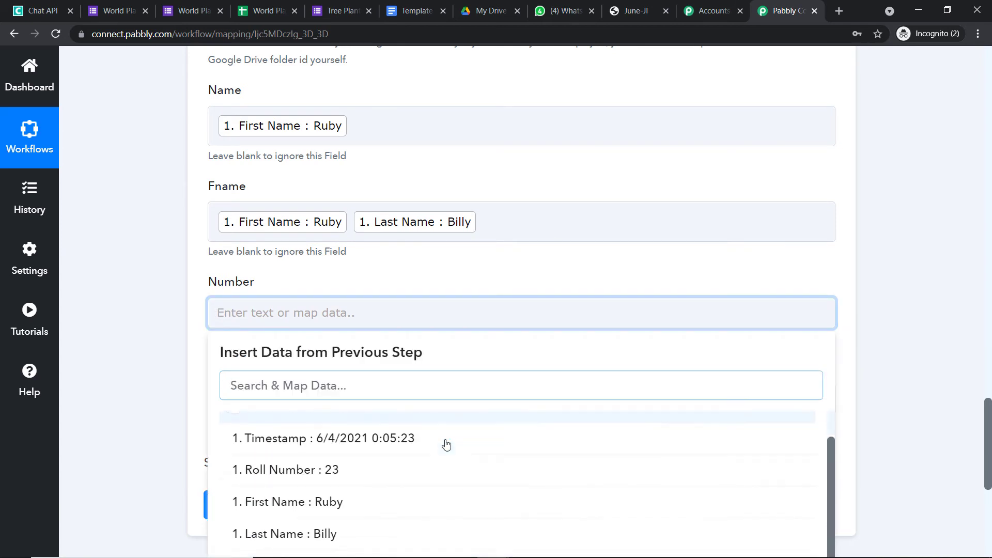
pyautogui.click(394, 451)
pyautogui.click(526, 268)
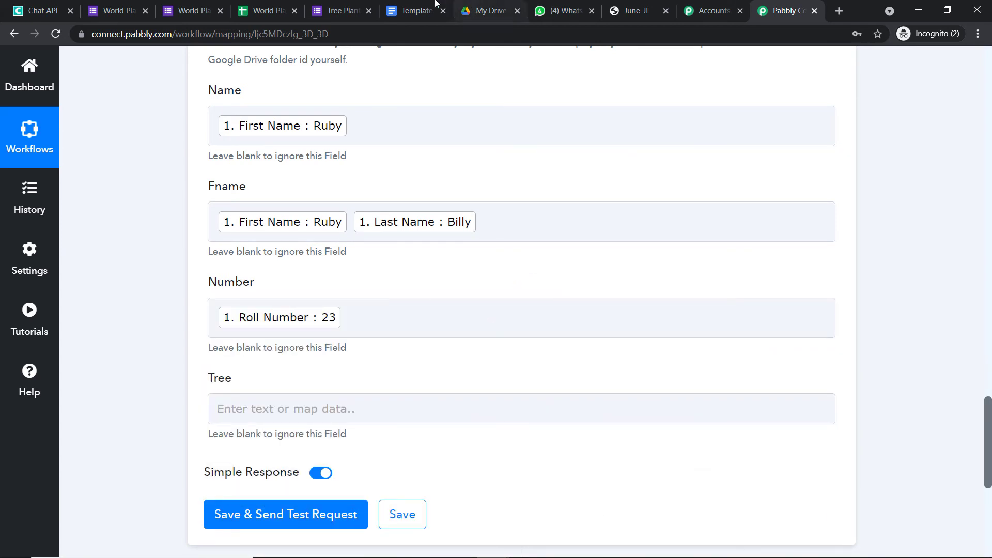
# Map the template's Tree field to the response's Bush Type and review all mappings.
pyautogui.click(416, 10)
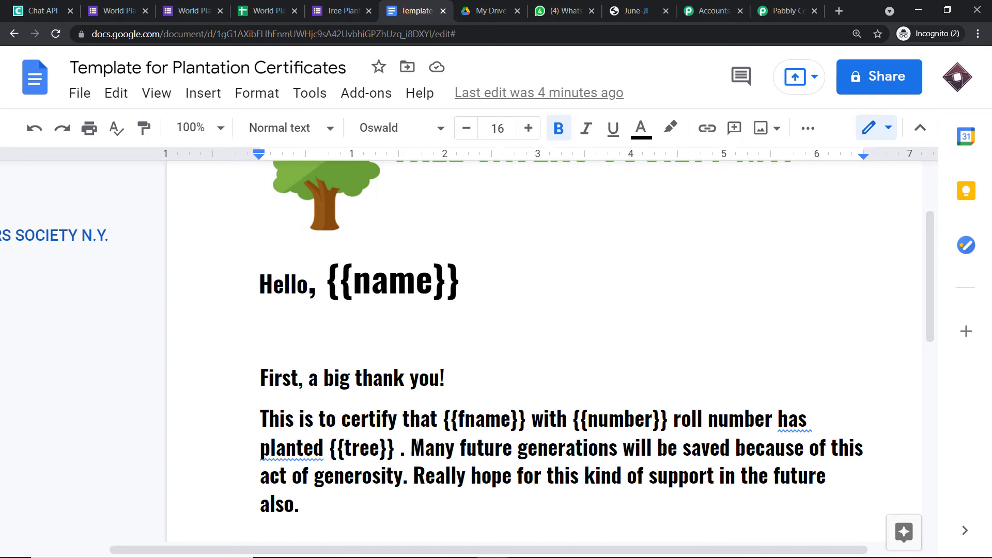
pyautogui.click(785, 10)
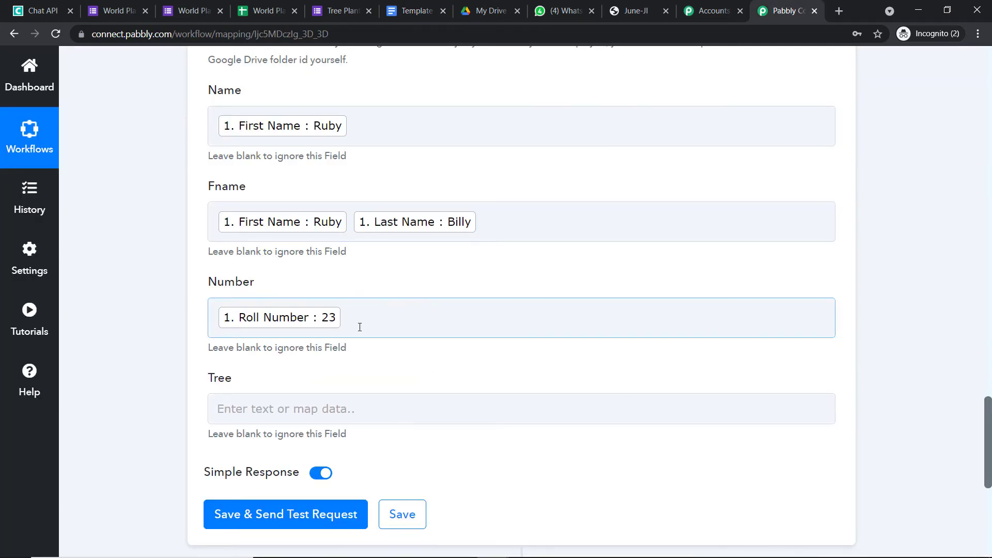
pyautogui.scroll(-1, 359, 327)
pyautogui.click(294, 343)
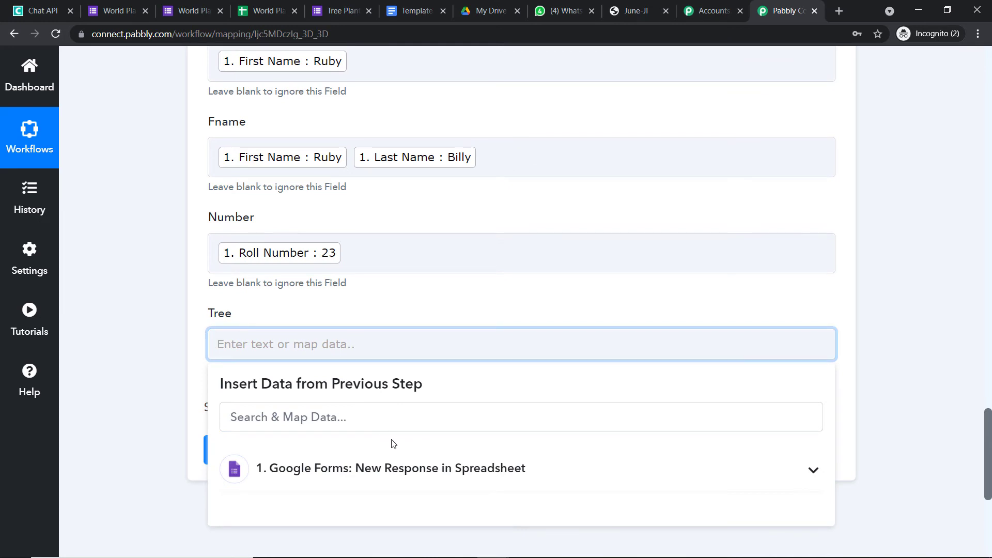
pyautogui.click(393, 468)
pyautogui.scroll(-4, 482, 400)
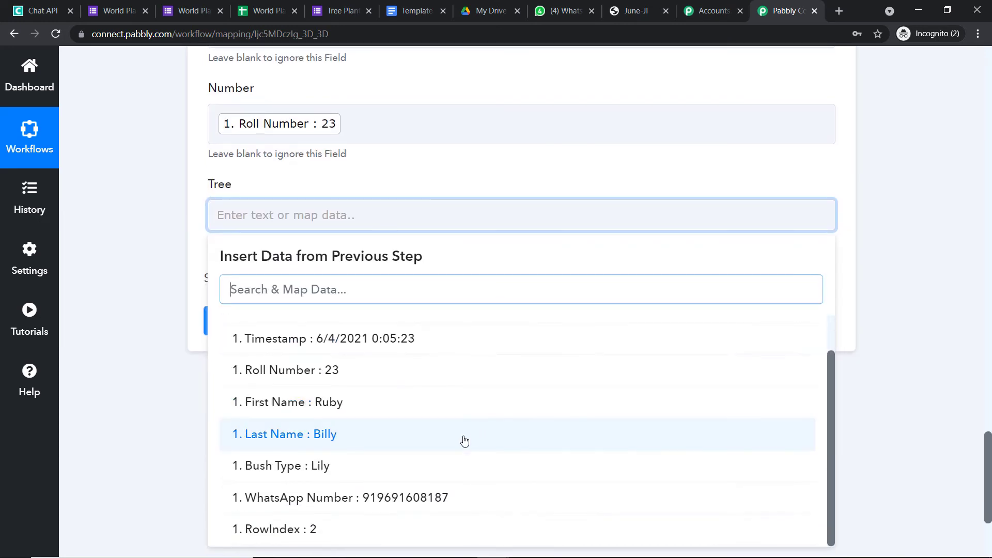
pyautogui.scroll(-1, 420, 454)
pyautogui.click(422, 452)
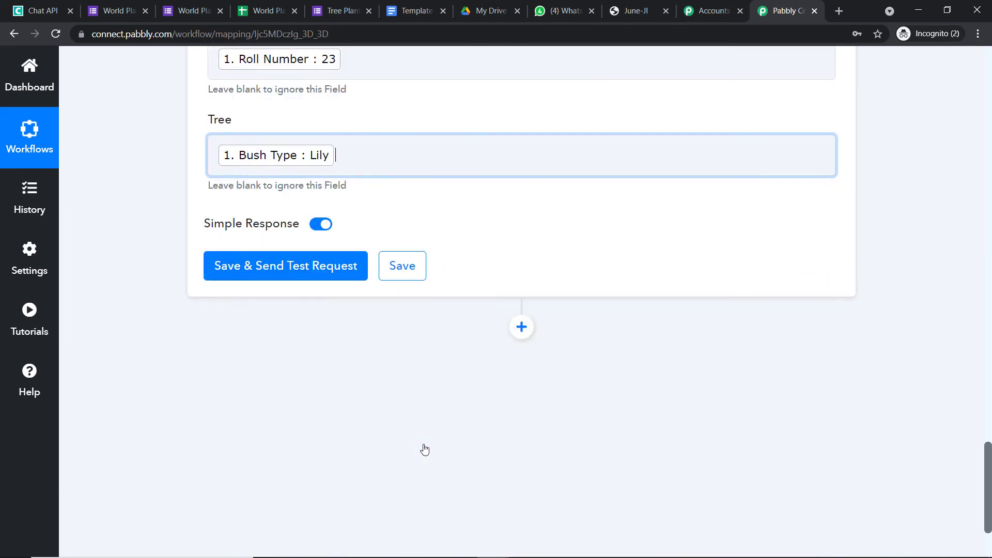
pyautogui.click(819, 106)
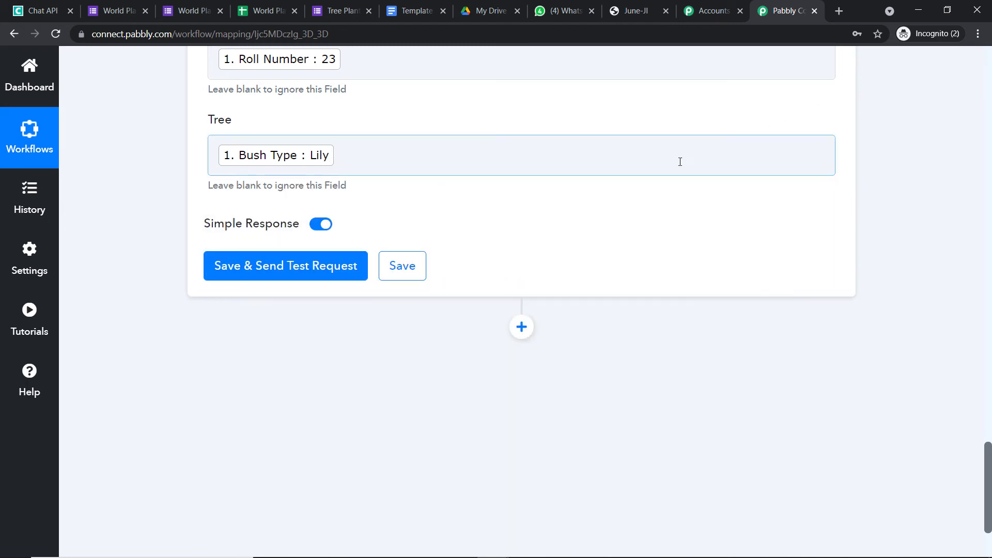
pyautogui.scroll(1, 610, 186)
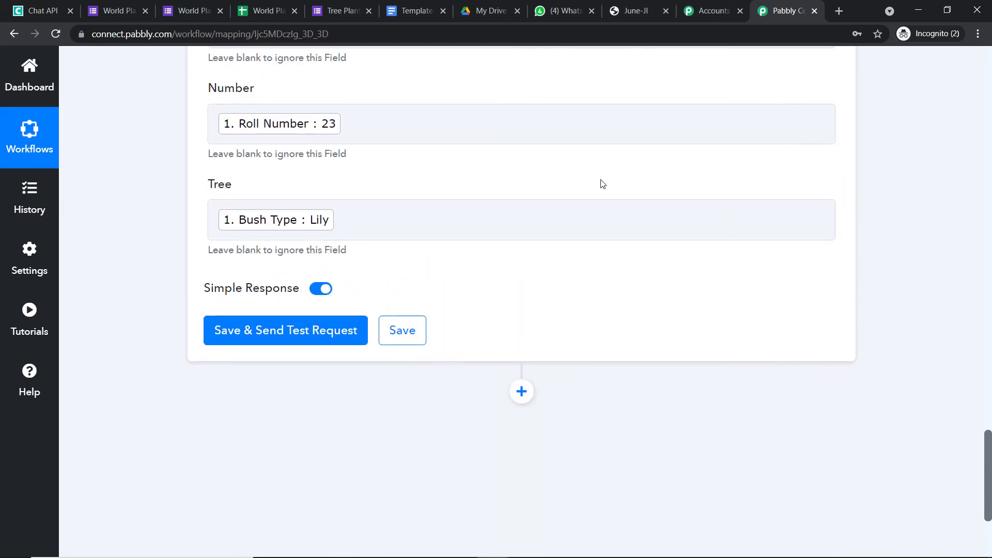
pyautogui.scroll(7, 601, 184)
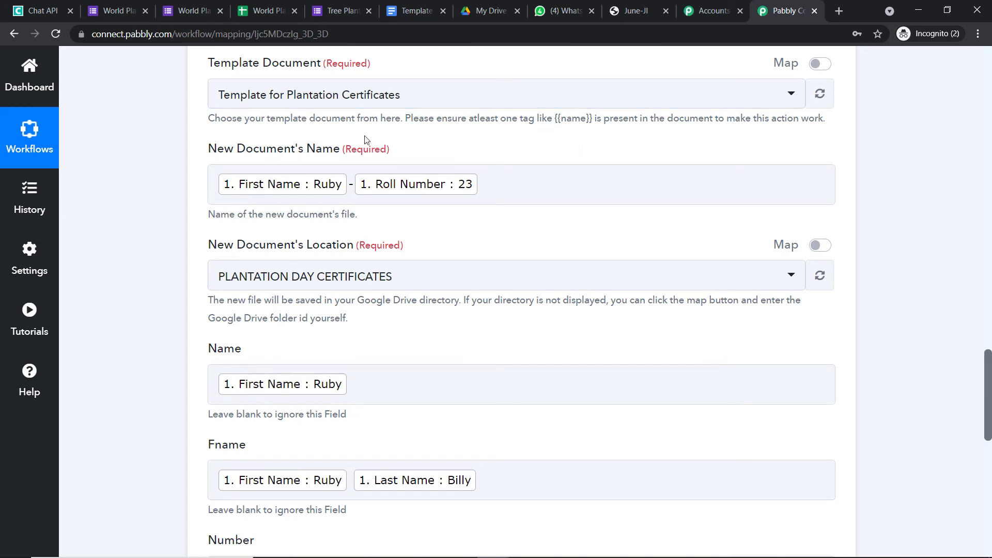
pyautogui.scroll(-1, 371, 169)
pyautogui.scroll(-4, 371, 169)
pyautogui.scroll(3, 531, 232)
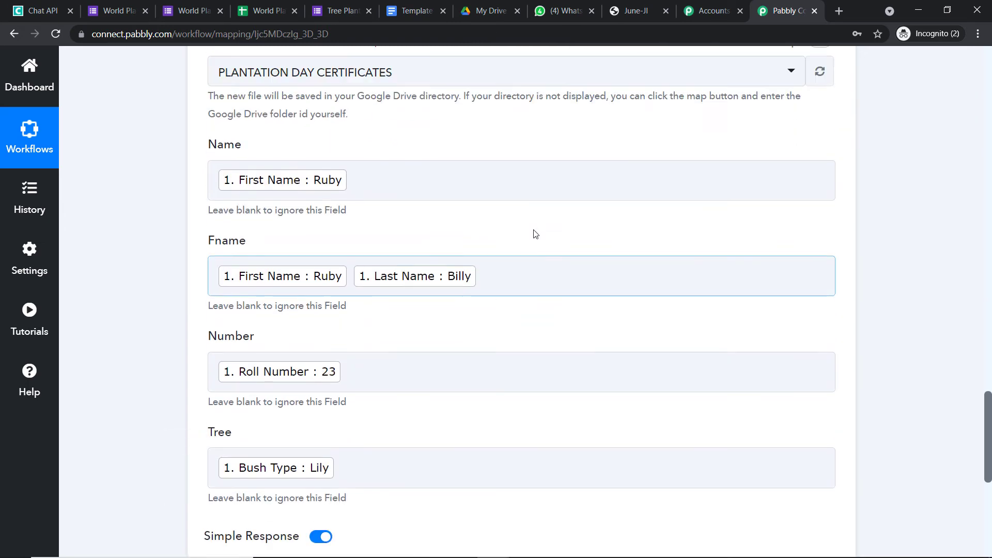
pyautogui.scroll(1, 541, 146)
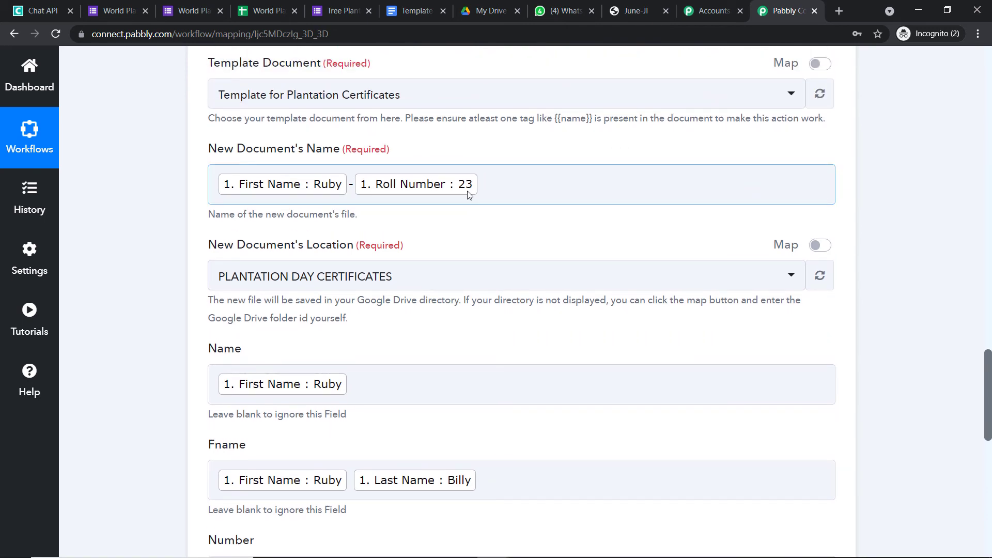
pyautogui.scroll(-1, 381, 223)
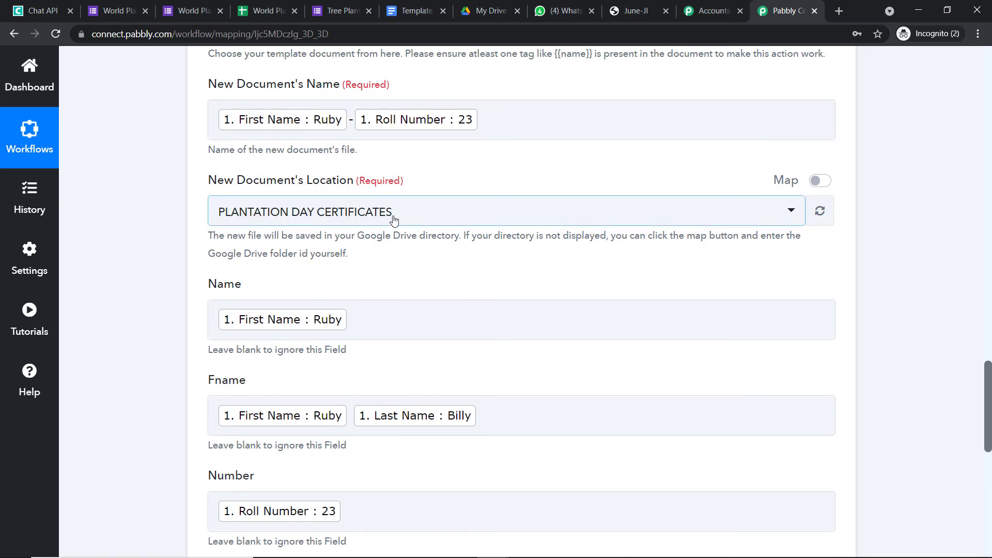
pyautogui.scroll(-1, 408, 222)
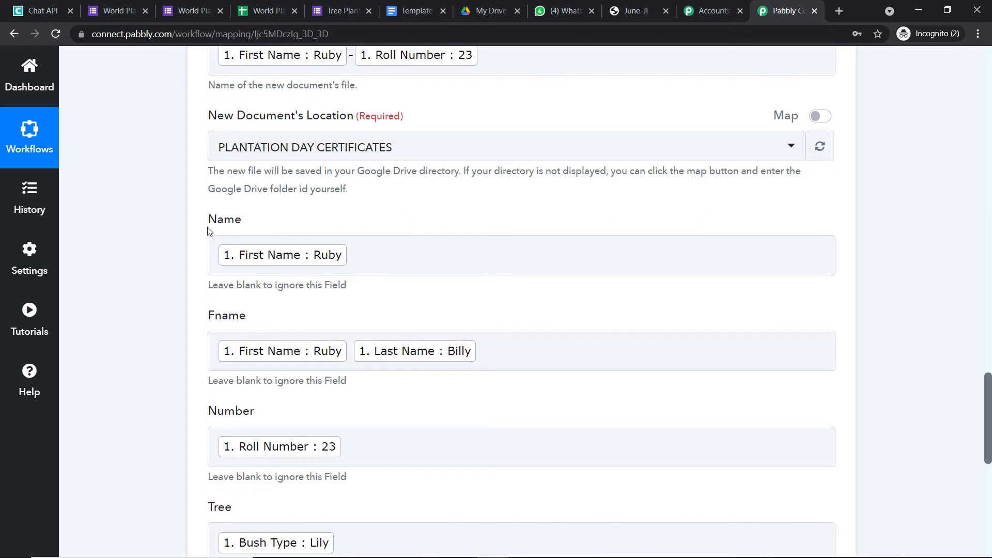
pyautogui.click(326, 266)
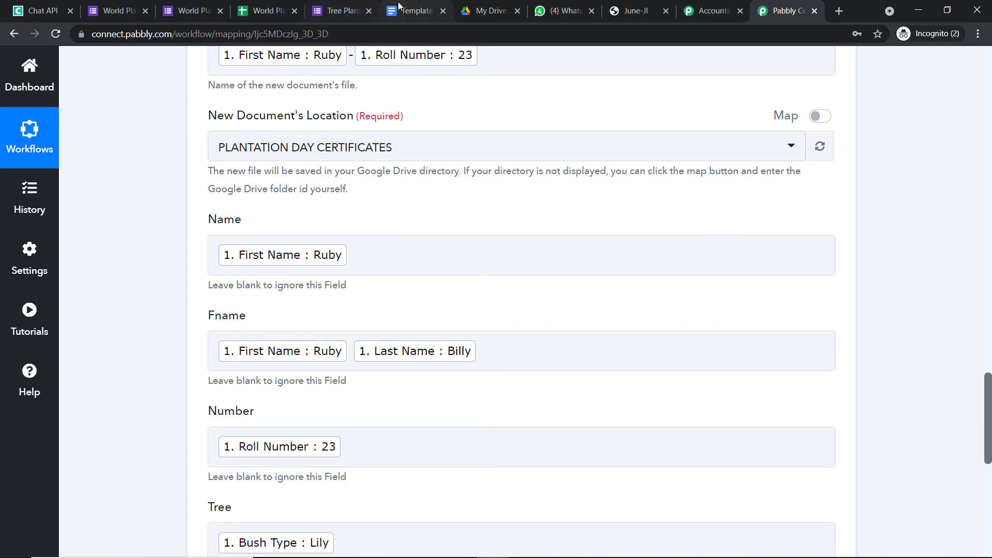
pyautogui.click(414, 11)
pyautogui.click(802, 4)
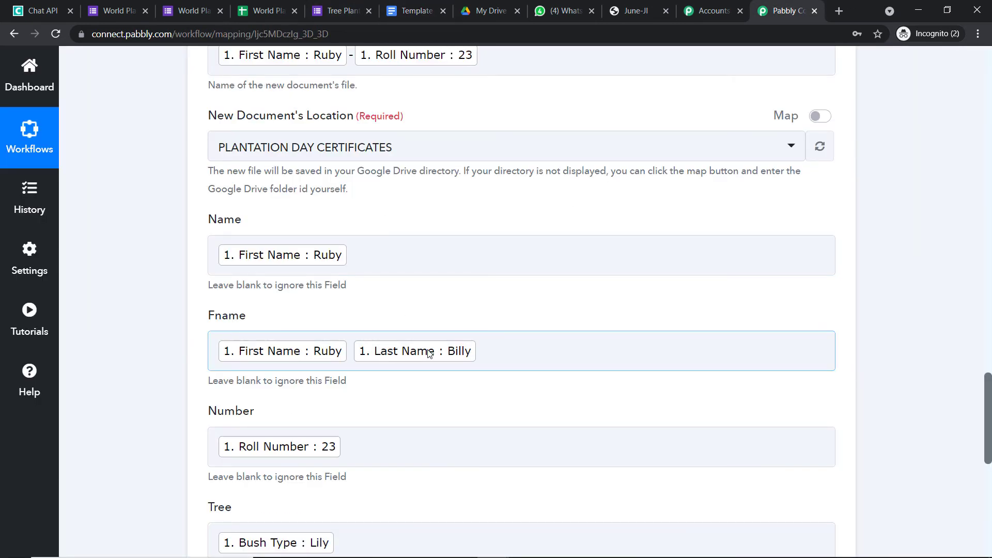
pyautogui.click(414, 11)
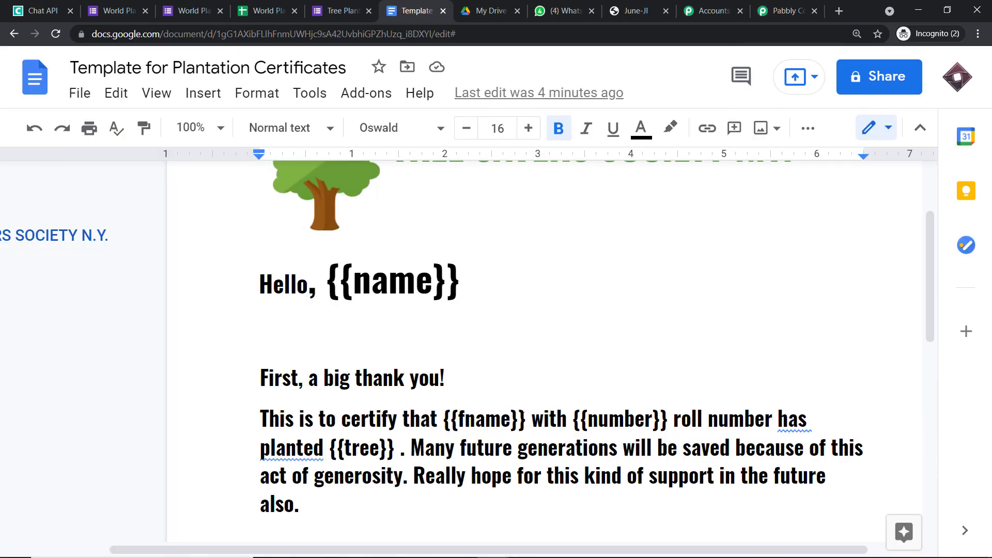
pyautogui.click(785, 11)
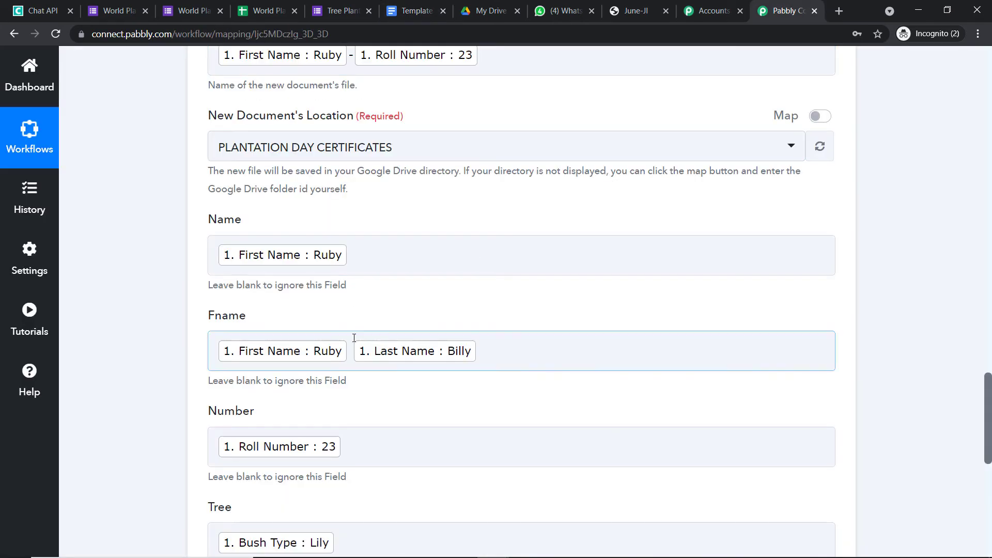
pyautogui.scroll(-1, 417, 155)
pyautogui.click(413, 11)
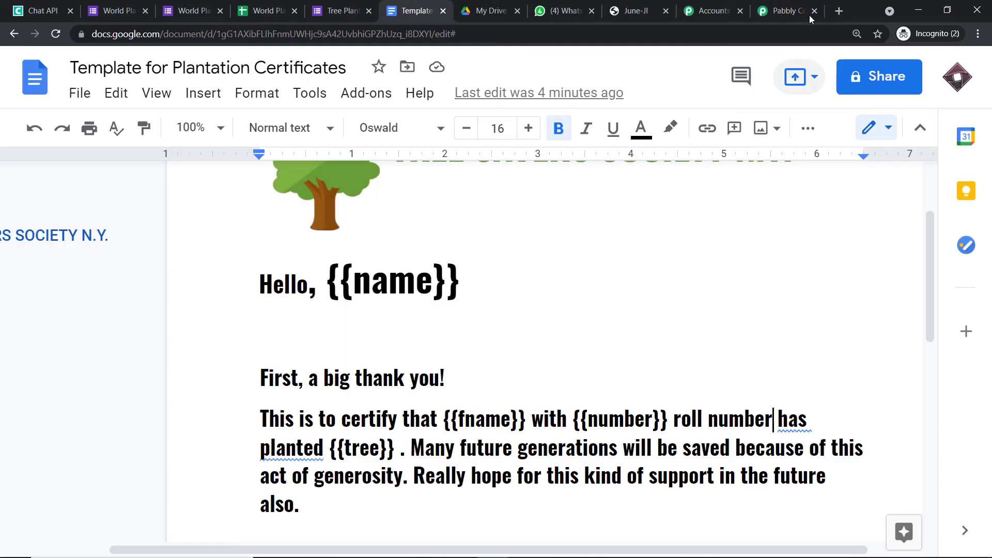
pyautogui.click(806, 5)
pyautogui.scroll(-1, 290, 447)
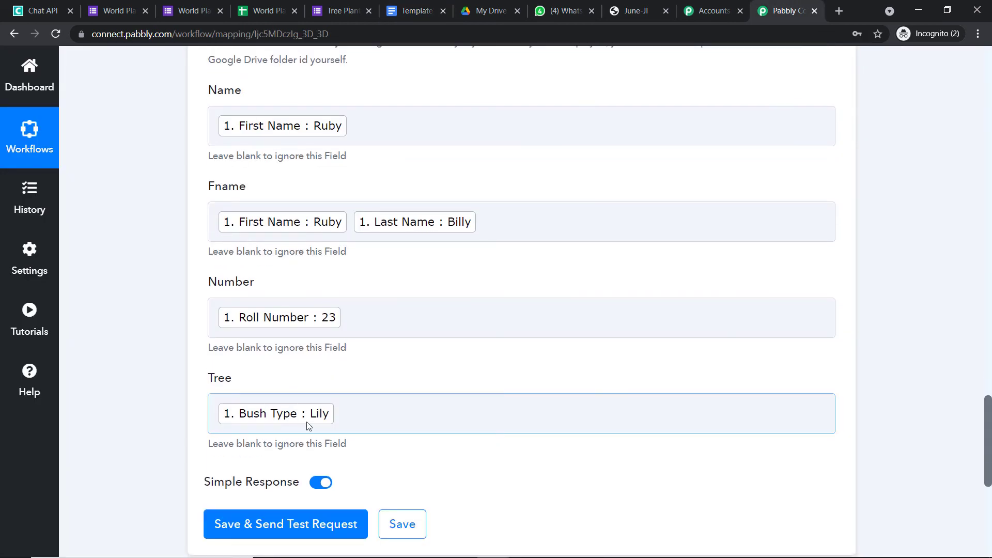
pyautogui.click(414, 11)
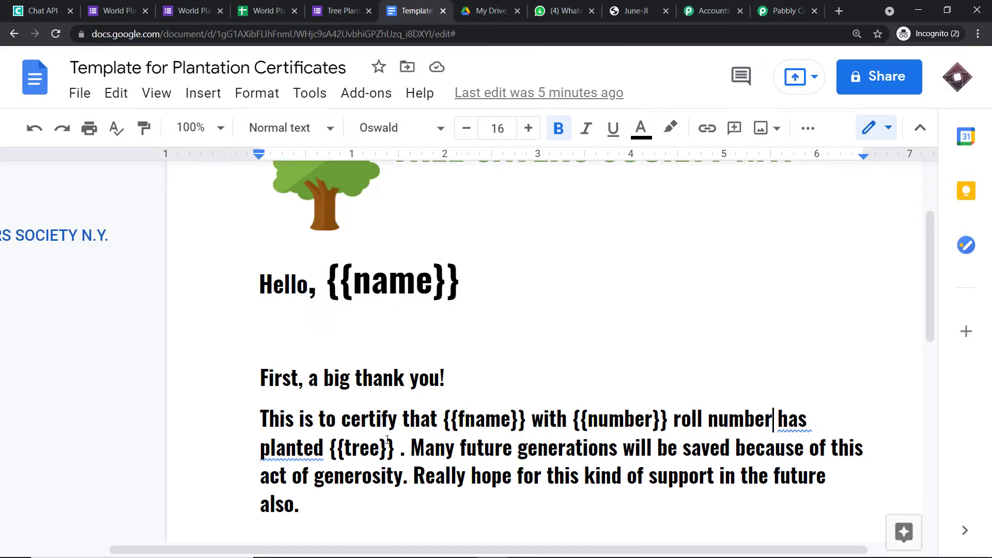
pyautogui.click(788, 11)
pyautogui.scroll(-4, 467, 176)
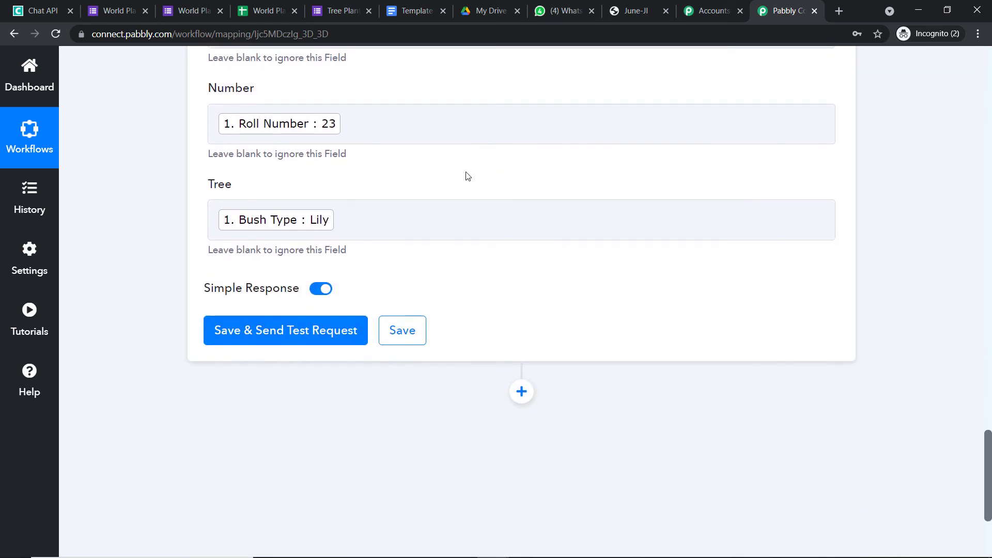
# Save and send a test request, reviewing the ReplaceAllText counts and new DocumentId.
pyautogui.click(334, 334)
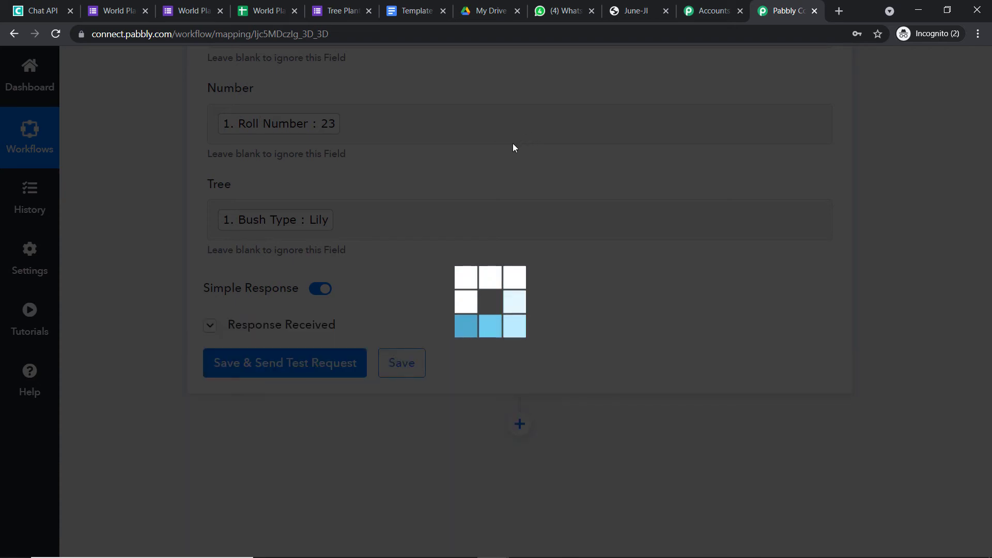
pyautogui.scroll(-4, 483, 273)
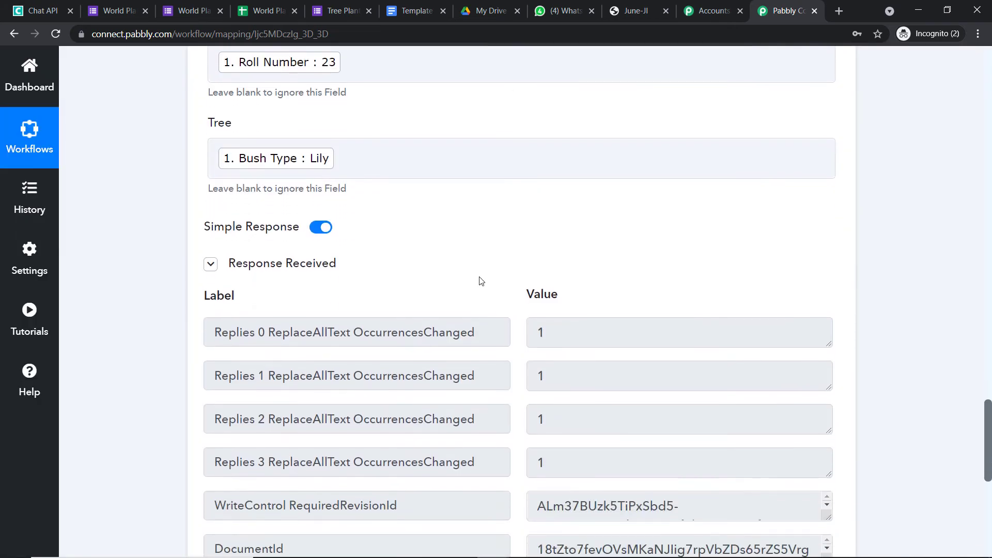
pyautogui.scroll(1, 507, 260)
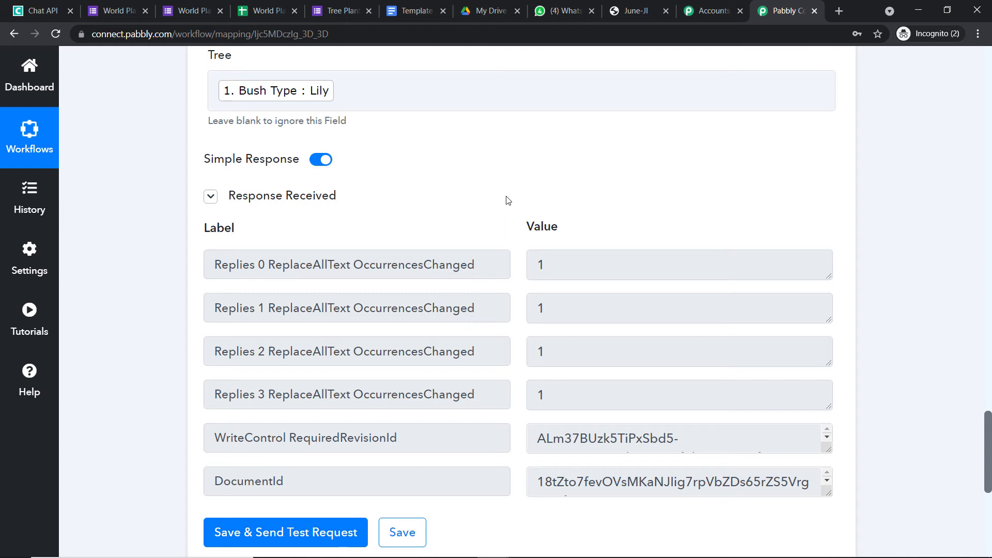
pyautogui.scroll(8, 510, 200)
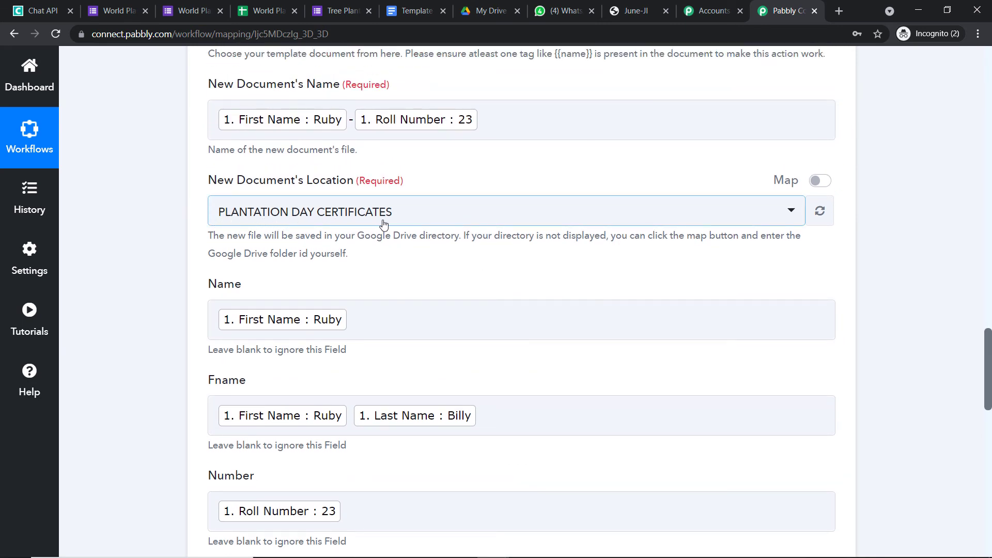
# Open the PLANTATION DAY CERTIFICATES folder in Google Drive.
pyautogui.click(486, 6)
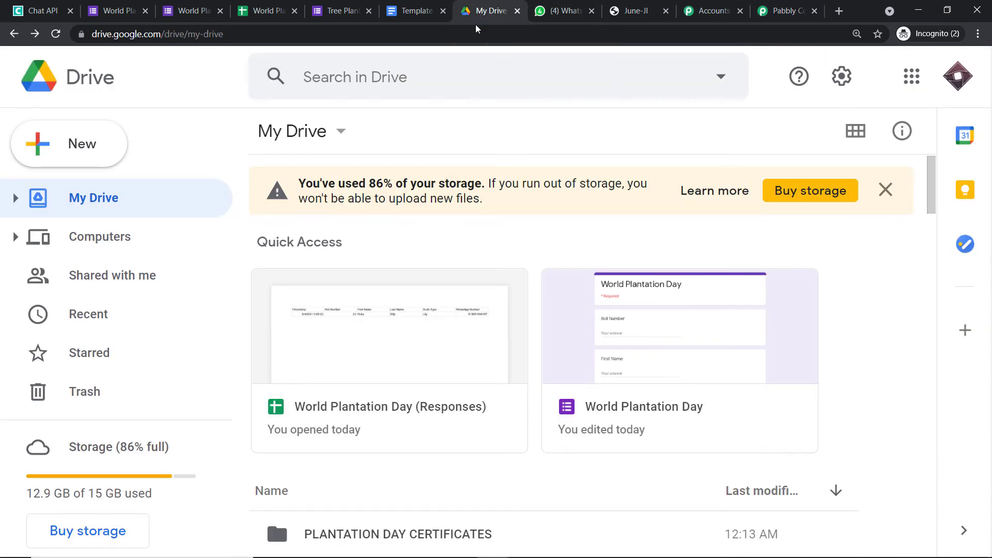
pyautogui.scroll(-4, 470, 256)
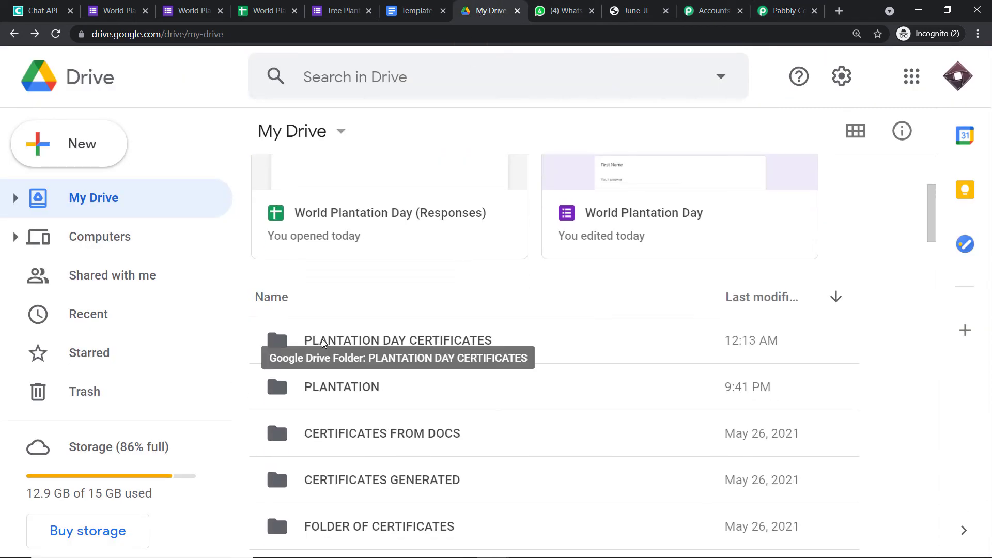
pyautogui.doubleClick(414, 341)
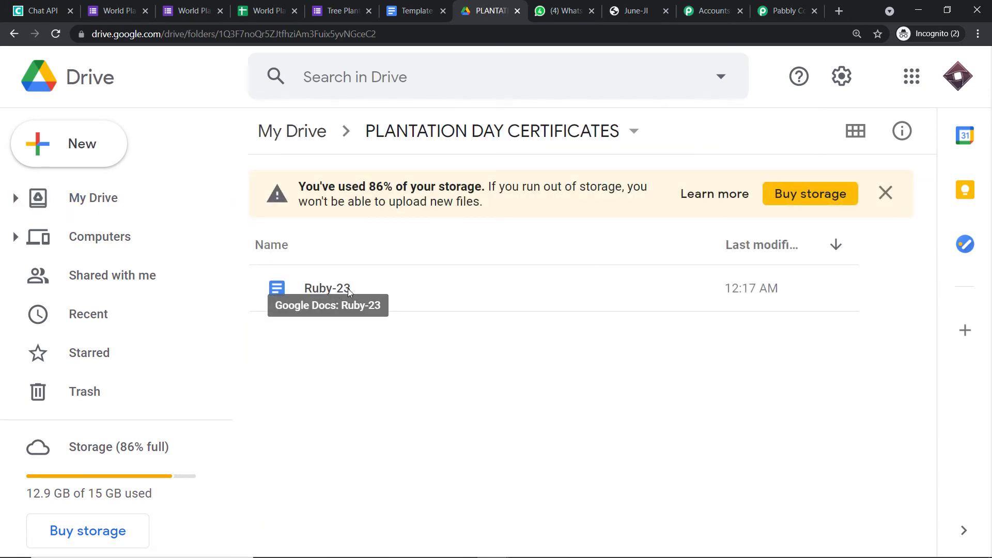
# Open the workflow-created Ruby-23 document from that folder.
pyautogui.click(781, 6)
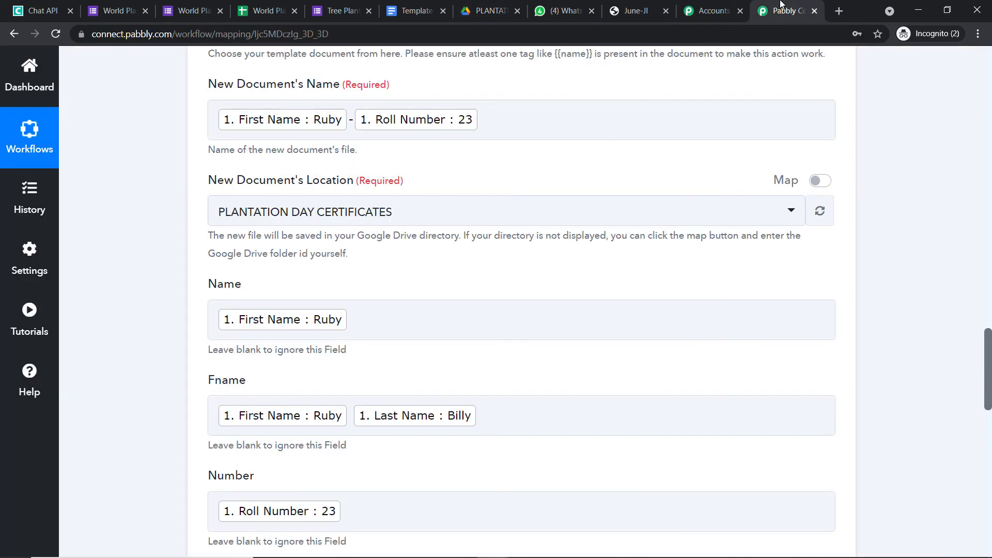
pyautogui.scroll(4, 637, 227)
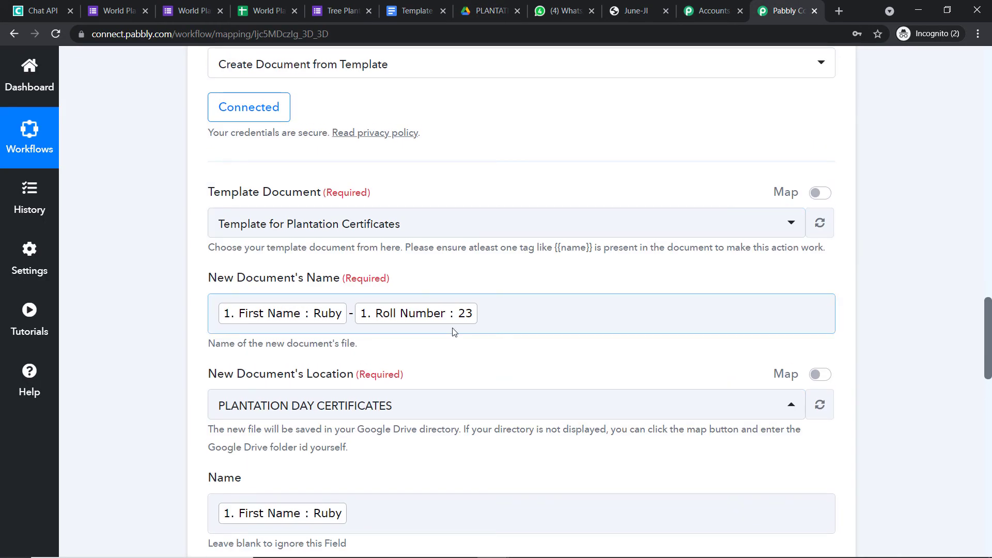
pyautogui.click(507, 7)
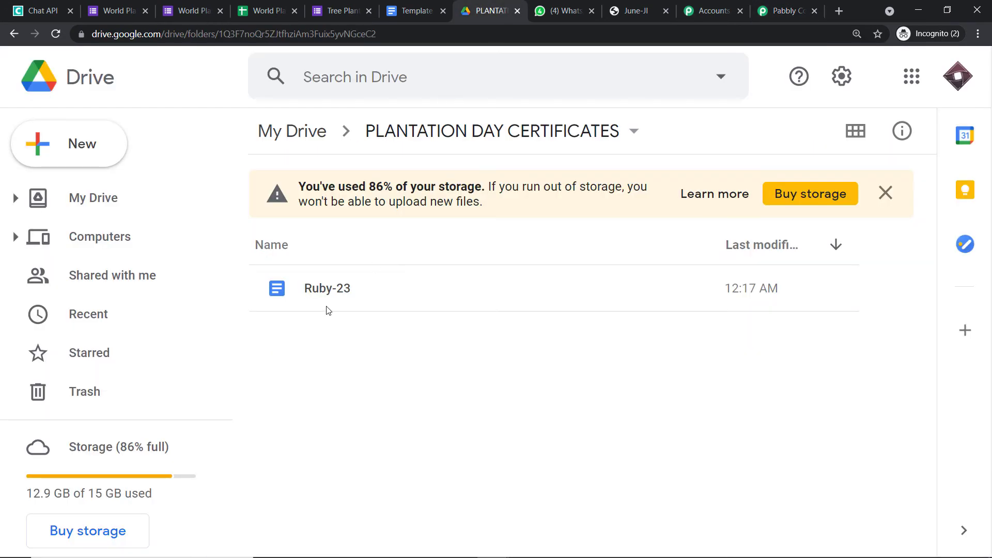
pyautogui.click(331, 293)
pyautogui.doubleClick(331, 294)
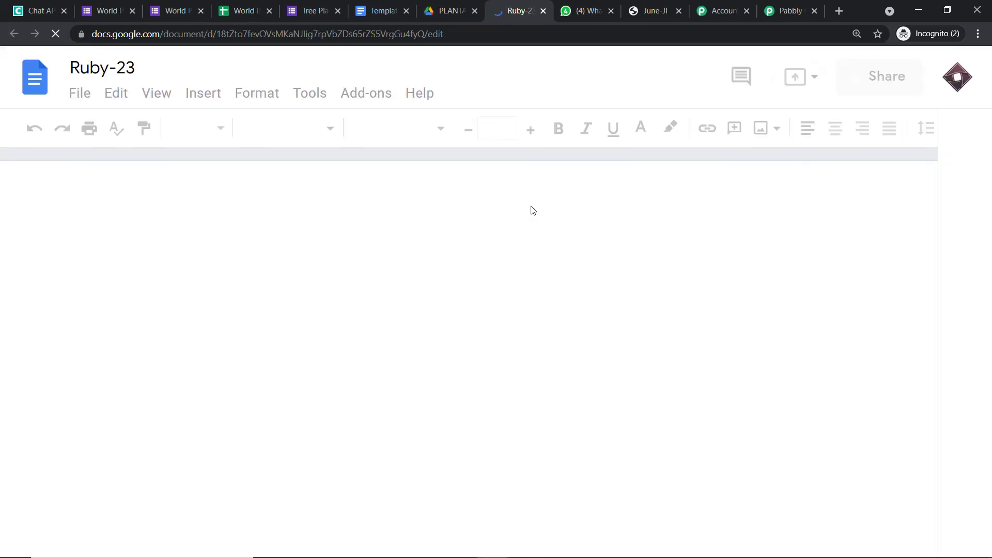
# Scroll through the Ruby-23 certificate to verify the filled name, roll number 23 and Lily.
pyautogui.scroll(-3, 618, 281)
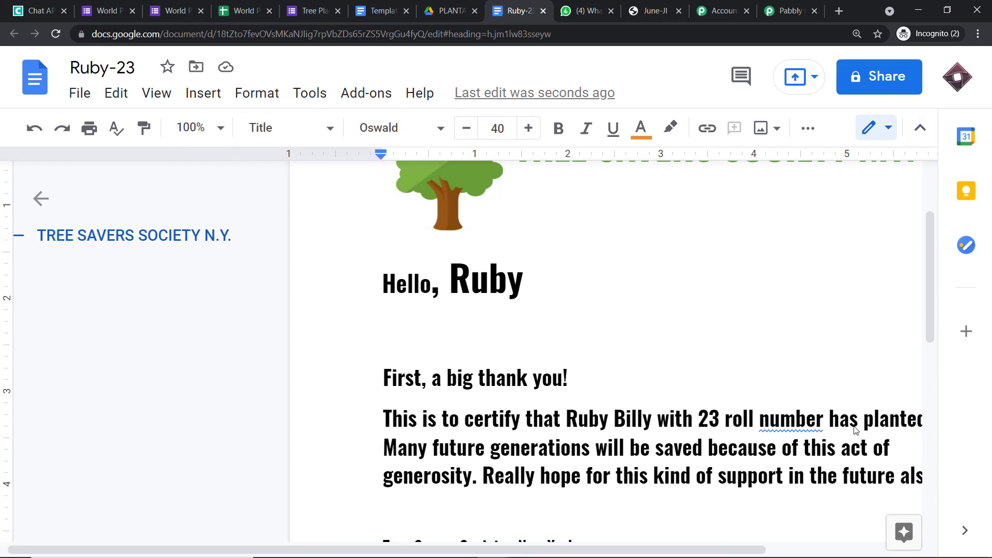
pyautogui.moveTo(565, 550); pyautogui.dragTo(607, 552)
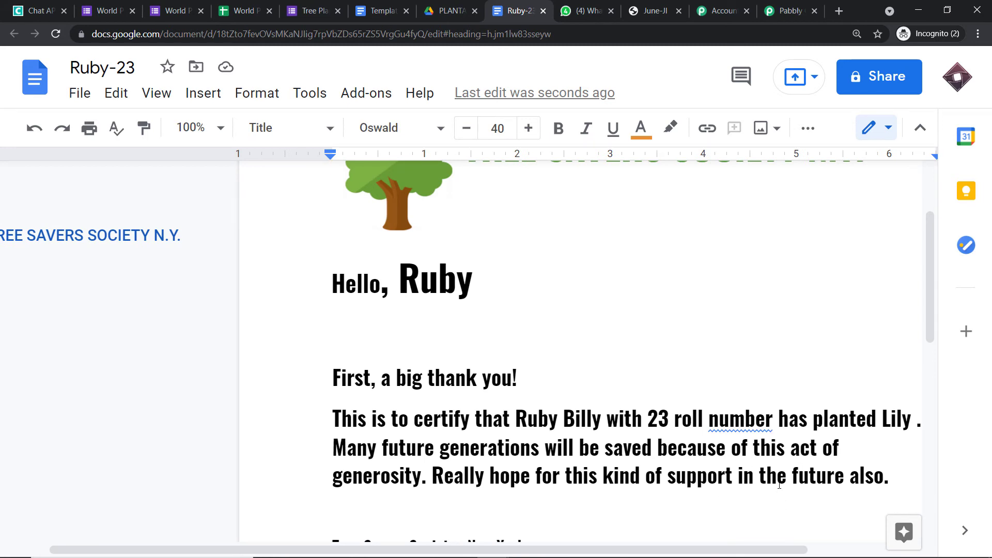
pyautogui.scroll(-3, 699, 336)
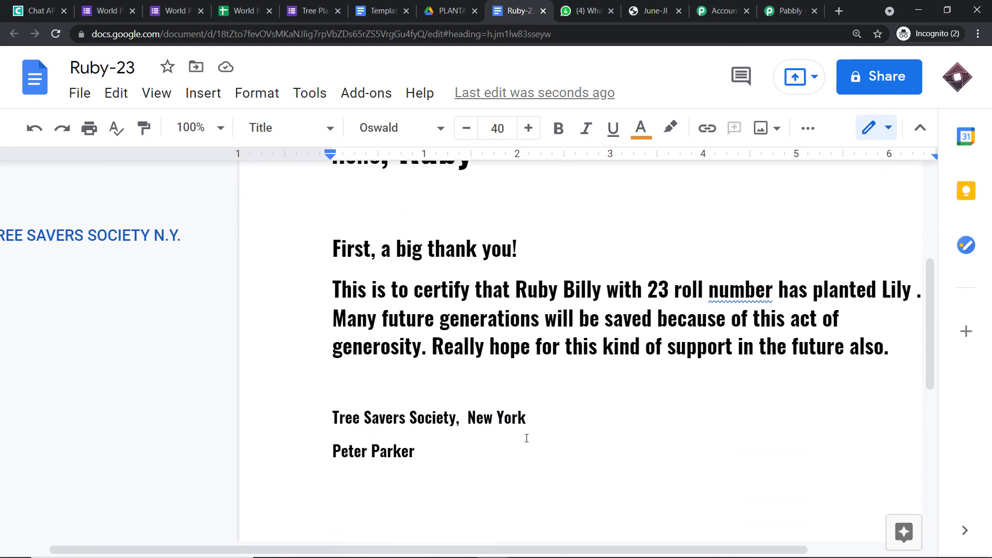
pyautogui.scroll(3, 526, 438)
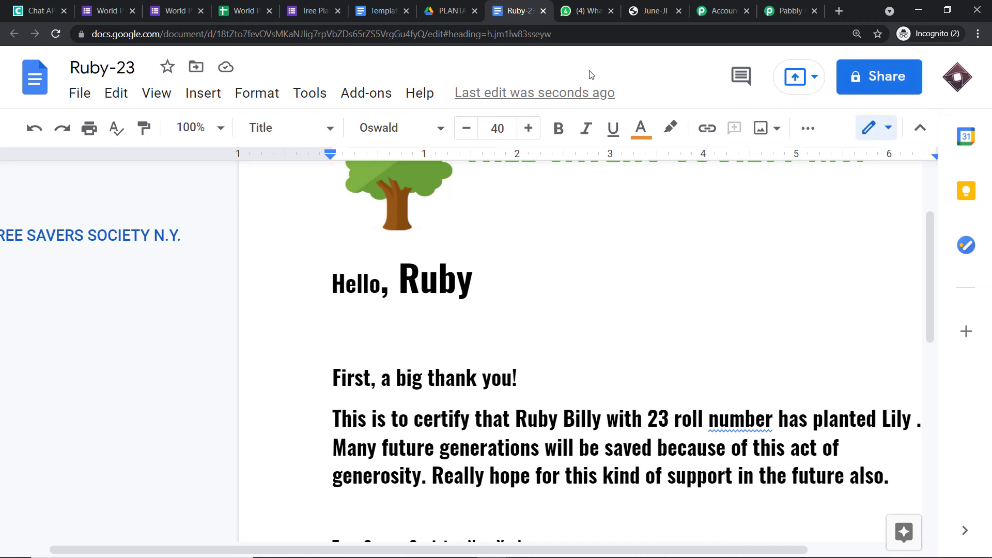
# Switch from the Ruby-23 certificate document back to the Pabbly Connect workflow editor.
pyautogui.click(768, 5)
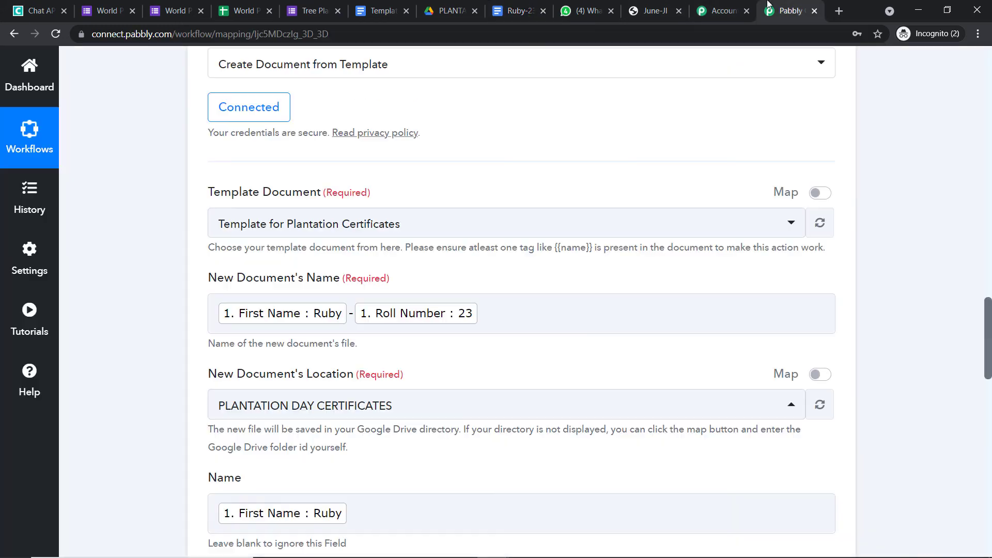
# Add a new step after the document step and choose Google Drive as its app.
pyautogui.moveTo(983, 355); pyautogui.dragTo(983, 521)
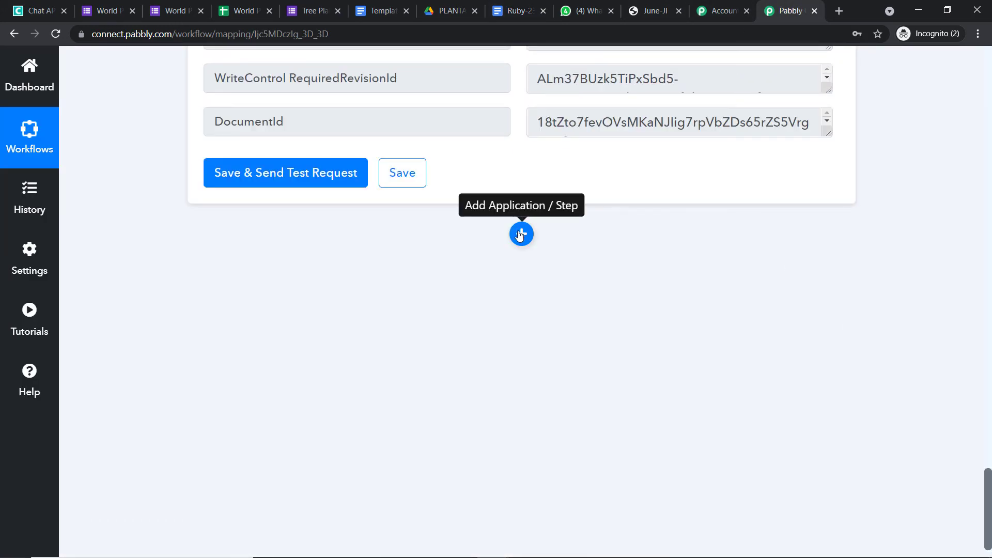
pyautogui.click(521, 232)
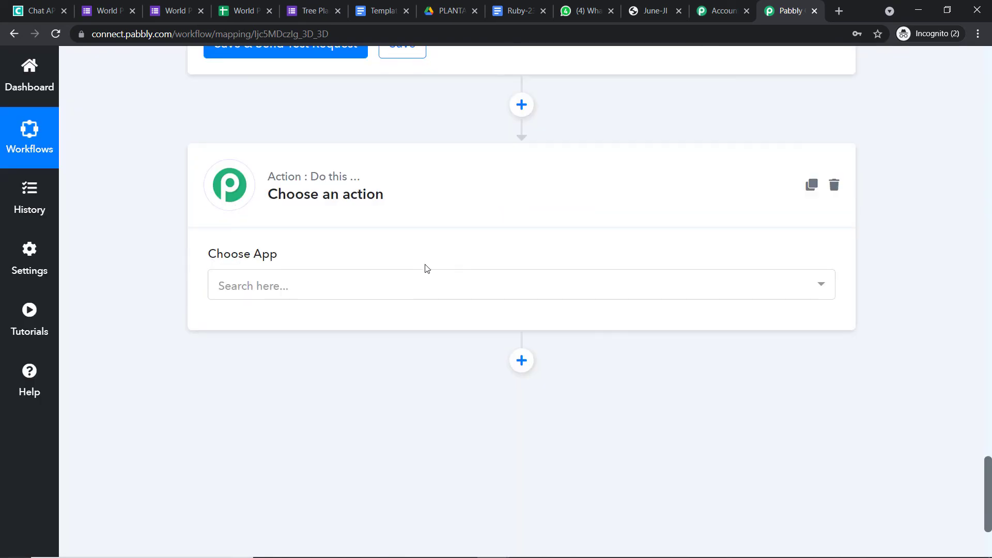
pyautogui.click(351, 286)
pyautogui.write('G')
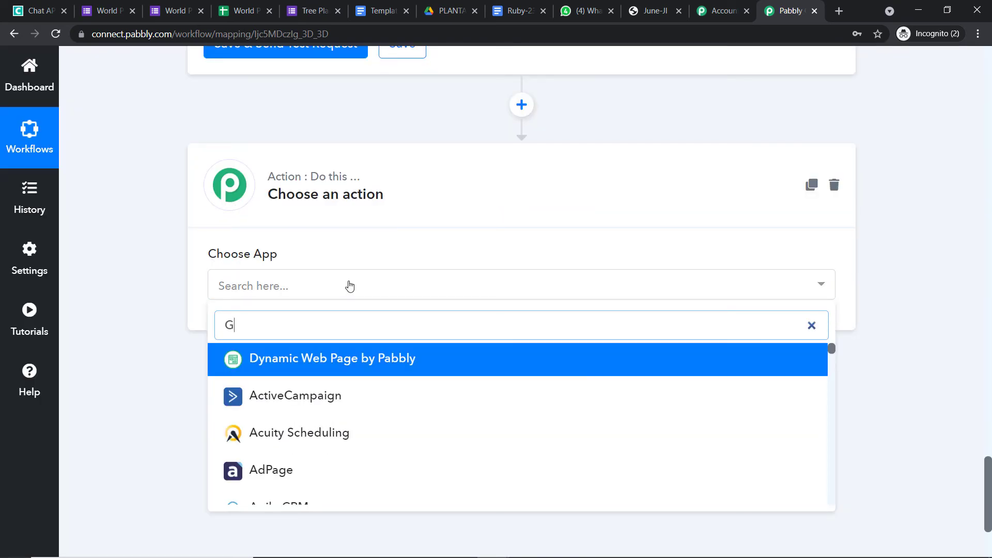
pyautogui.write('OOGLE DRIVE')
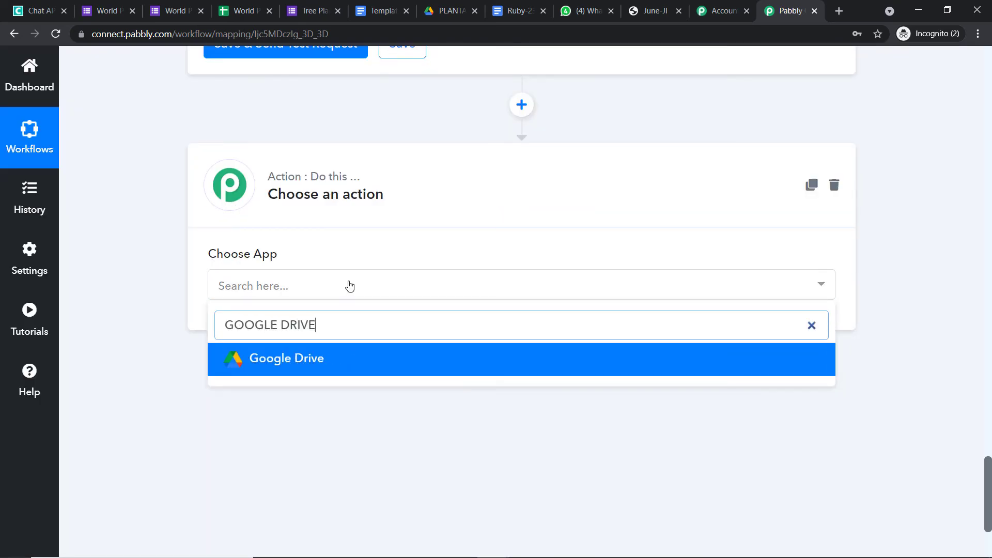
pyautogui.click(339, 368)
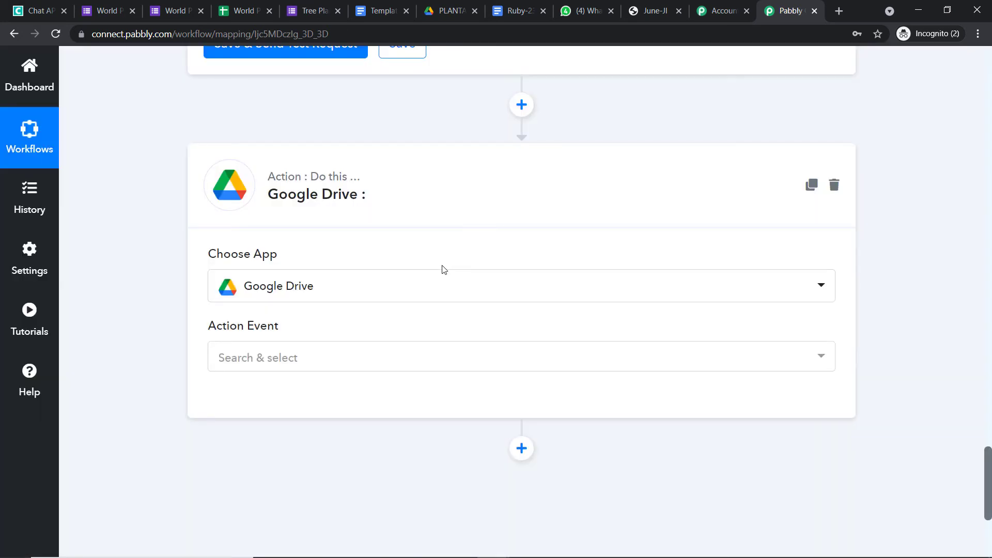
# Set the Google Drive action event to Share a File With Anyone.
pyautogui.scroll(-1, 409, 289)
pyautogui.click(375, 299)
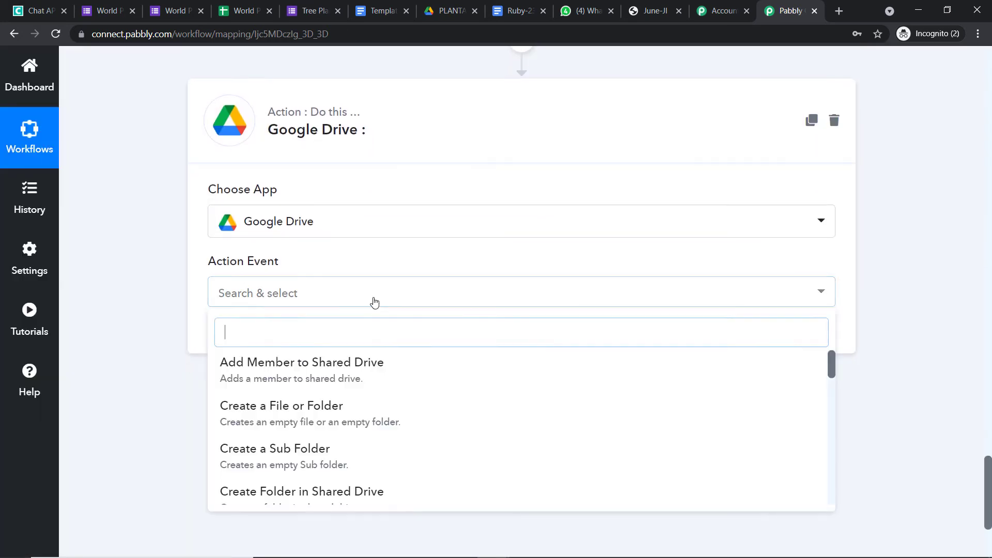
pyautogui.scroll(-8, 379, 367)
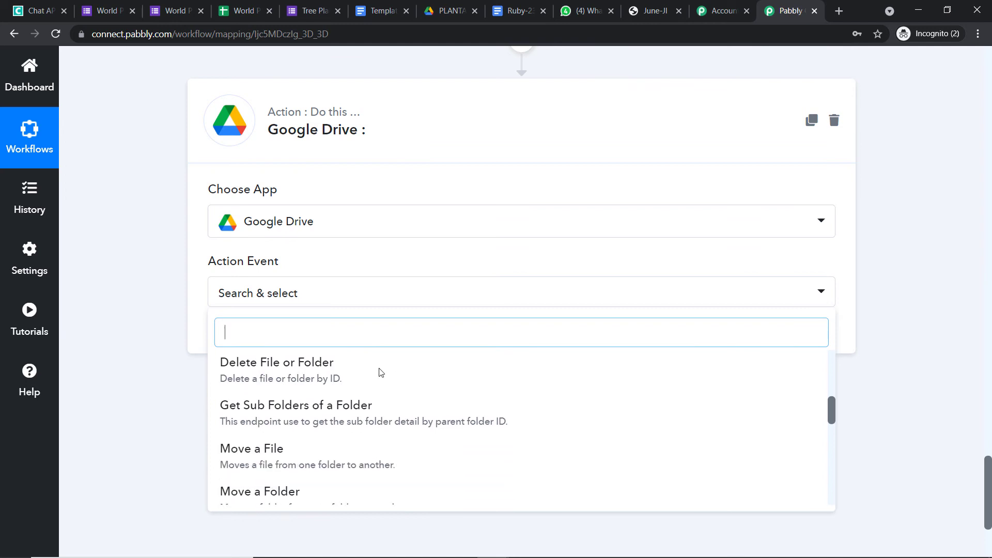
pyautogui.scroll(-2, 385, 388)
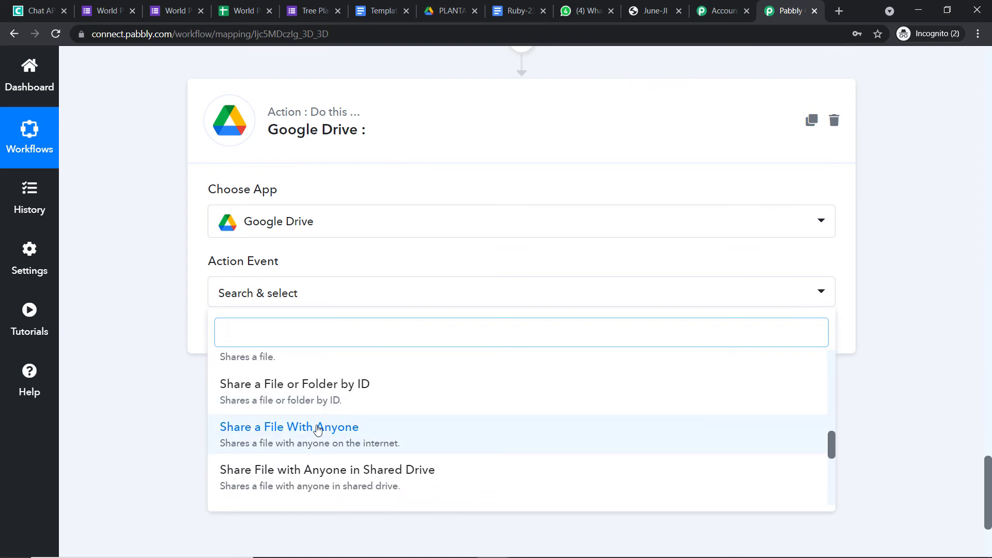
pyautogui.click(317, 430)
# Connect Google Drive by signing in with the chosen Google account and allowing Drive access.
pyautogui.click(236, 337)
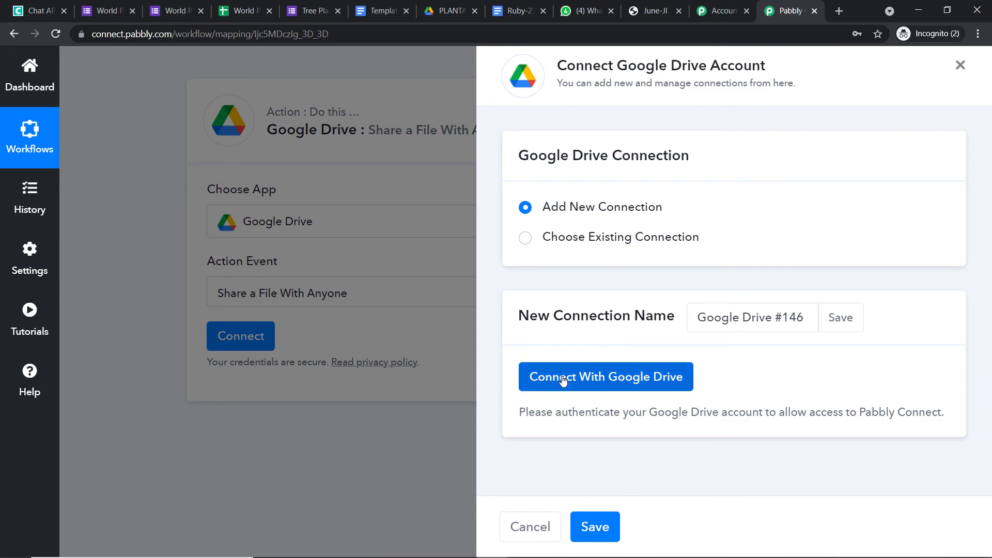
pyautogui.click(563, 379)
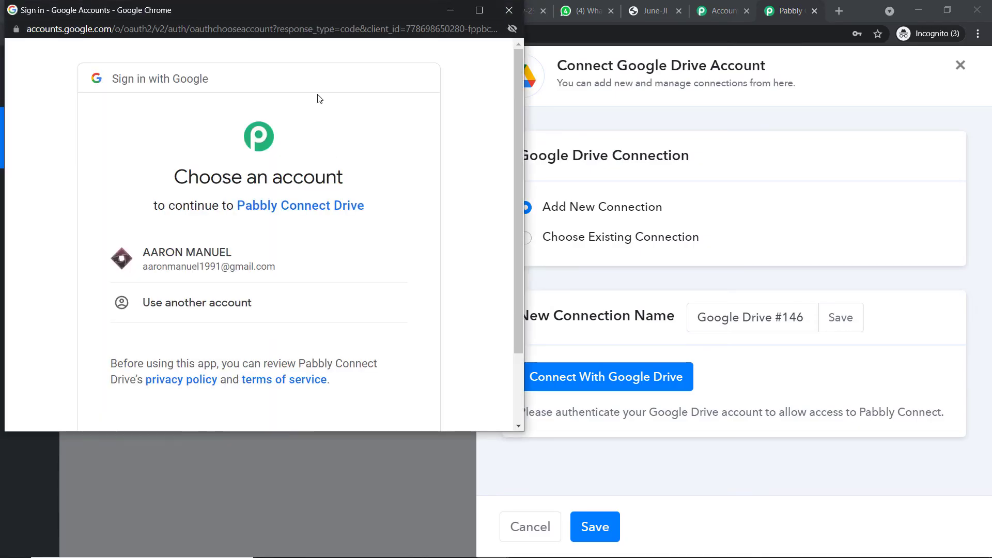
pyautogui.moveTo(326, 17); pyautogui.dragTo(750, 61)
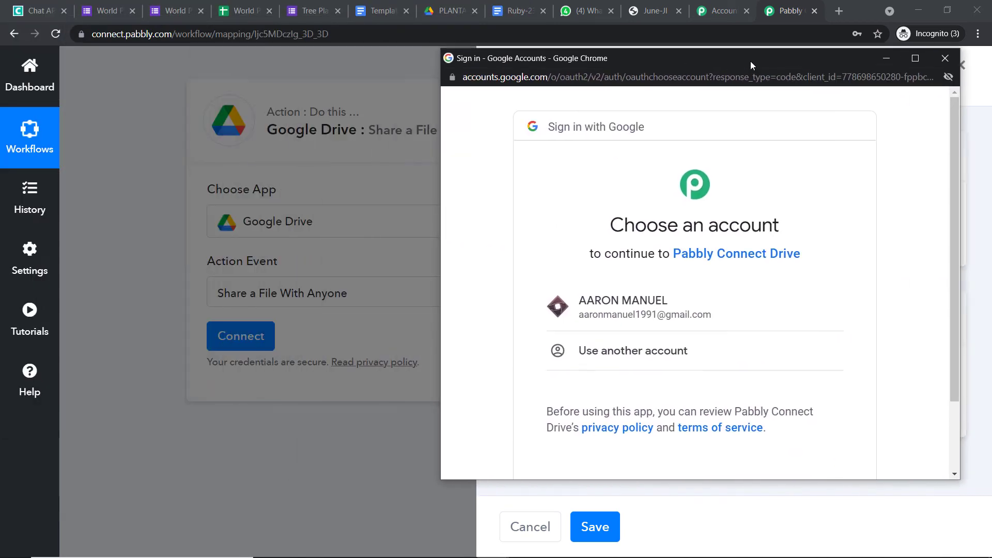
pyautogui.click(627, 320)
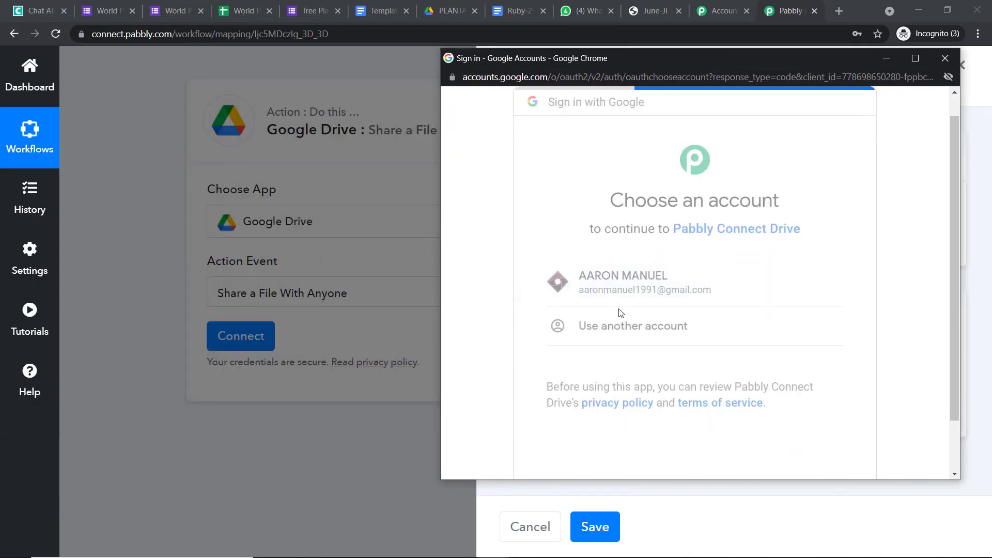
pyautogui.scroll(-3, 611, 299)
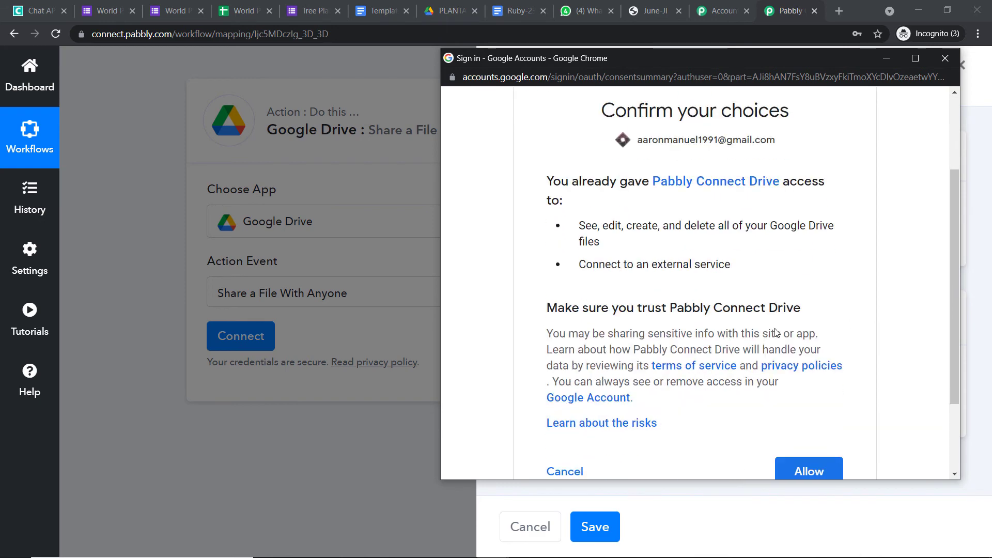
pyautogui.click(815, 408)
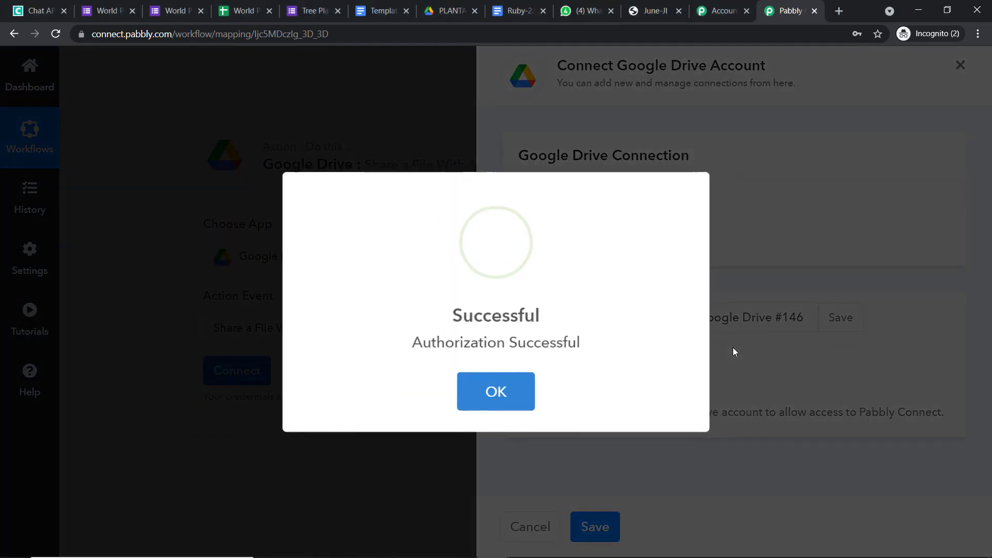
pyautogui.click(519, 382)
pyautogui.scroll(-2, 556, 359)
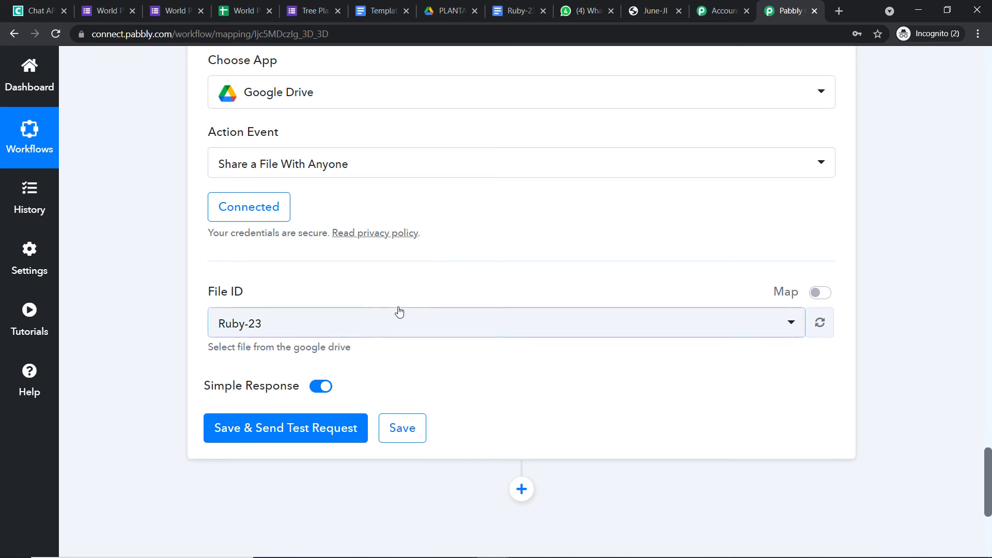
# Inspect the full DocumentId value in the Google Docs step's response.
pyautogui.scroll(7, 406, 308)
pyautogui.scroll(2, 403, 308)
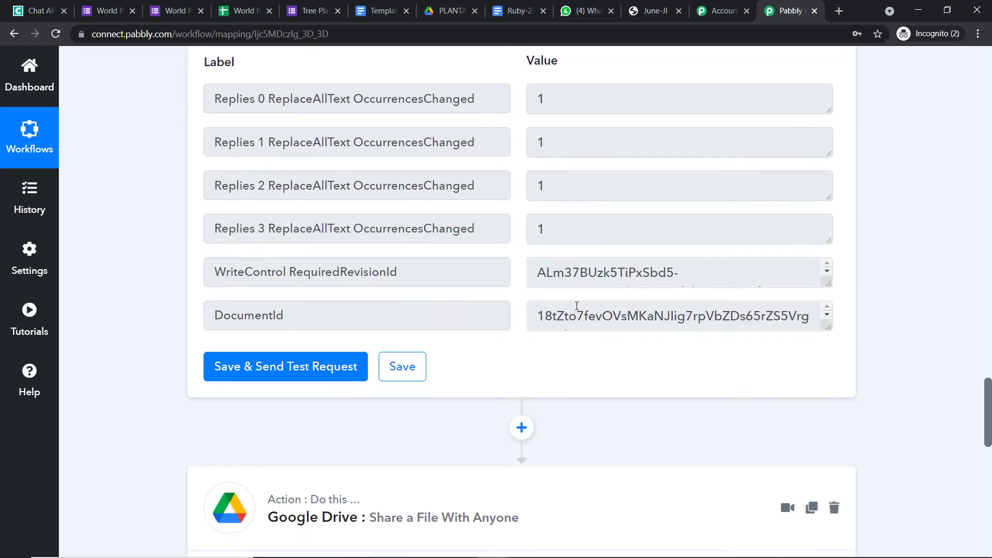
pyautogui.scroll(11, 809, 315)
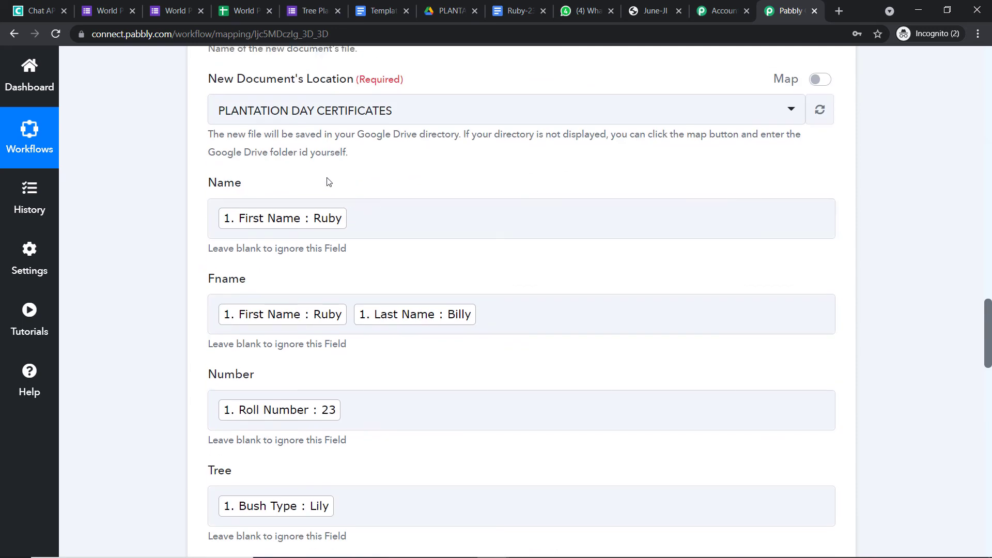
pyautogui.scroll(-10, 481, 340)
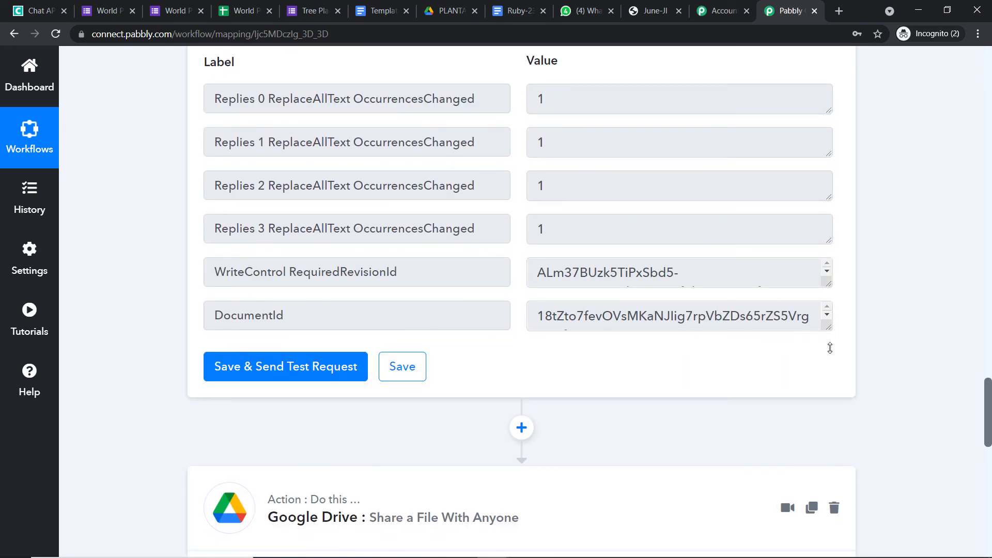
pyautogui.moveTo(830, 348); pyautogui.dragTo(830, 425)
pyautogui.moveTo(574, 336); pyautogui.dragTo(497, 302)
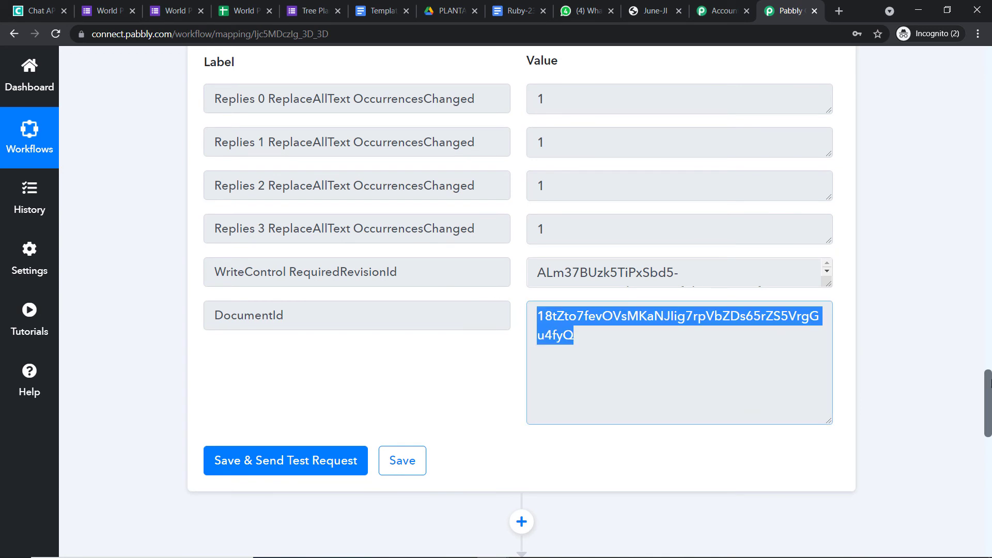
pyautogui.scroll(-11, 989, 382)
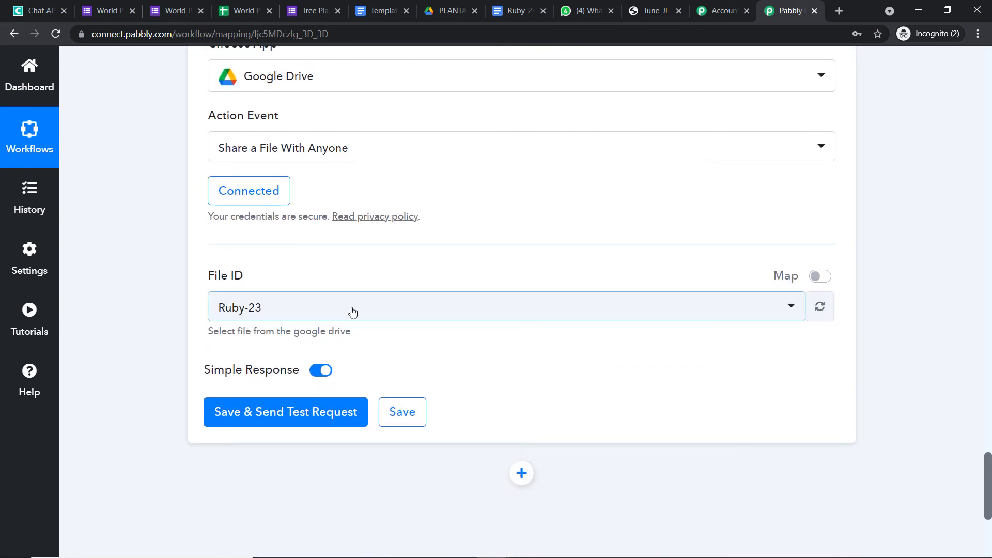
# Switch File ID to Map, clear it, and insert the Google Docs step's DocumentId.
pyautogui.click(821, 276)
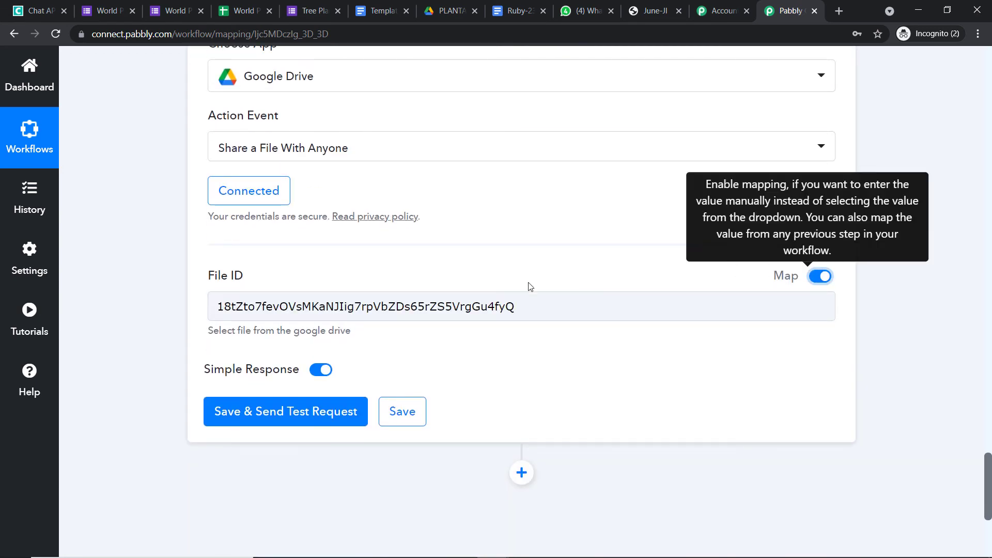
pyautogui.click(529, 305)
pyautogui.hotkey('ctrl', 'a')
pyautogui.press('BackSpace')
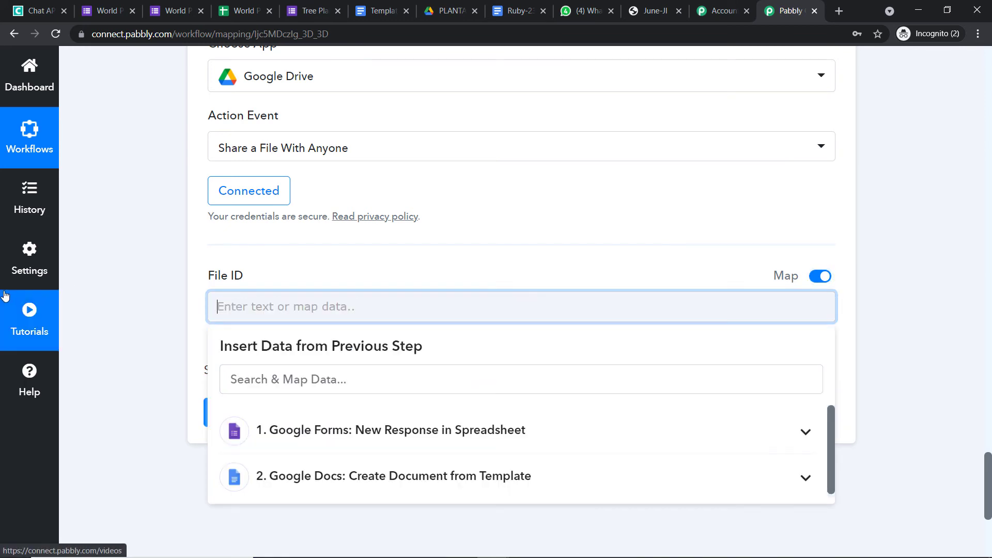
pyautogui.click(266, 475)
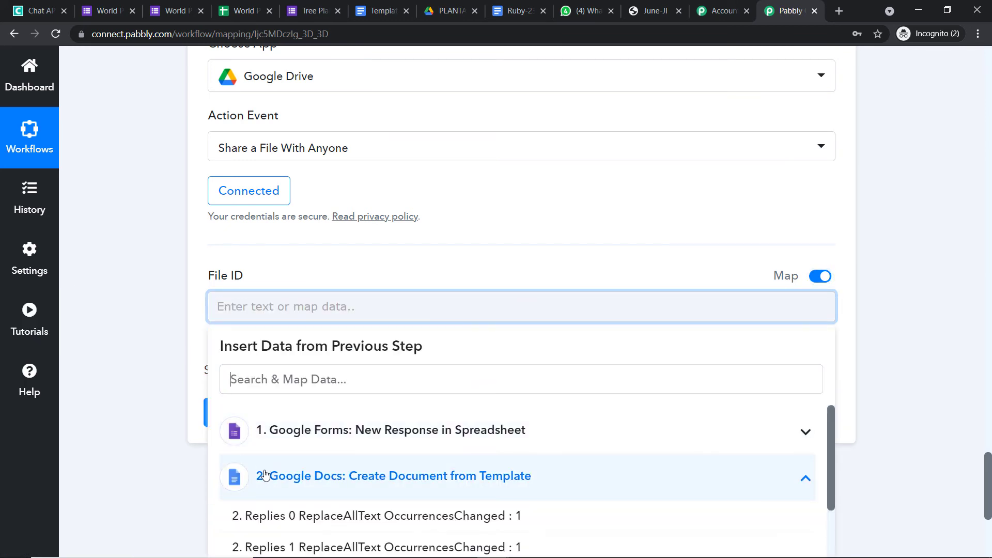
pyautogui.scroll(-1, 513, 471)
pyautogui.scroll(-3, 637, 463)
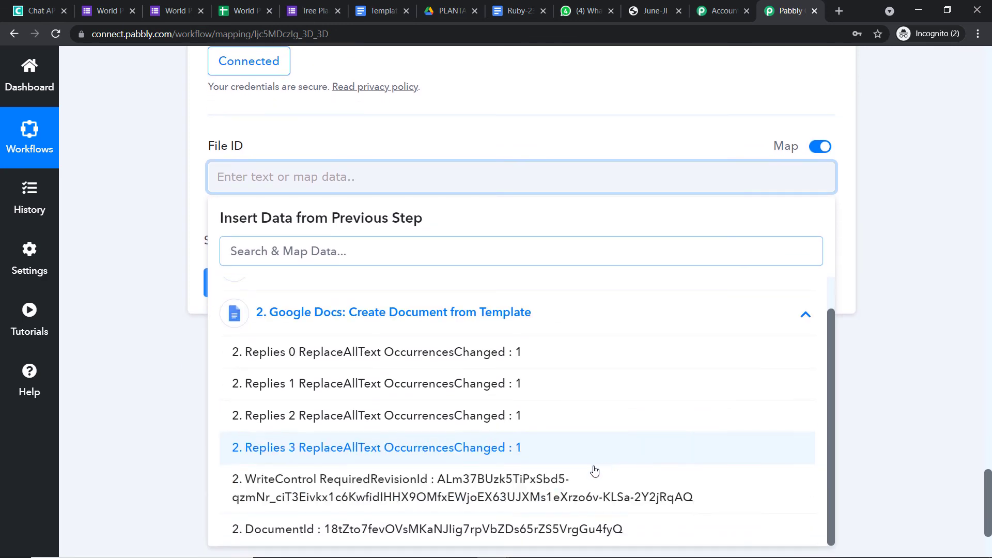
pyautogui.click(344, 537)
pyautogui.click(607, 120)
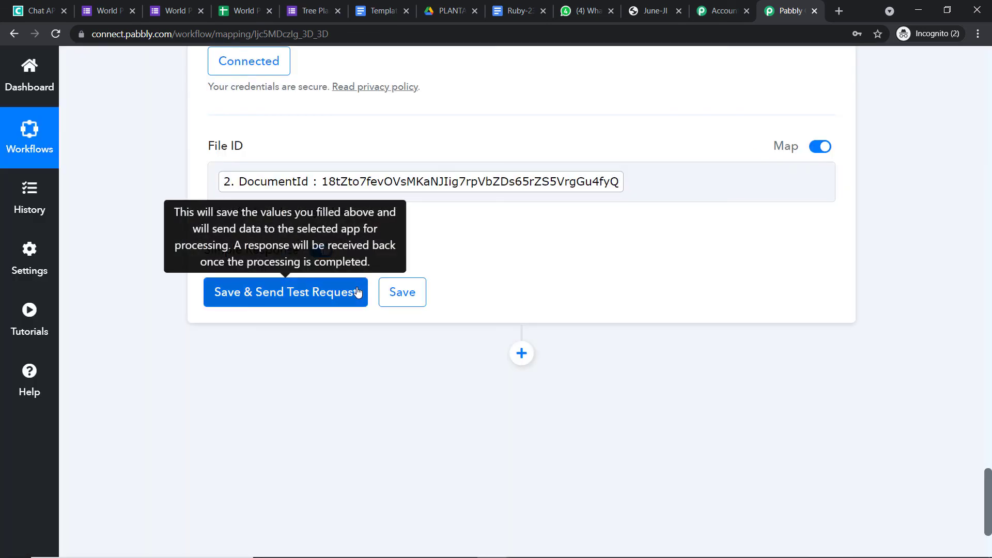
# Test the share step and confirm Ruby-23 is shared with anyoneWithLink permission.
pyautogui.click(357, 293)
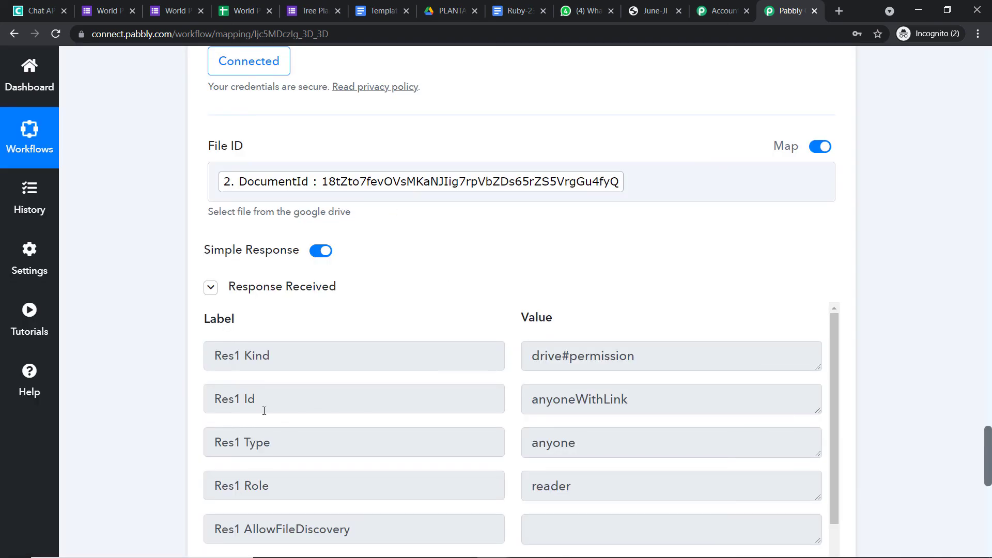
pyautogui.moveTo(640, 401); pyautogui.dragTo(522, 403)
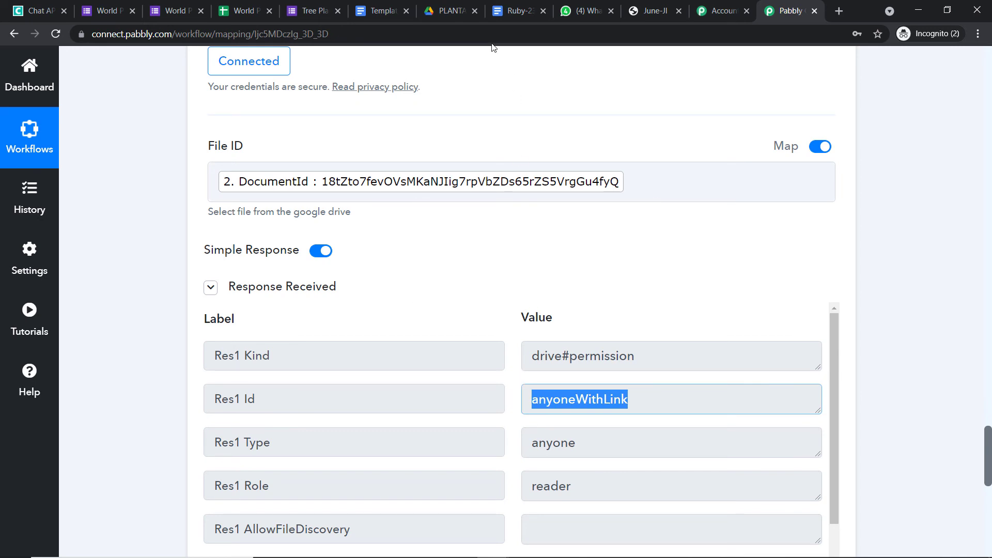
pyautogui.click(518, 12)
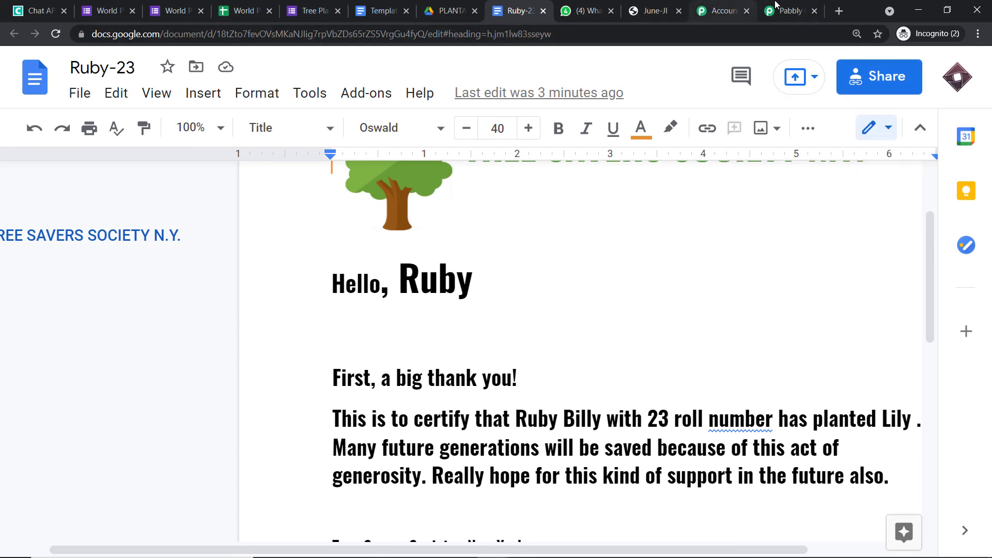
pyautogui.click(775, 6)
# Review the rtf, text/html and text/plain export links in the test response.
pyautogui.scroll(-6, 795, 299)
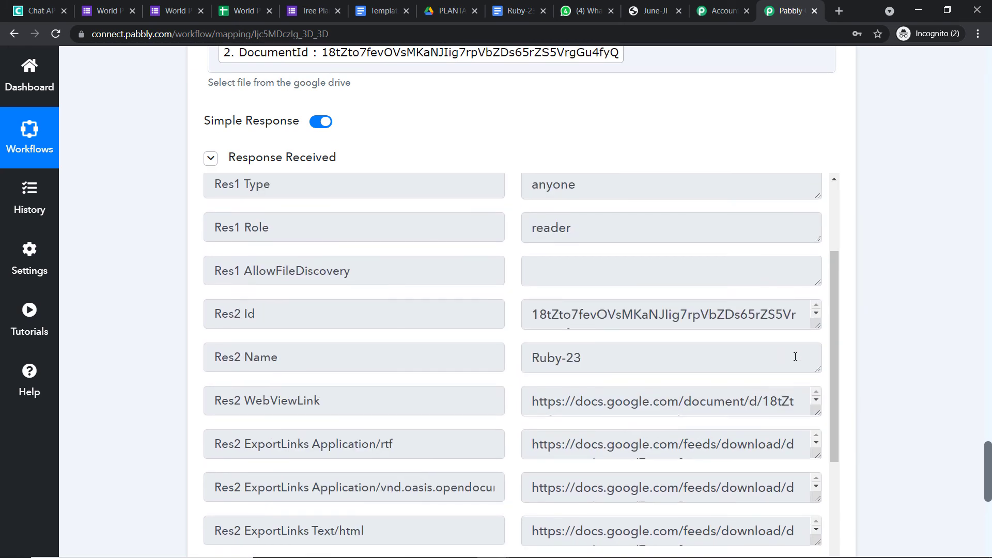
pyautogui.scroll(-4, 988, 468)
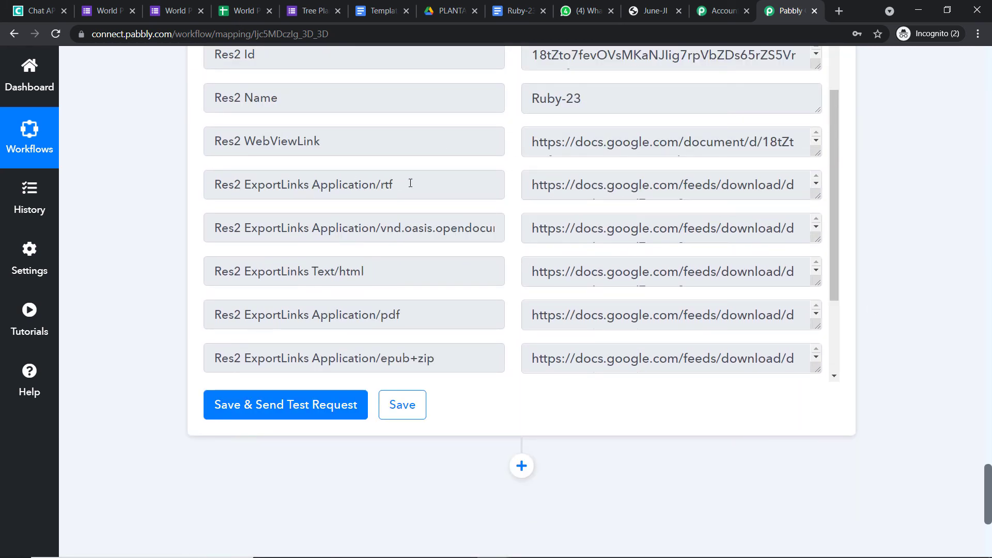
pyautogui.moveTo(411, 183); pyautogui.dragTo(377, 181)
pyautogui.moveTo(375, 265); pyautogui.dragTo(312, 266)
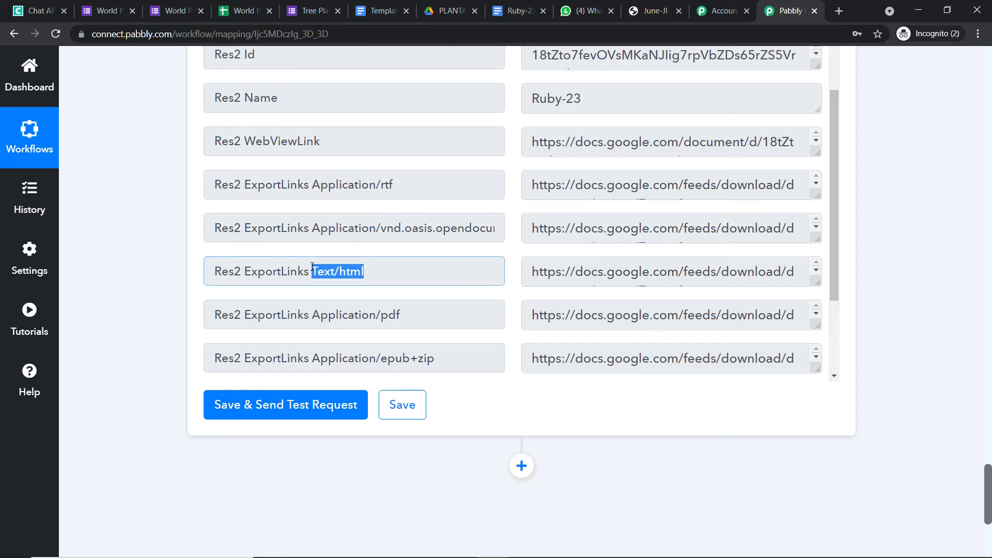
pyautogui.scroll(-1, 425, 261)
pyautogui.moveTo(422, 257); pyautogui.dragTo(360, 250)
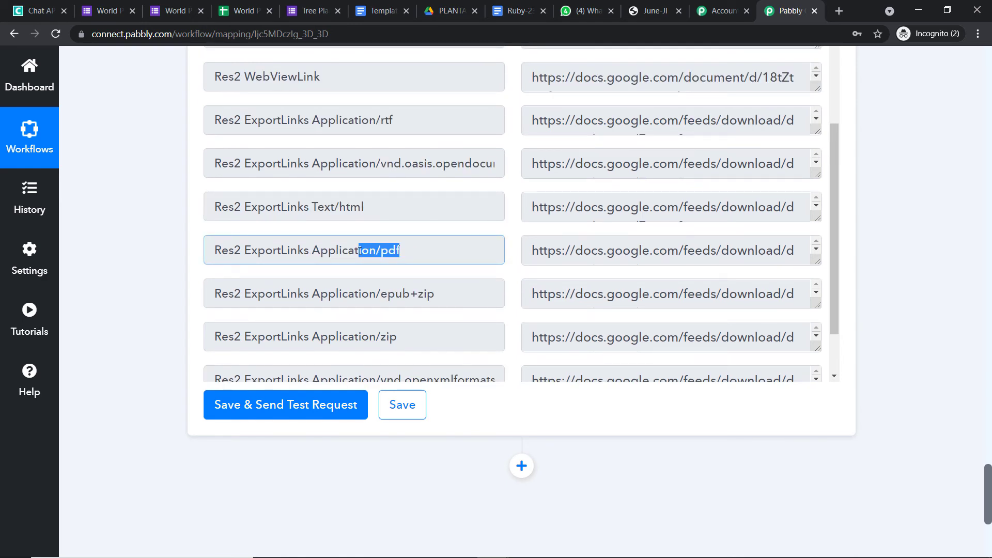
pyautogui.scroll(-1, 434, 236)
pyautogui.moveTo(435, 229); pyautogui.dragTo(412, 229)
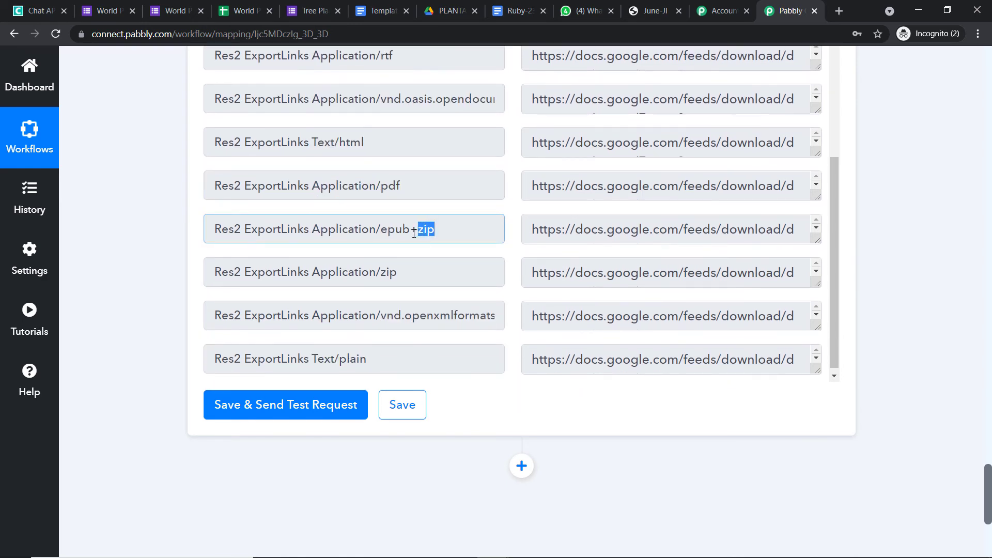
pyautogui.moveTo(397, 272); pyautogui.dragTo(380, 270)
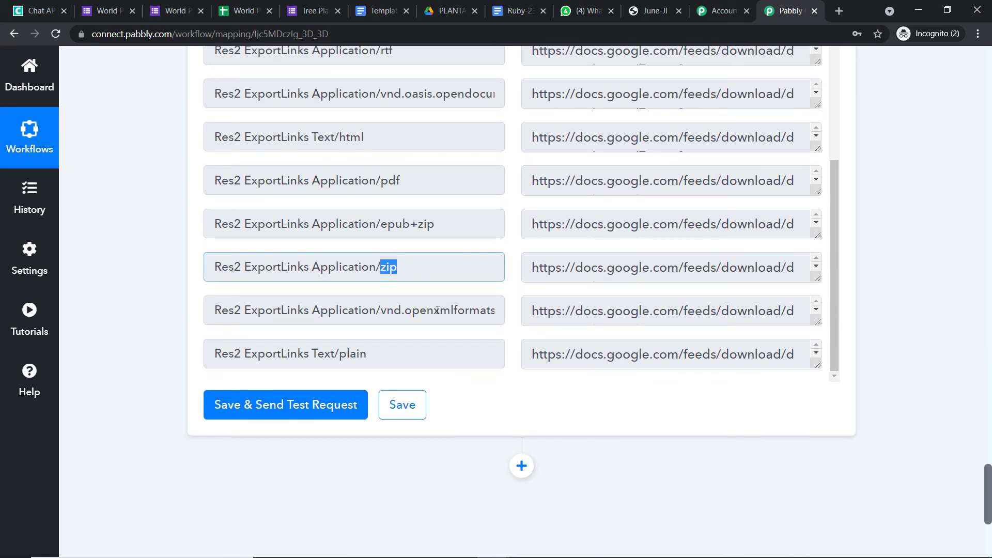
pyautogui.moveTo(385, 344); pyautogui.dragTo(336, 355)
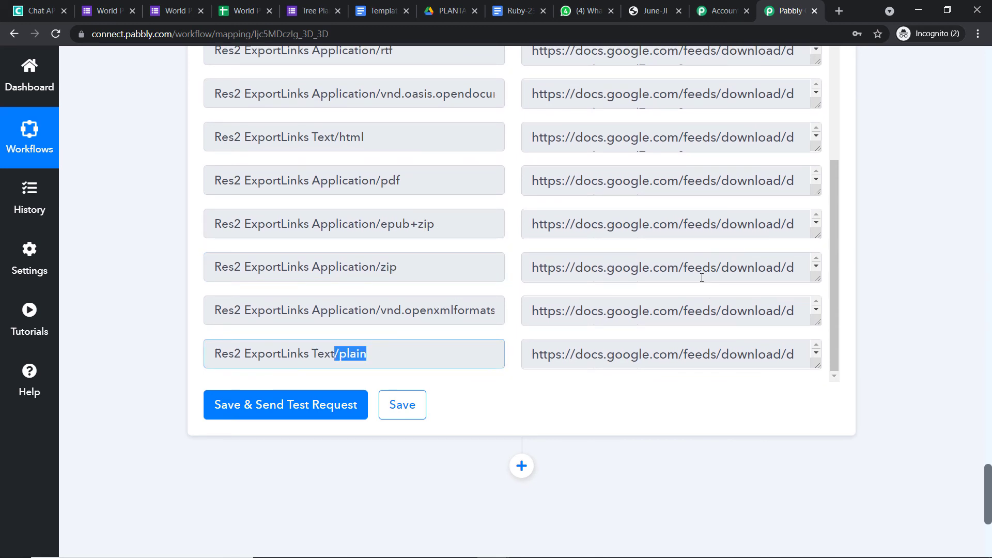
# Expand and select the full PDF export link, then add a new step below.
pyautogui.scroll(3, 701, 278)
pyautogui.scroll(-2, 705, 265)
pyautogui.scroll(-2, 672, 224)
pyautogui.scroll(-2, 841, 256)
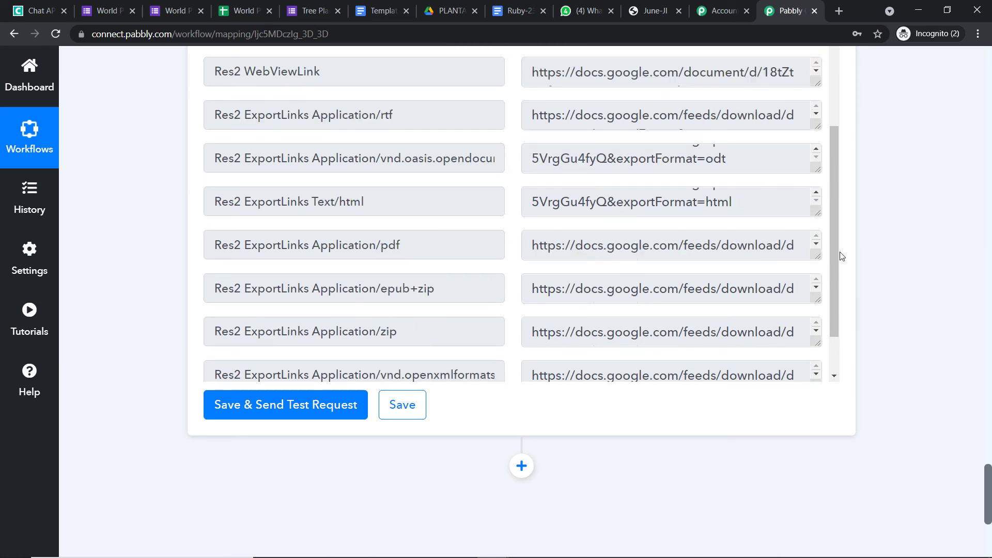
pyautogui.scroll(-2, 841, 256)
pyautogui.click(809, 125)
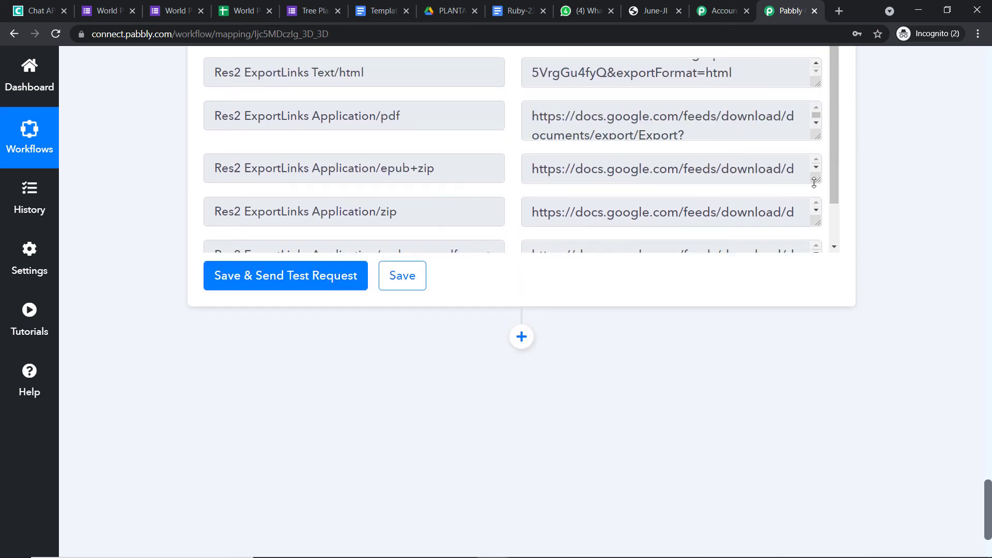
pyautogui.moveTo(762, 191); pyautogui.dragTo(523, 109)
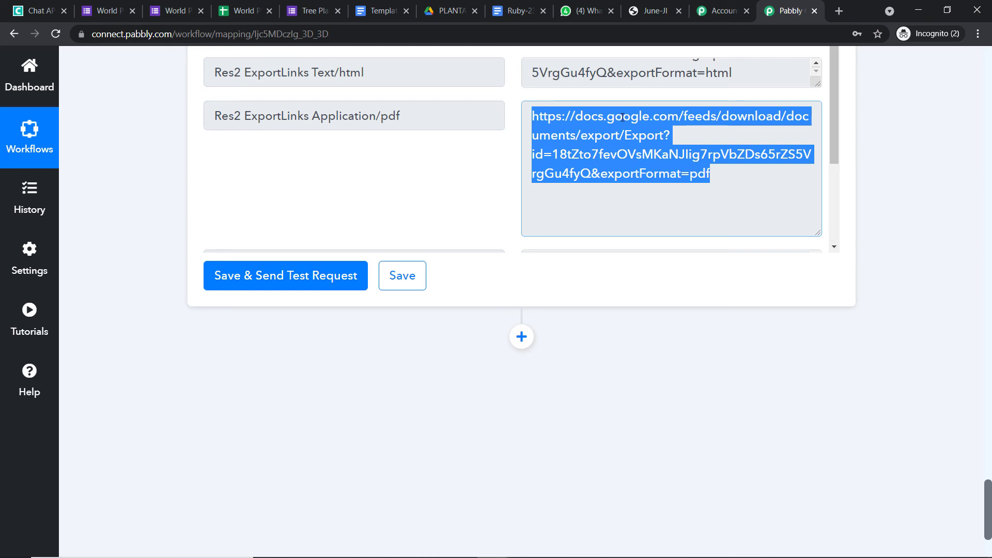
pyautogui.scroll(-3, 619, 154)
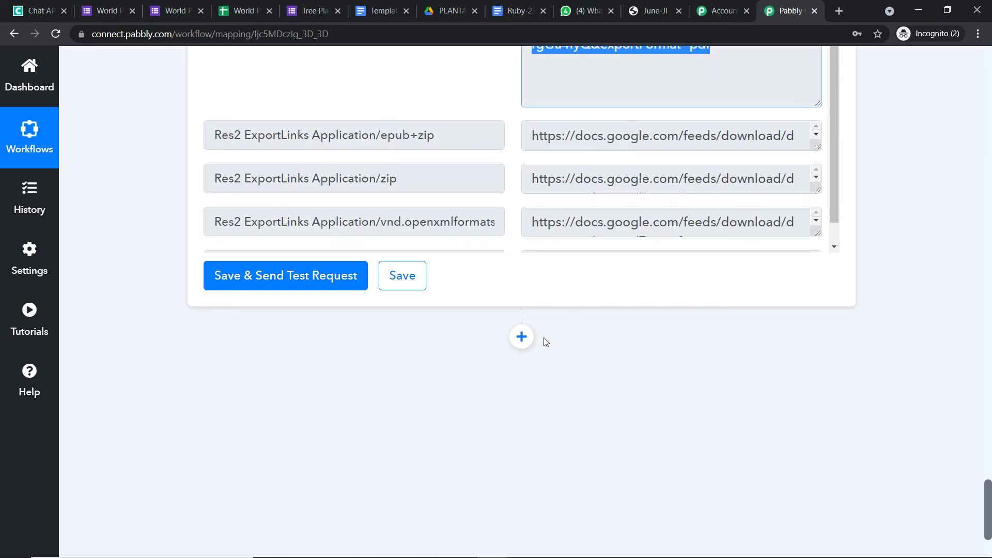
pyautogui.click(521, 336)
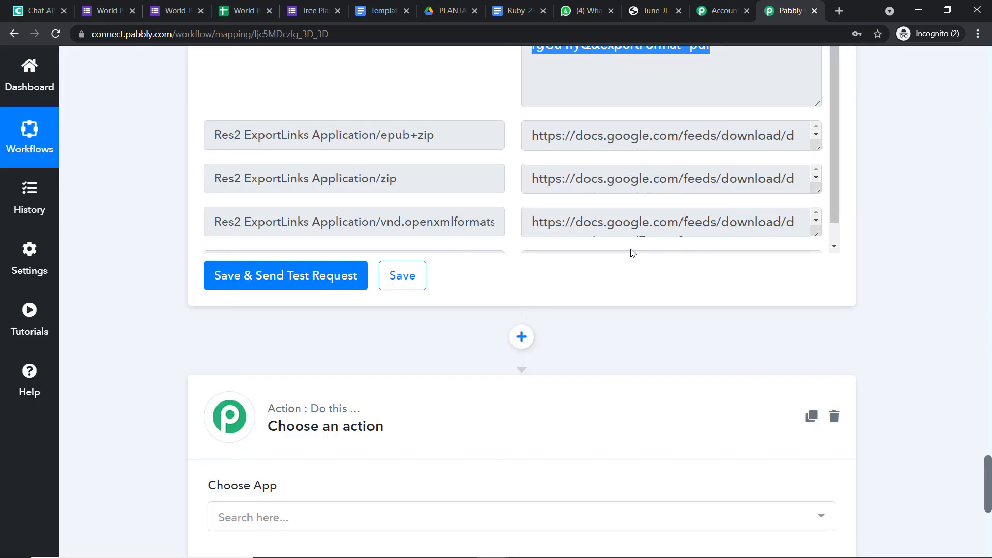
# Make the new step Chat API with the Send Link action and start connecting an account.
pyautogui.scroll(-1, 628, 252)
pyautogui.scroll(-4, 390, 304)
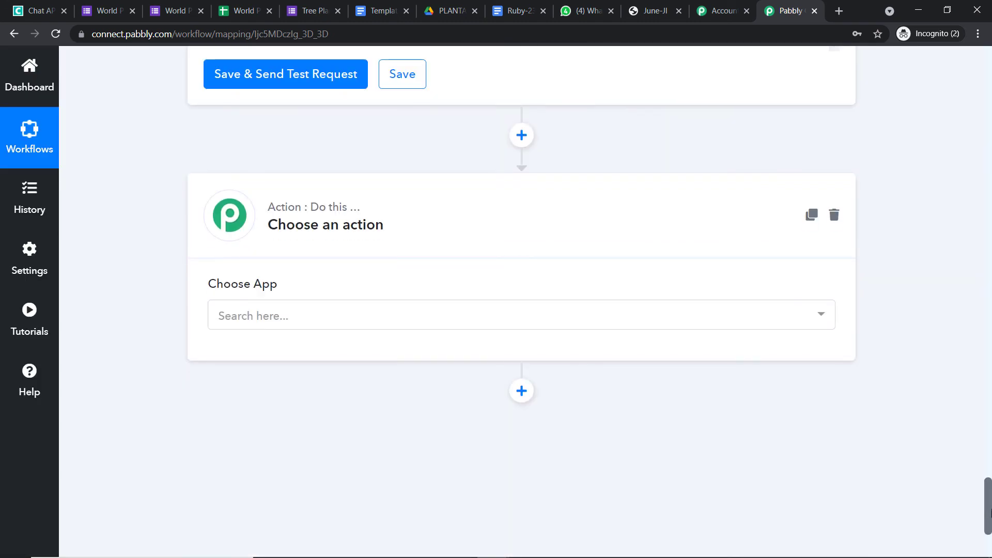
pyautogui.click(275, 310)
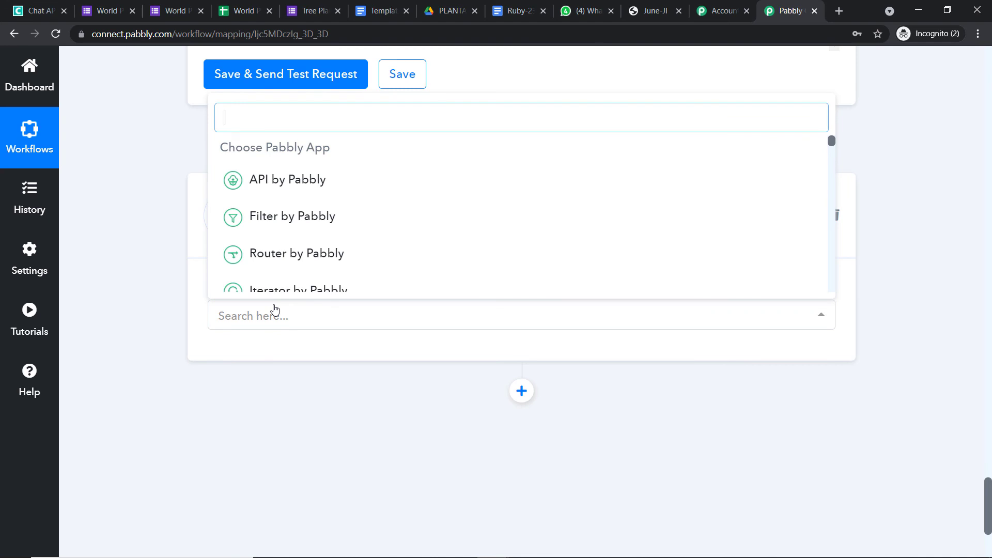
pyautogui.write('CHAT')
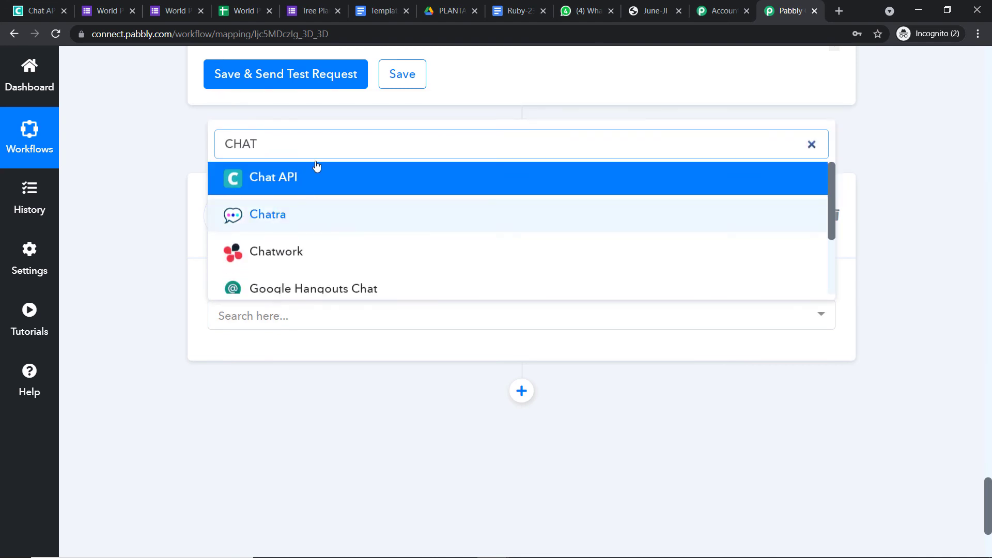
pyautogui.click(318, 176)
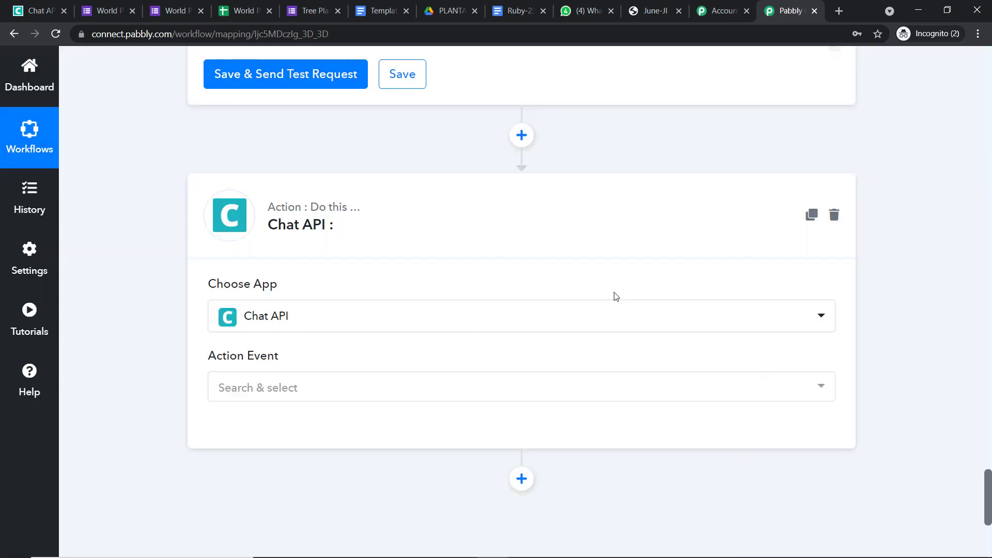
pyautogui.click(308, 393)
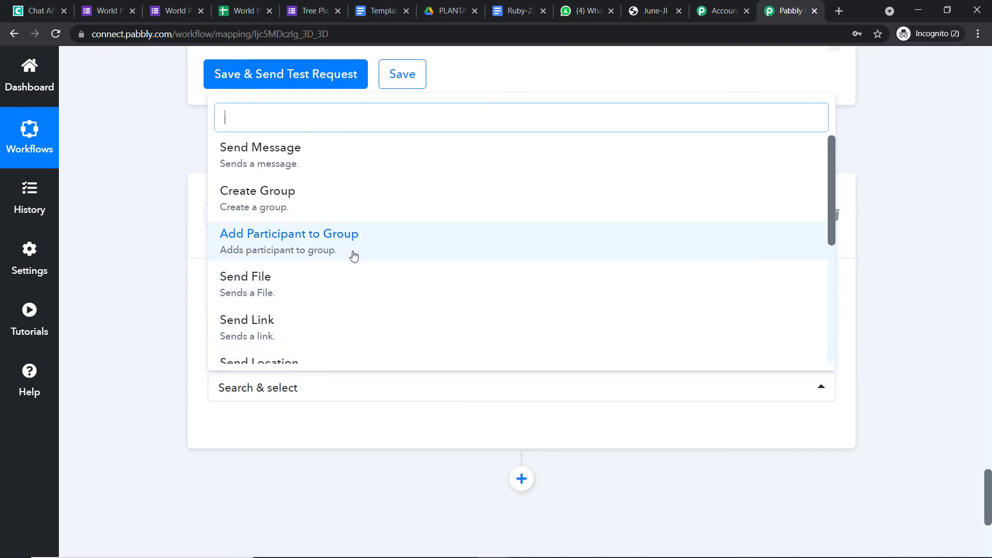
pyautogui.scroll(-1, 336, 272)
pyautogui.click(335, 272)
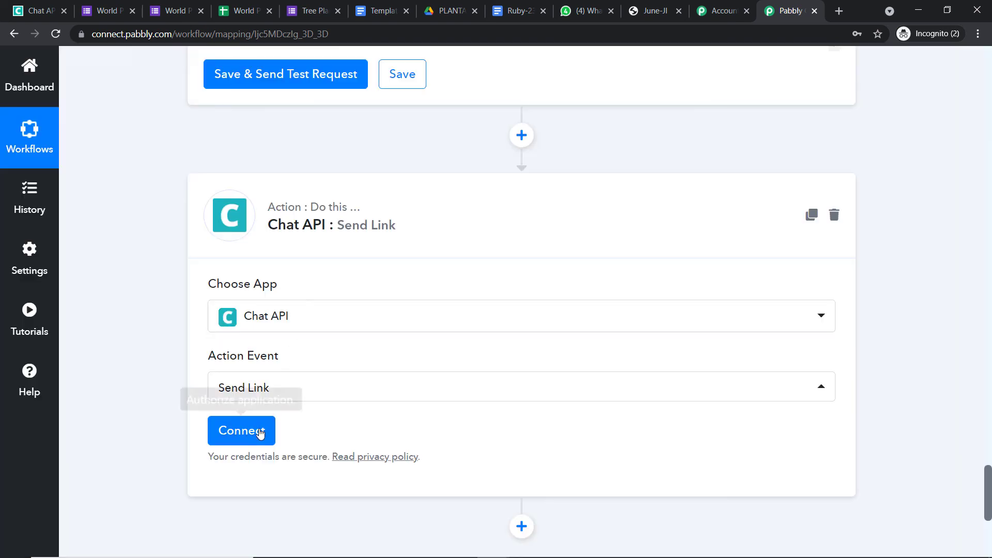
pyautogui.click(258, 431)
# Copy the instance's API URL from the Chat API page into the connection's API URL field.
pyautogui.scroll(-1, 550, 310)
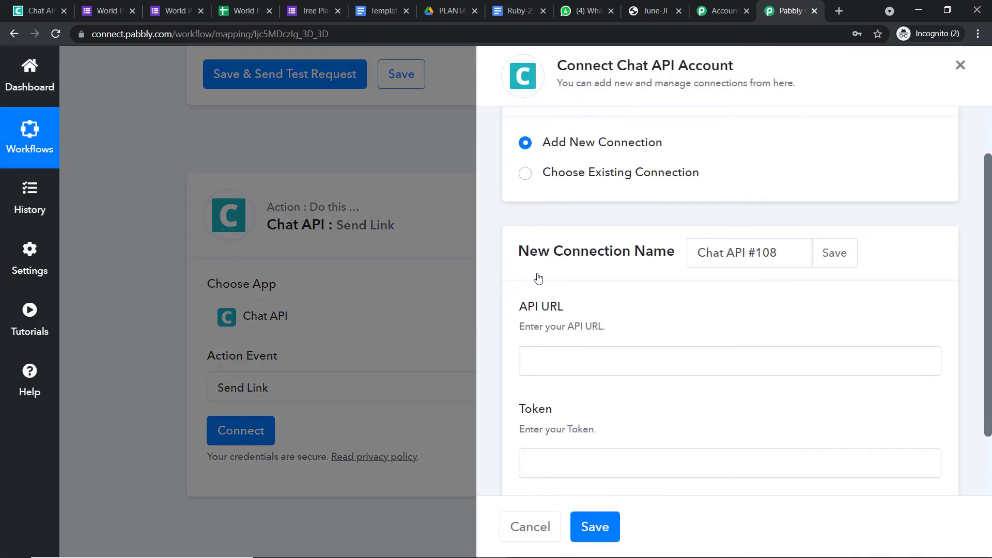
pyautogui.scroll(-1, 535, 317)
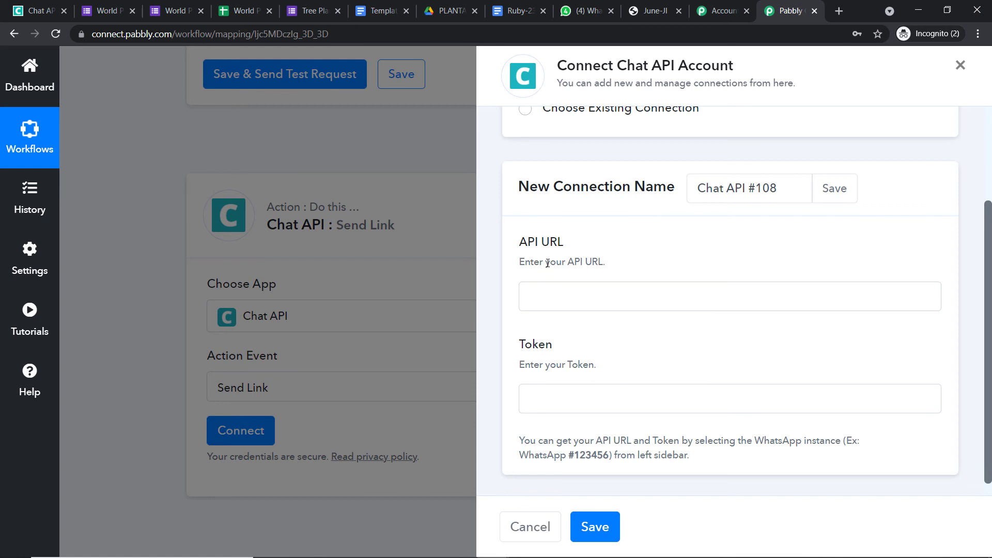
pyautogui.click(44, 10)
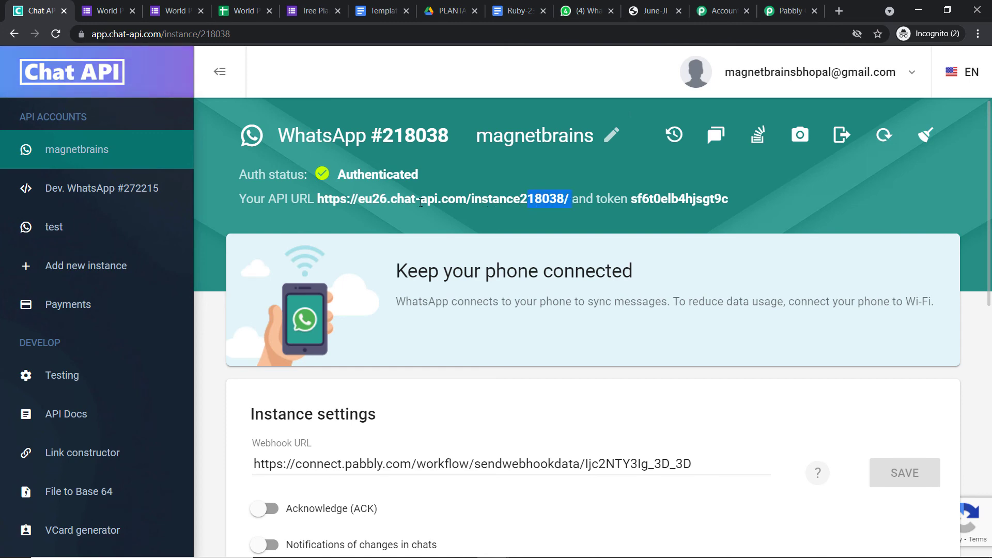
pyautogui.moveTo(421, 203); pyautogui.dragTo(318, 201)
pyautogui.rightClick(319, 202)
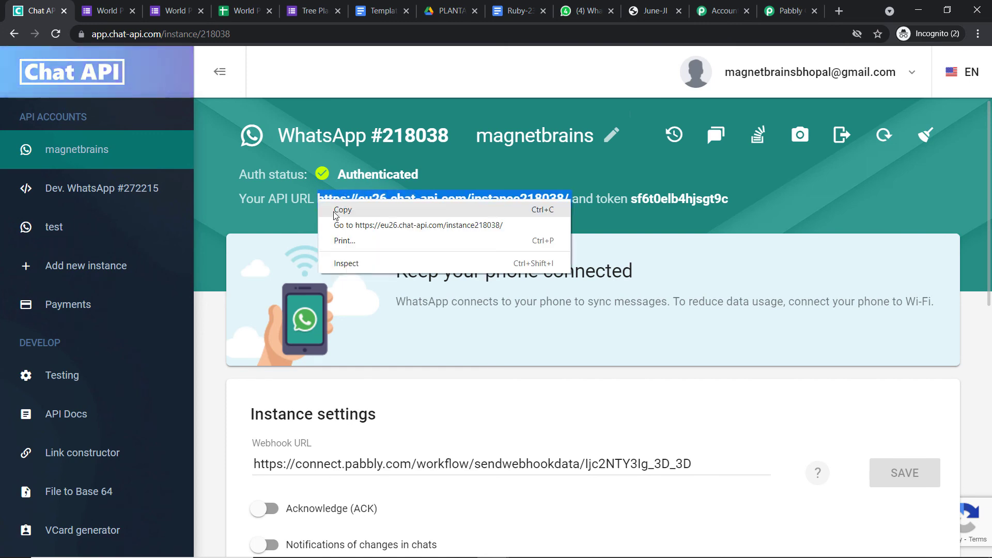
pyautogui.click(336, 210)
pyautogui.click(811, 6)
pyautogui.click(574, 290)
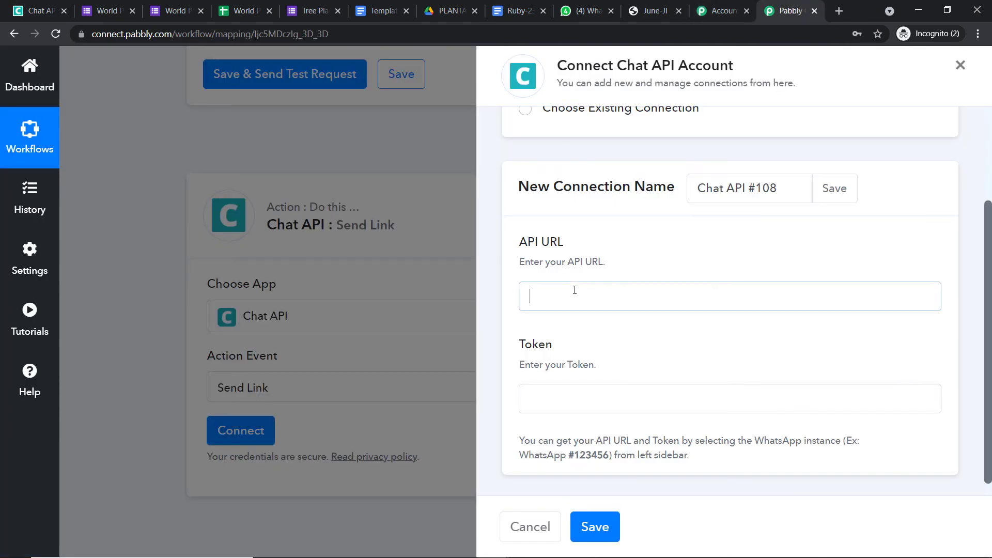
pyautogui.hotkey('ctrl', 'v')
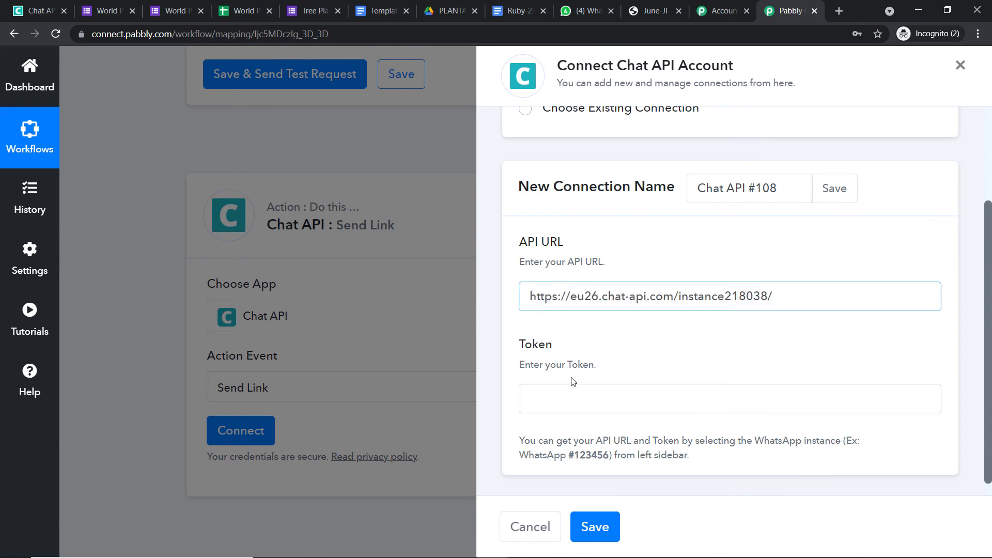
# Copy the instance token into the Token field and save the Chat API connection.
pyautogui.click(572, 397)
pyautogui.click(39, 10)
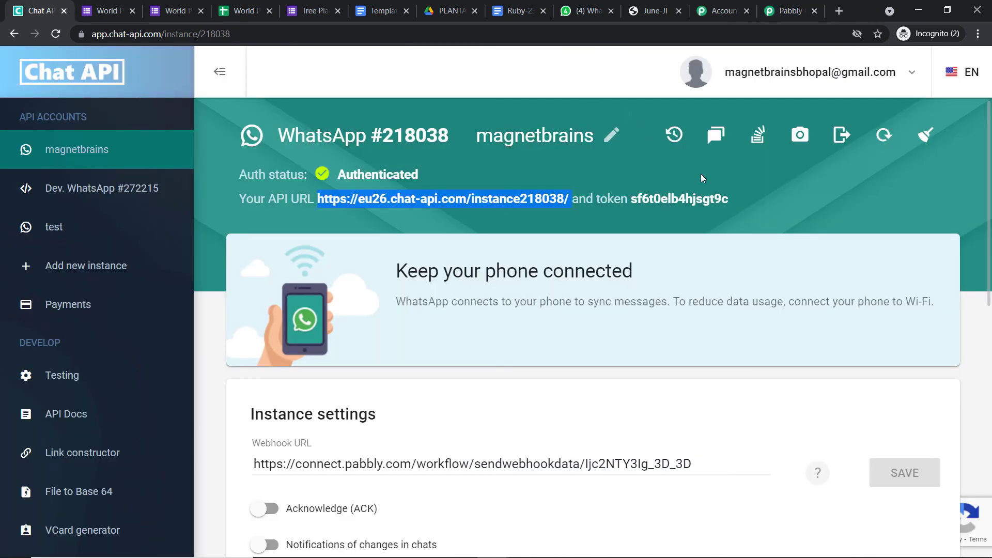
pyautogui.moveTo(731, 198); pyautogui.dragTo(631, 202)
pyautogui.rightClick(649, 200)
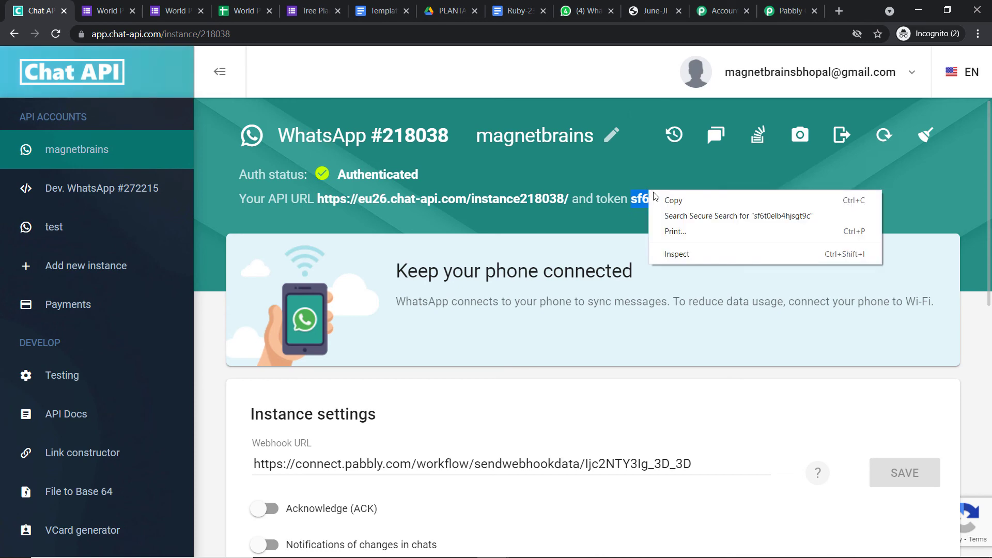
pyautogui.click(672, 200)
pyautogui.click(791, 10)
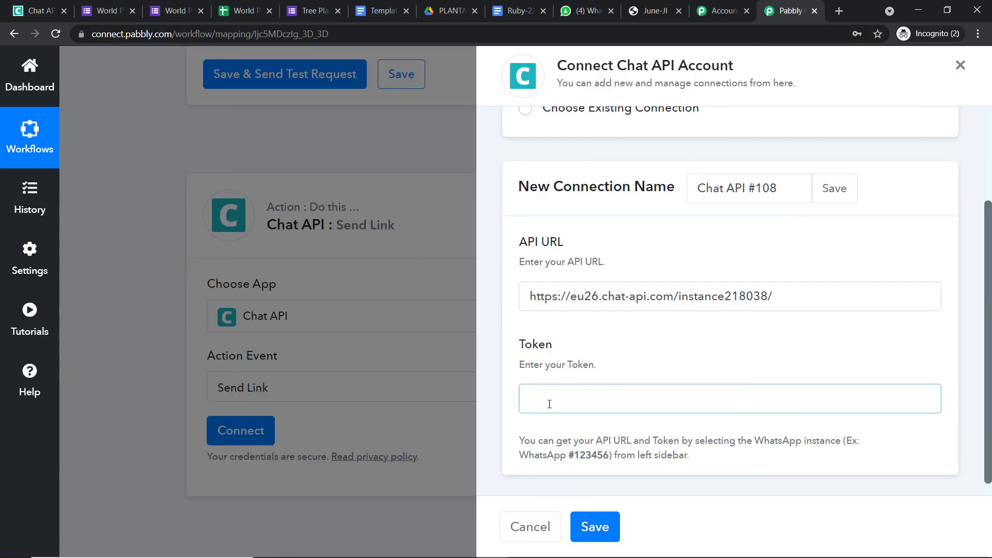
pyautogui.hotkey('ctrl', 'v')
pyautogui.click(595, 532)
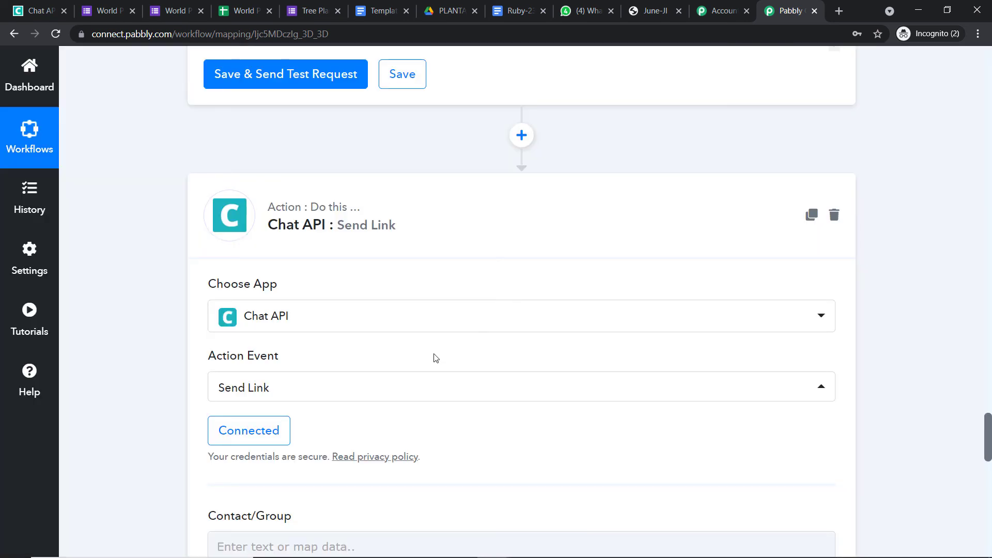
# Scroll through the Send Link fields and open previous-step data for Phone Number.
pyautogui.scroll(-6, 434, 356)
pyautogui.click(390, 215)
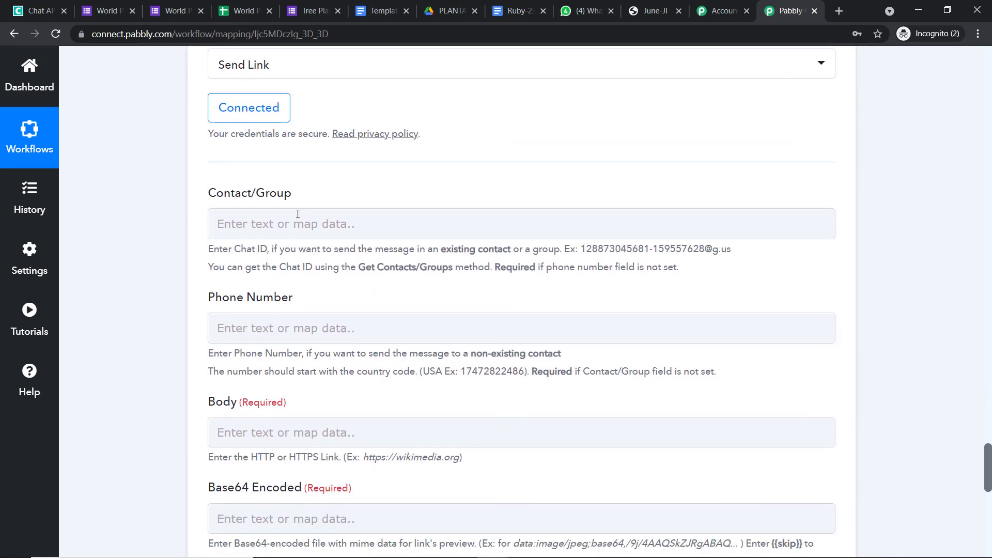
pyautogui.scroll(-3, 415, 253)
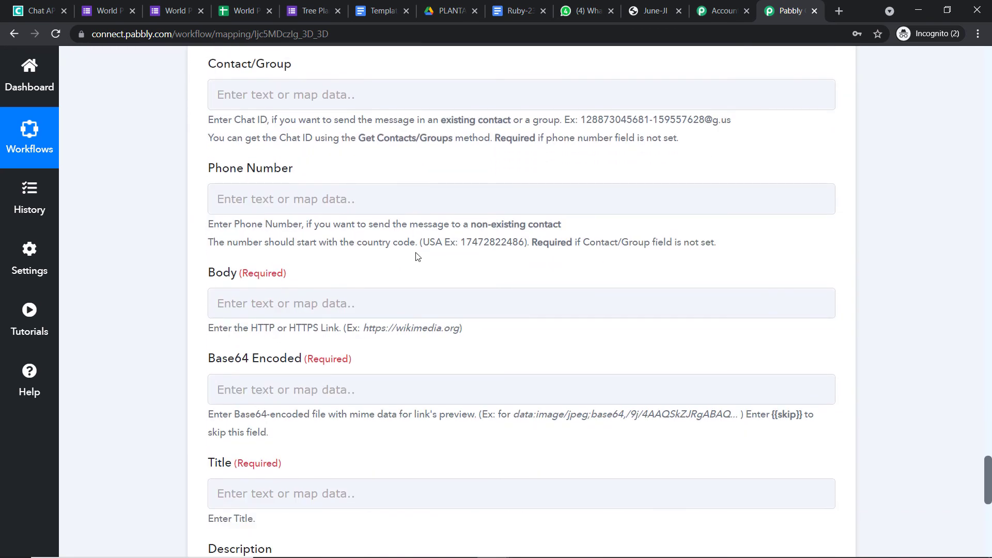
pyautogui.scroll(-4, 418, 257)
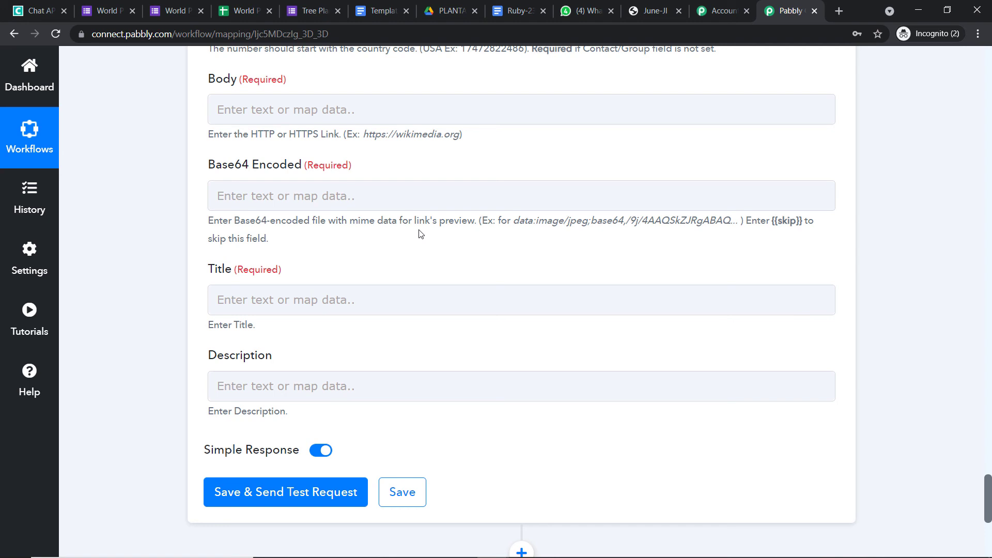
pyautogui.scroll(5, 419, 234)
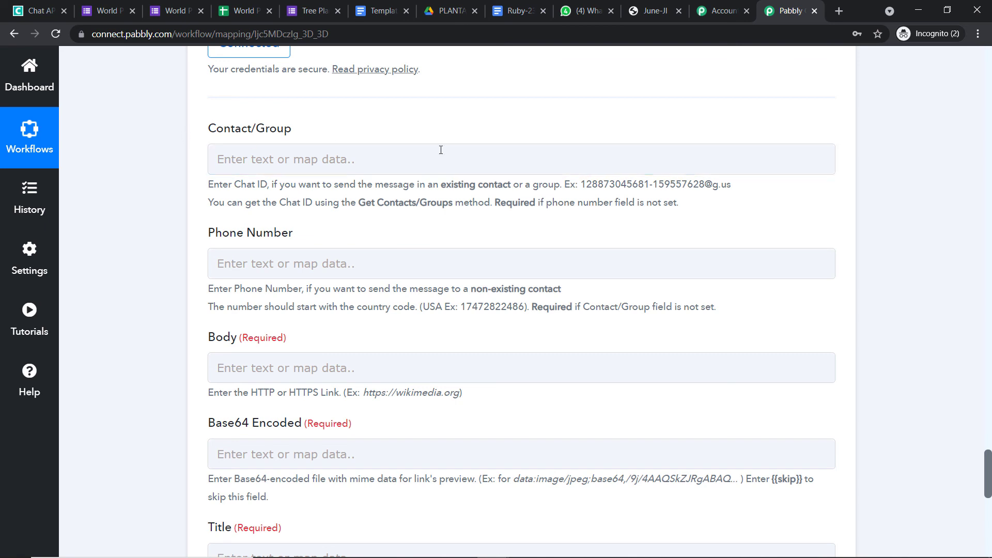
pyautogui.scroll(-2, 594, 196)
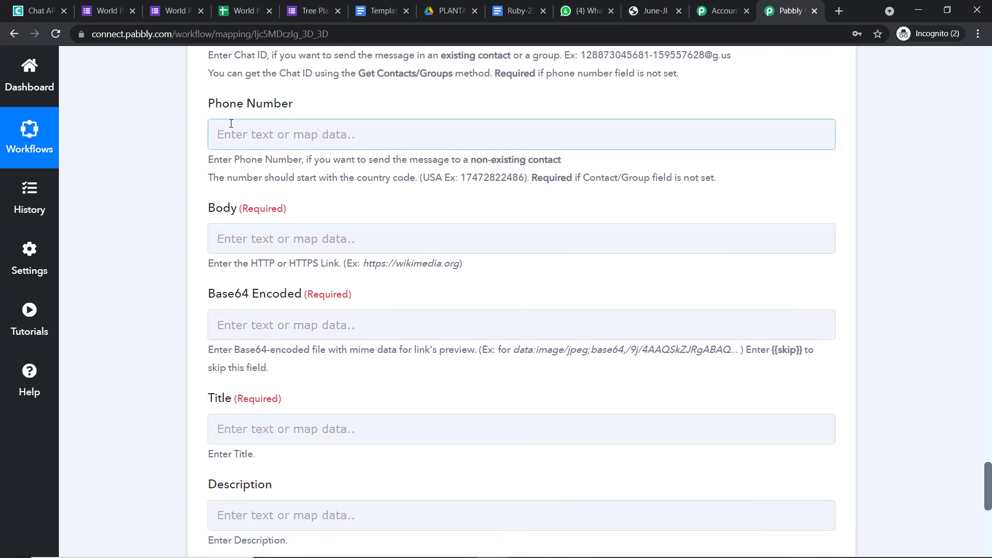
pyautogui.click(302, 132)
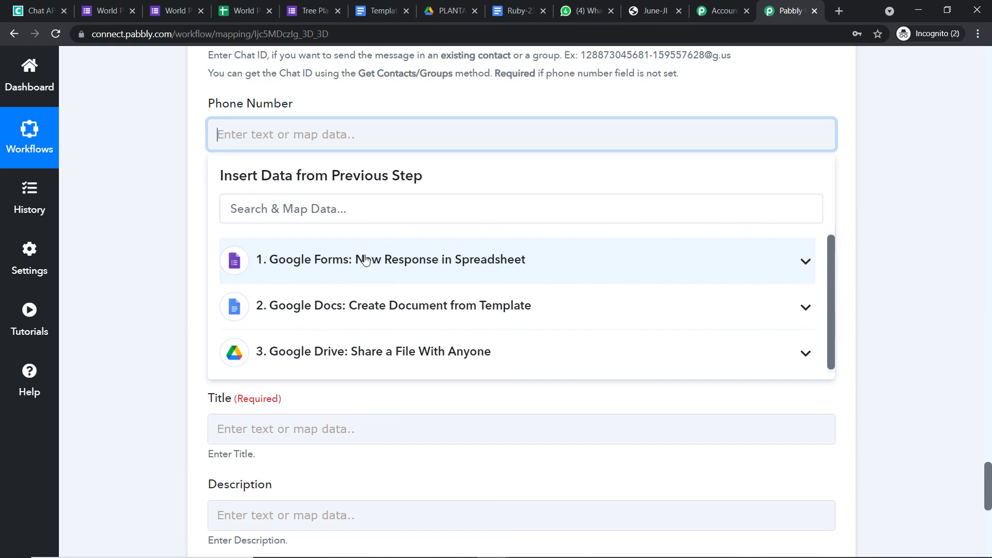
# Check the WhatsApp Number value in the Google Forms trigger response.
pyautogui.click(968, 255)
pyautogui.scroll(20, 988, 268)
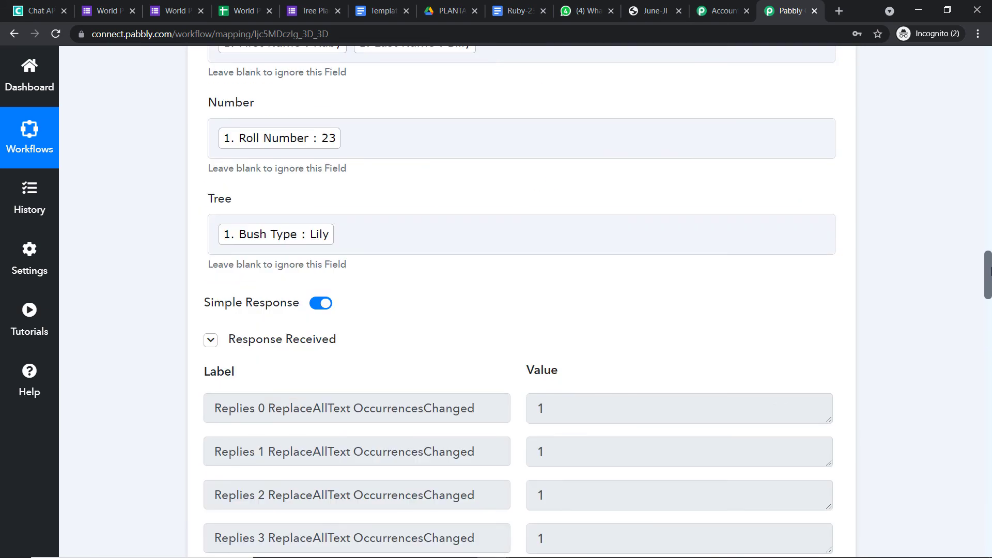
pyautogui.scroll(9, 987, 268)
pyautogui.click(989, 133)
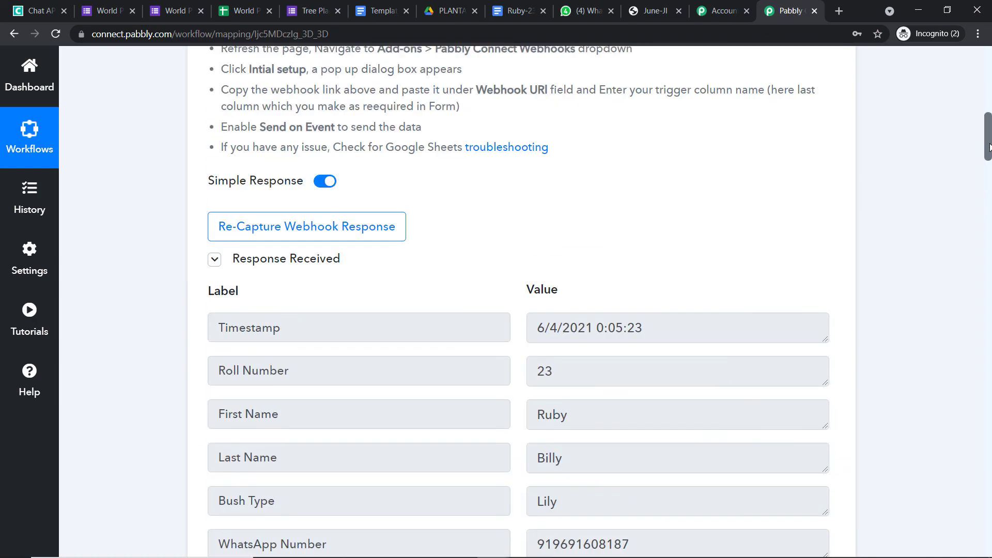
pyautogui.scroll(6, 989, 141)
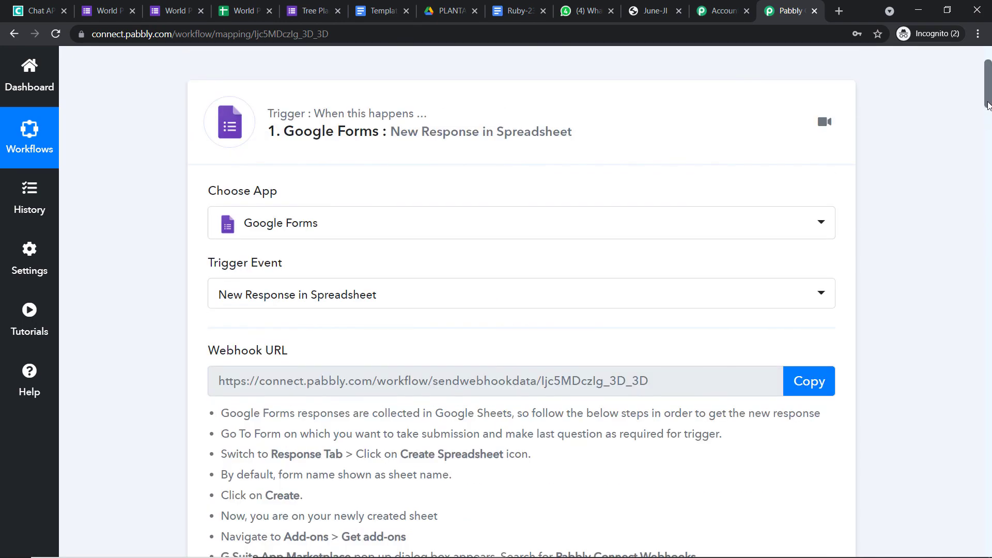
pyautogui.scroll(-7, 988, 141)
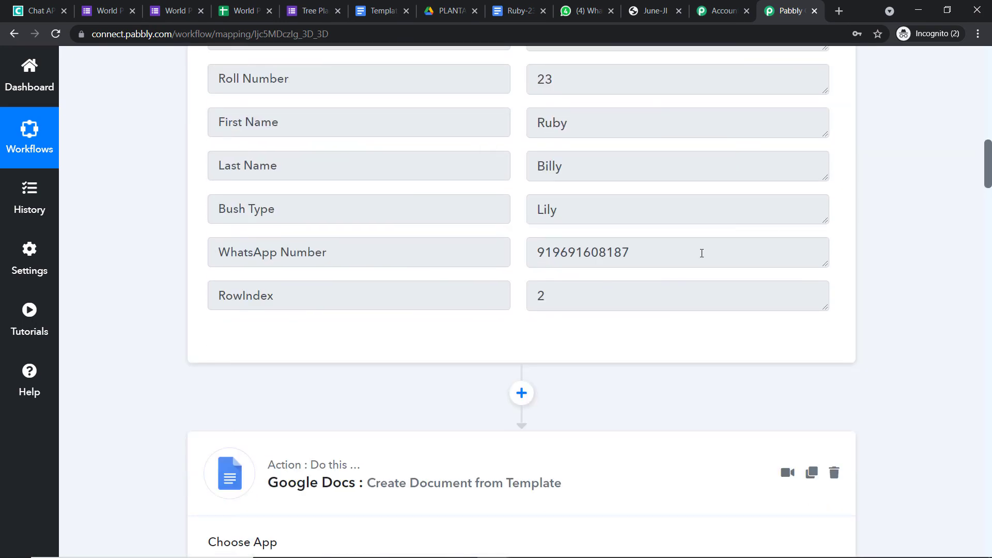
pyautogui.moveTo(701, 253); pyautogui.dragTo(519, 256)
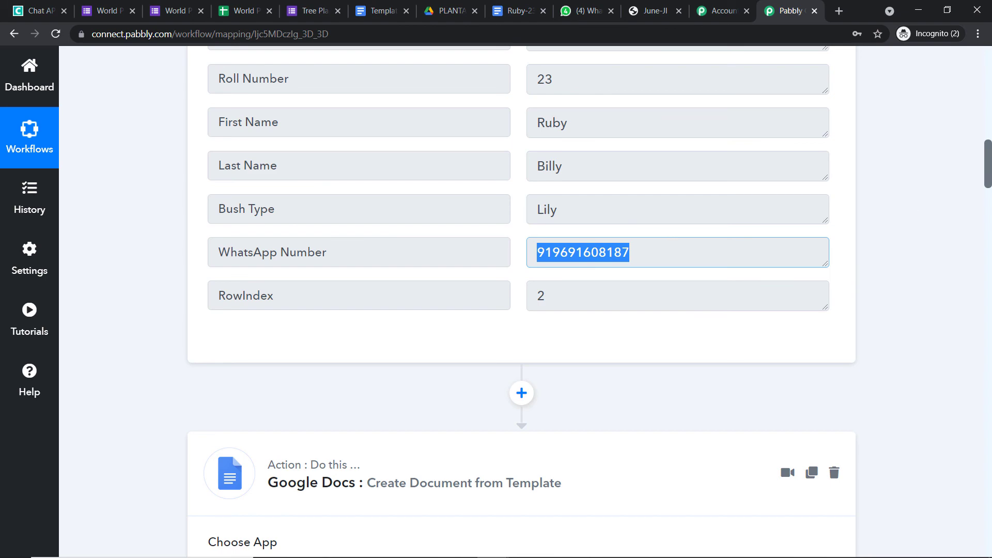
pyautogui.scroll(-6, 990, 261)
pyautogui.scroll(-20, 990, 345)
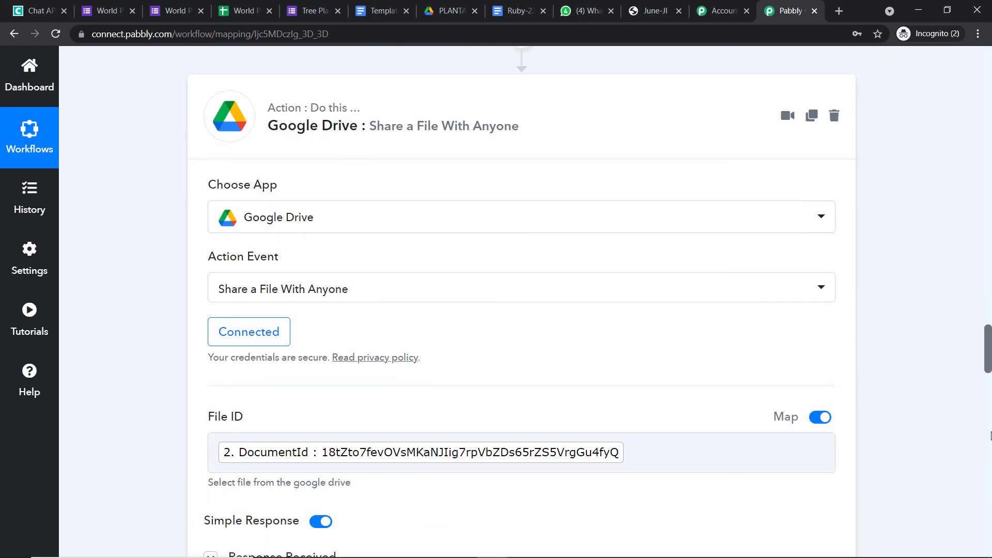
pyautogui.scroll(-9, 971, 400)
pyautogui.scroll(-11, 989, 455)
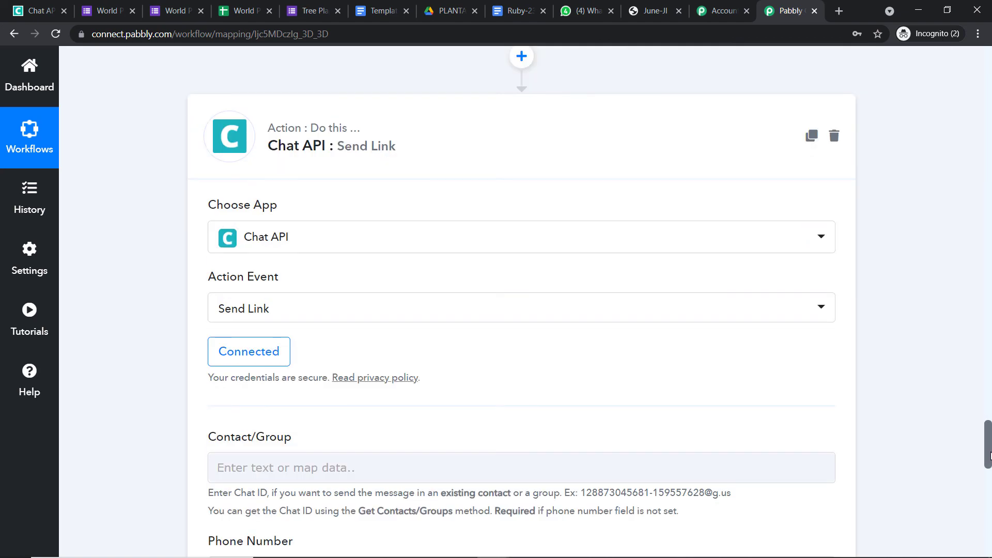
pyautogui.scroll(-5, 989, 455)
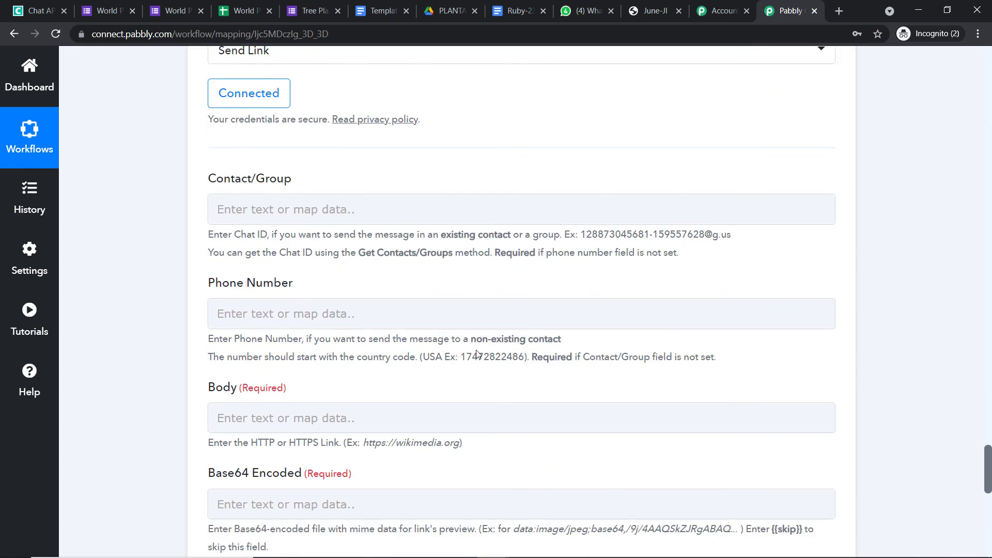
# Map Phone Number to the Google Forms WhatsApp Number field.
pyautogui.click(433, 314)
pyautogui.click(417, 439)
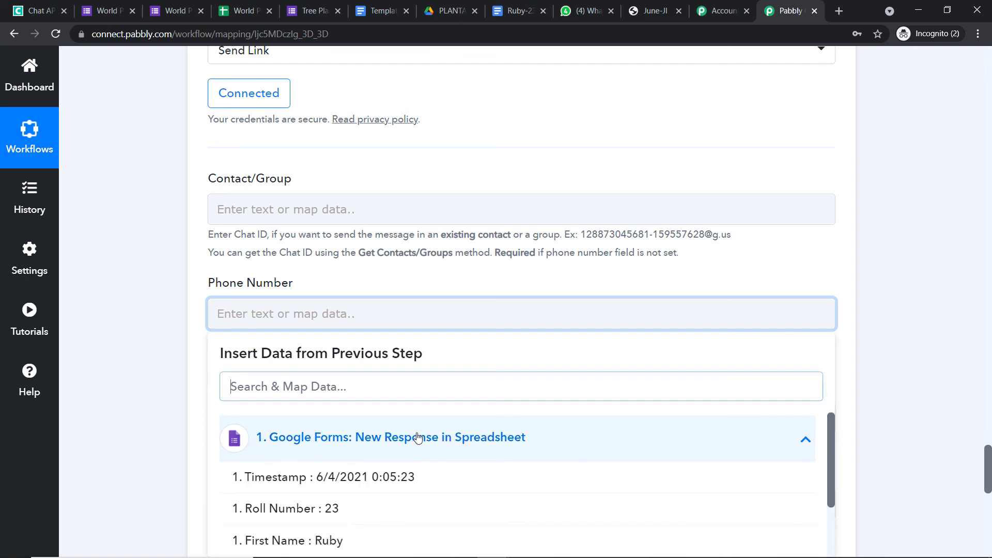
pyautogui.scroll(-2, 427, 444)
pyautogui.scroll(-1, 427, 444)
pyautogui.click(426, 457)
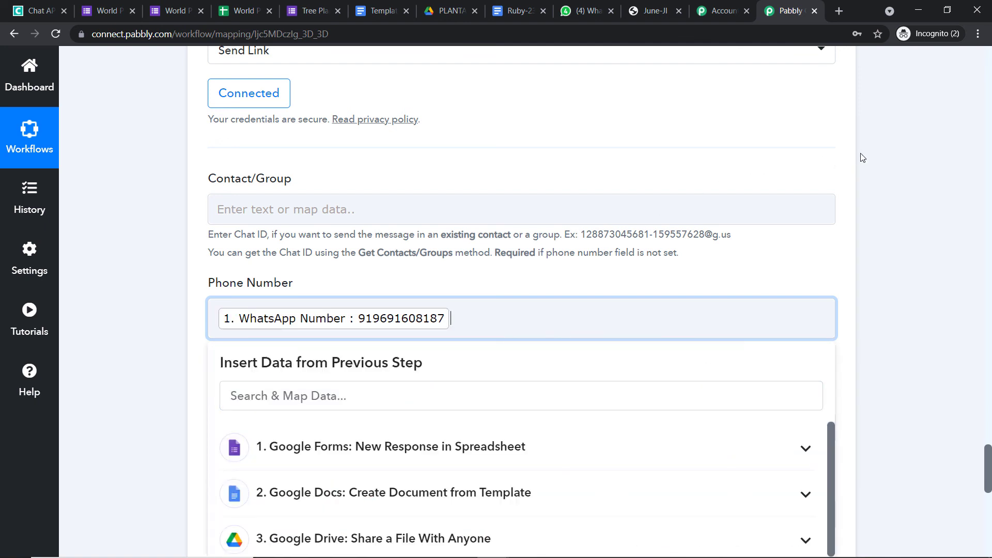
pyautogui.click(876, 159)
pyautogui.scroll(-4, 876, 159)
pyautogui.click(359, 228)
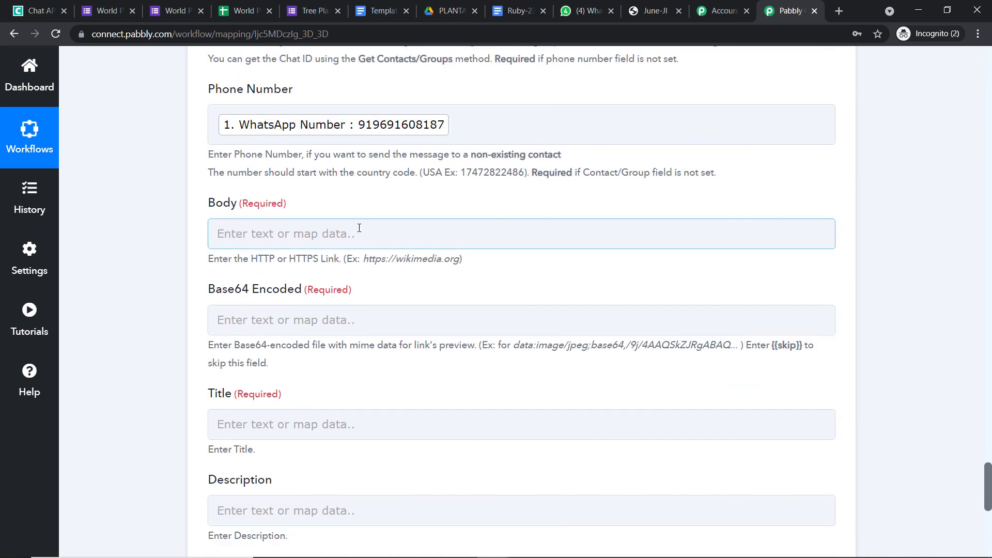
# Review the certificate's PDF export link in the Google Drive step response.
pyautogui.click(865, 214)
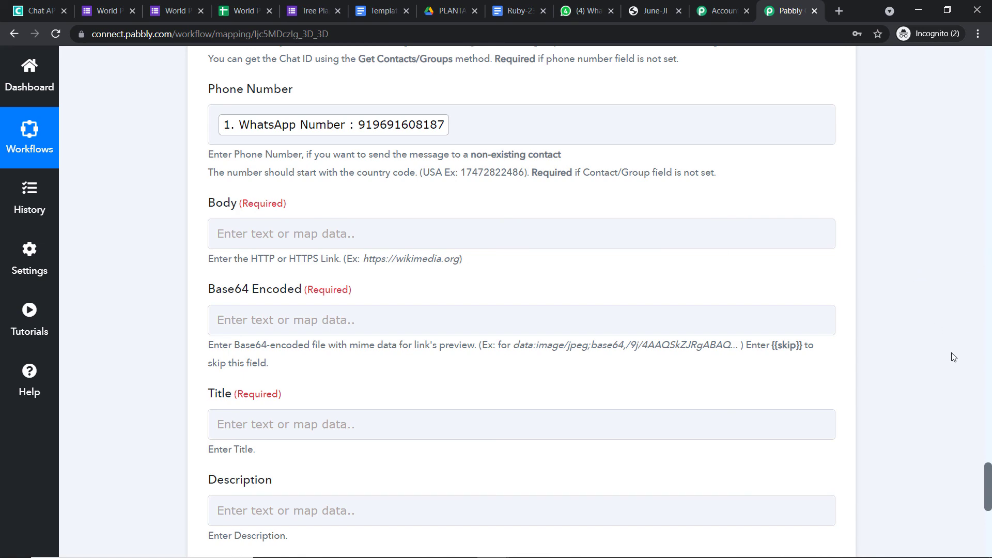
pyautogui.moveTo(987, 480); pyautogui.dragTo(982, 395)
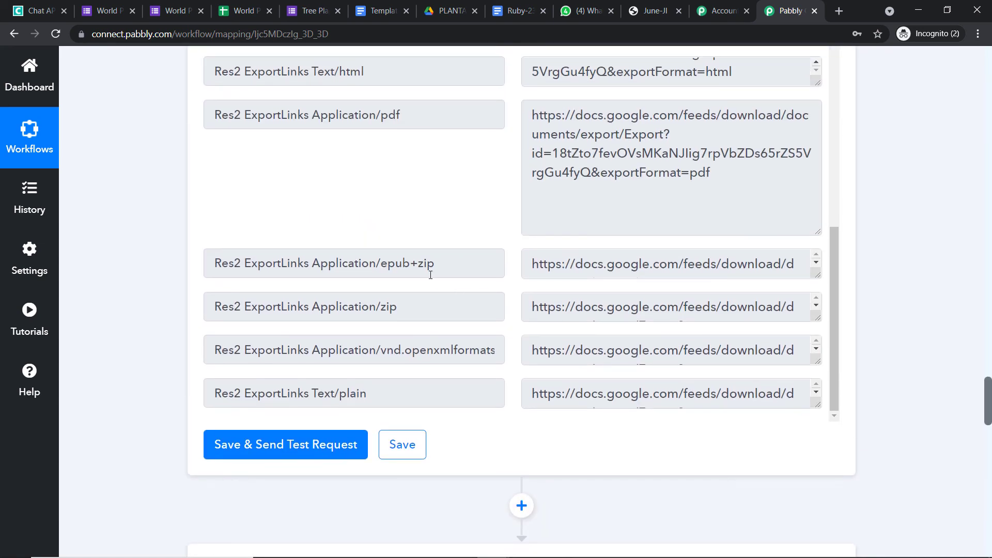
pyautogui.moveTo(741, 178); pyautogui.dragTo(457, 114)
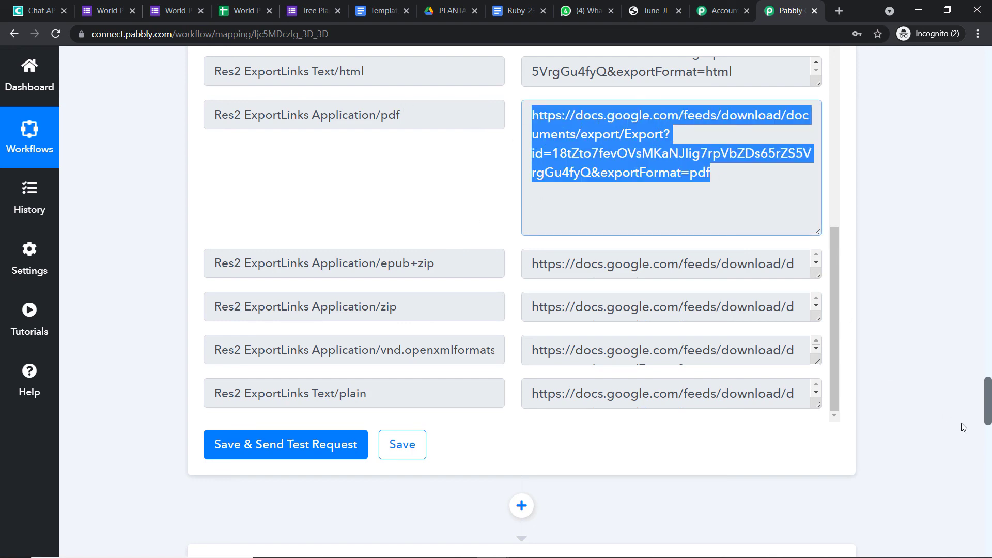
pyautogui.scroll(-15, 911, 418)
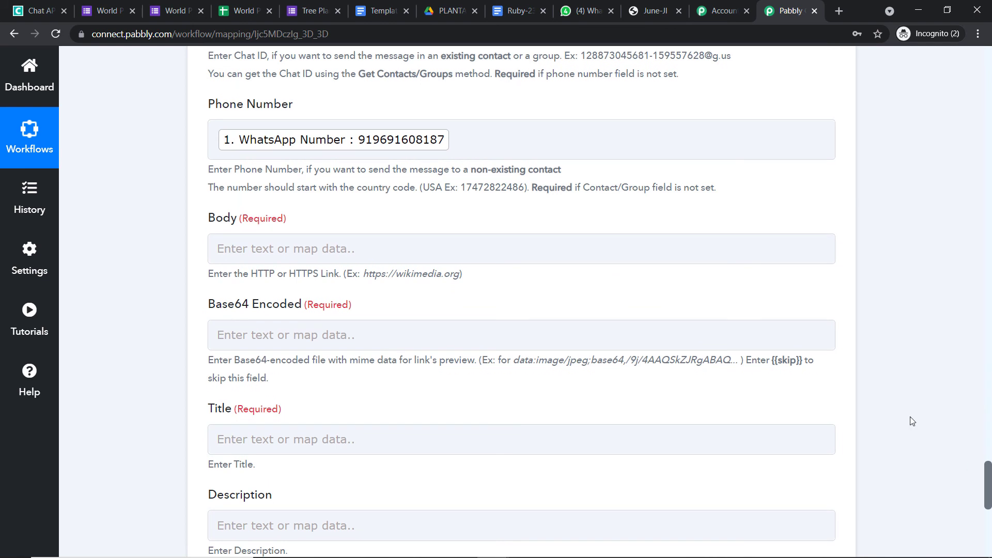
# Insert 3. Google Drive's Res2 ExportLinks Application/pdf into the Body field.
pyautogui.click(284, 247)
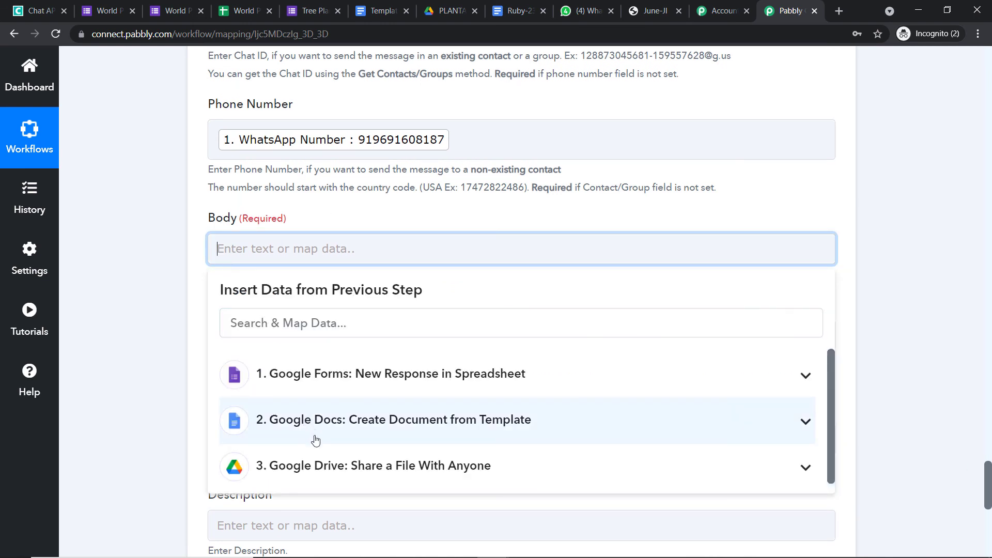
pyautogui.click(321, 466)
pyautogui.scroll(-3, 454, 452)
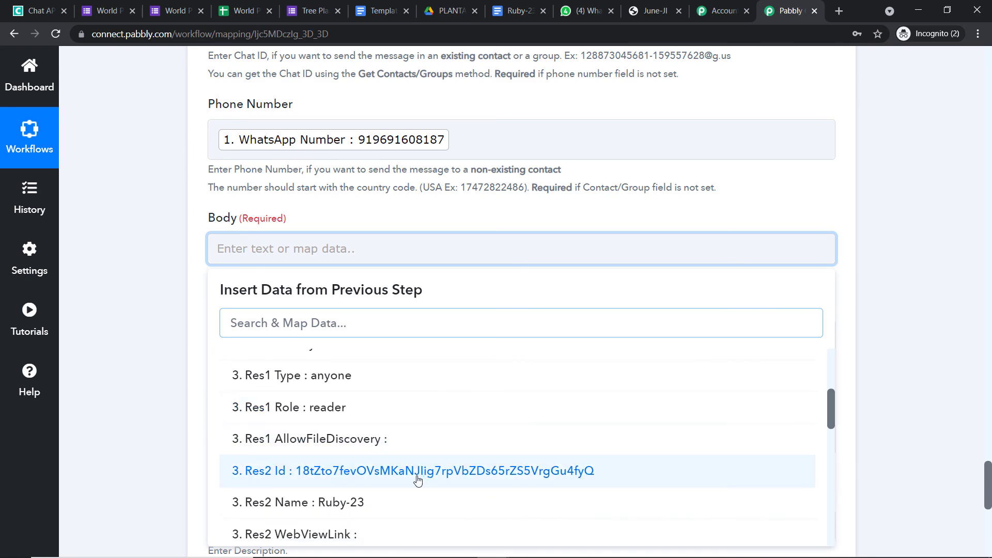
pyautogui.scroll(-5, 416, 476)
pyautogui.scroll(-5, 410, 424)
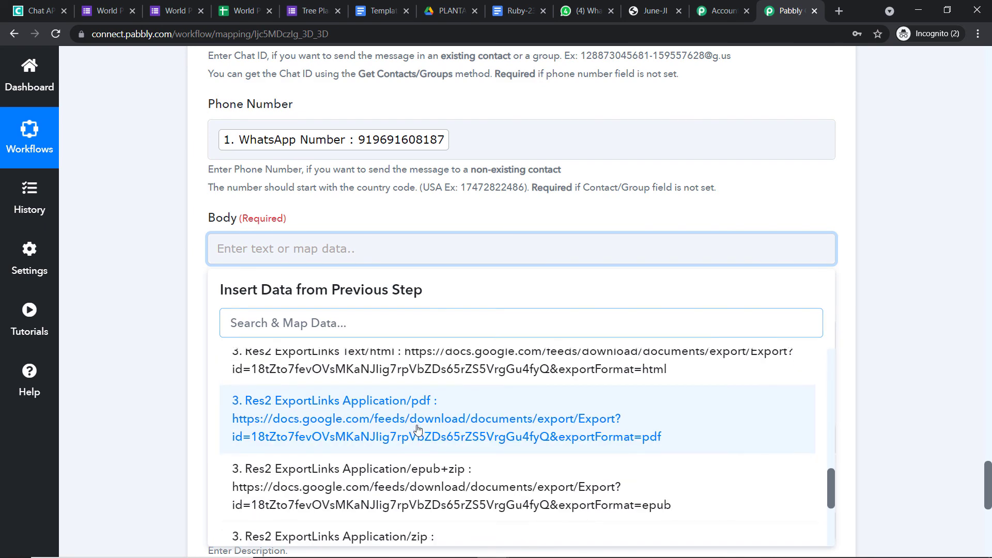
pyautogui.click(411, 441)
pyautogui.click(814, 191)
pyautogui.scroll(-4, 756, 195)
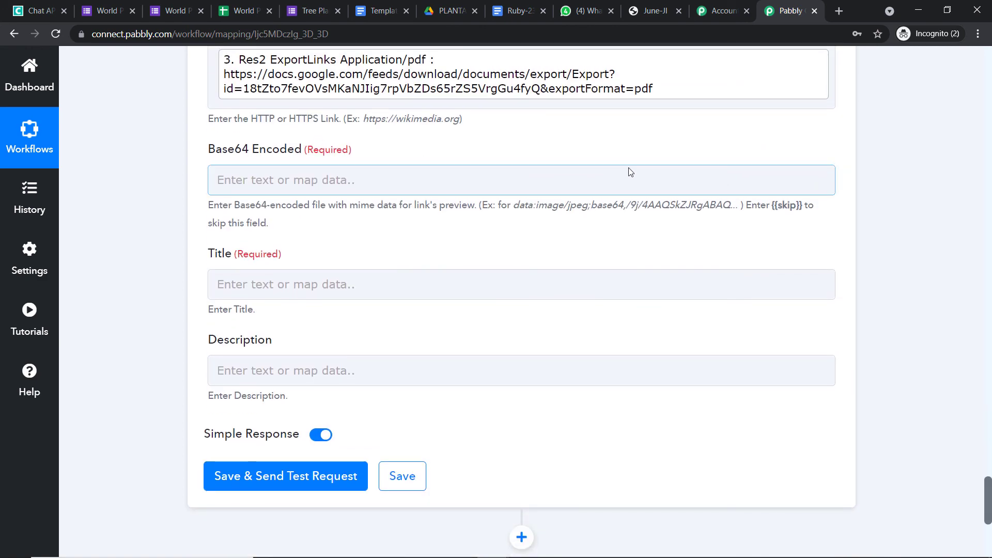
pyautogui.moveTo(801, 209); pyautogui.dragTo(770, 208)
# Copy {{skip}} from the help text and paste it into the Base64 Encoded field.
pyautogui.rightClick(776, 206)
pyautogui.click(785, 213)
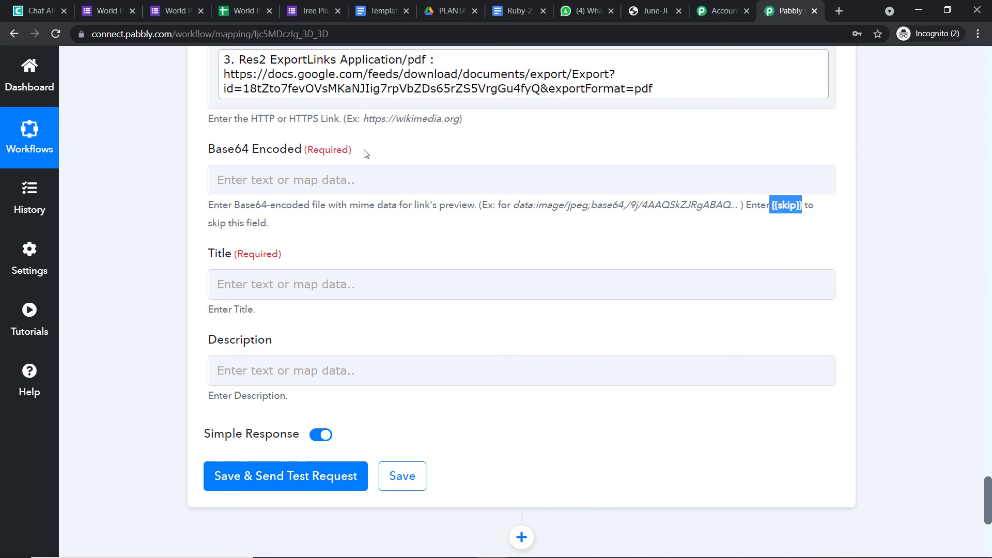
pyautogui.click(288, 180)
pyautogui.rightClick(289, 182)
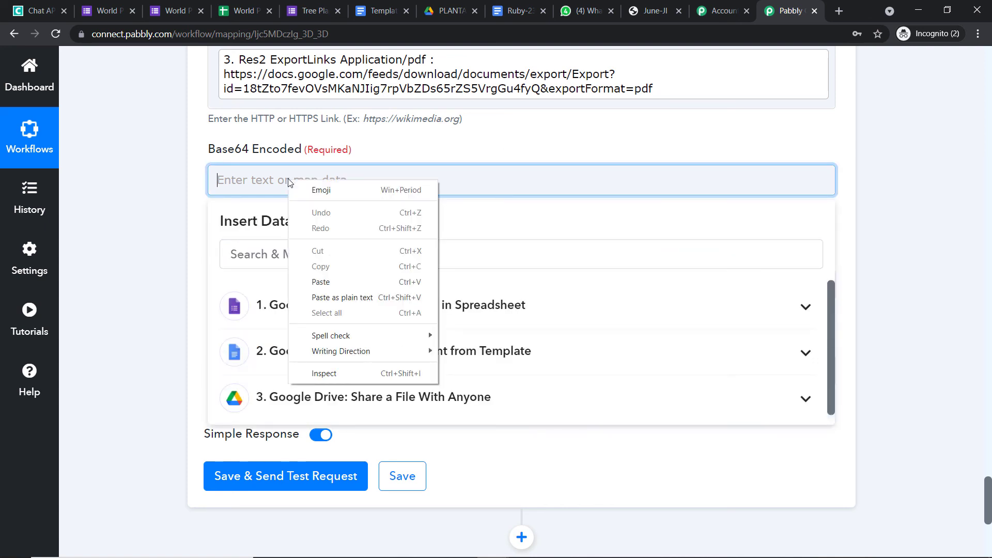
pyautogui.click(336, 281)
pyautogui.click(438, 143)
# Set the Title to 'Hello' followed by the Google Forms First Name value.
pyautogui.scroll(-1, 408, 155)
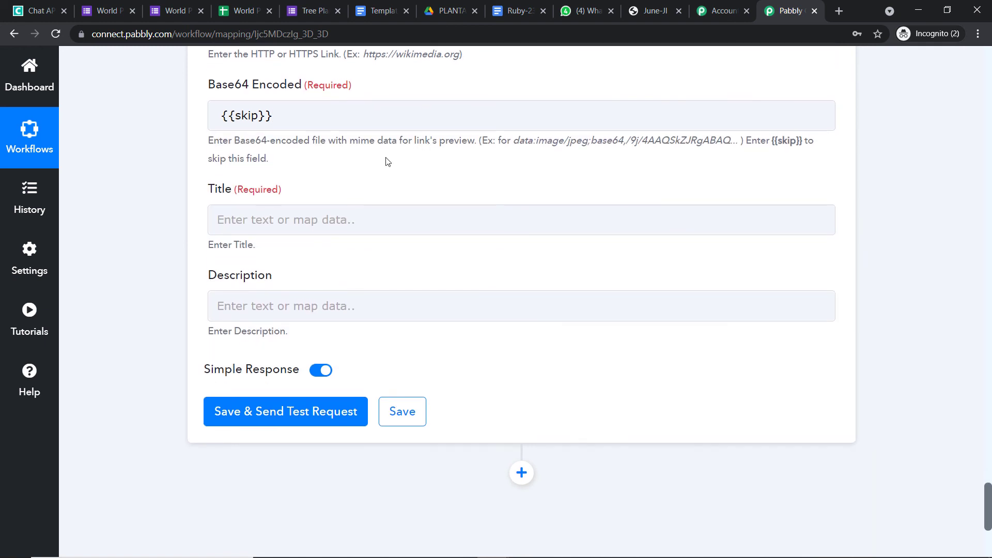
pyautogui.click(263, 215)
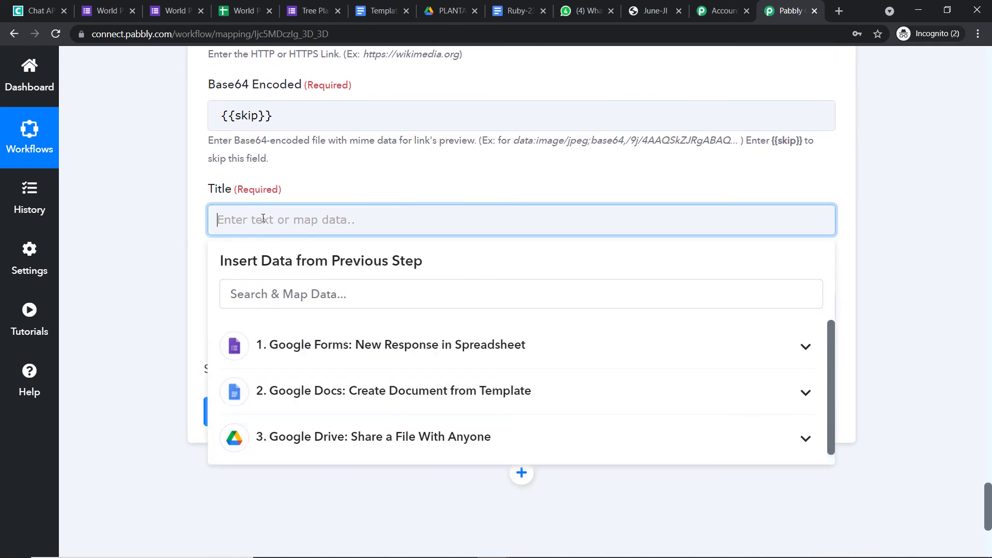
pyautogui.write('Hello')
pyautogui.click(314, 351)
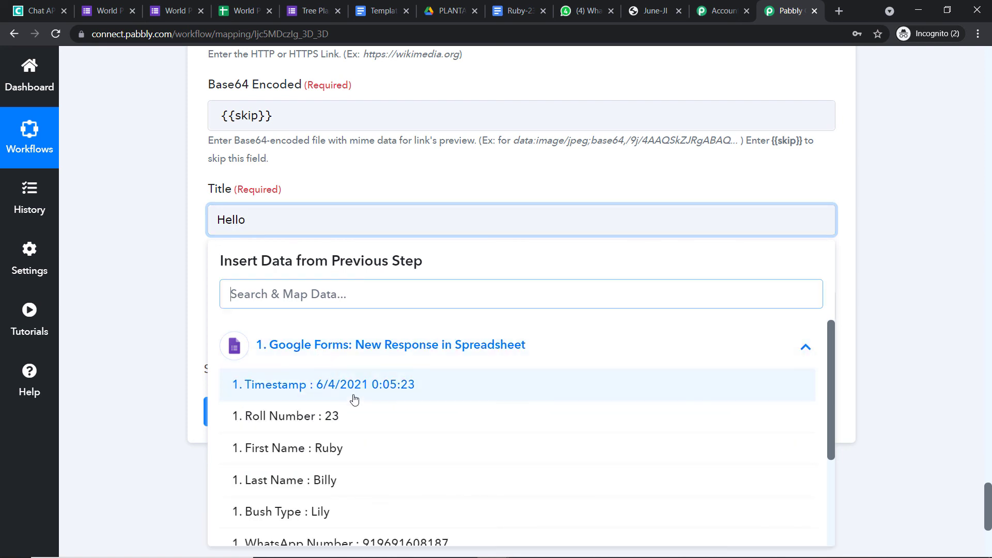
pyautogui.click(336, 460)
pyautogui.click(501, 180)
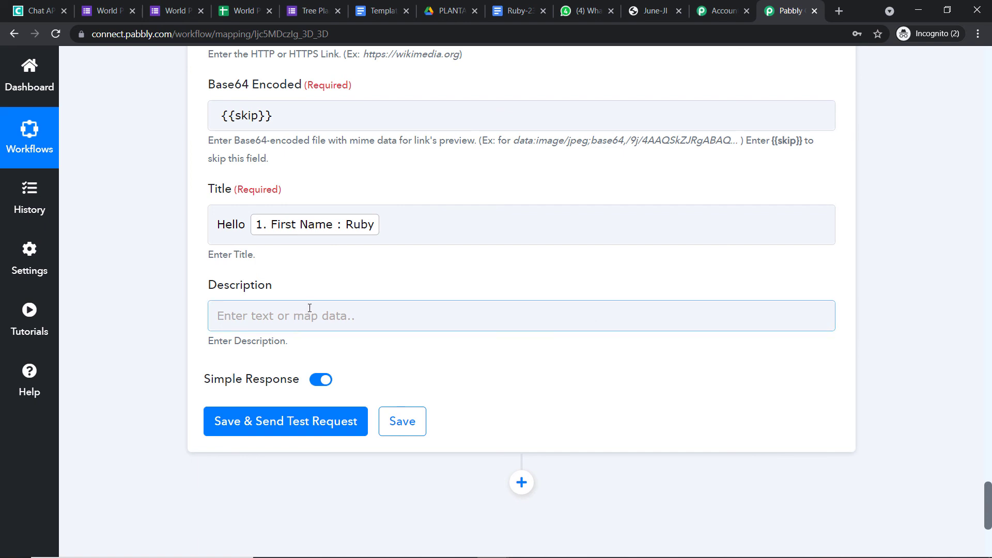
# Save and test the Send Link step, confirming Sent 1 and QueueNumber 241 in the response.
pyautogui.click(274, 432)
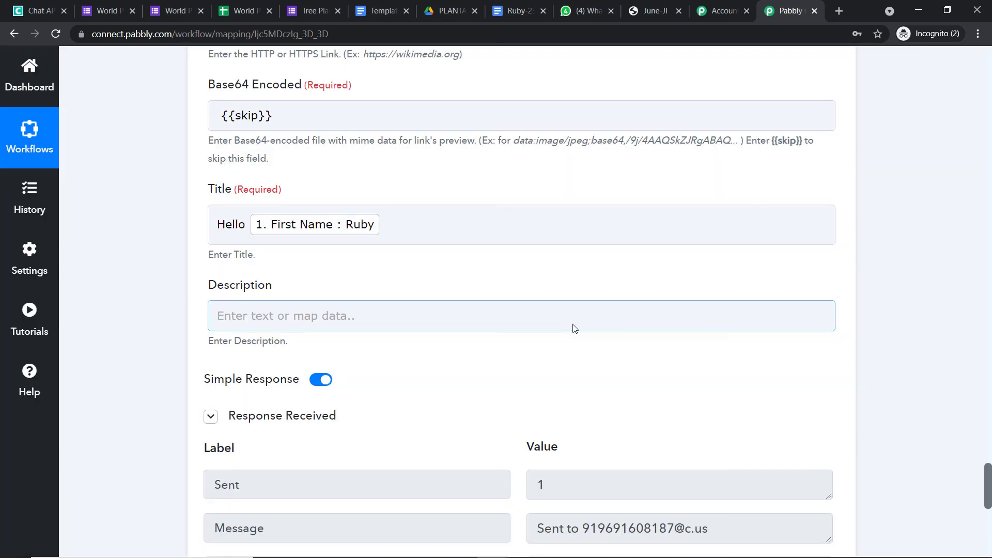
pyautogui.scroll(-3, 575, 334)
pyautogui.scroll(-1, 577, 333)
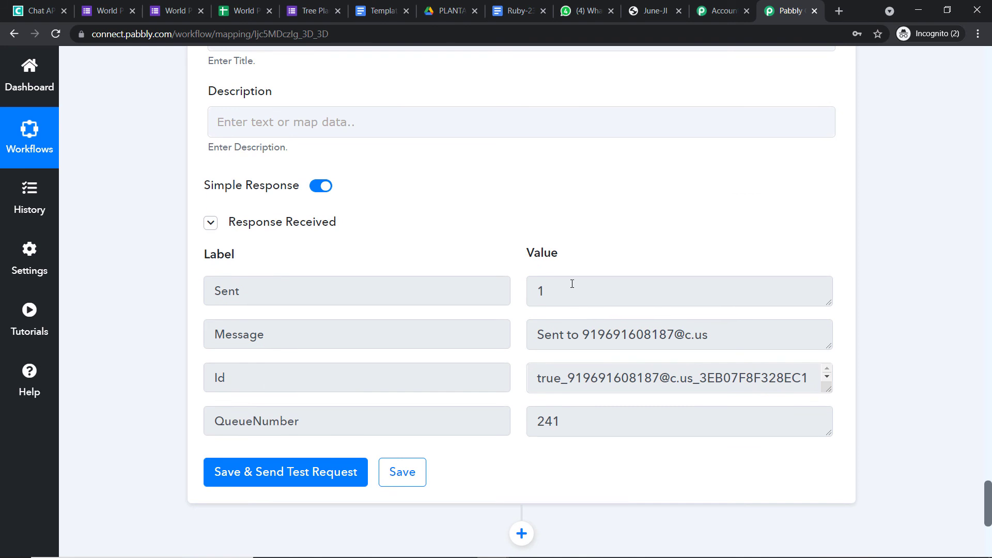
pyautogui.scroll(1, 572, 283)
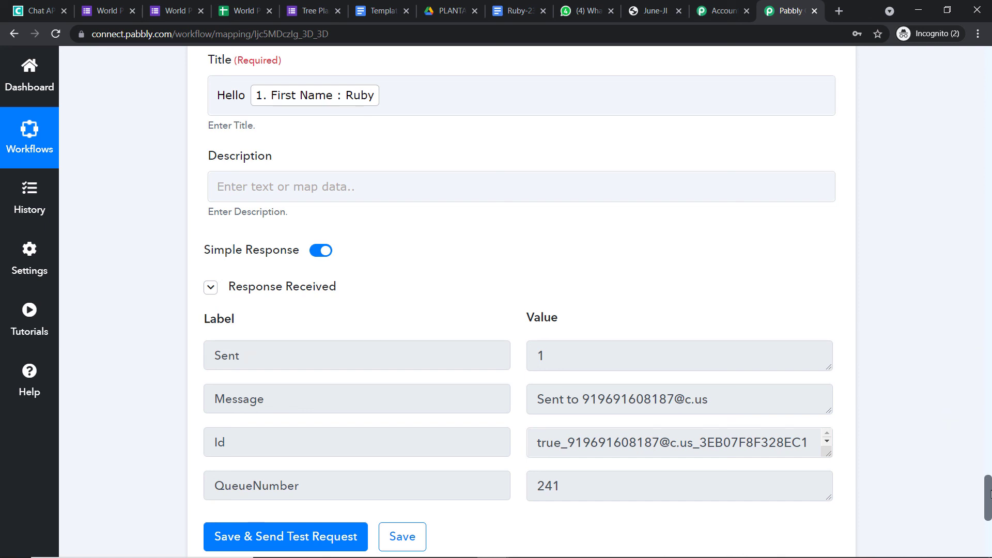
# Collapse the Chat API, Google Drive, Google Docs and Google Forms step cards.
pyautogui.moveTo(988, 494); pyautogui.dragTo(984, 413)
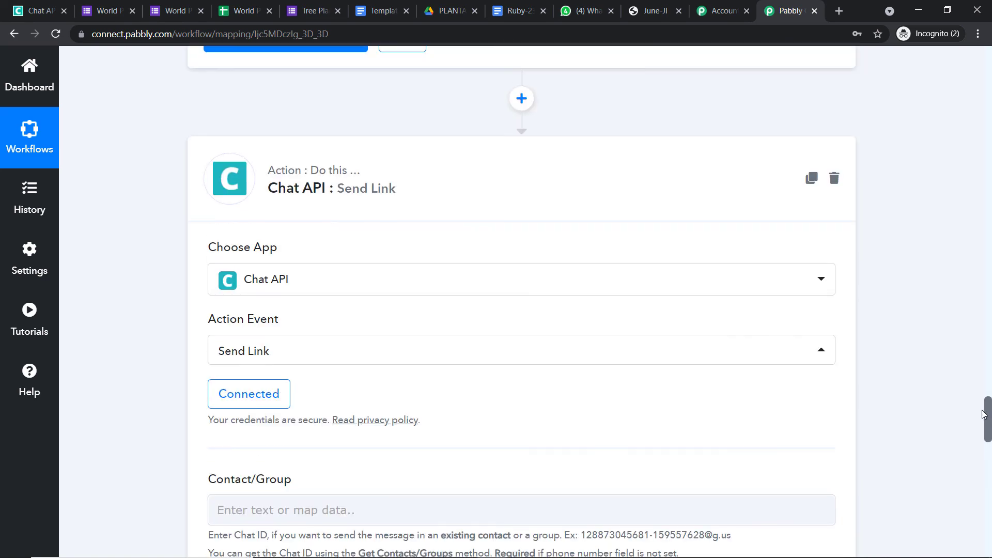
pyautogui.click(706, 235)
pyautogui.click(990, 232)
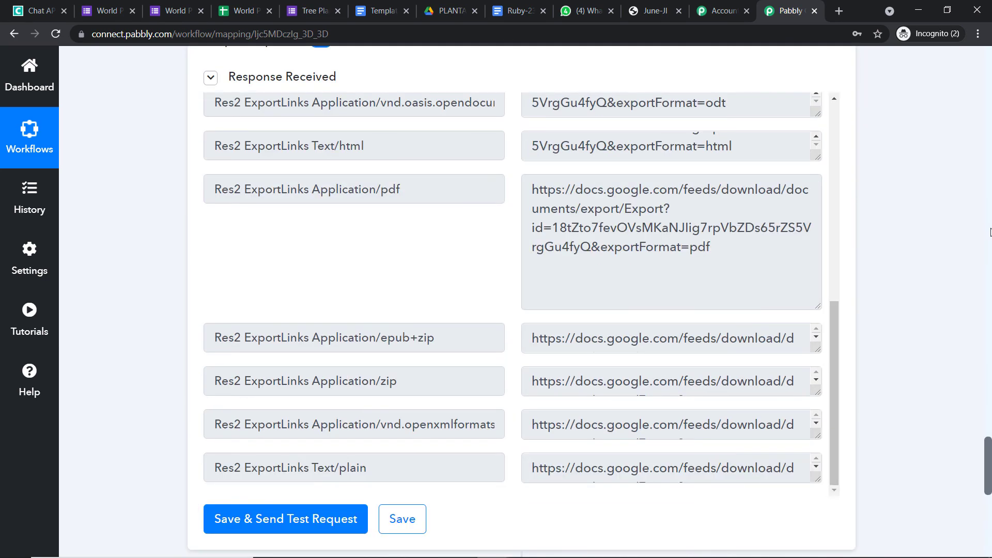
pyautogui.click(990, 232)
pyautogui.click(990, 232)
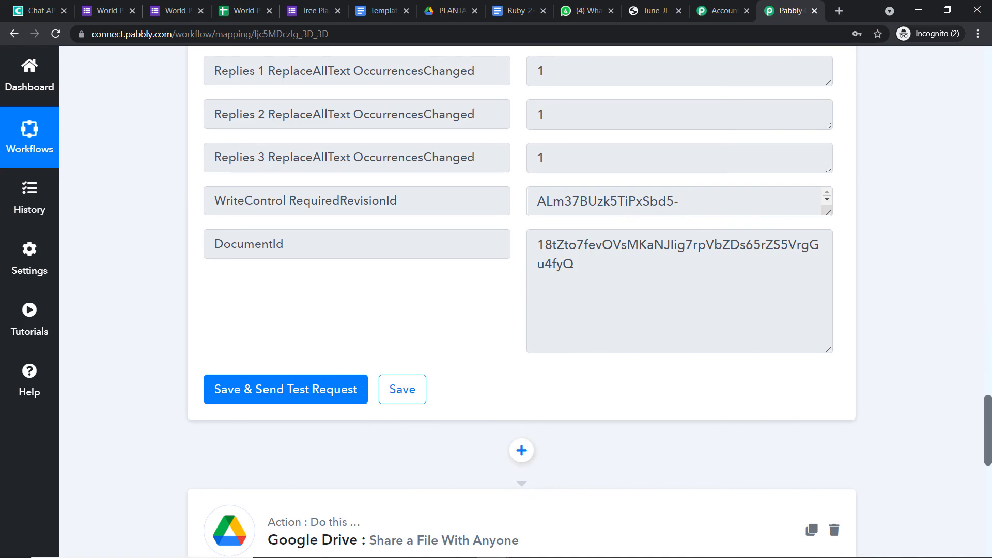
pyautogui.click(990, 232)
pyautogui.click(990, 232)
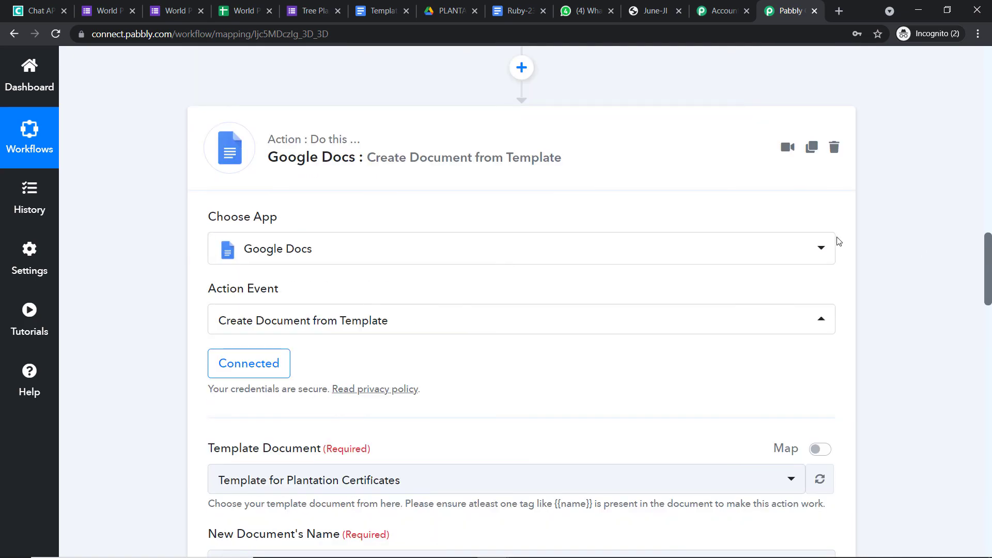
pyautogui.click(653, 149)
pyautogui.click(990, 137)
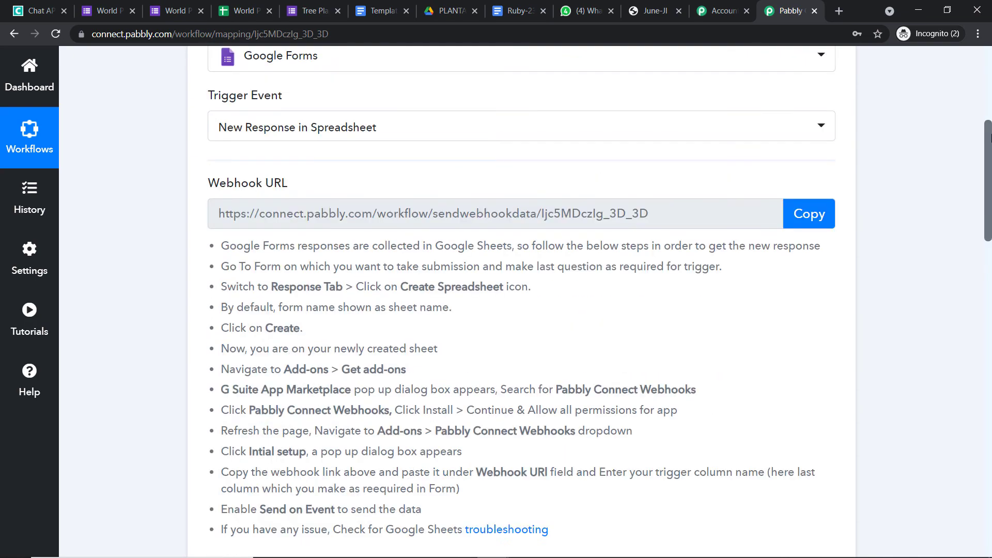
pyautogui.scroll(3, 990, 137)
pyautogui.click(671, 87)
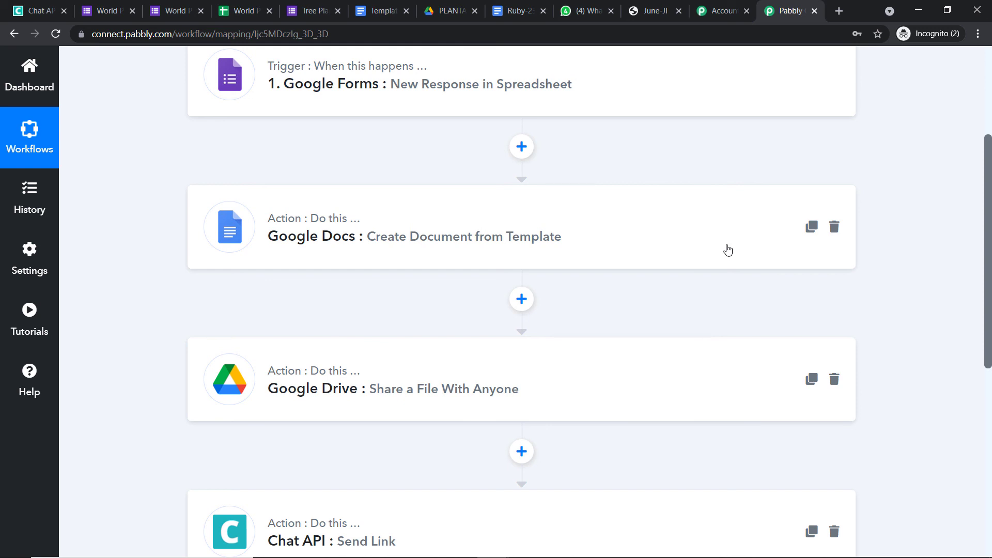
# Glance at the plantation certificate template, then review the compact four-step workflow chain.
pyautogui.click(385, 11)
pyautogui.click(783, 11)
pyautogui.scroll(-1, 504, 241)
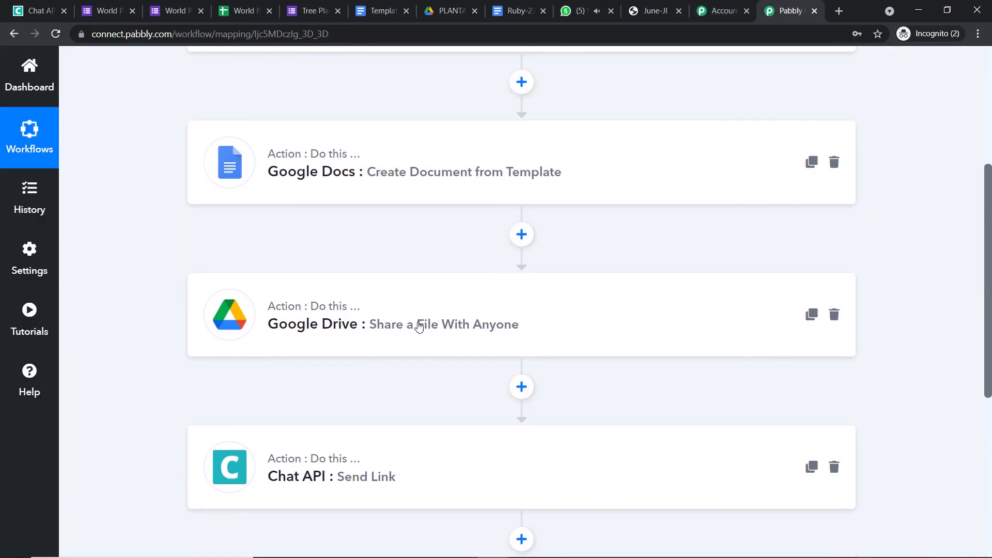
pyautogui.scroll(-1, 516, 317)
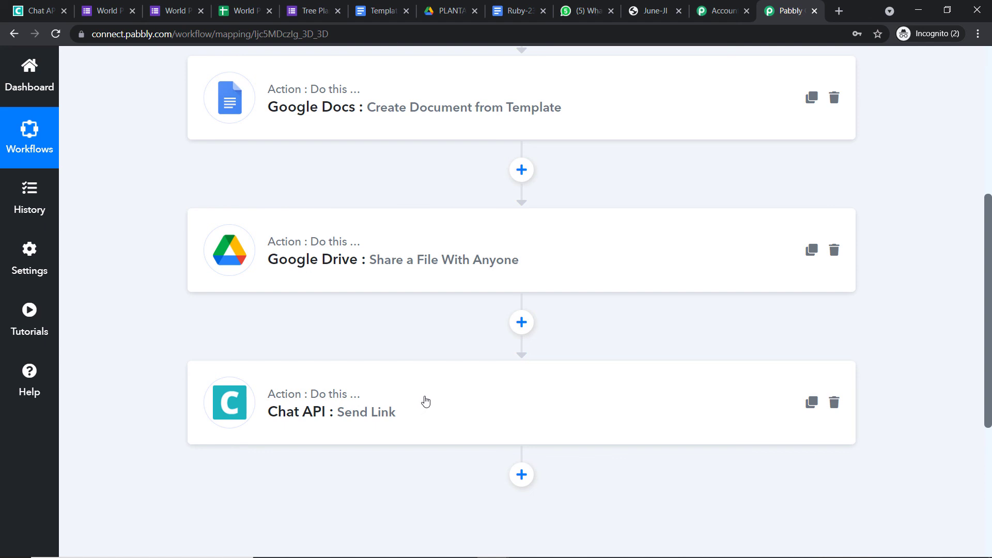
pyautogui.scroll(3, 427, 400)
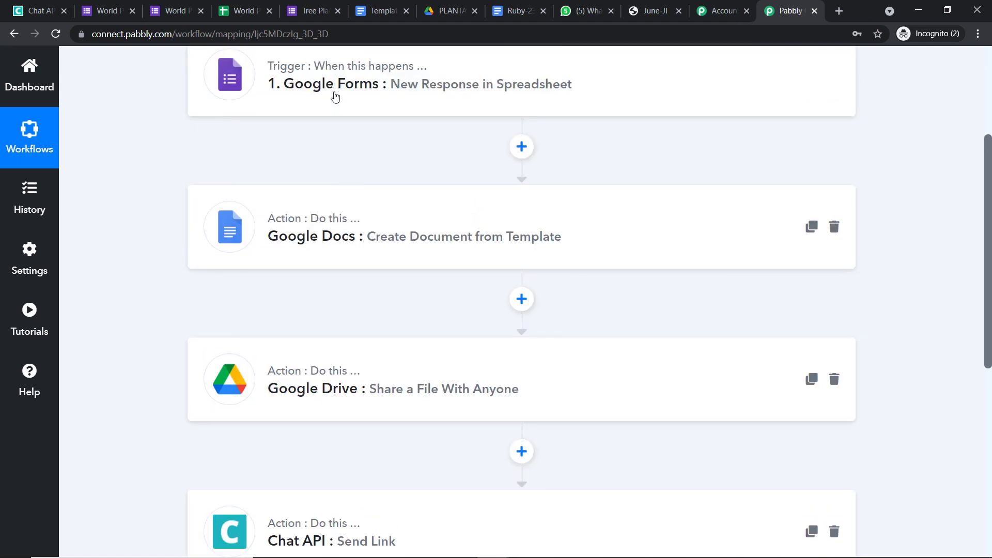